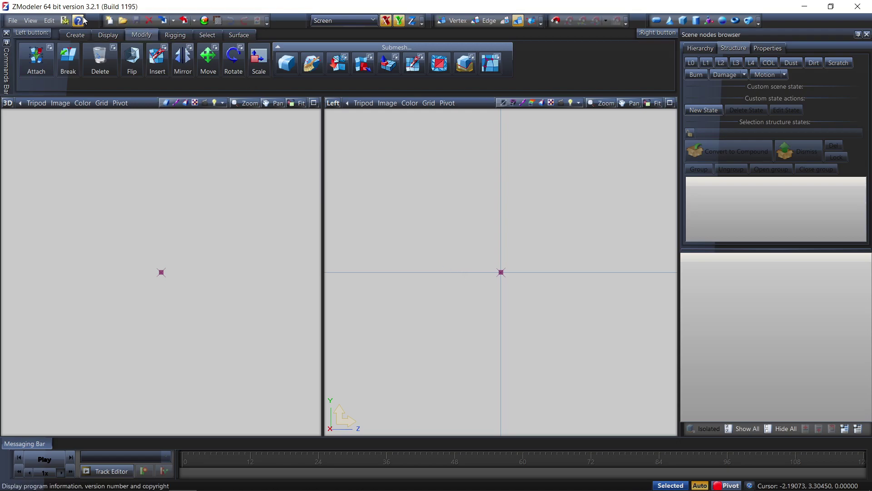
- Open the start.z3d motorcycle model and inspect it from the front and side in the 3D view
click(124, 21)
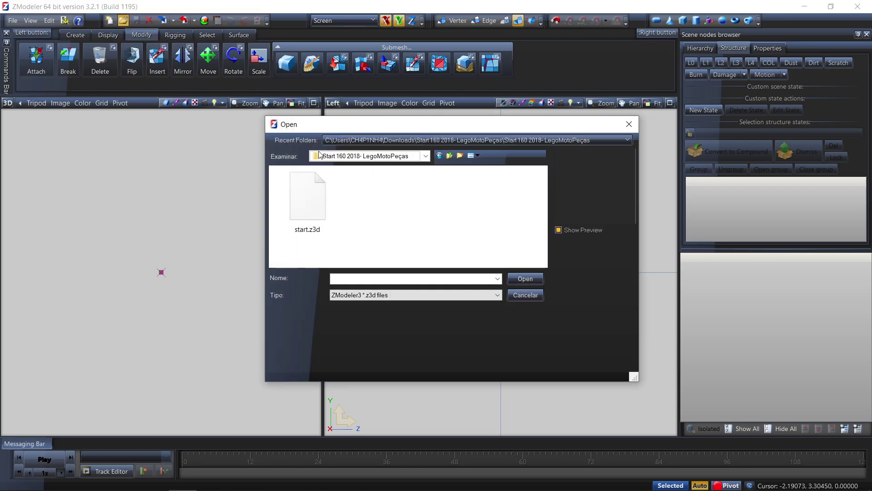
click(521, 277)
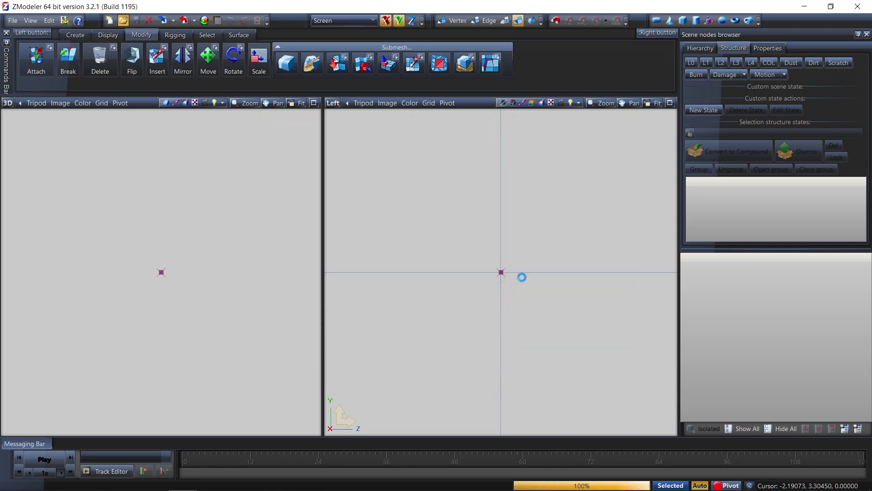
middle_drag(183, 328, 146, 326)
scroll(179, 270, up, 3)
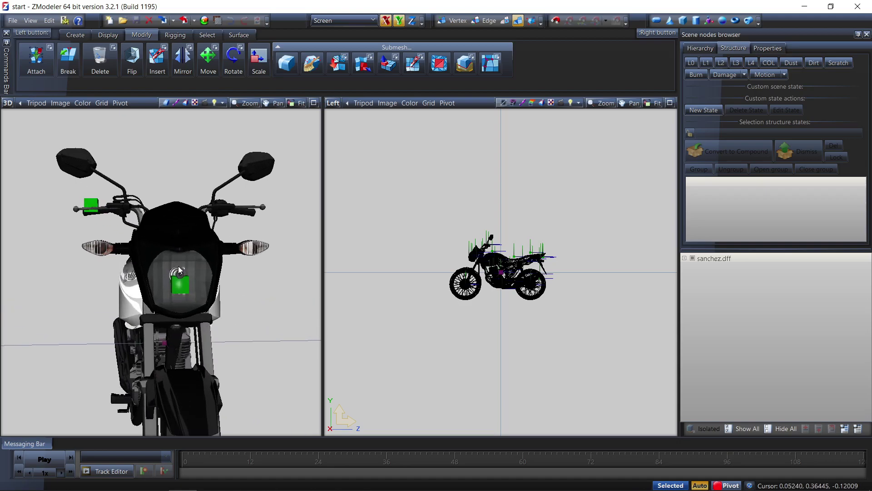
scroll(109, 271, down, 3)
middle_drag(109, 272, 131, 271)
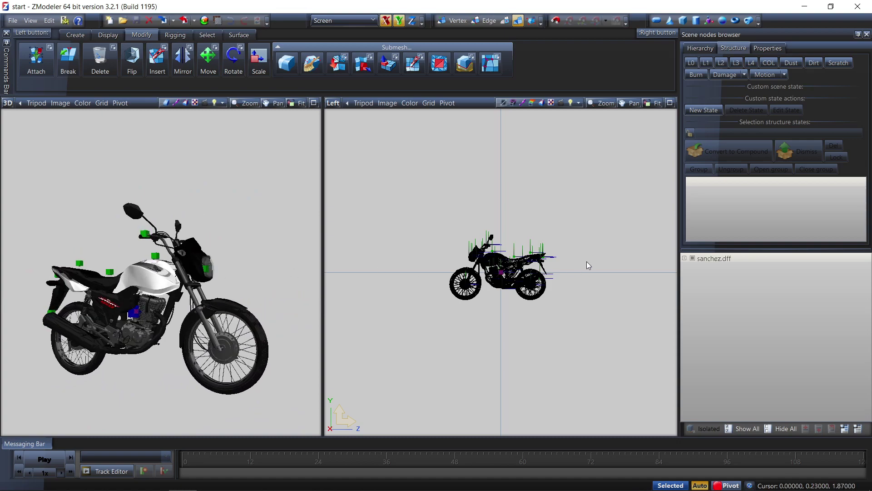
- Switch to OpenIV, load the Windows version of Grand Theft Auto V, and enable edit mode
click(804, 6)
double_click(73, 26)
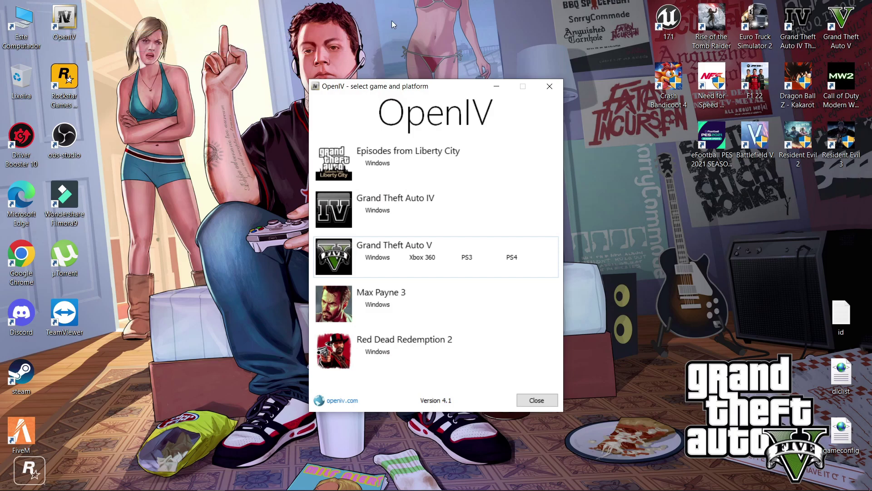
click(379, 256)
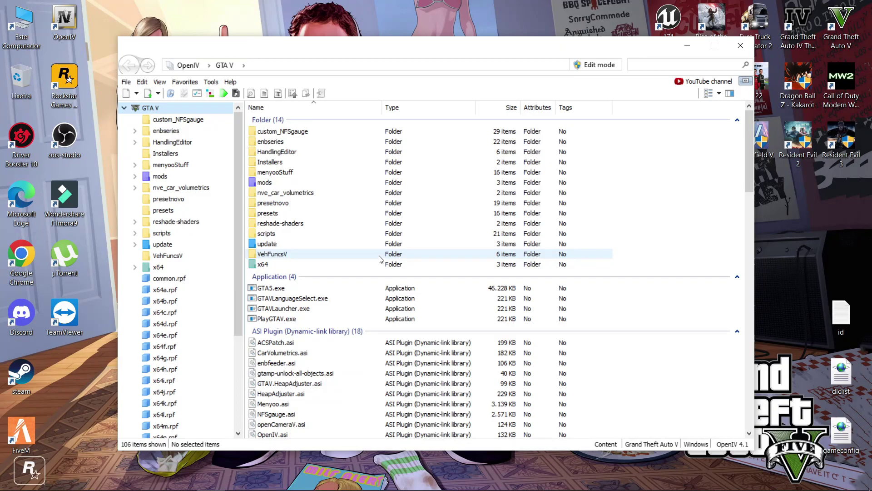
click(598, 65)
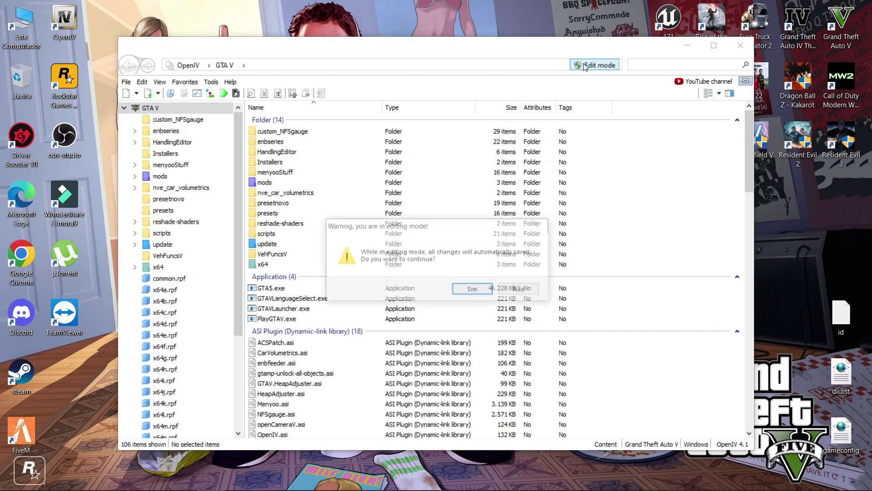
click(472, 288)
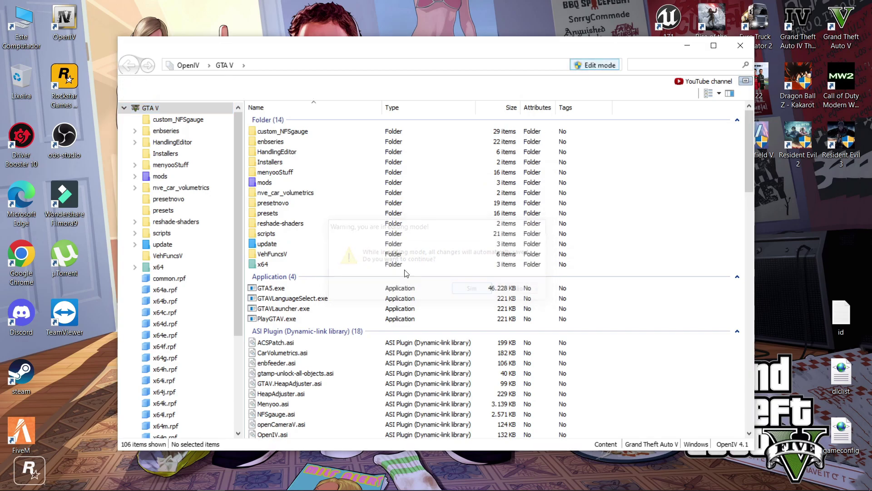
- Look through the mods folder's x64e.rpf archive down to levels/gta5 and return to the collapsed mods folder
double_click(268, 185)
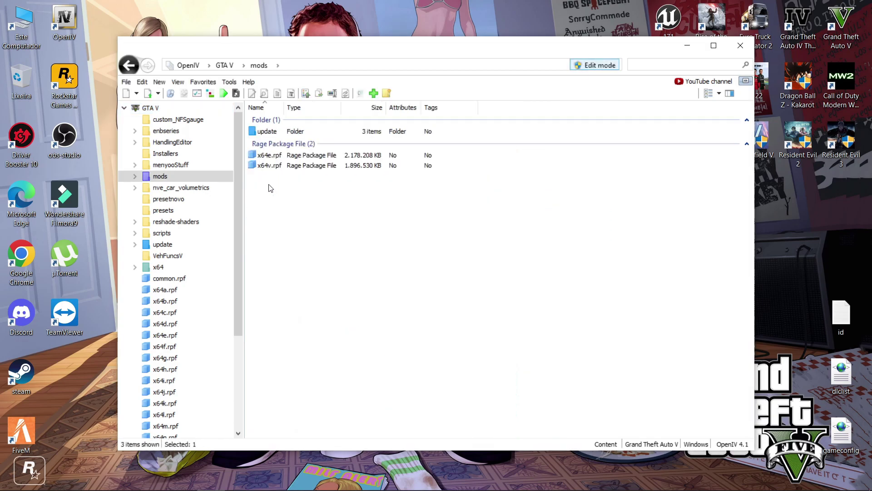
double_click(277, 155)
click(282, 133)
double_click(281, 131)
click(278, 142)
double_click(278, 142)
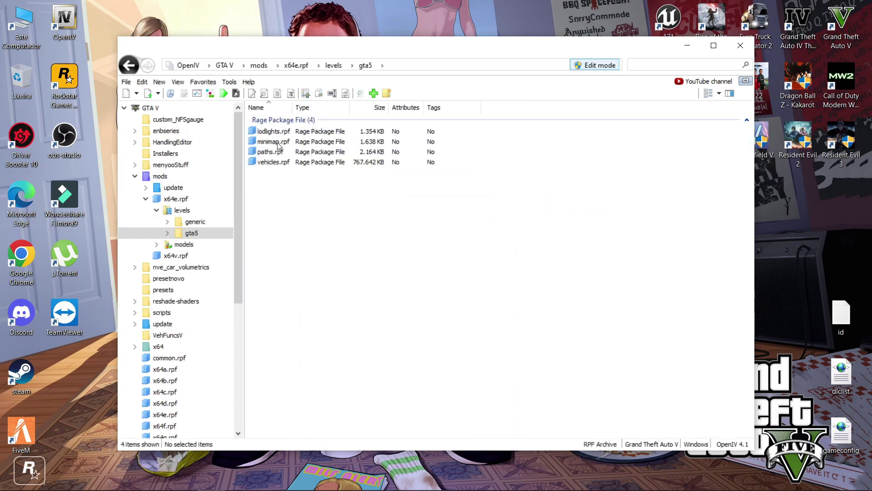
click(160, 176)
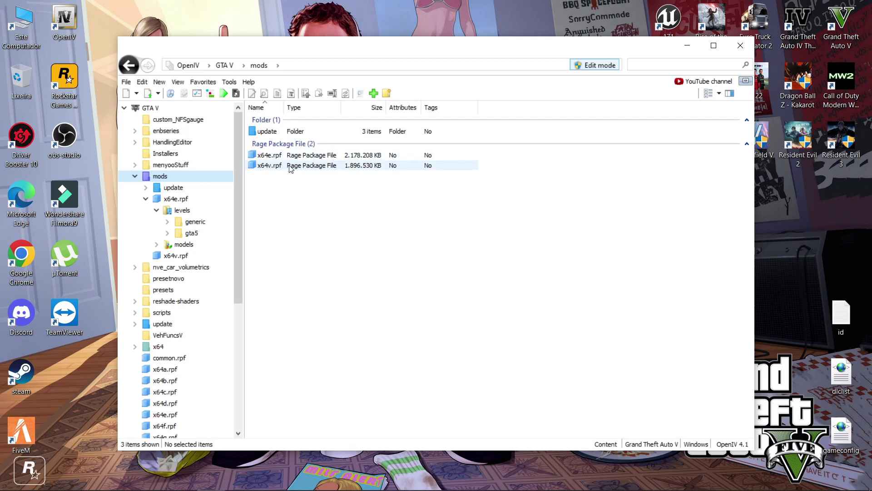
click(134, 176)
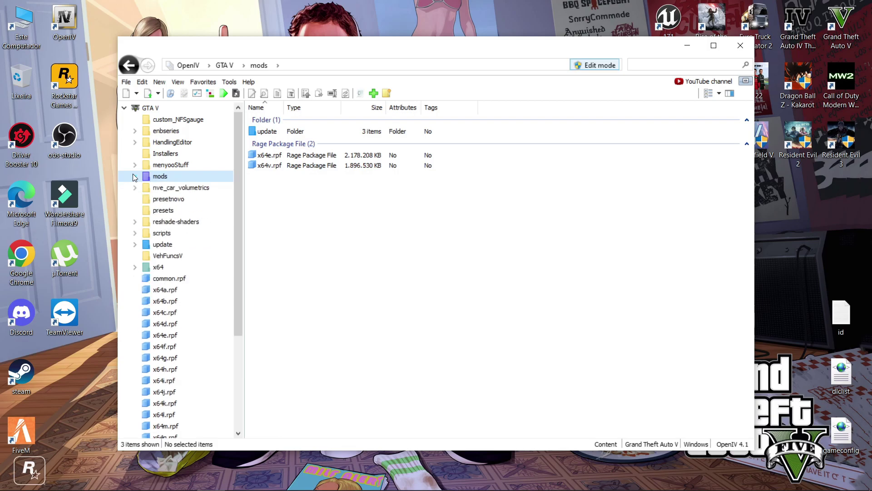
- Look at the game's update folder and locate the original x64e.rpf in the GTA V root folder
click(162, 245)
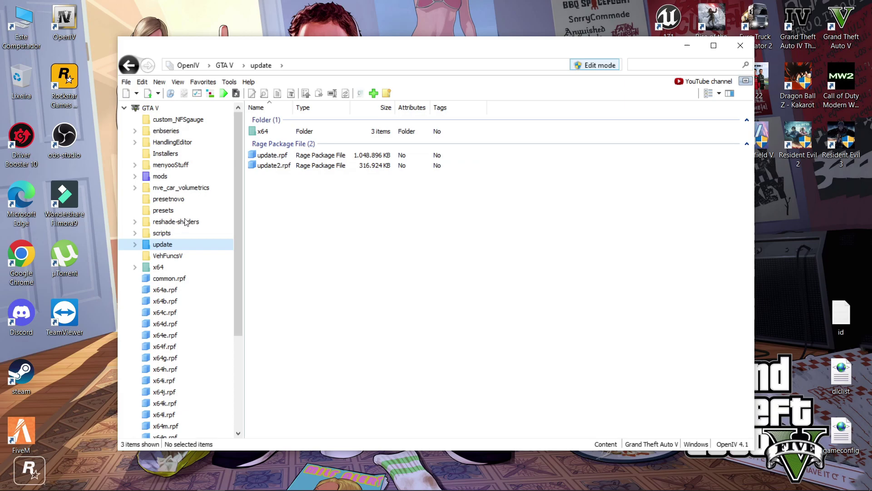
click(225, 65)
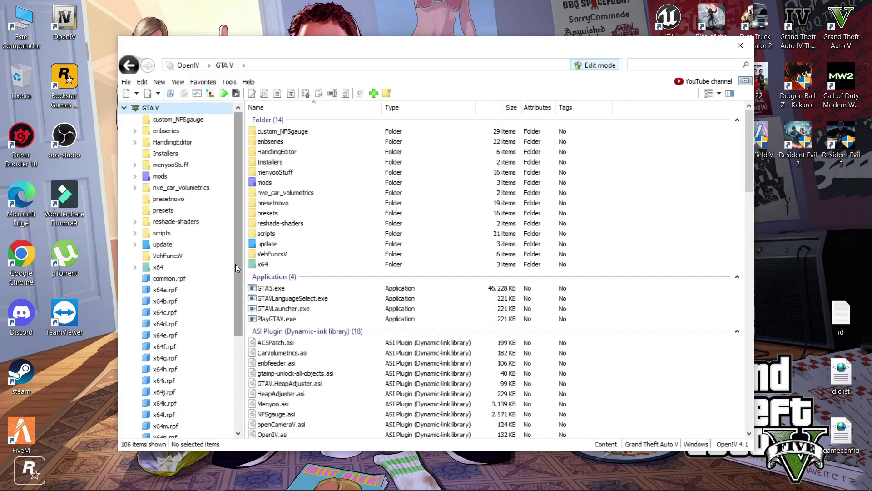
scroll(281, 362, down, 2)
scroll(280, 362, down, 20)
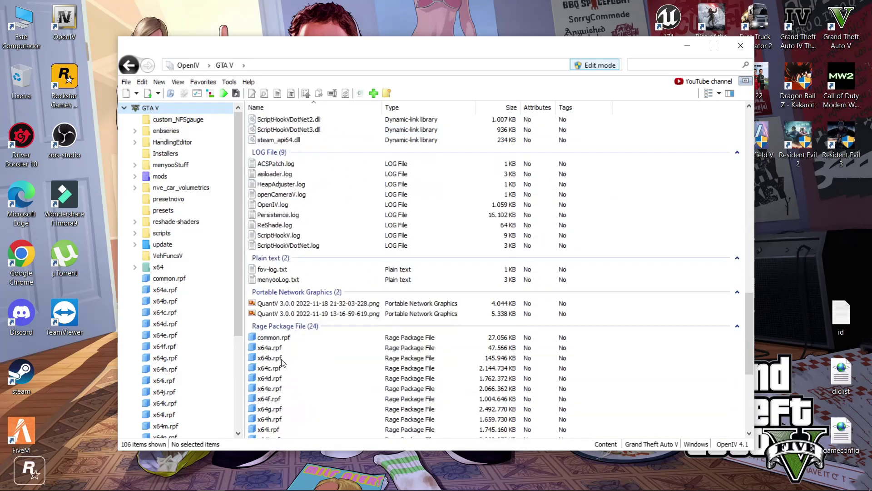
click(264, 302)
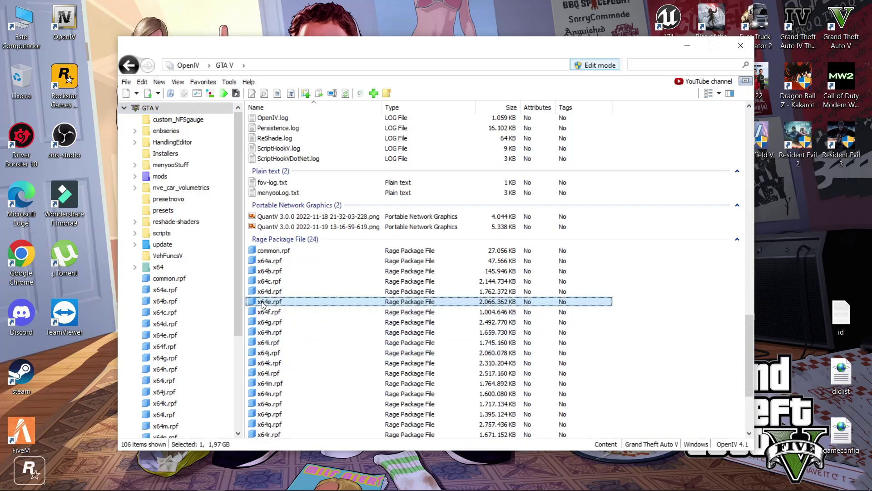
- Open the vehicles.rpf archive at mods/x64e.rpf/levels/gta5
click(159, 177)
double_click(280, 154)
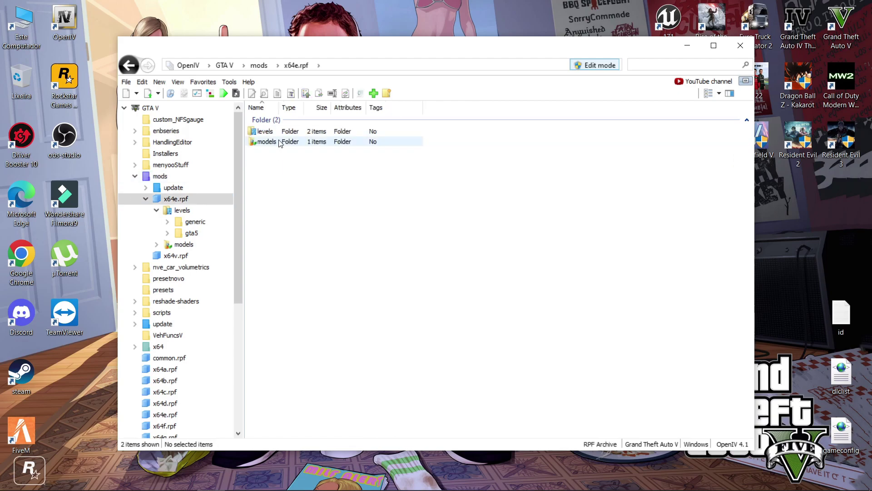
double_click(266, 132)
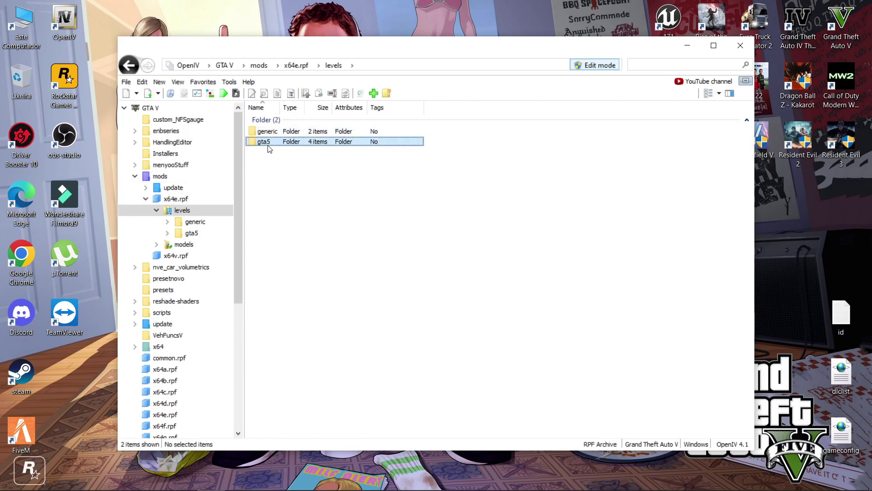
double_click(267, 141)
double_click(274, 163)
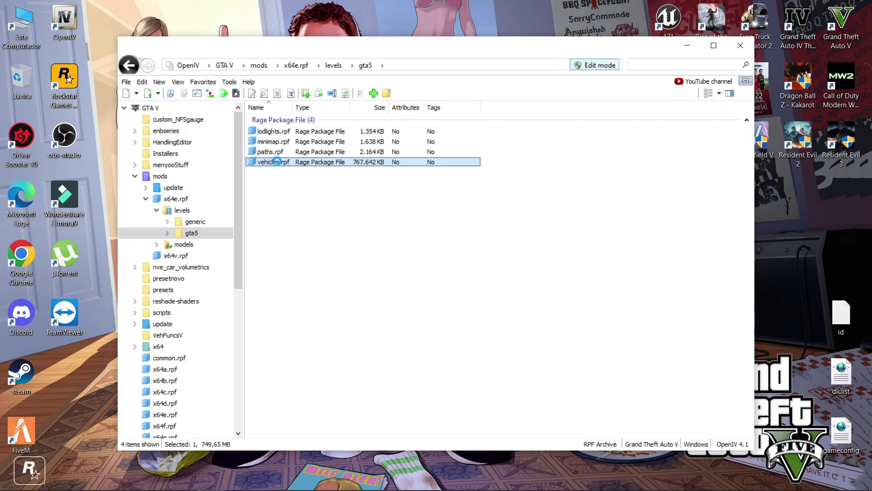
- Find sanchez_hi.yft among the vehicle files and extract it to the desktop
scroll(377, 186, down, 8)
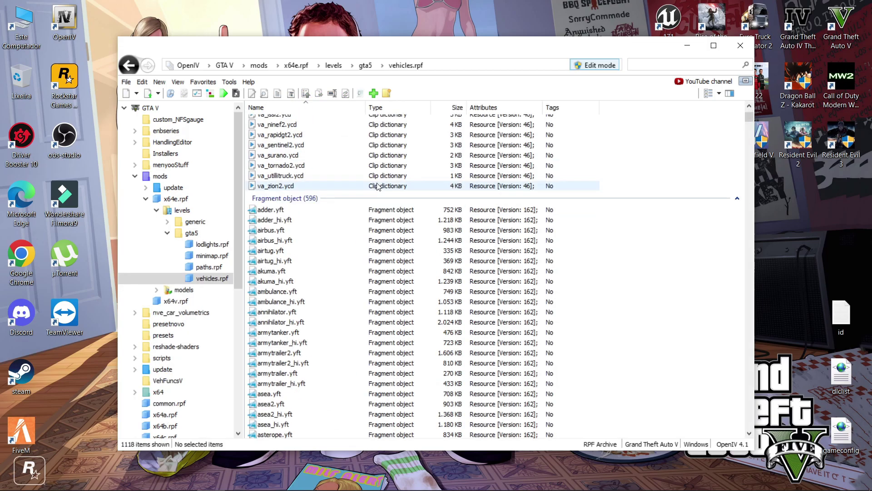
click(358, 222)
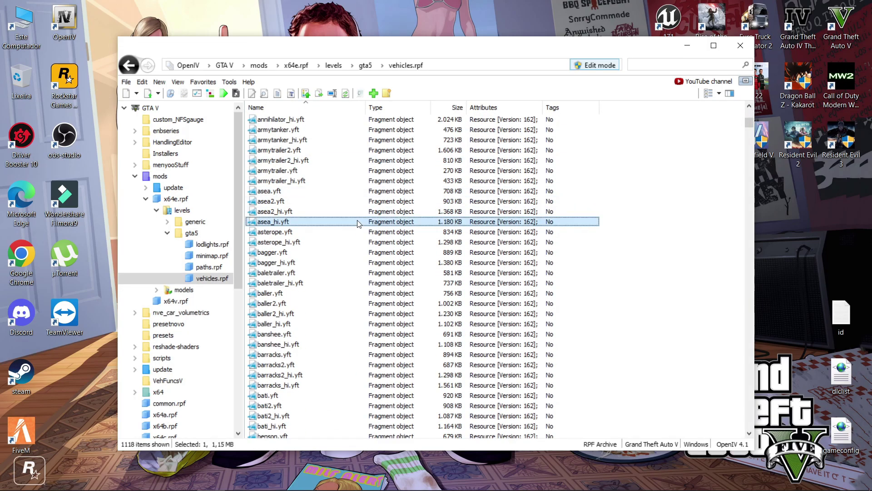
key(s)
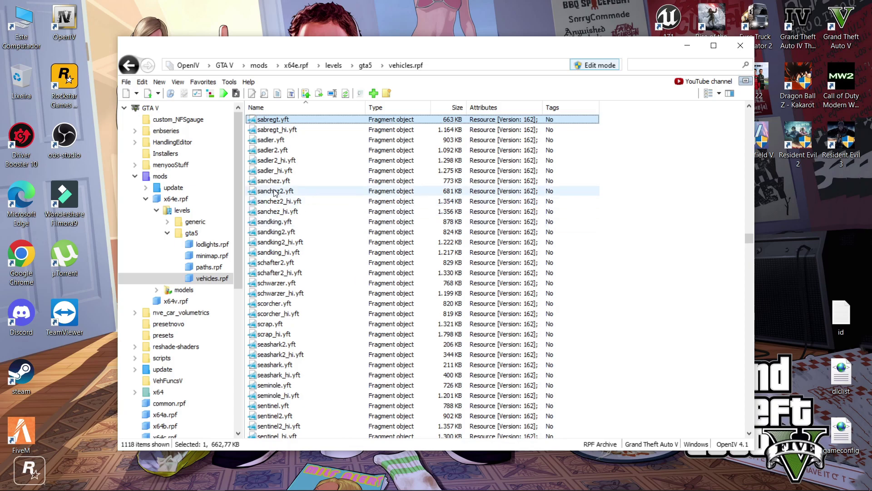
click(278, 212)
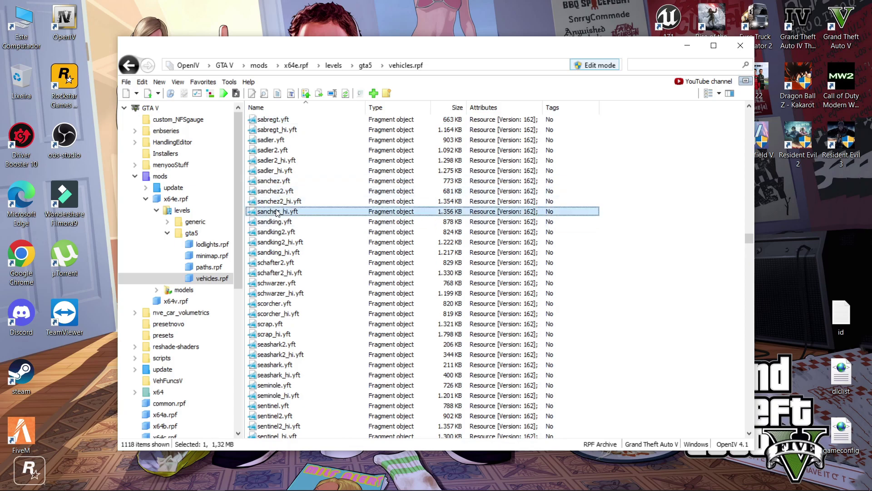
drag(278, 216, 99, 220)
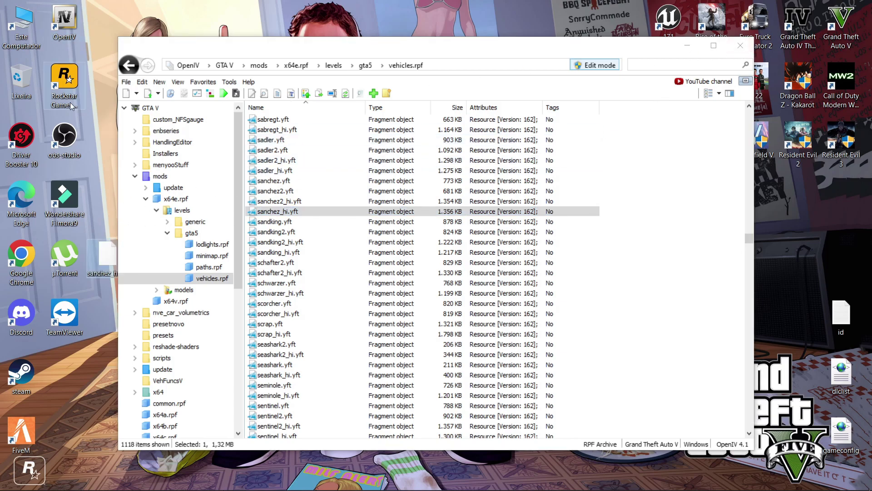
- Return to the mods folder with its tree collapsed and minimize the OpenIV window
click(223, 66)
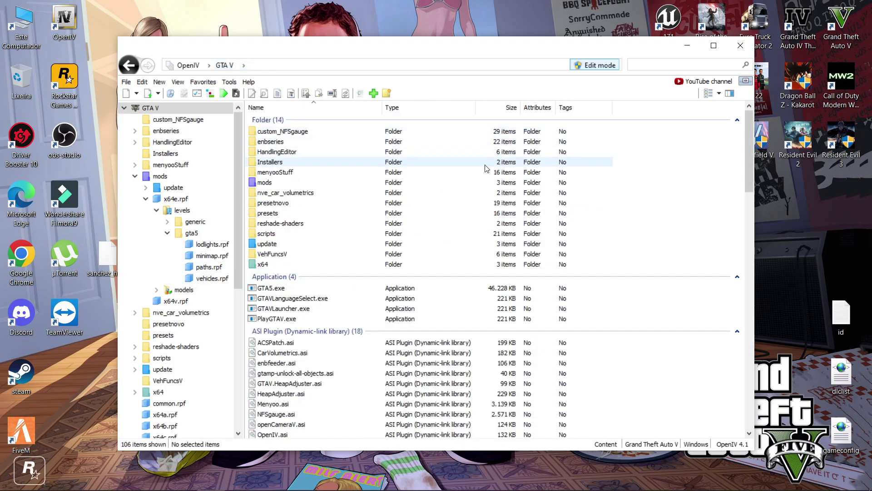
click(142, 178)
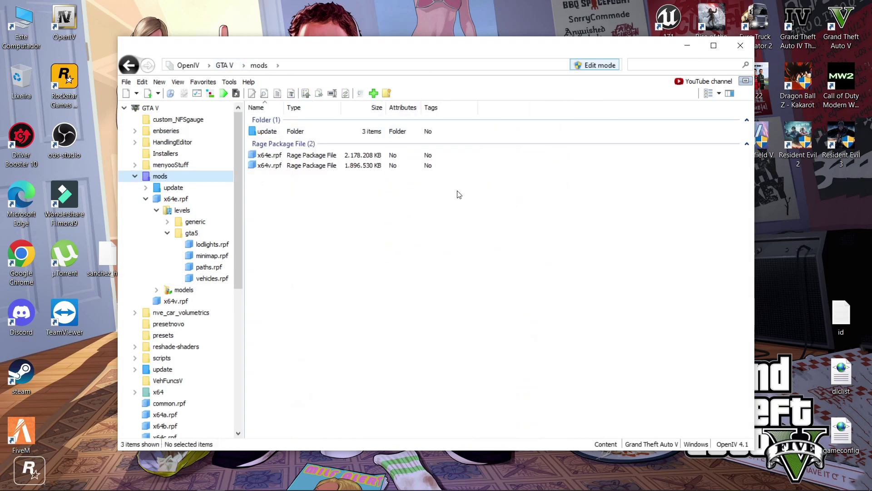
click(135, 177)
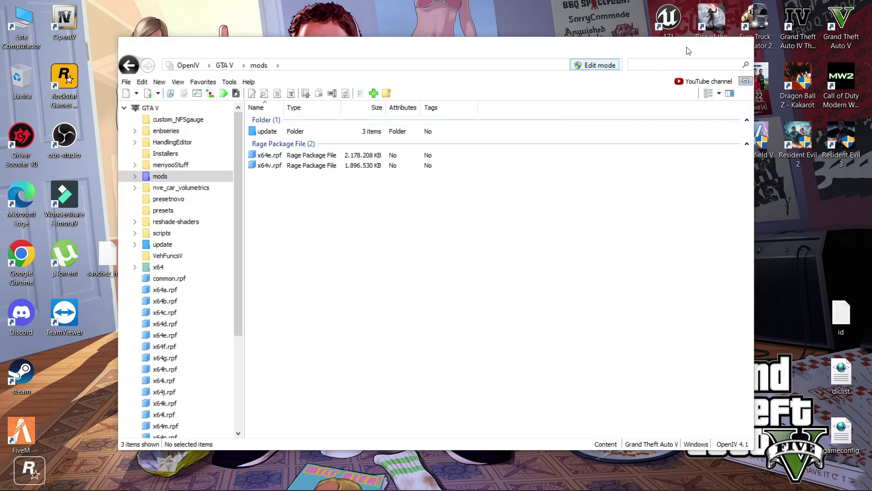
click(687, 45)
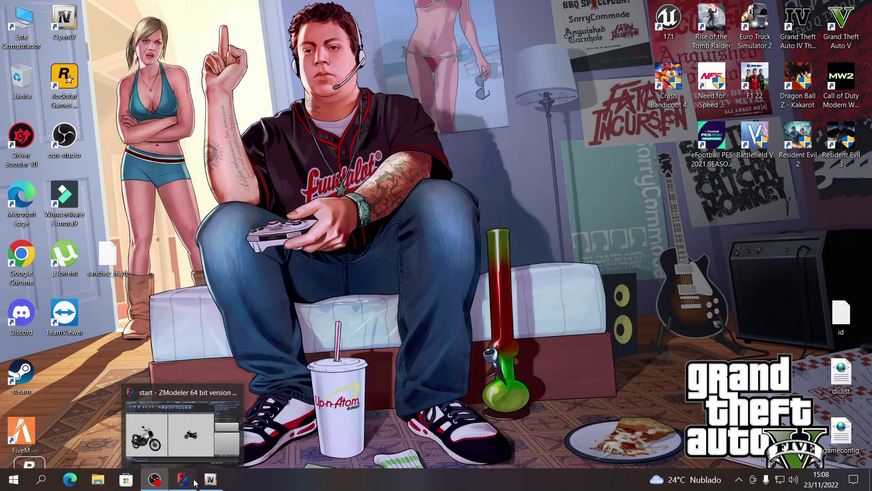
- Switch to ZModeler and select all parts of the motorcycle in the Left viewport
click(194, 481)
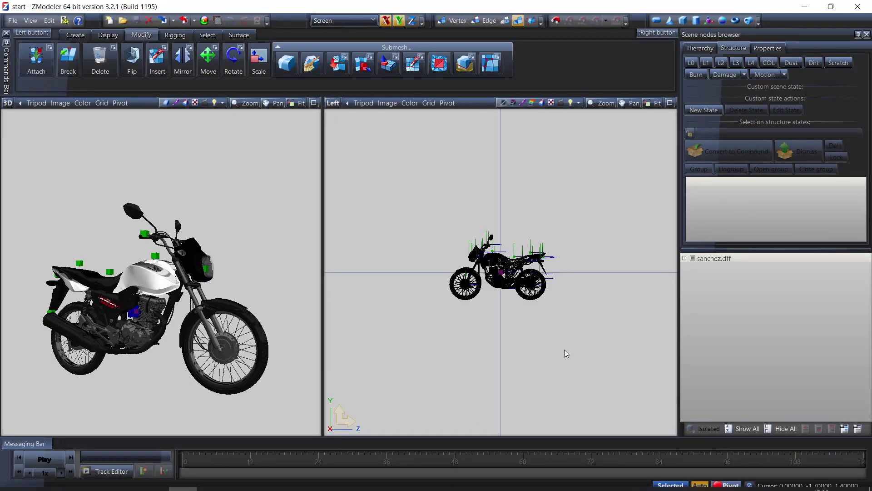
drag(601, 348, 430, 325)
drag(601, 388, 389, 142)
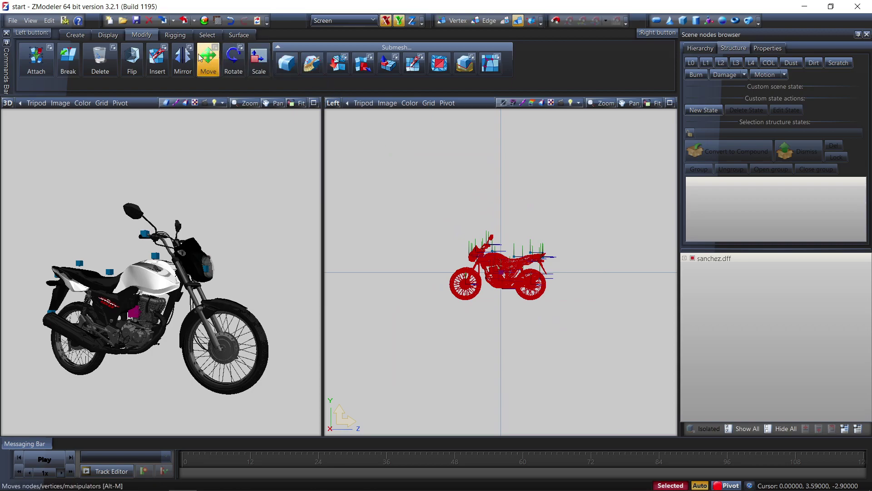
- Import sanchez_hi.yft from the desktop into the motorcycle scene, checking the Preload packs option
click(166, 21)
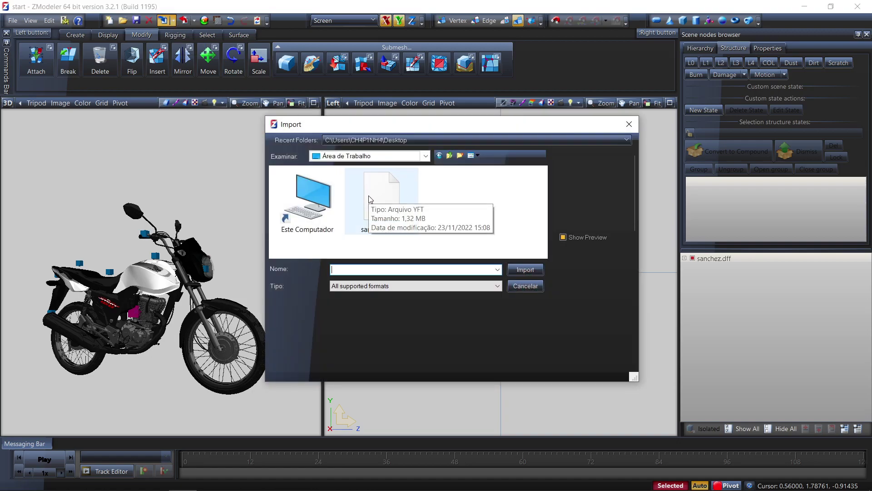
click(370, 198)
scroll(435, 361, down, 2)
click(434, 361)
click(425, 358)
click(378, 359)
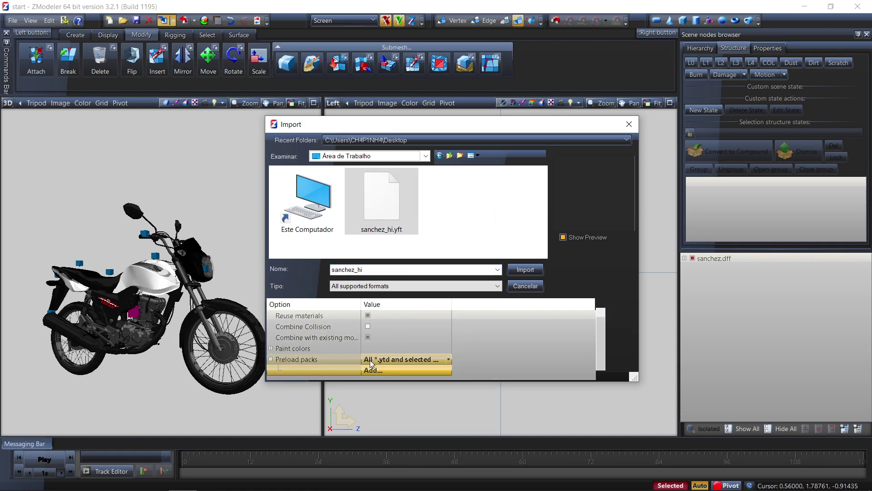
scroll(376, 338, up, 1)
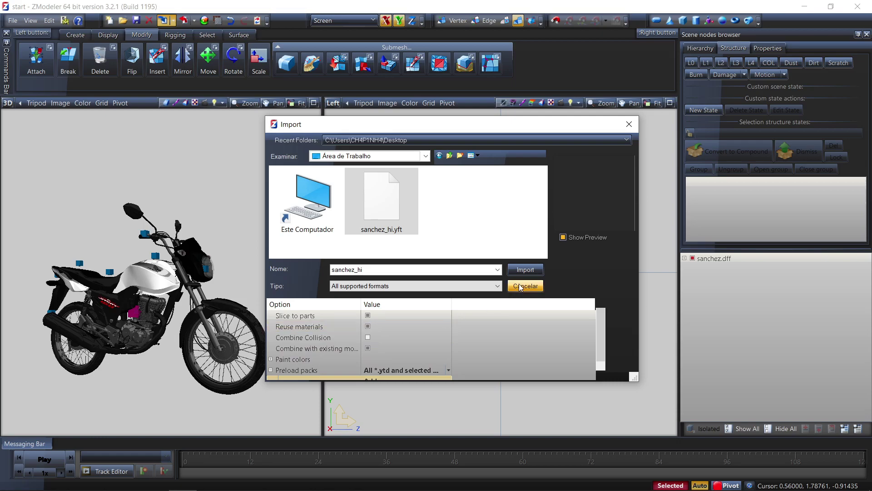
click(526, 270)
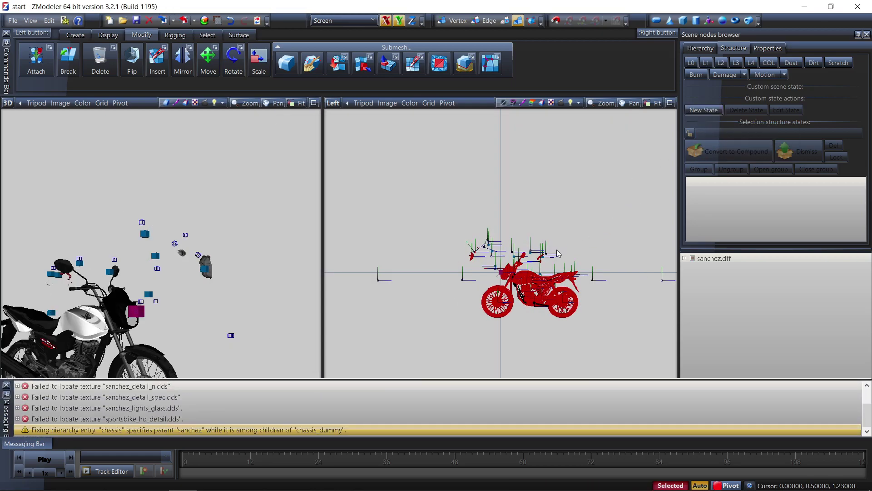
middle_drag(209, 291, 213, 315)
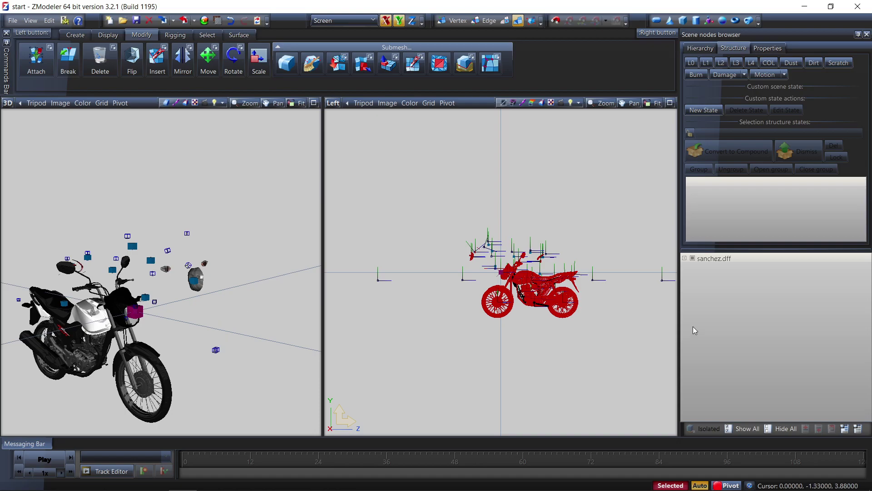
- Undo the displacement of the motorcycle's parts and look through the sanchez.dff node hierarchy
click(230, 20)
click(684, 258)
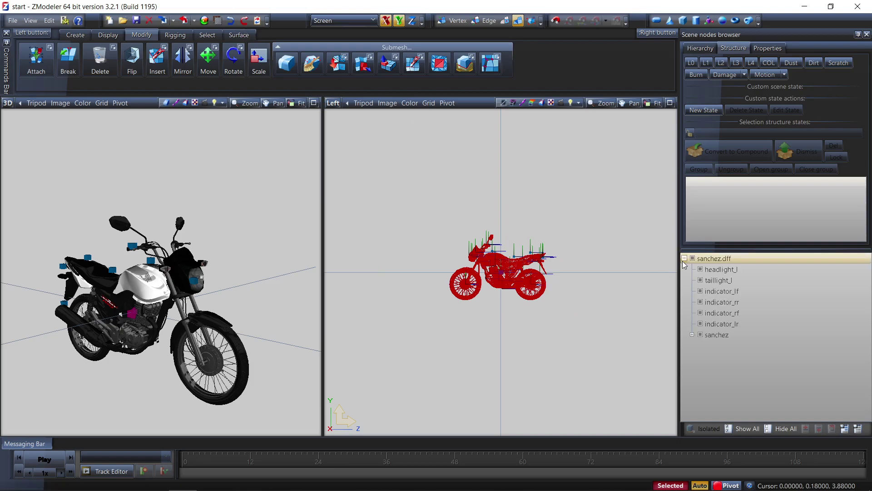
click(692, 335)
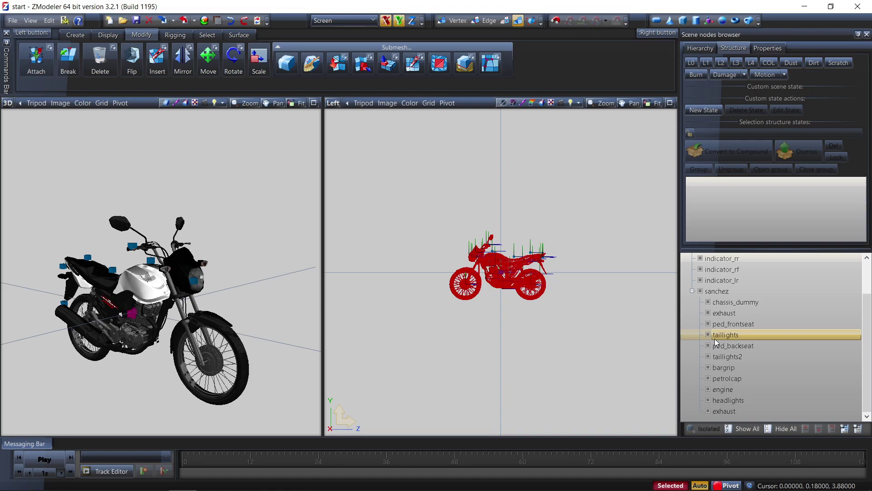
scroll(695, 292, up, 1)
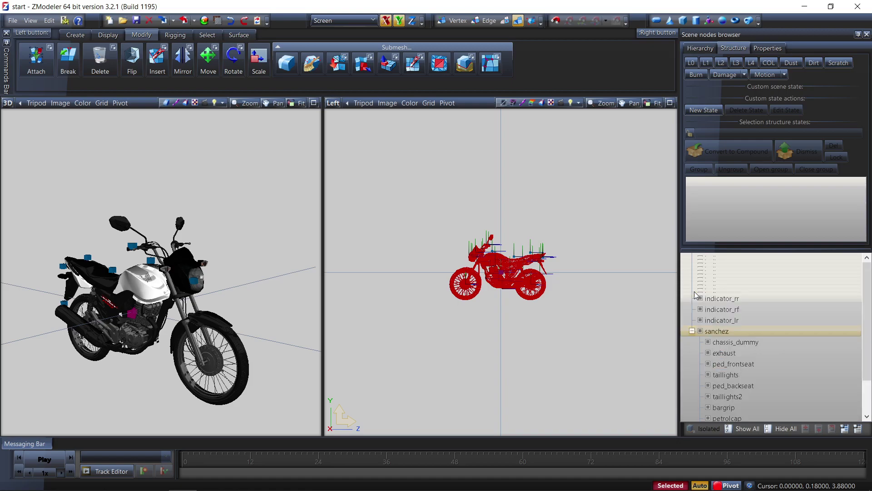
click(693, 331)
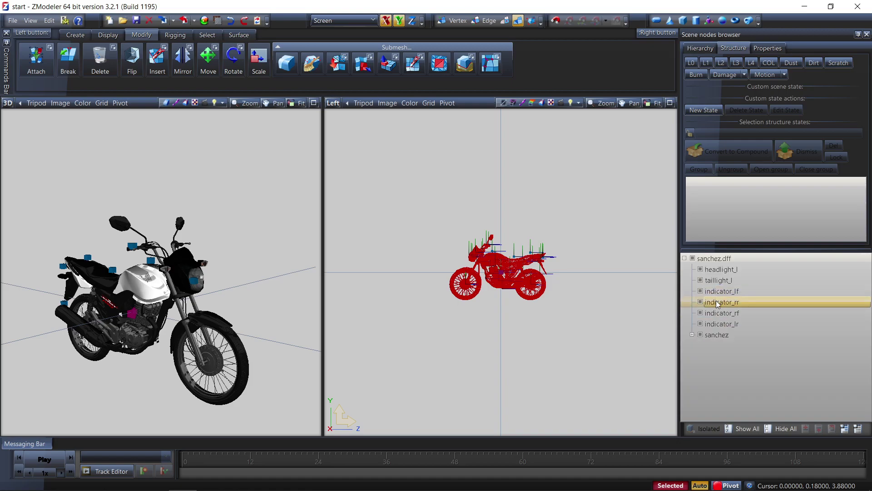
- Rename the root node sanchez.dff to start.dff
click(716, 259)
click(719, 260)
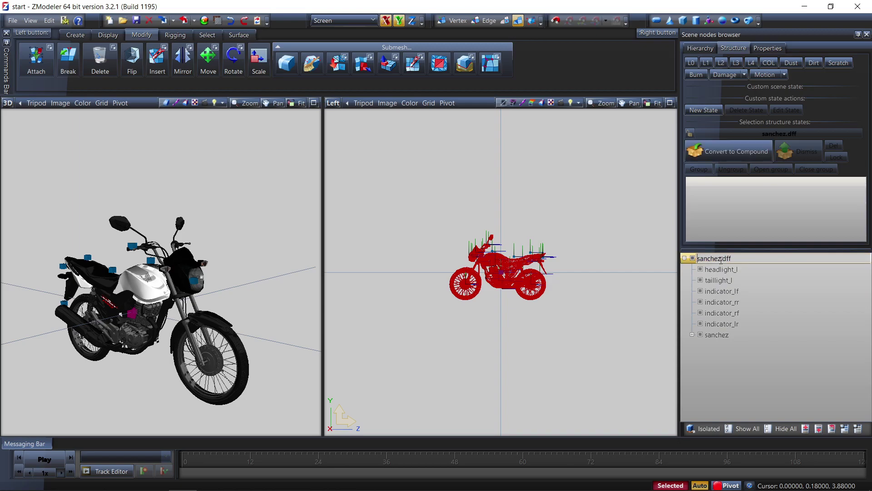
drag(720, 258, 679, 256)
text(start)
- Rename the sanchez child node under start.dff to start and collapse the hierarchy
click(716, 335)
click(692, 334)
scroll(727, 318, down, 1)
click(732, 302)
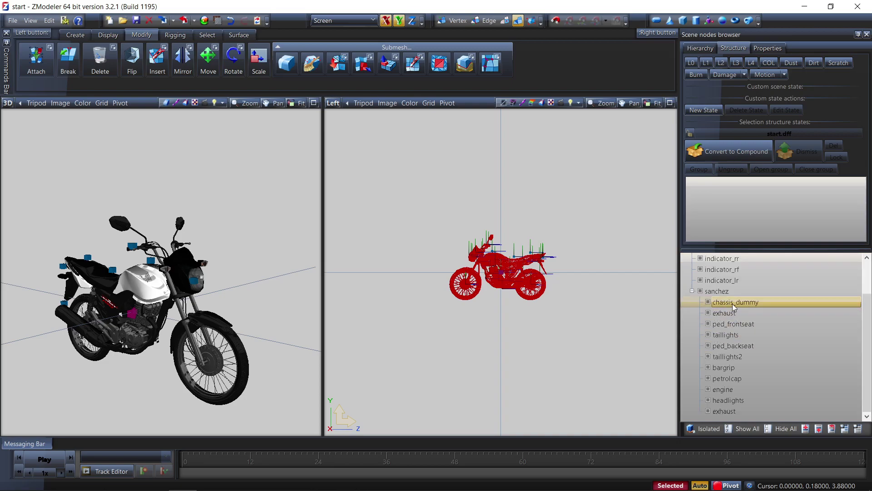
click(734, 291)
click(740, 293)
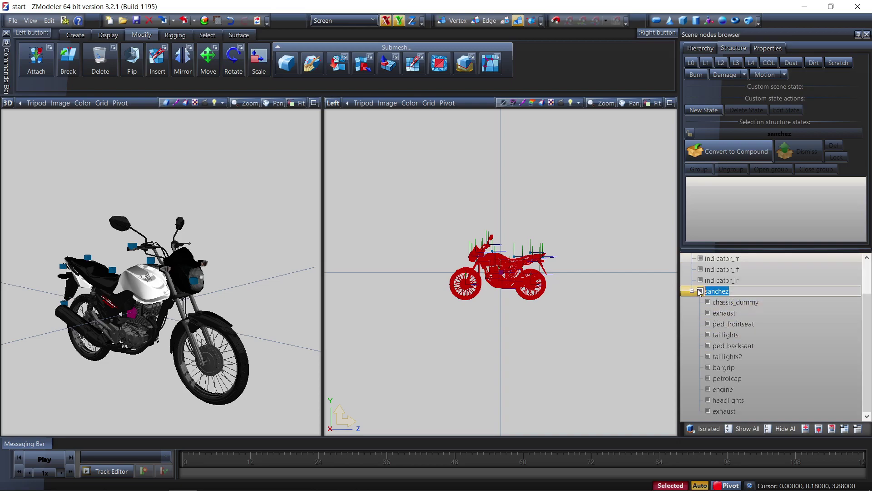
text(start)
drag(710, 291, 694, 294)
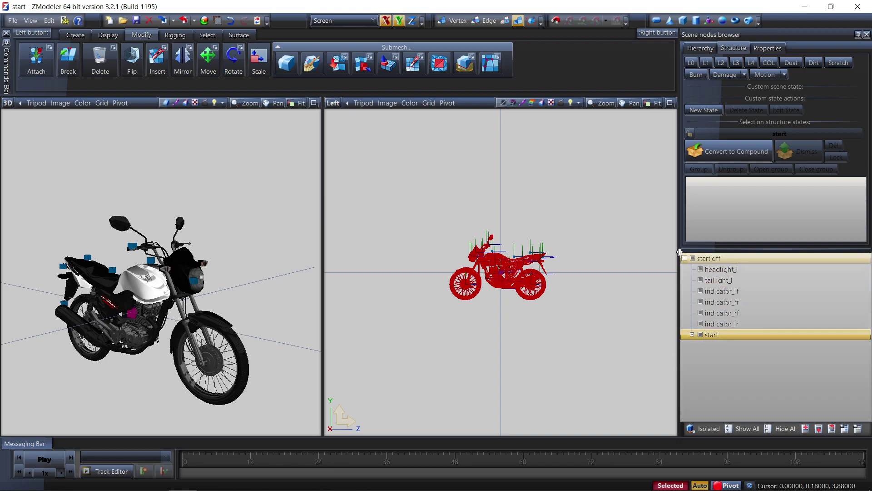
click(683, 258)
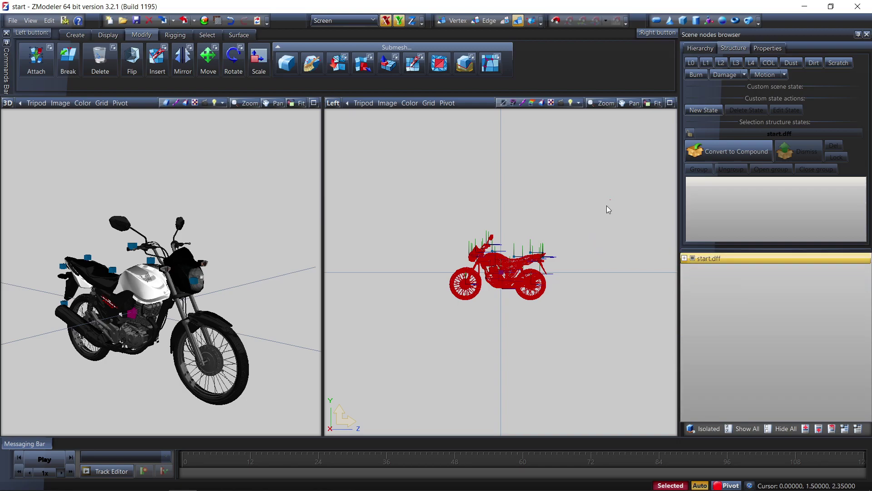
- Activate the L0 level of detail with the motorcycle selected and import sanchez_hi.yft from the desktop
drag(610, 200, 412, 355)
drag(640, 374, 637, 368)
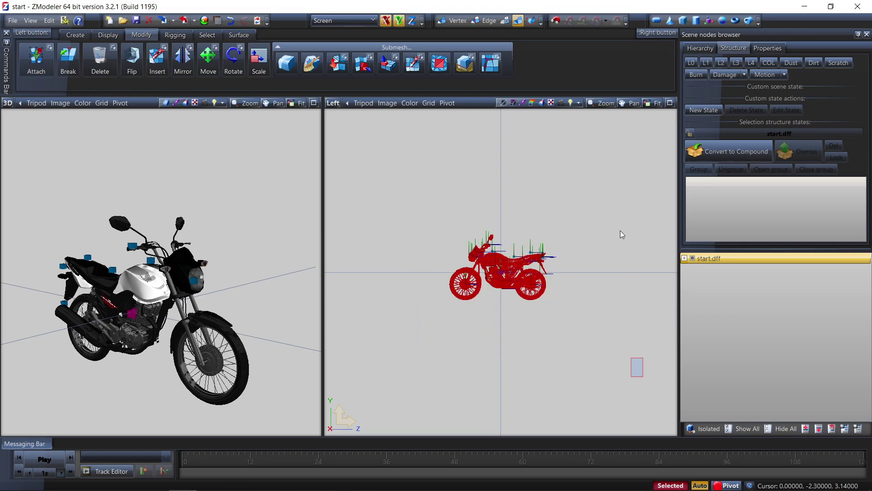
drag(610, 204, 407, 347)
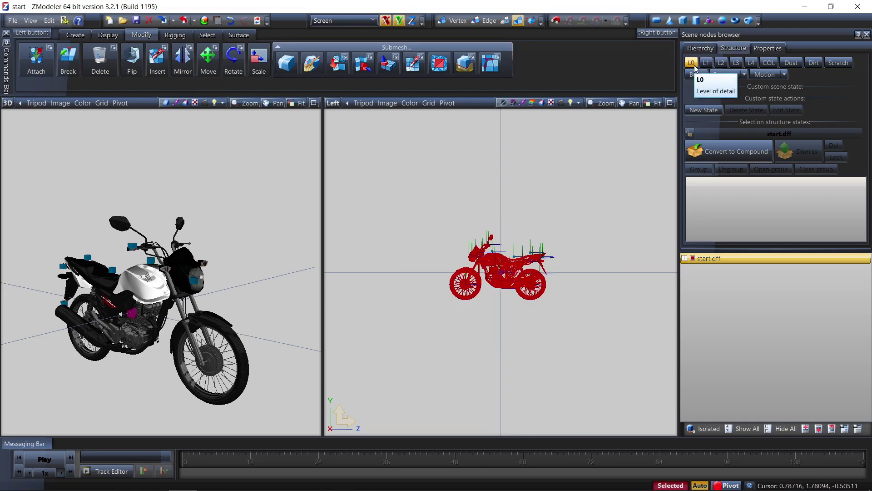
click(163, 20)
click(382, 200)
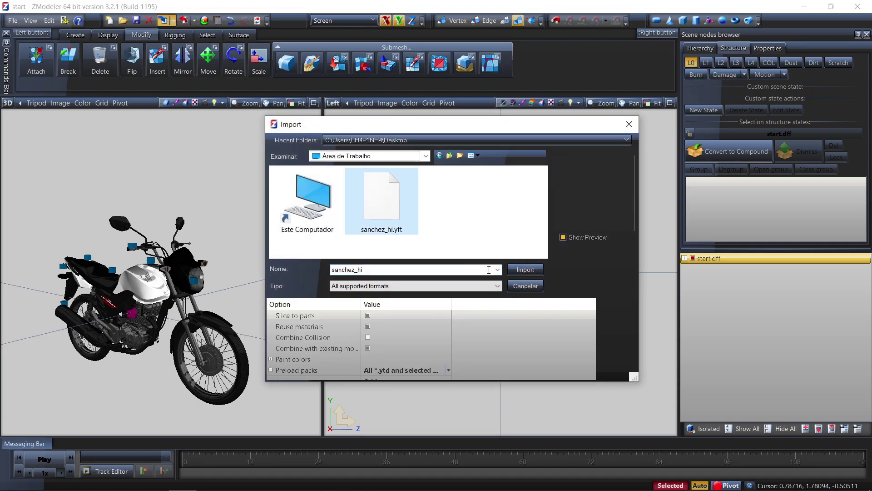
click(517, 269)
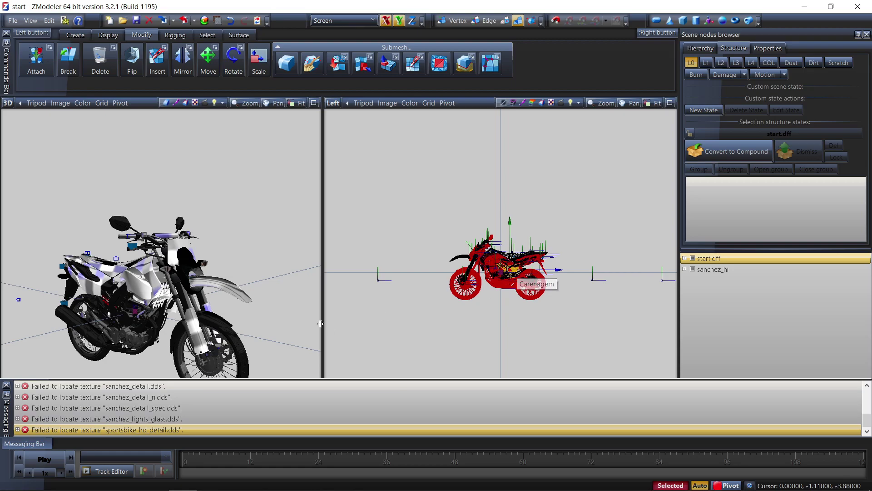
- Check the Material Browser and examine how the Start motorcycle overlaps the imported Sanchez
scroll(202, 294, down, 1)
scroll(464, 250, up, 5)
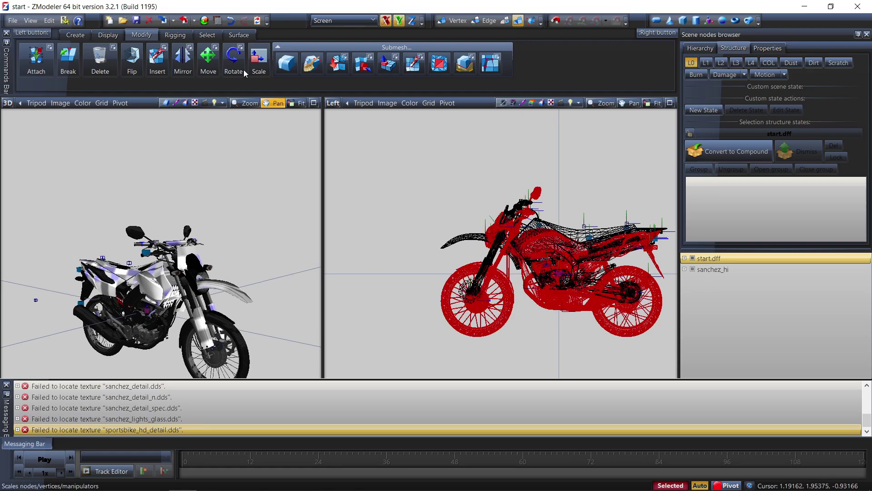
click(204, 20)
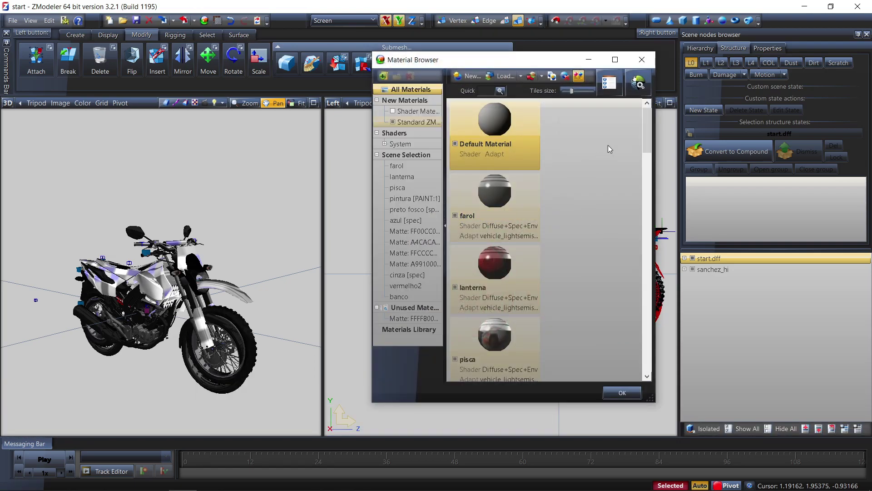
click(641, 61)
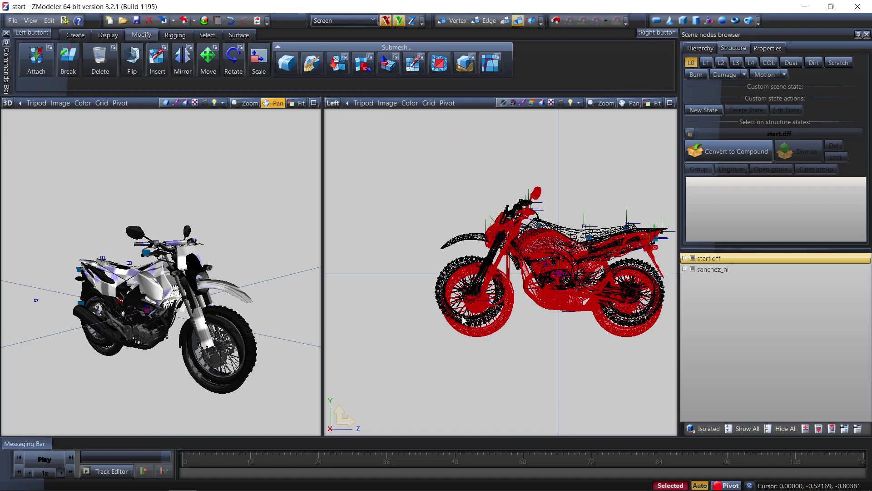
scroll(399, 365, up, 2)
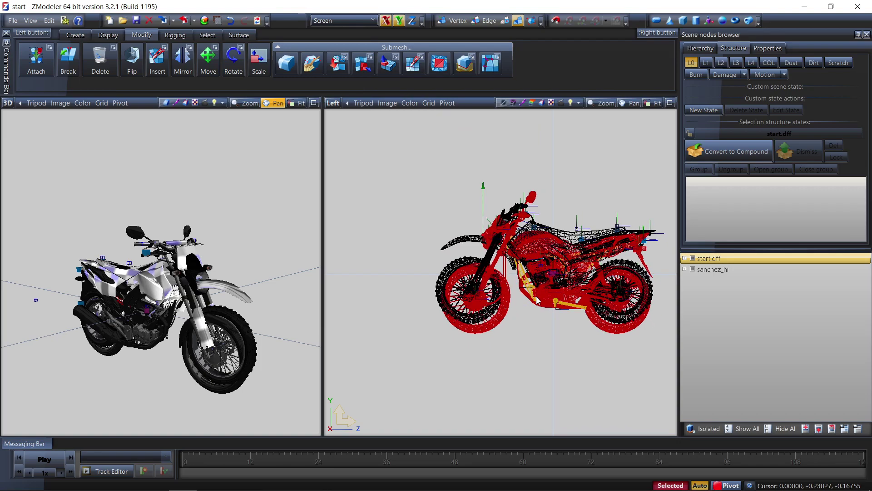
middle_drag(173, 359, 207, 358)
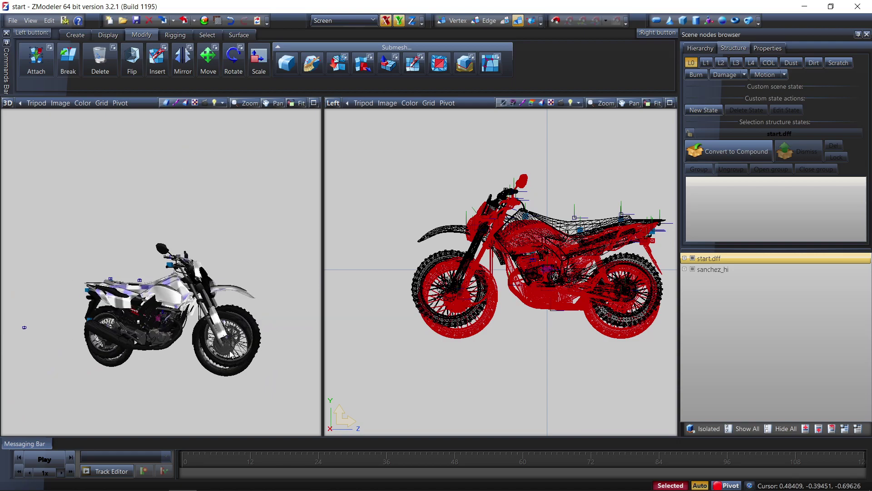
scroll(566, 297, up, 1)
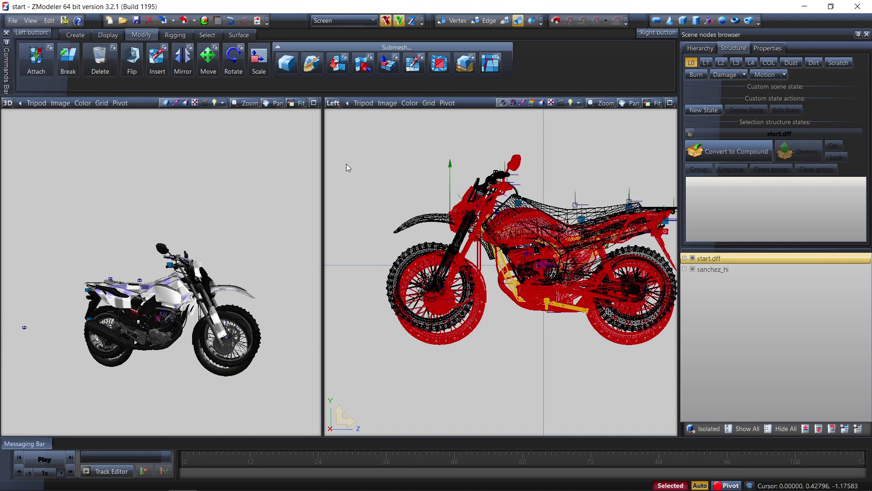
- Move the selected motorcycle so its front wheel aligns with the Sanchez's, fine-tuning the height with horizontal movement disabled
click(202, 69)
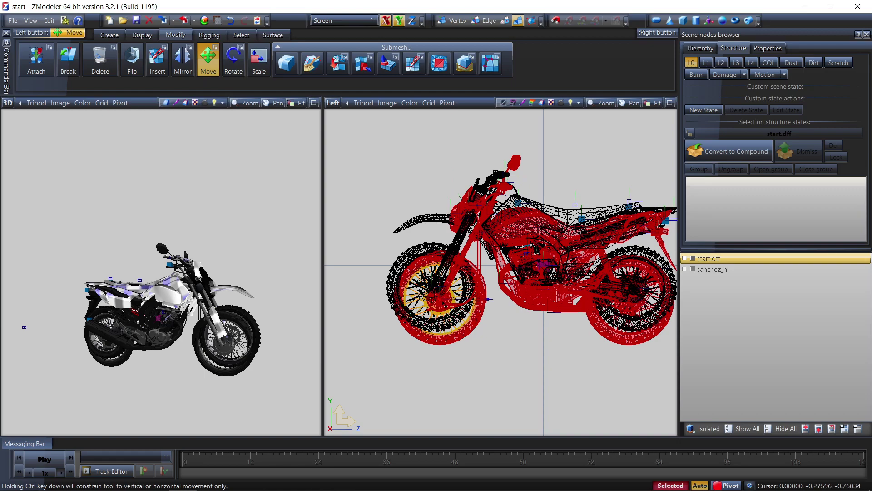
drag(439, 301, 436, 283)
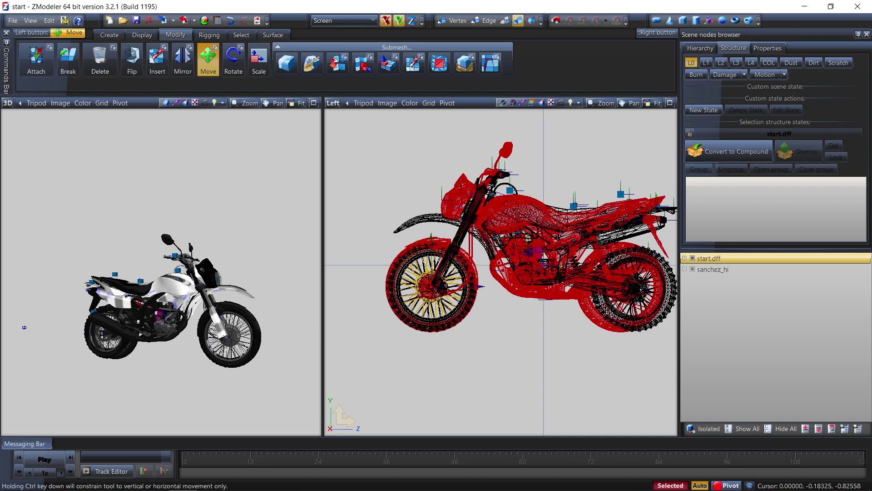
click(386, 20)
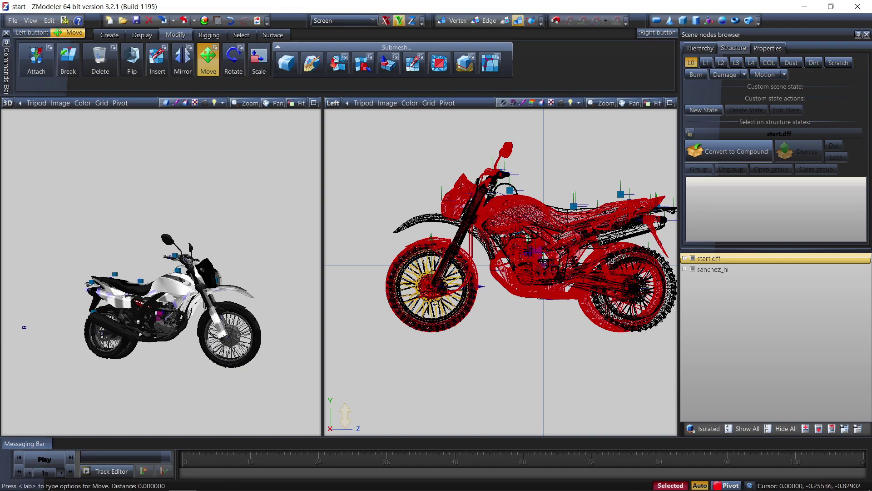
drag(435, 303, 436, 305)
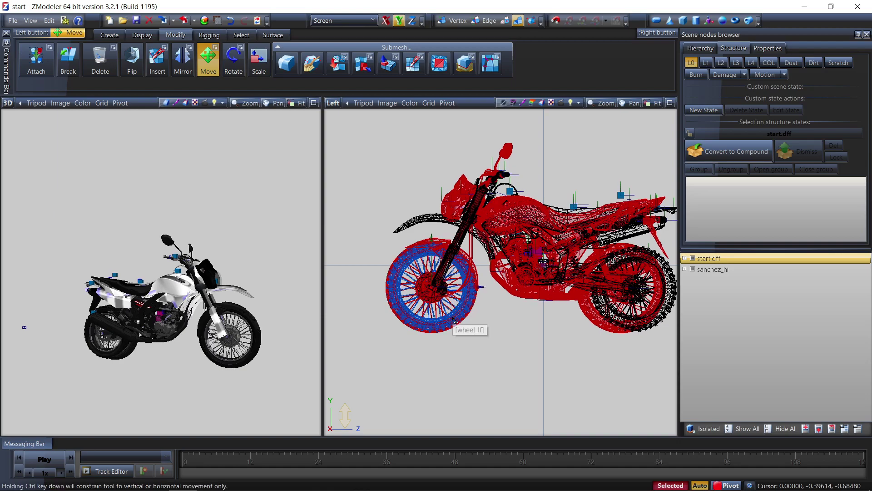
- Examine the alignment of the two motorcycles from the front in 3D and in the Top view
middle_drag(286, 357, 244, 365)
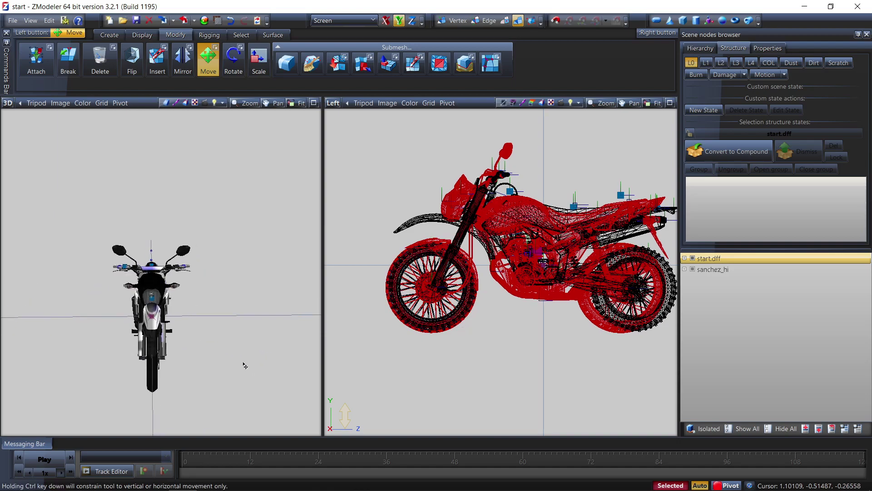
scroll(132, 388, up, 5)
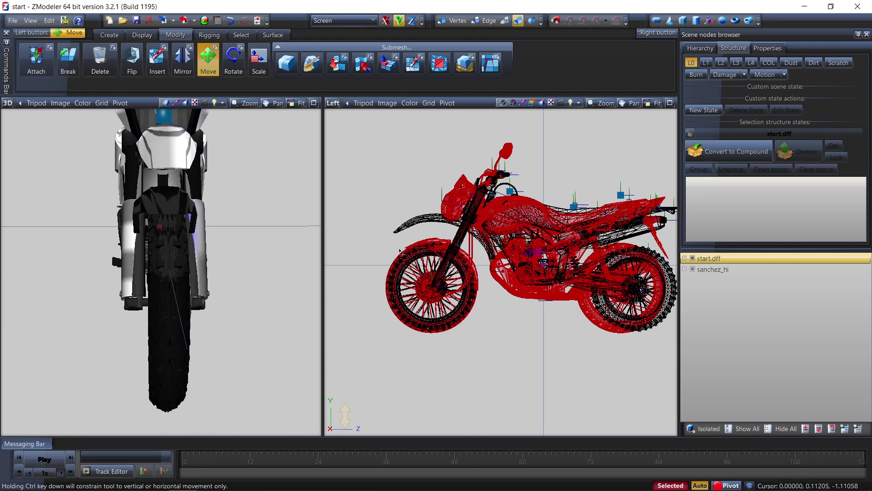
click(335, 103)
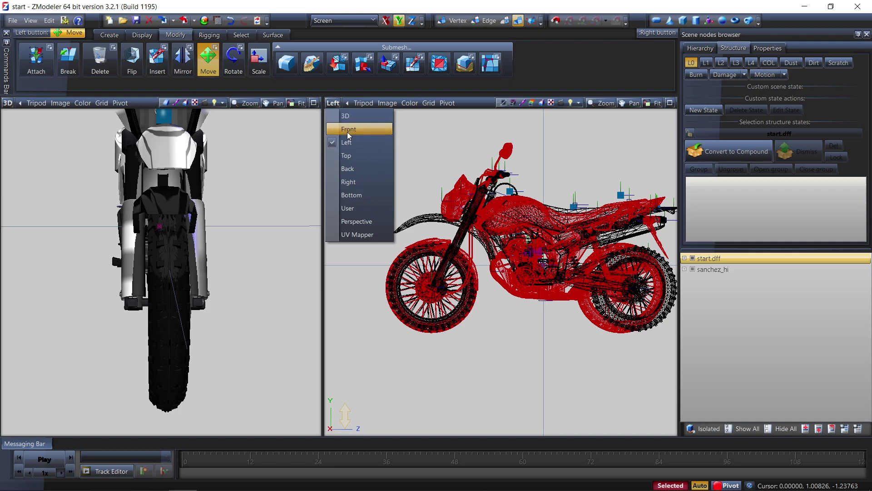
click(350, 154)
scroll(474, 331, up, 10)
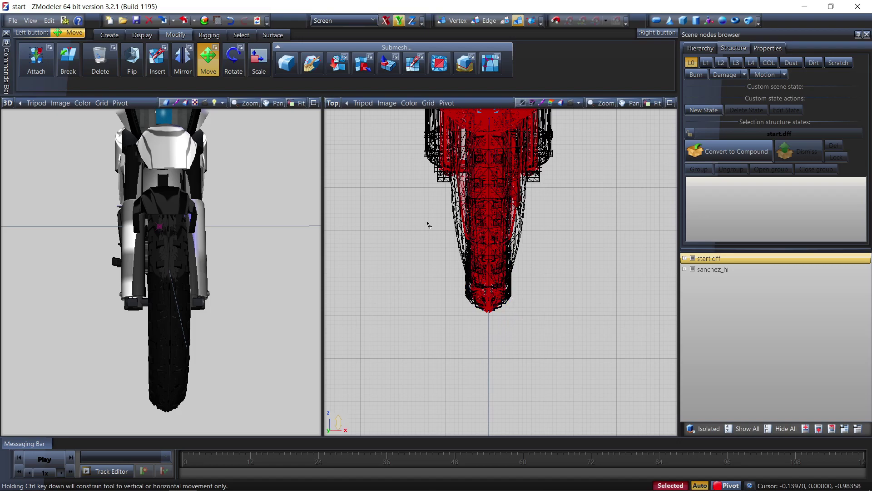
scroll(437, 233, down, 5)
scroll(476, 122, up, 4)
mouse_move(150, 255)
middle_down()
mouse_move(146, 234)
mouse_move(144, 247)
middle_up()
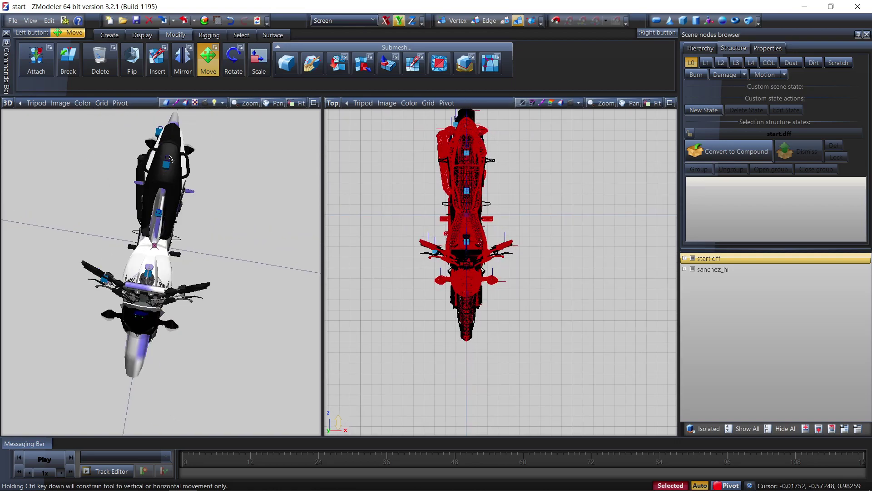
middle_drag(165, 201, 354, 117)
- Restore the Left view, deselect the motorcycle parts and hide all scene nodes
click(333, 103)
click(350, 139)
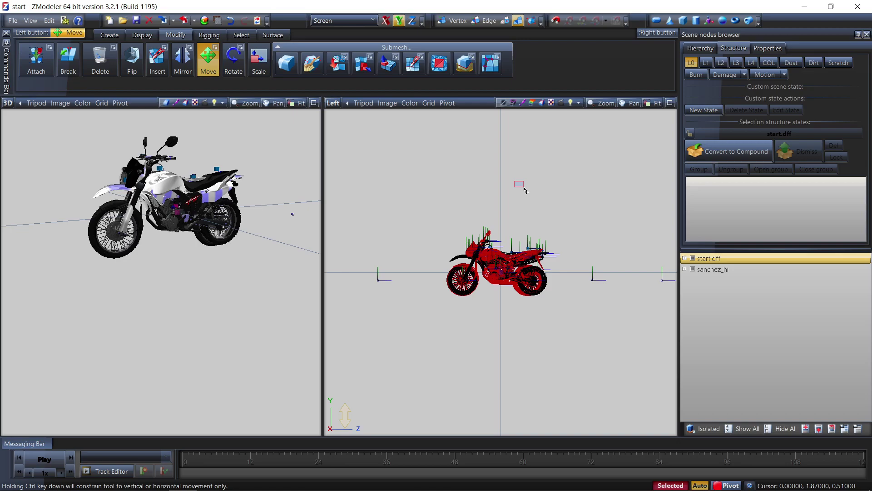
drag(515, 181, 524, 189)
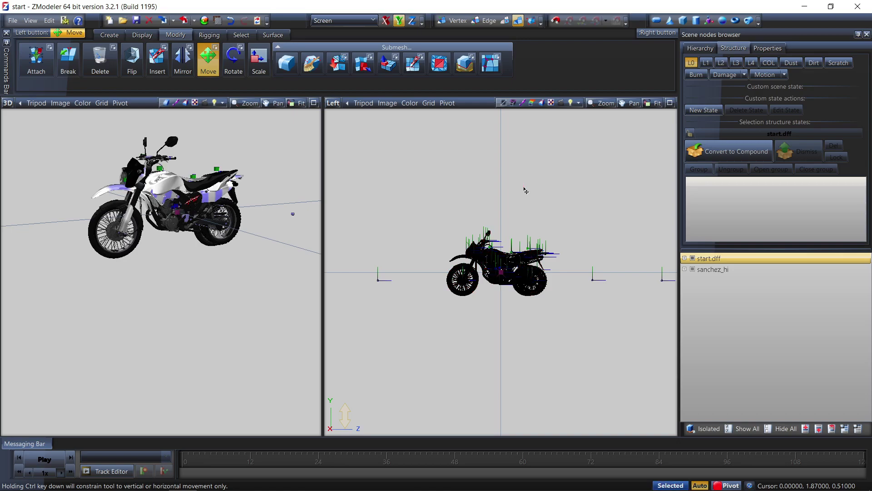
click(787, 431)
- Expand sanchez_hi down to the chassis parts and show only the forks_u node
click(684, 269)
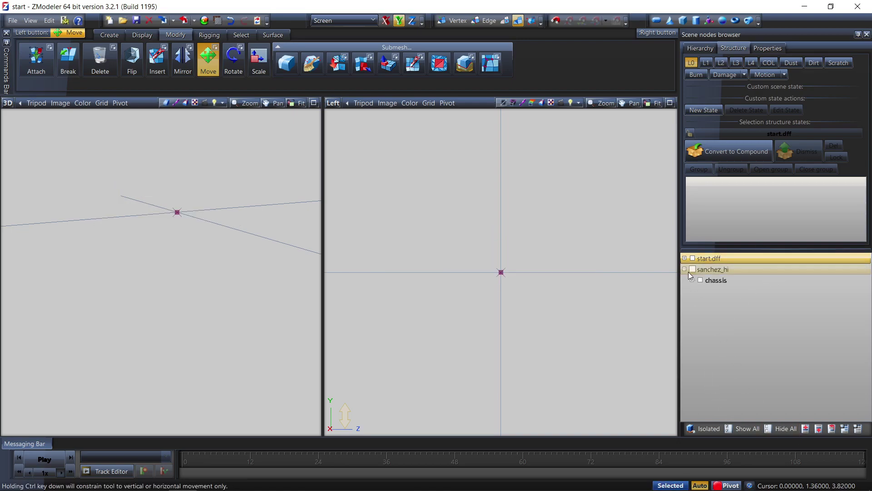
click(692, 280)
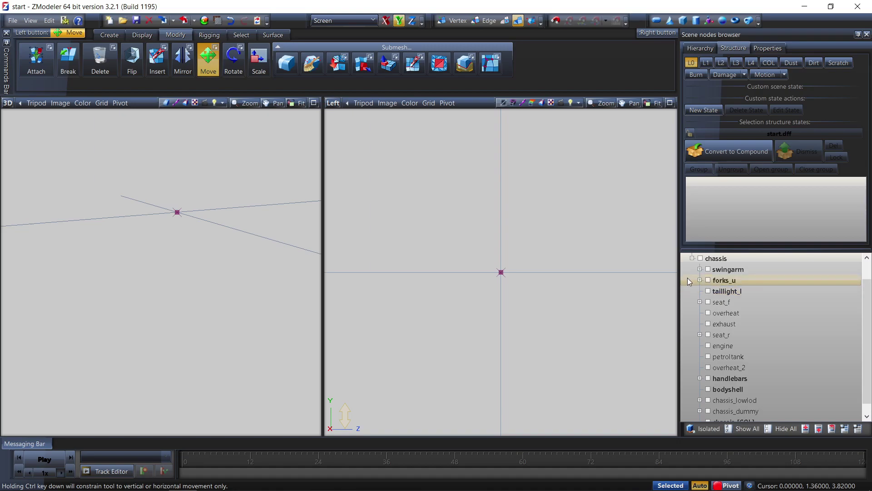
click(699, 279)
click(719, 282)
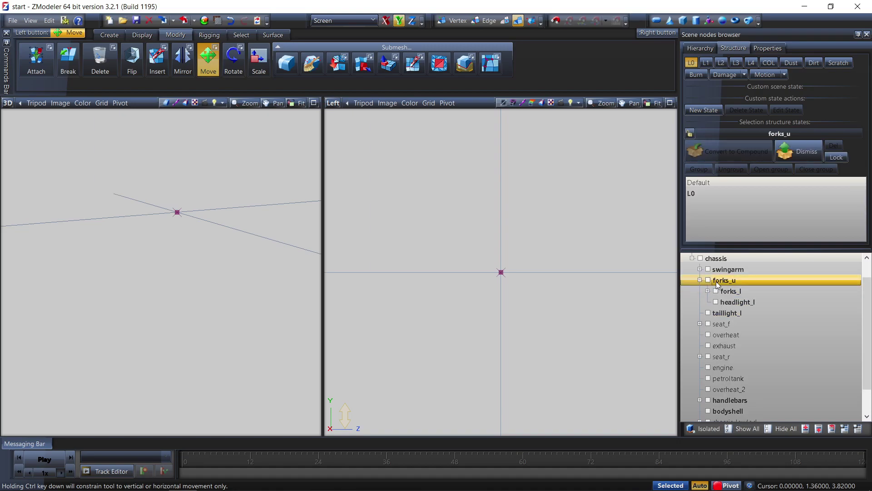
click(708, 280)
scroll(105, 229, up, 5)
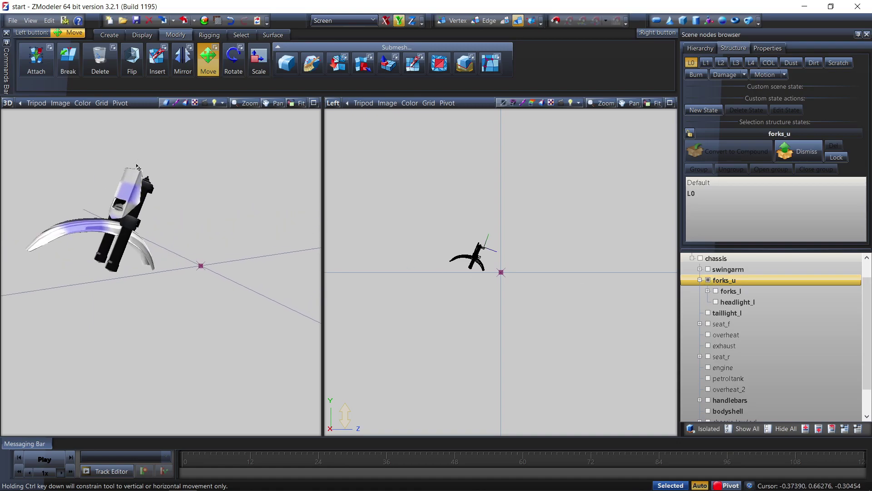
scroll(105, 229, down, 2)
middle_drag(105, 230, 136, 224)
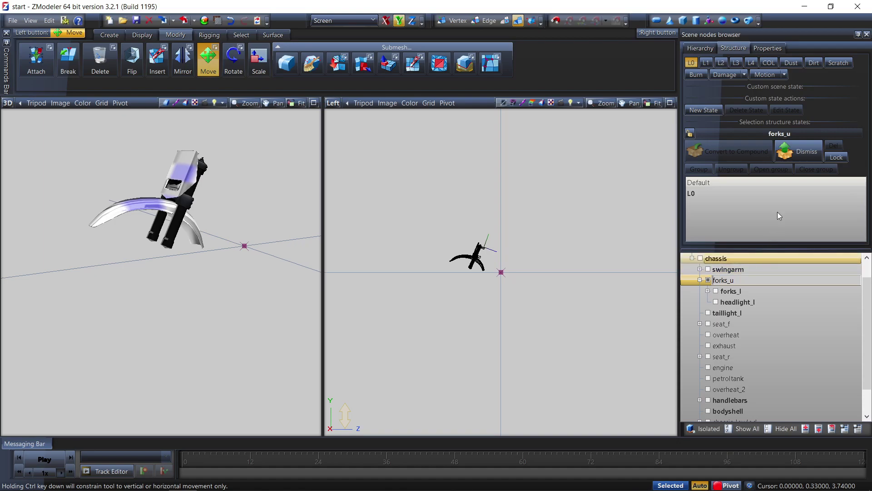
- Dismiss the compound on the forks_u node and delete the mesh part released beneath it
click(688, 282)
click(802, 150)
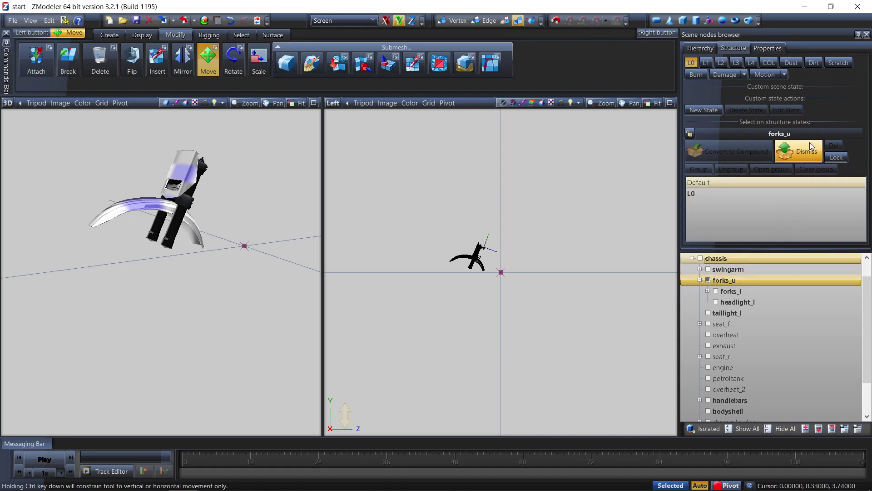
right_click(733, 311)
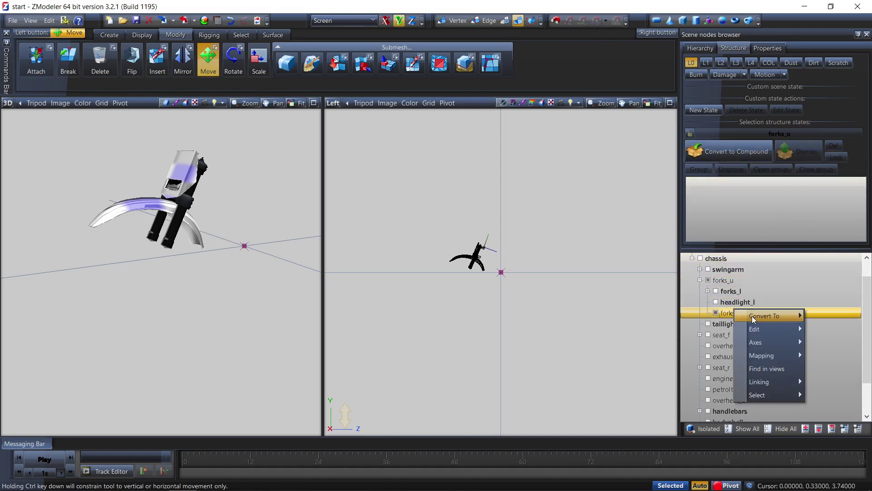
mouse_move(758, 330)
click(829, 343)
- Select the forks_u node under the sanchez_hi chassis and restrict editing to the selection
scroll(494, 248, up, 3)
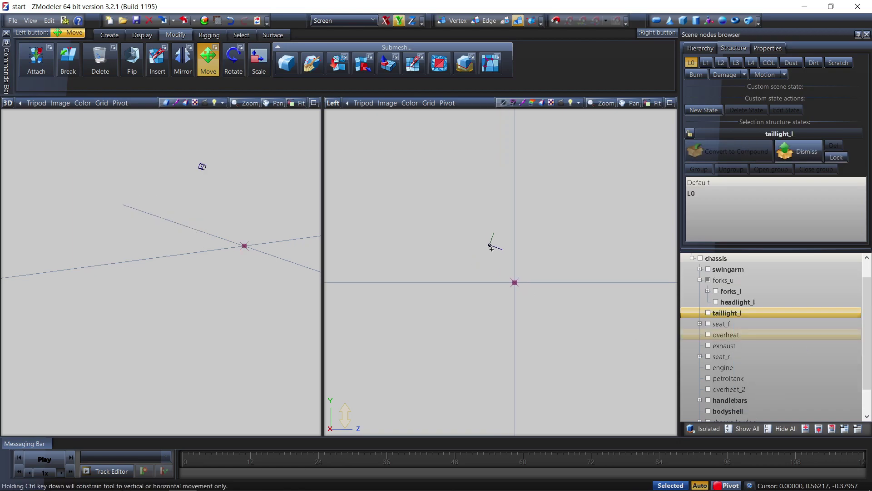
scroll(494, 248, up, 2)
key(Up)
key(Up)
key(Up)
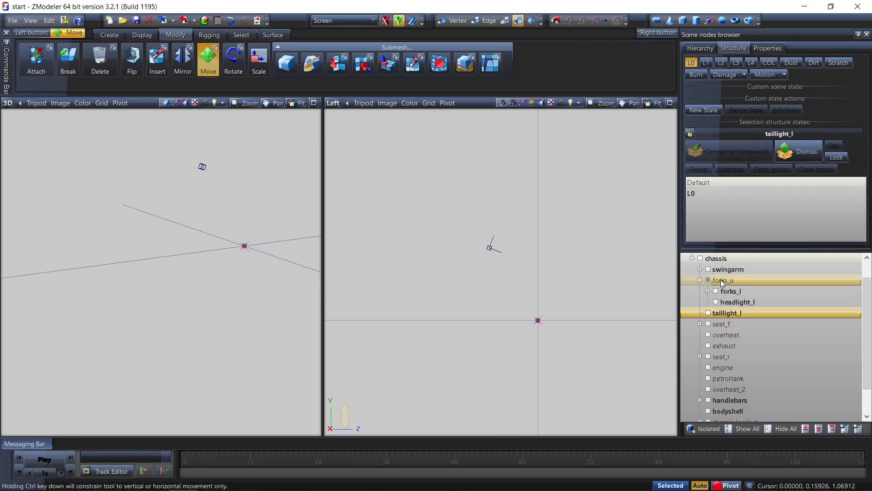
click(474, 261)
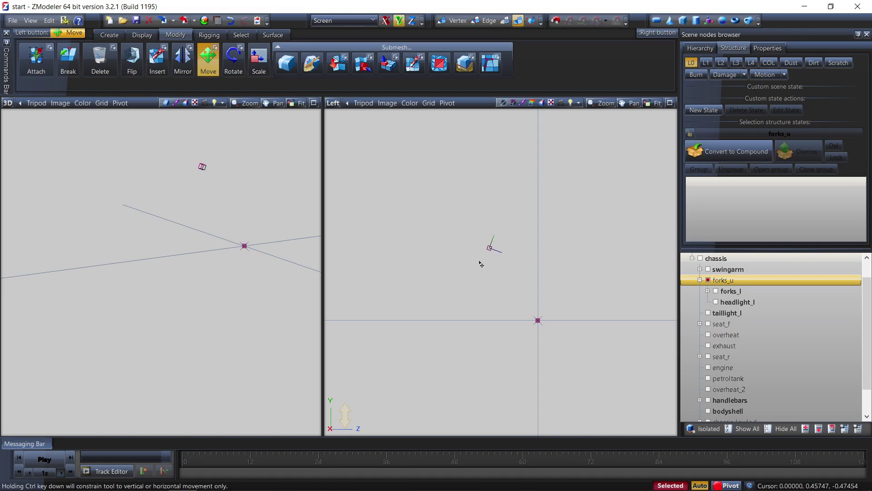
- Expand start.dff down to its chassis and forks_front parts, and show the forks_front mesh
scroll(693, 271, up, 3)
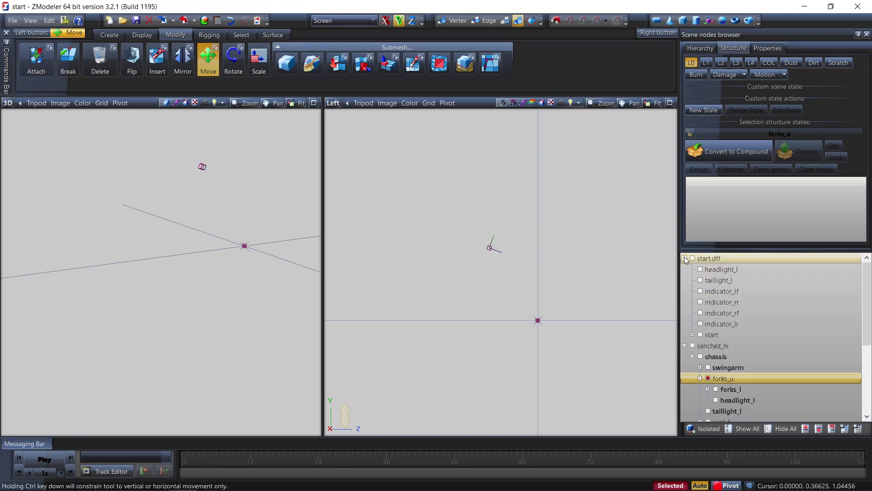
click(692, 334)
scroll(716, 334, down, 5)
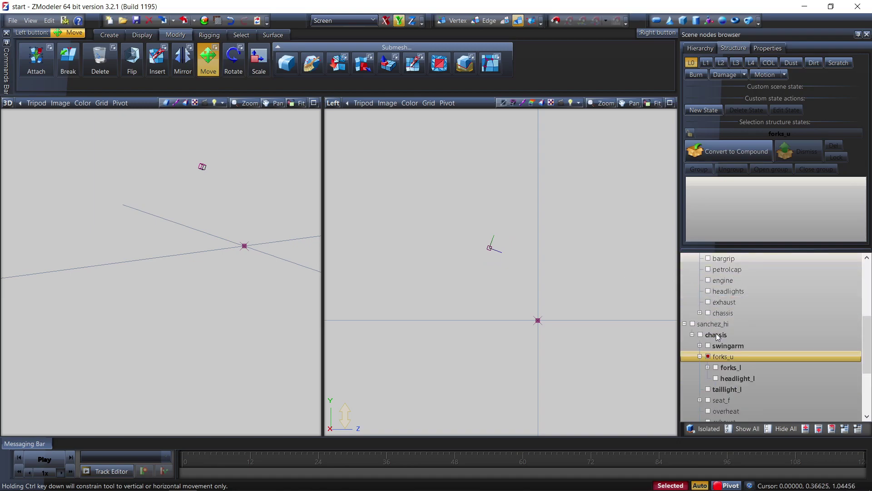
double_click(721, 313)
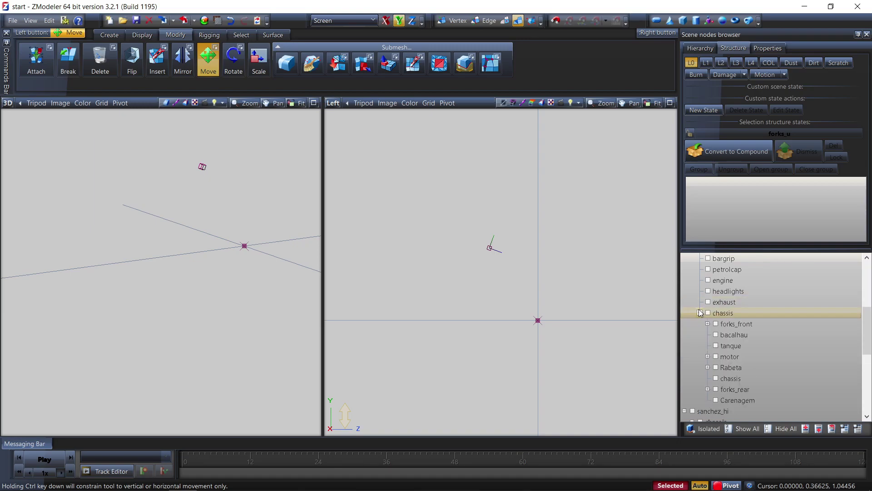
scroll(735, 316, down, 1)
click(708, 291)
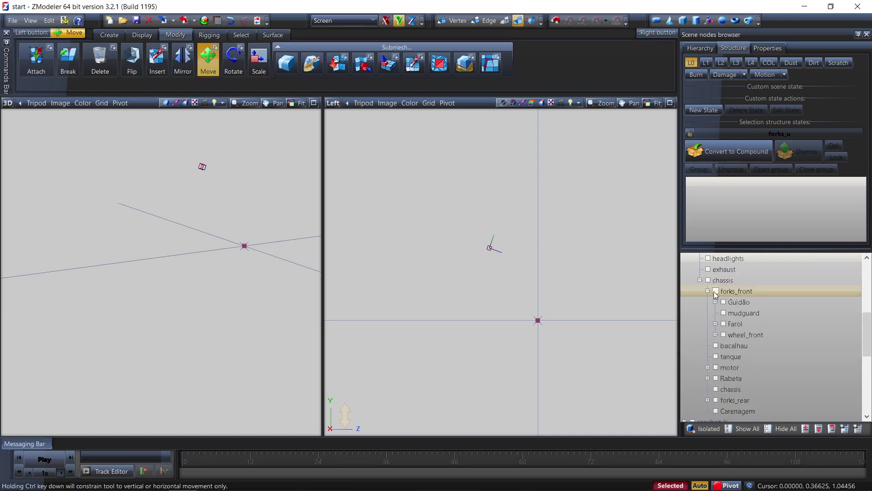
click(716, 292)
scroll(480, 273, up, 3)
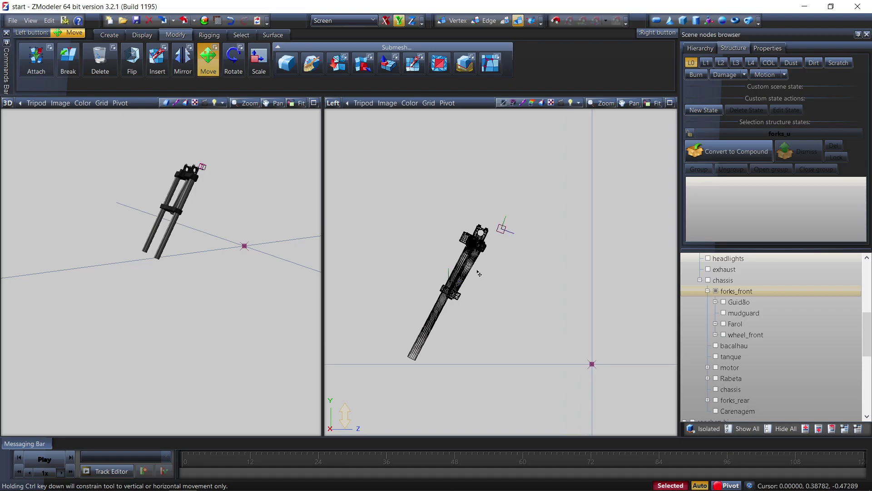
- Enable horizontal movement and move the selected forks_u node onto the fork tubes just below the lower clamp
scroll(502, 229, up, 3)
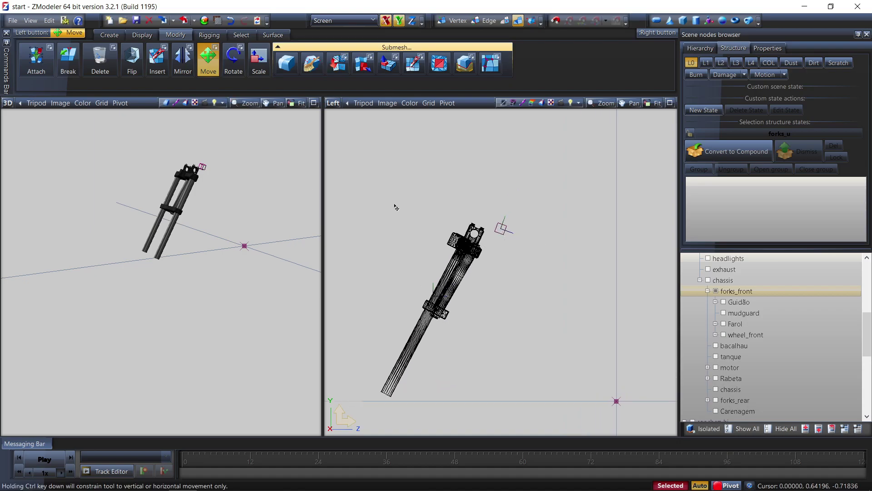
scroll(437, 318, up, 2)
click(431, 324)
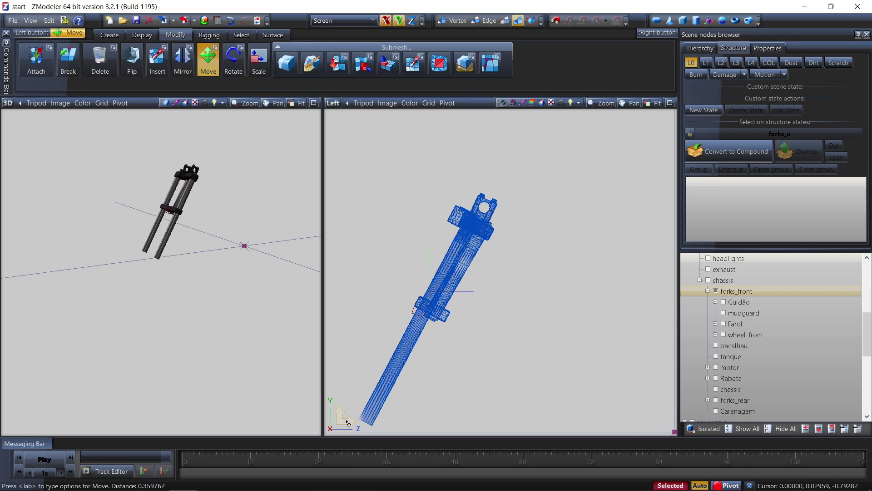
scroll(449, 328, up, 5)
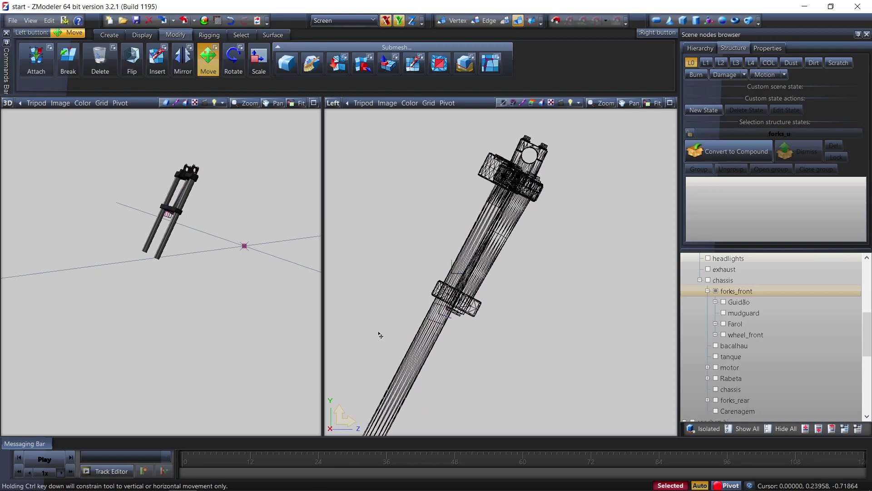
- Rotate the forks_u node to match the fork's tilt, reposition it below the lower clamp and turn off selected-only mode
click(233, 59)
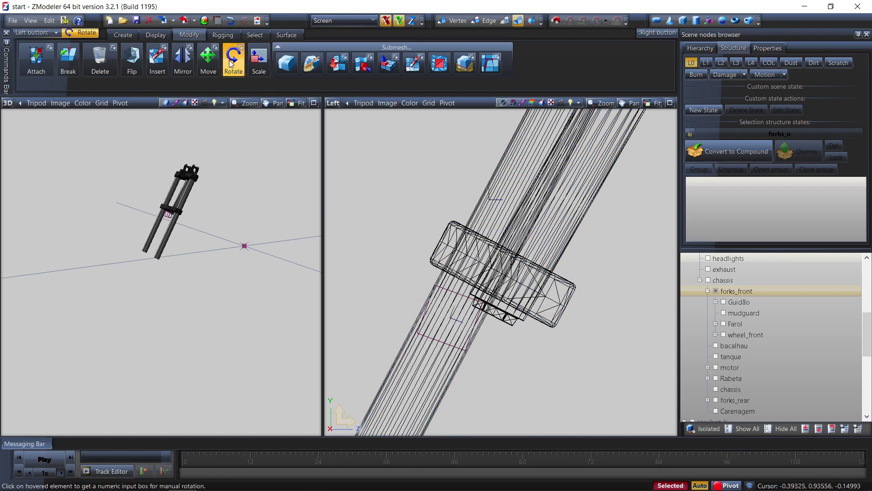
click(240, 47)
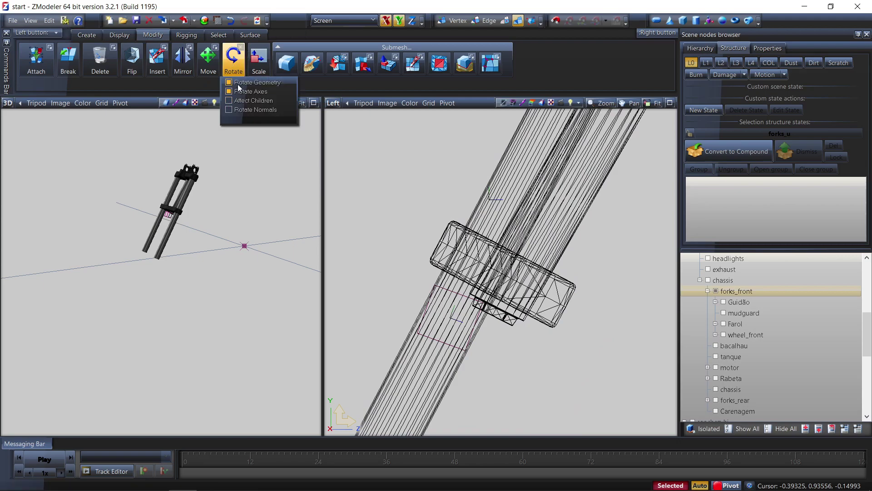
drag(433, 354, 496, 165)
click(208, 58)
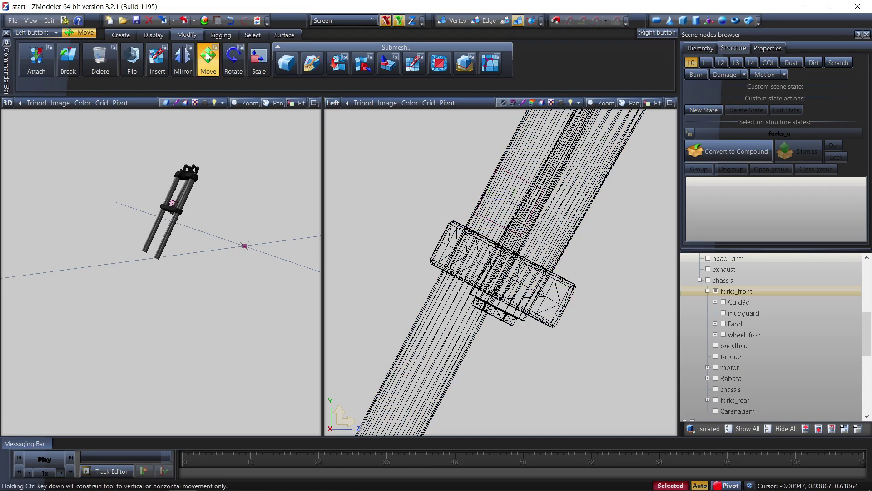
drag(502, 246, 441, 353)
middle_drag(244, 296, 272, 294)
scroll(454, 303, down, 4)
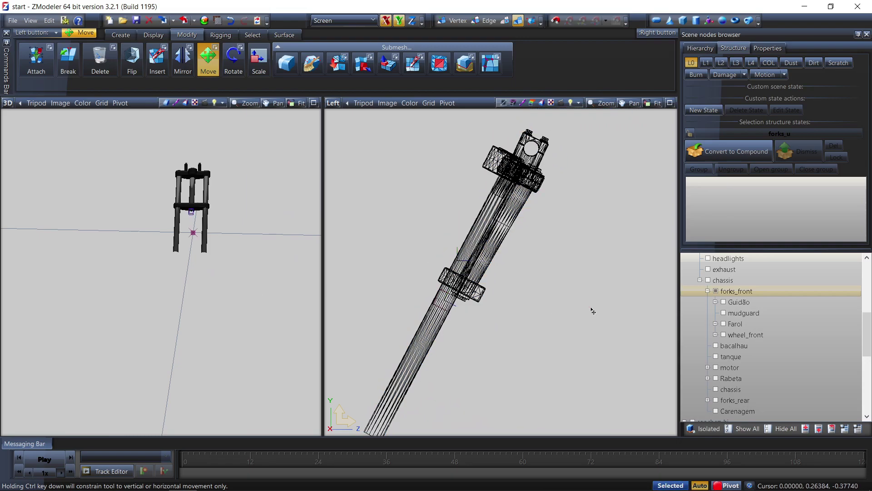
- Move Guidão, mudguard, Farol and wheel_front out of forks_front so they sit directly under the motorcycle's chassis
click(735, 301)
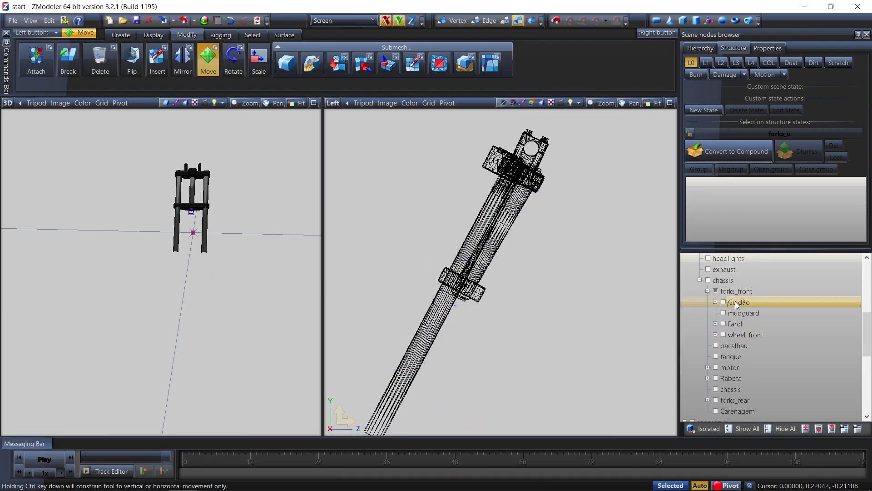
drag(730, 297, 734, 281)
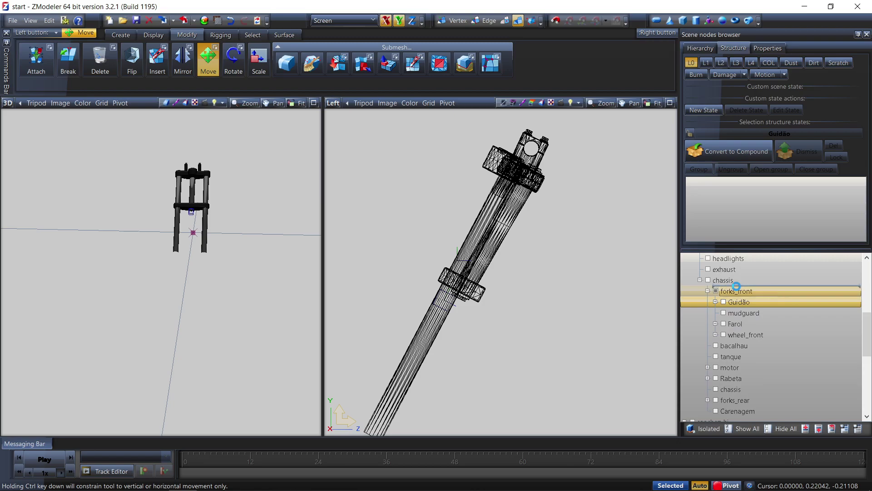
mouse_move(743, 313)
mouse_down()
mouse_move(739, 295)
mouse_move(736, 319)
mouse_up()
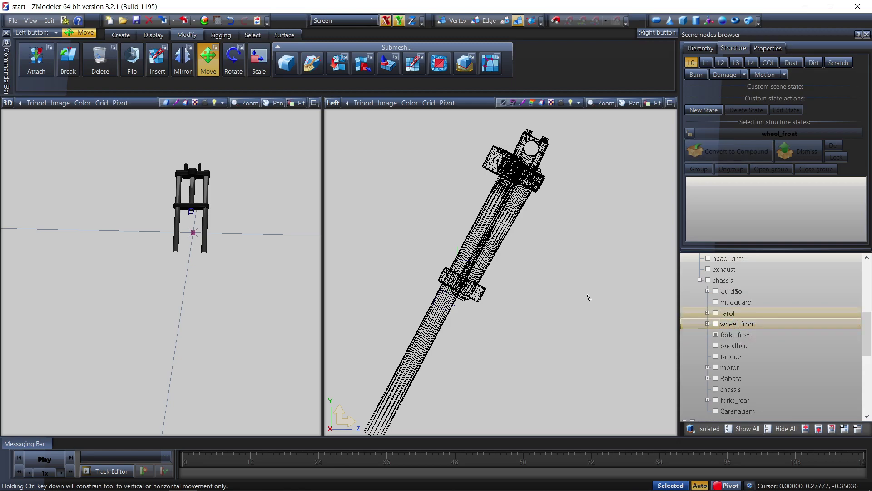
- Create a copy of the forks_front mesh in place
scroll(610, 302, down, 5)
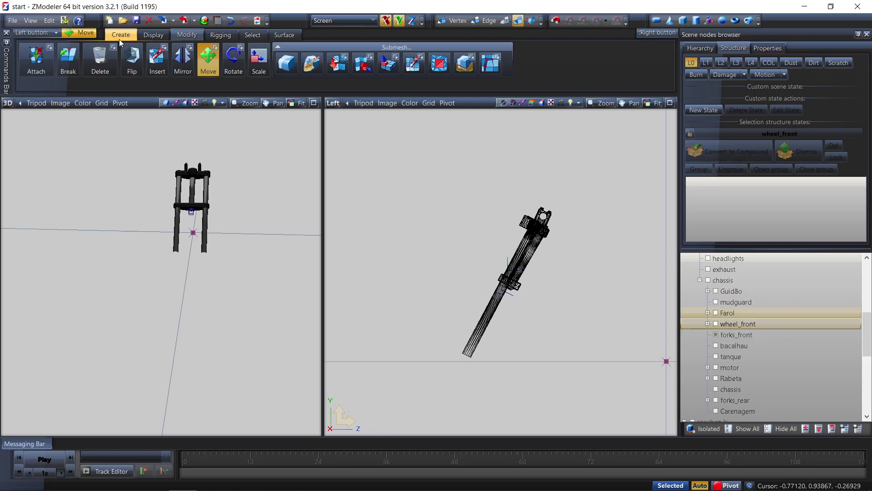
middle_drag(148, 204, 169, 242)
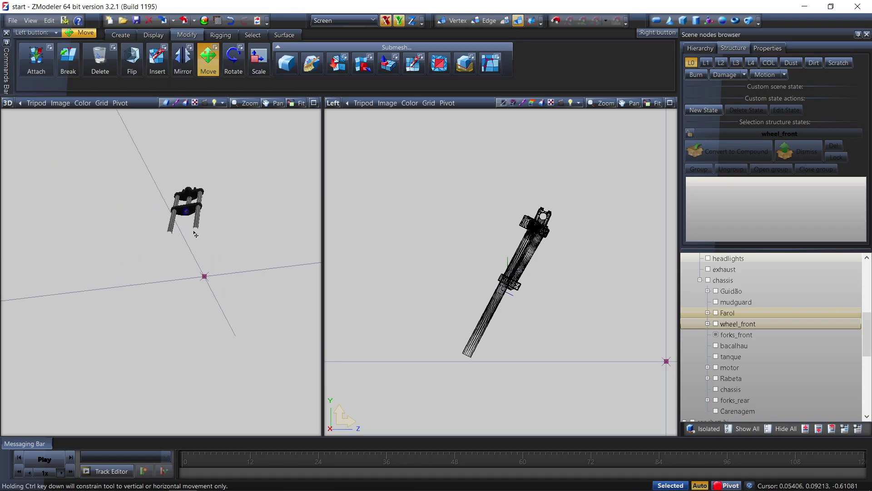
click(124, 37)
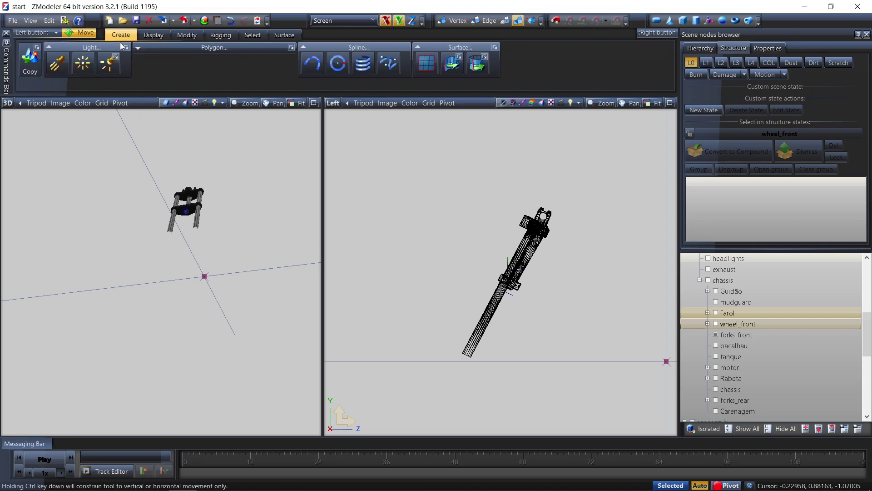
click(30, 61)
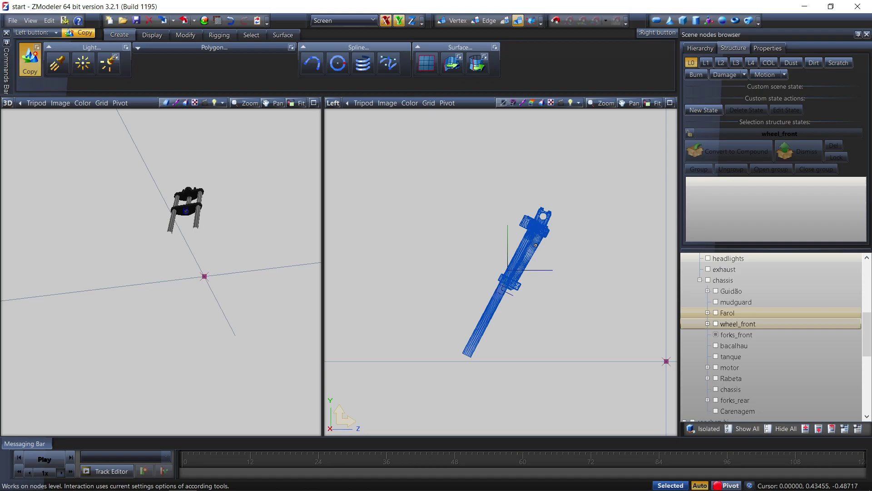
scroll(535, 245, up, 1)
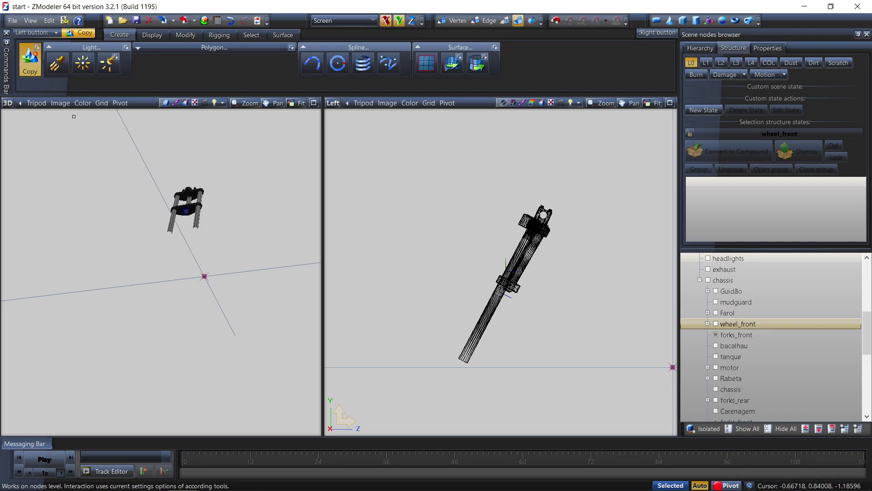
- Hide the original forks_front and flip the faces of its copy
click(716, 335)
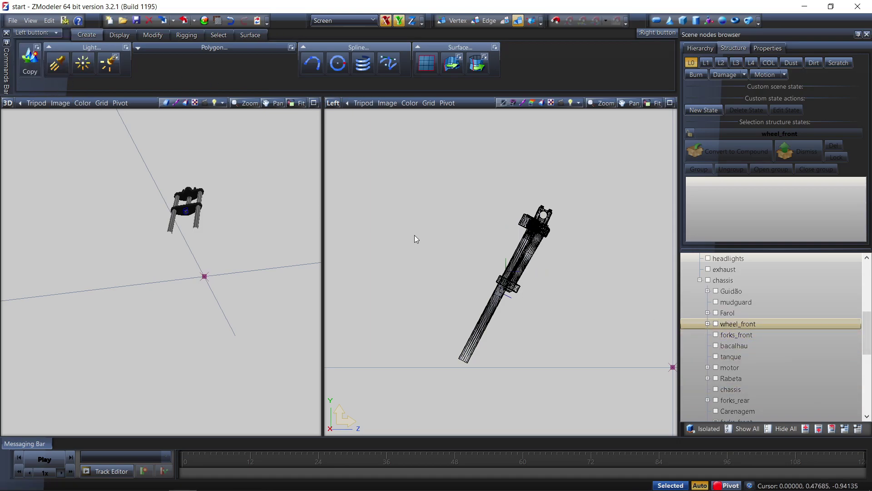
click(529, 255)
right_click(528, 253)
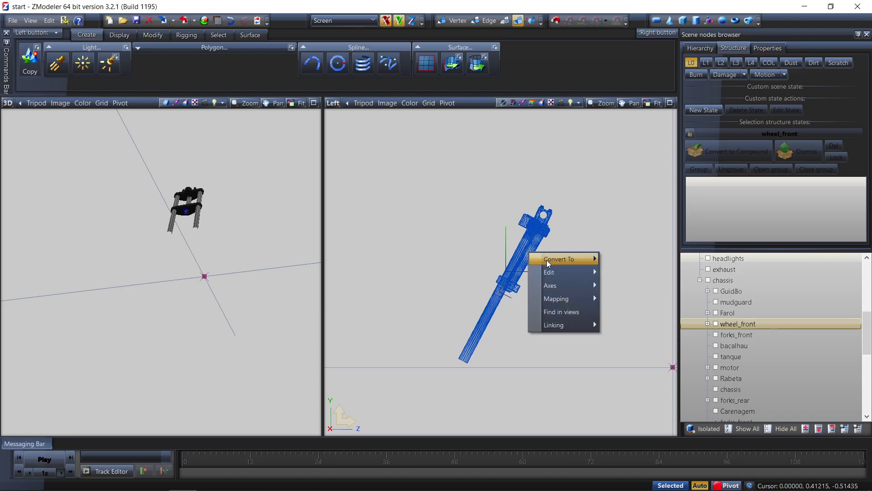
mouse_move(547, 273)
click(628, 298)
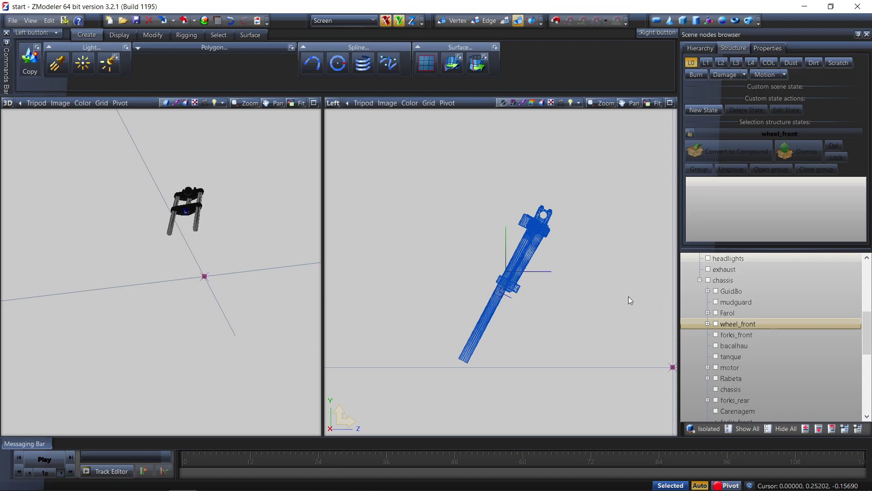
click(208, 260)
scroll(199, 233, up, 5)
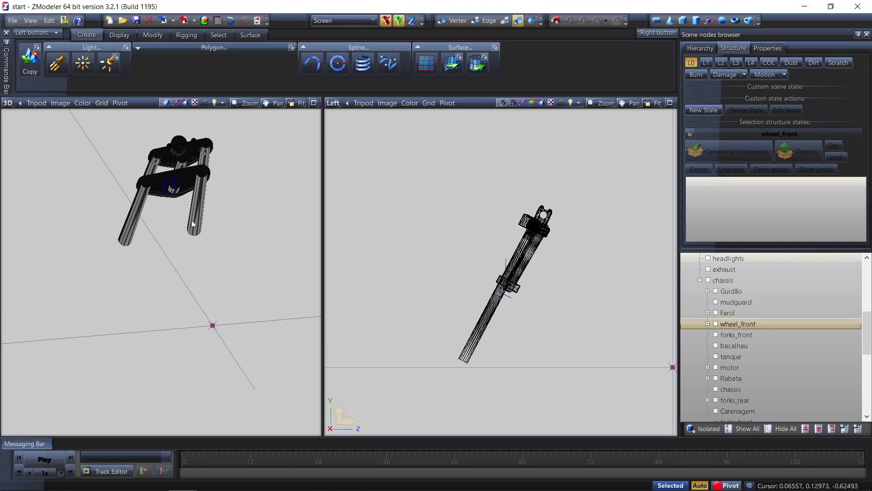
- Attach the flipped fork copy to the original forks_front so both form one mesh
click(156, 37)
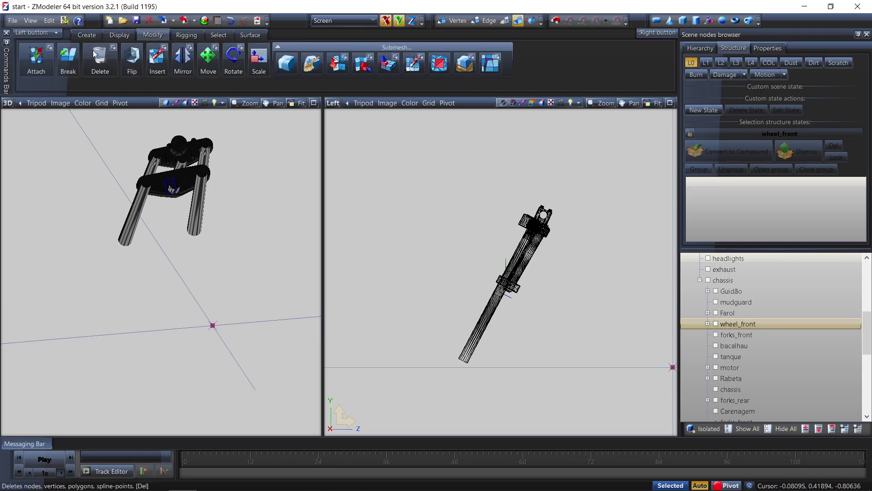
click(38, 67)
click(529, 253)
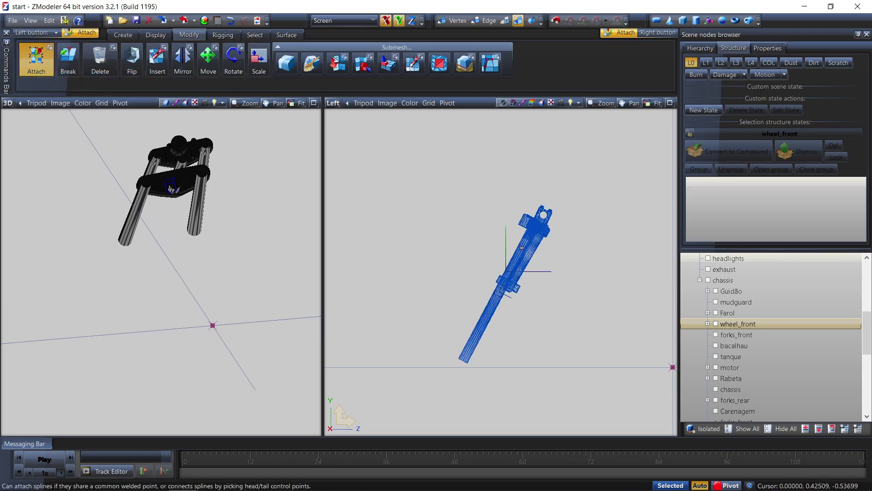
click(781, 428)
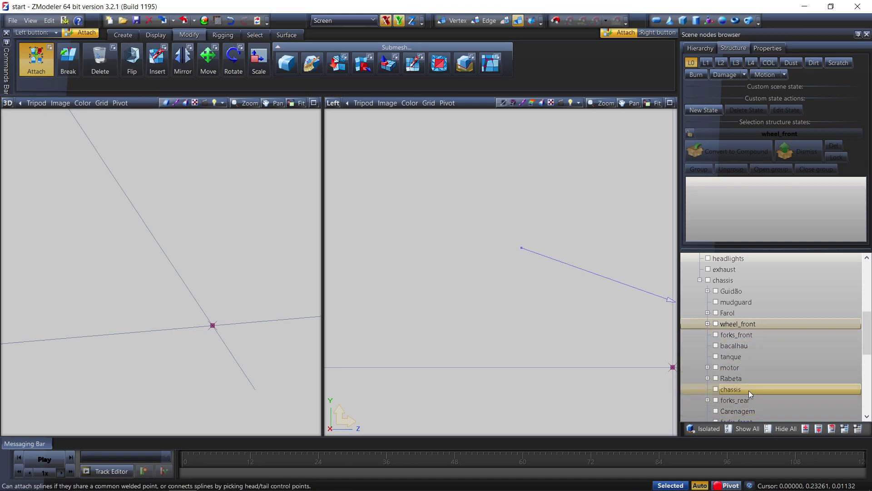
click(716, 334)
click(522, 278)
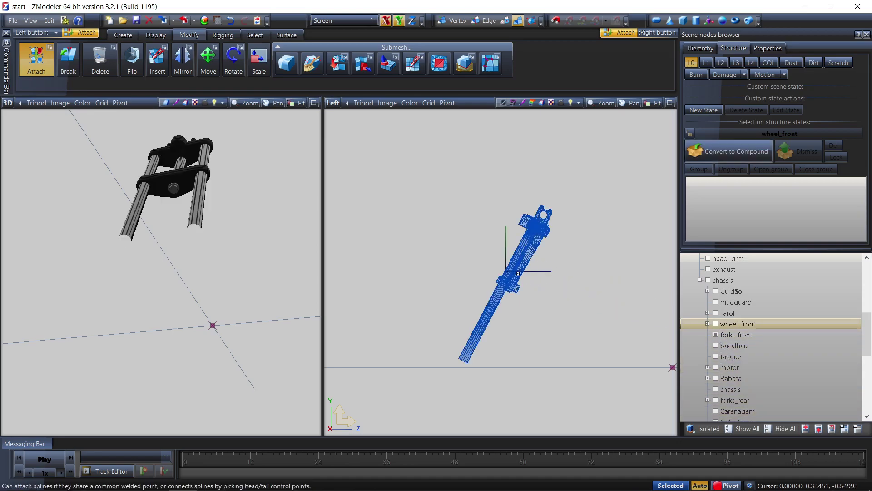
middle_drag(233, 245, 225, 272)
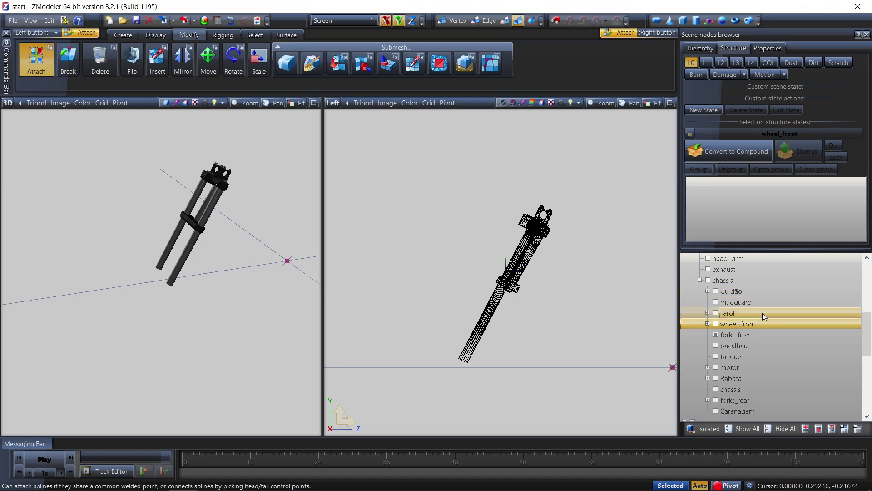
- Convert sanchez_hi's forks_u to a compound, assign the forks_front mesh as its L0 state, and display it
scroll(759, 332, down, 5)
click(725, 314)
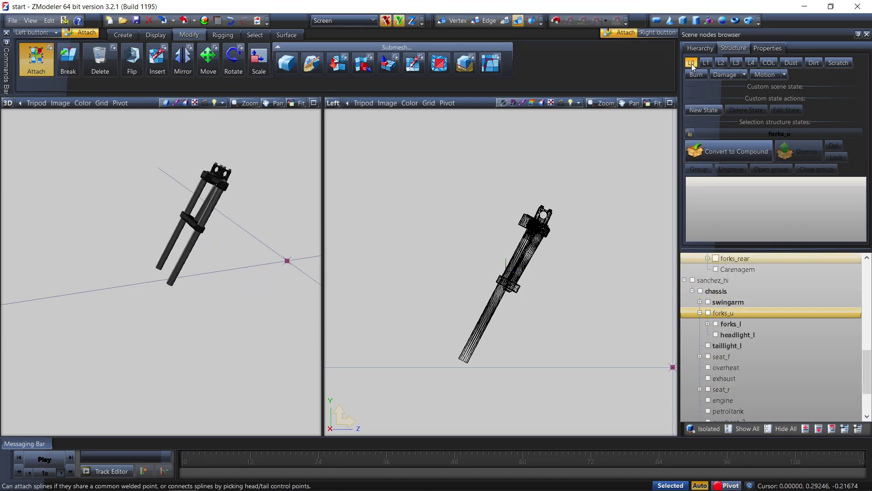
click(691, 132)
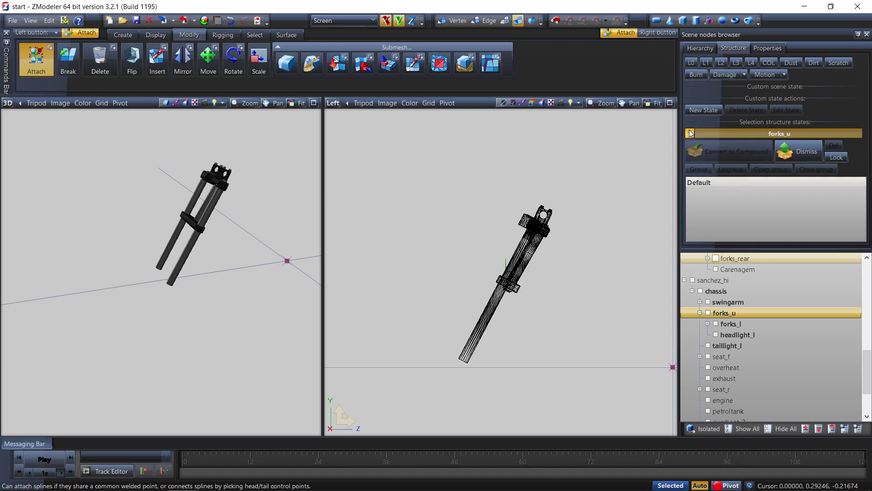
scroll(713, 337, up, 5)
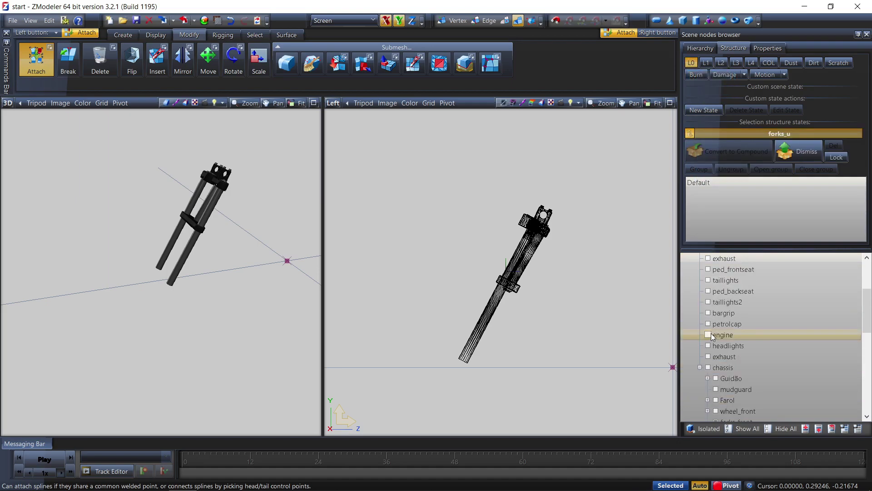
scroll(731, 336, down, 3)
drag(732, 326, 746, 207)
click(699, 134)
scroll(746, 359, down, 3)
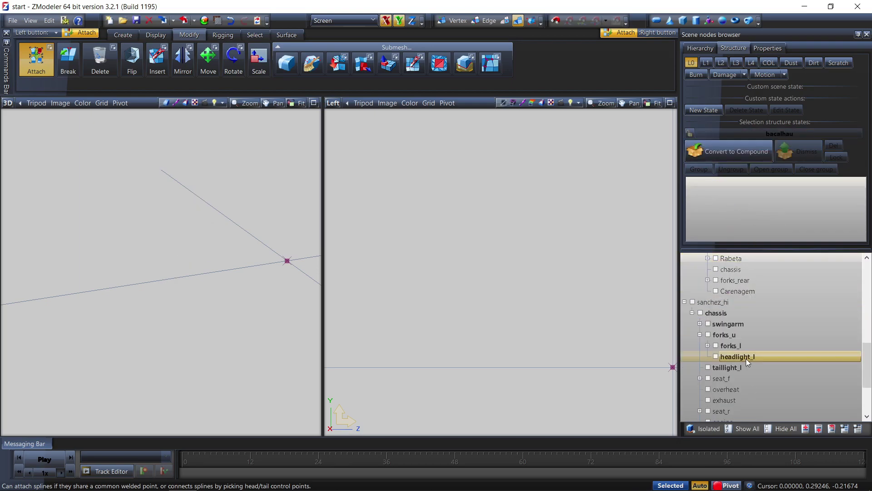
click(708, 334)
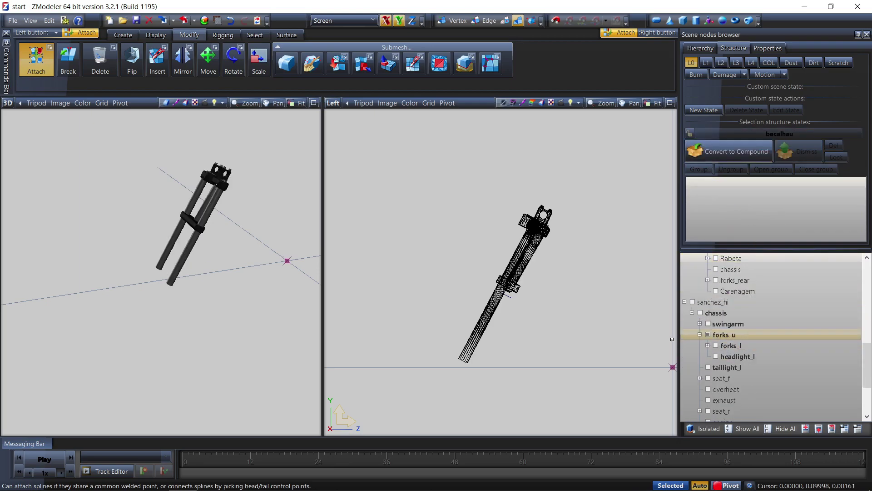
- Delete the headlight_l and taillight_l parts from the sanchez_hi chassis
click(736, 346)
click(707, 346)
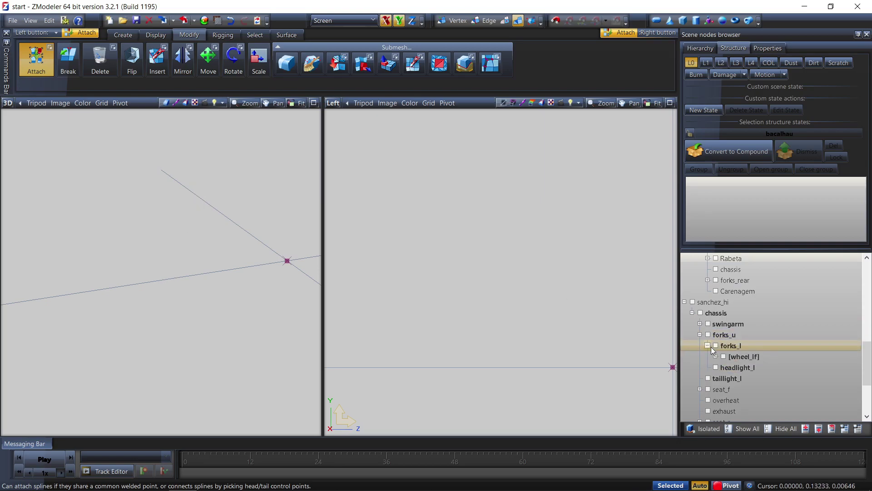
click(737, 367)
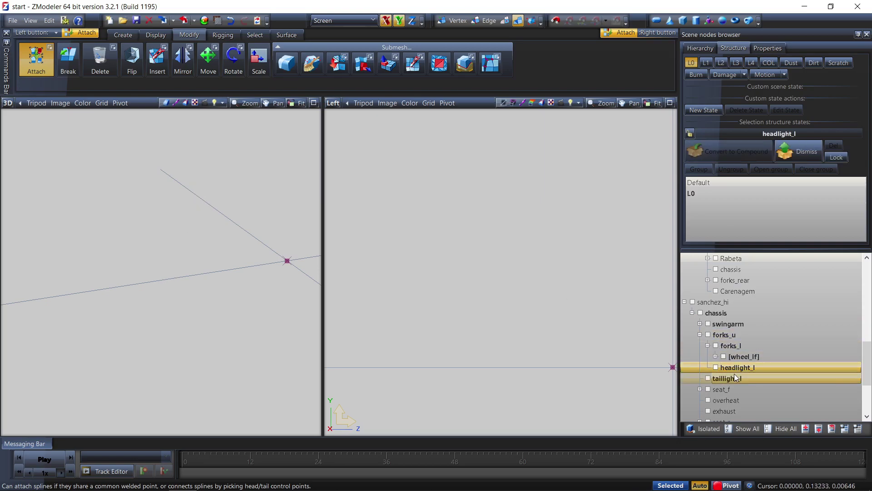
right_click(735, 369)
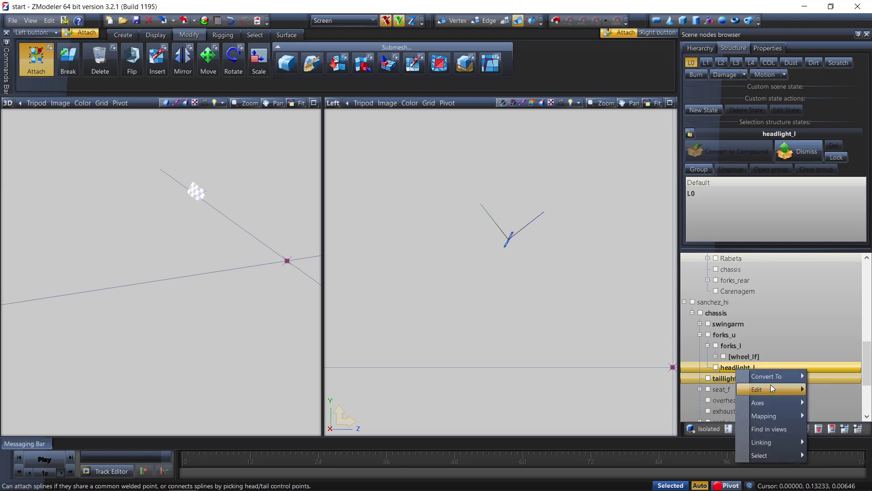
mouse_move(782, 387)
click(832, 402)
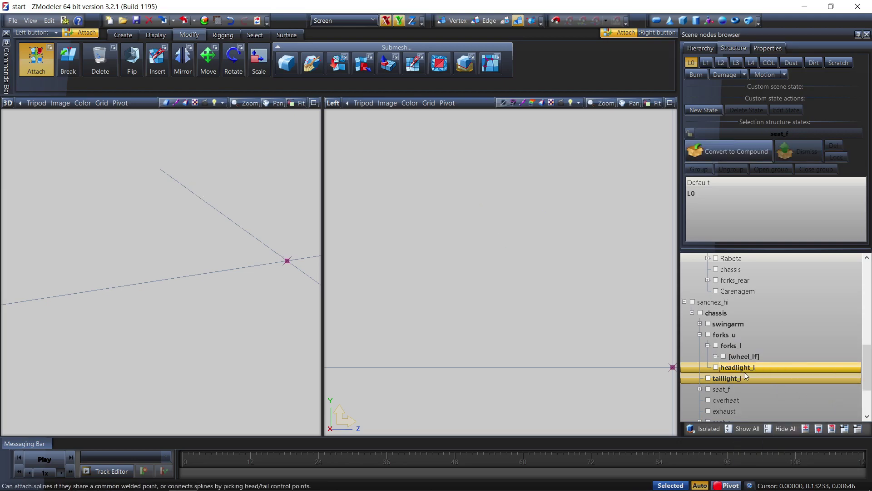
- Dismiss the forks_l compound and delete the original Sanchez lower fork mesh it contained
click(716, 345)
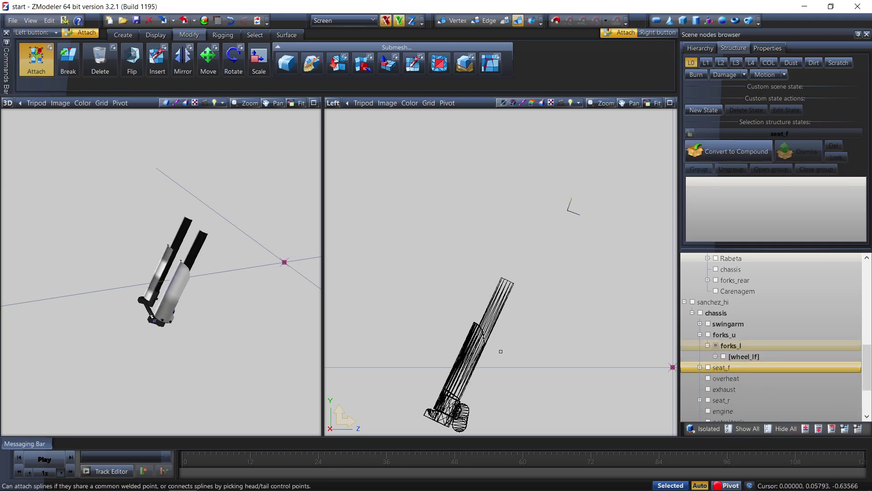
scroll(452, 351, down, 3)
scroll(457, 363, up, 2)
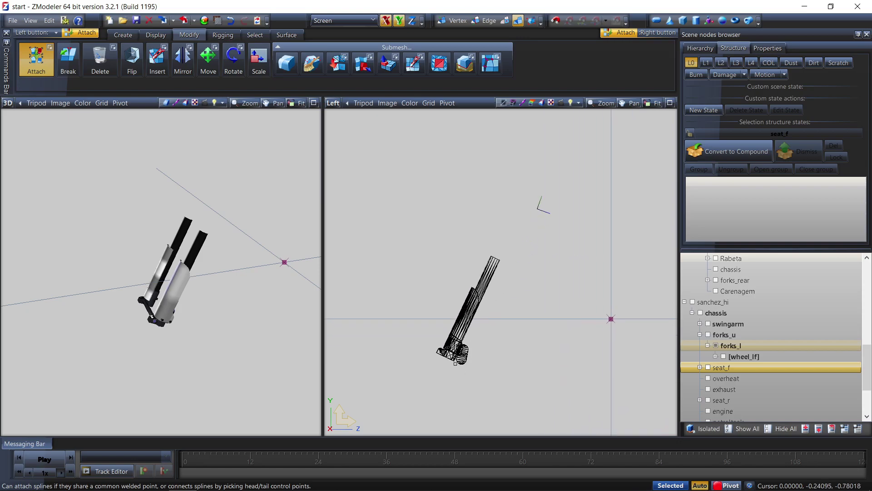
click(728, 346)
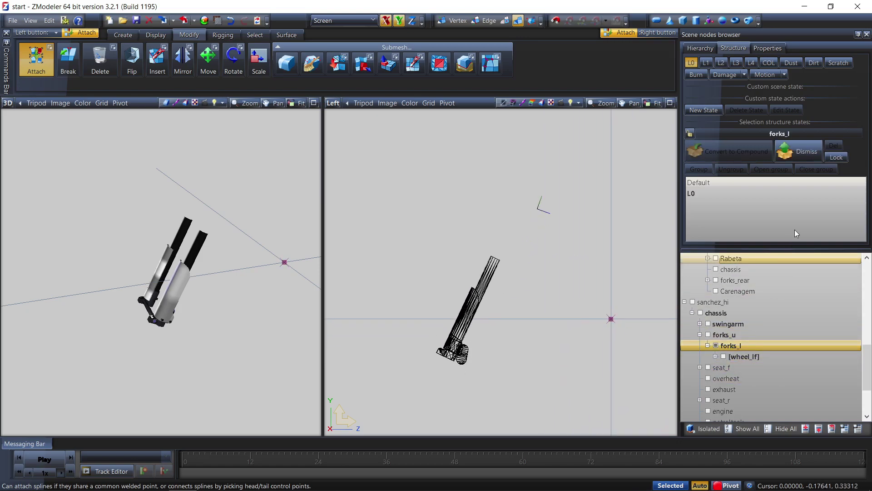
click(809, 154)
click(730, 367)
right_click(733, 368)
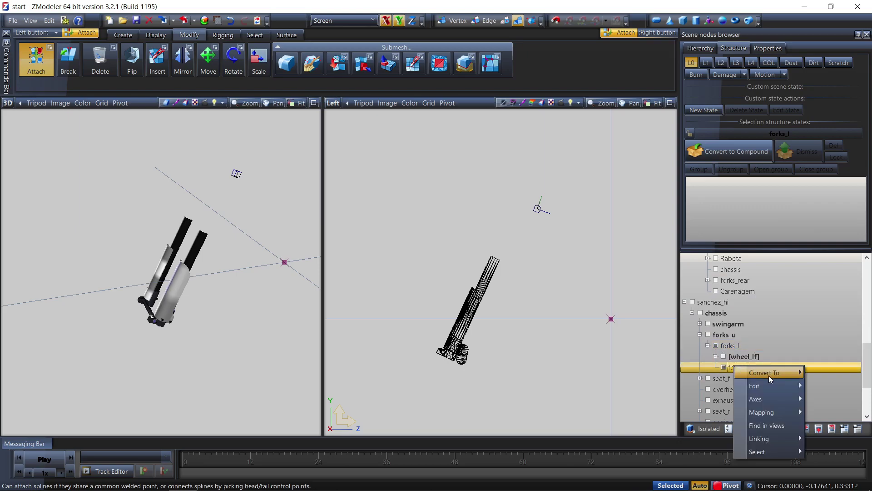
mouse_move(778, 387)
click(829, 399)
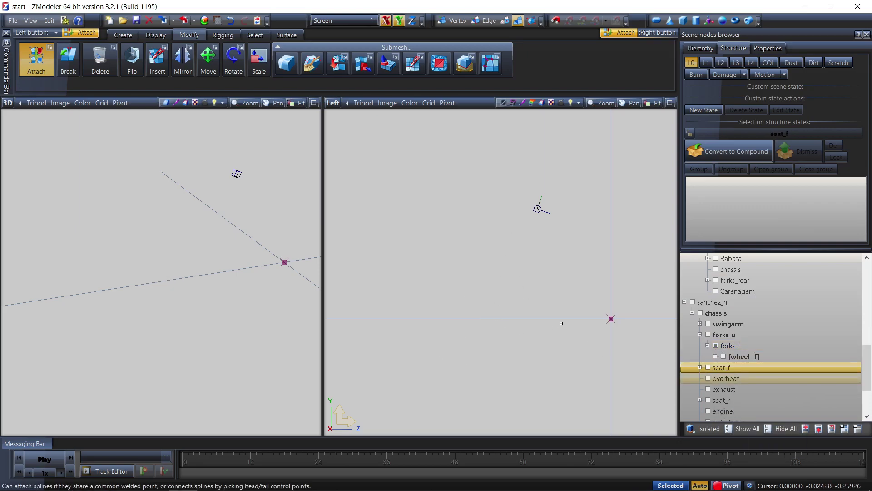
- Create a copy of the mudguard mesh in place and hide the original
click(209, 59)
scroll(759, 352, up, 2)
scroll(759, 351, up, 1)
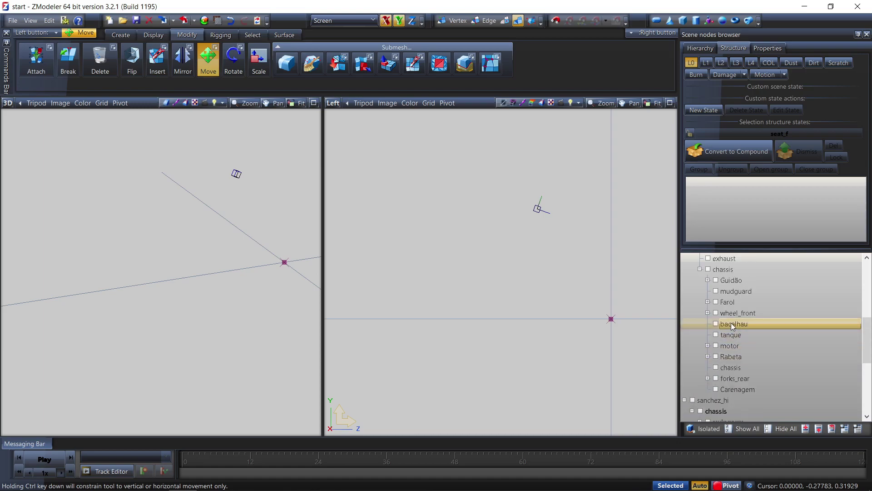
click(716, 291)
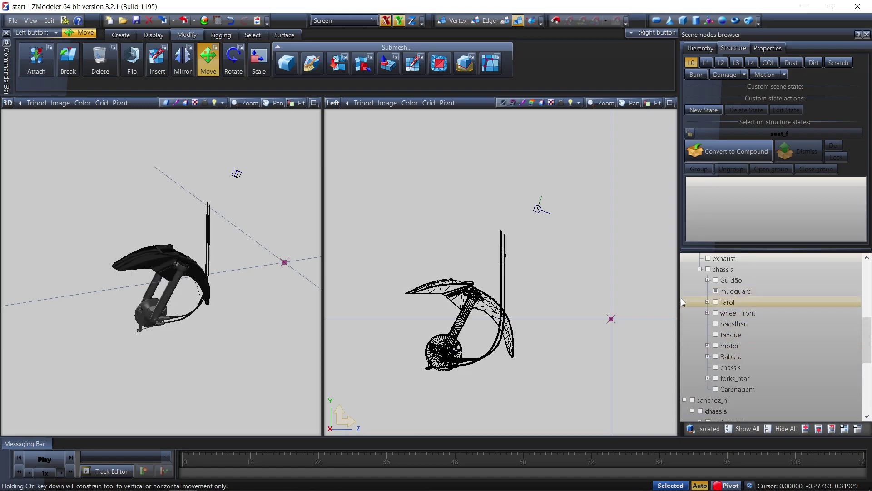
middle_drag(255, 336, 167, 162)
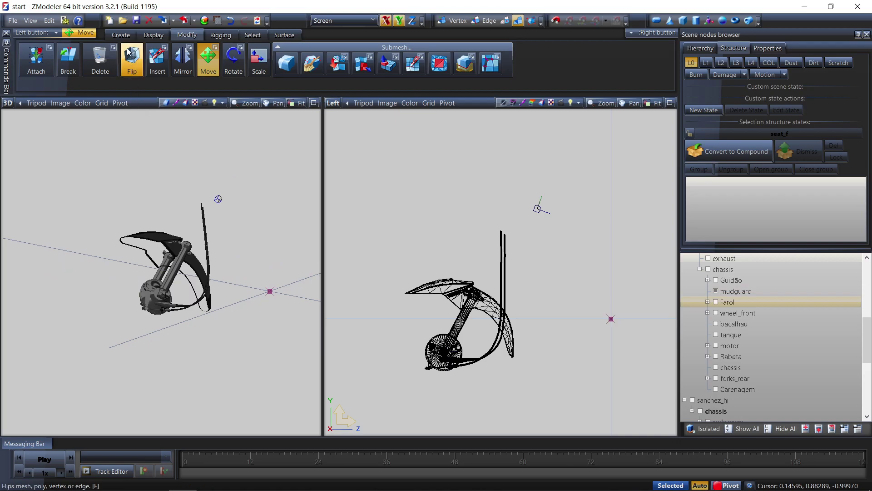
click(120, 35)
click(30, 59)
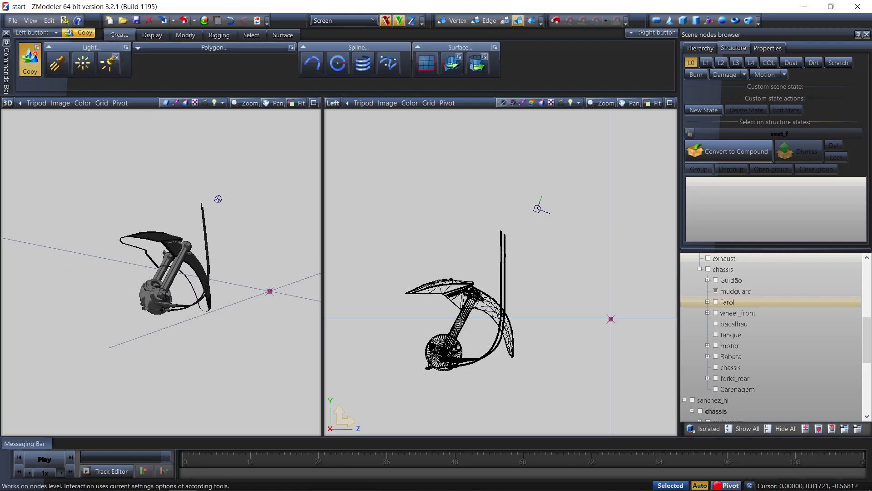
click(502, 318)
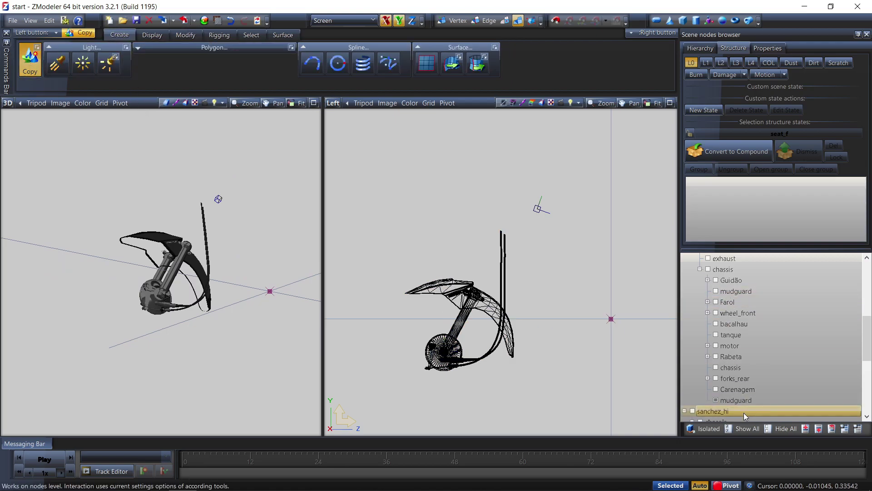
- Flip the faces of the mudguard copy
right_click(460, 303)
mouse_move(499, 323)
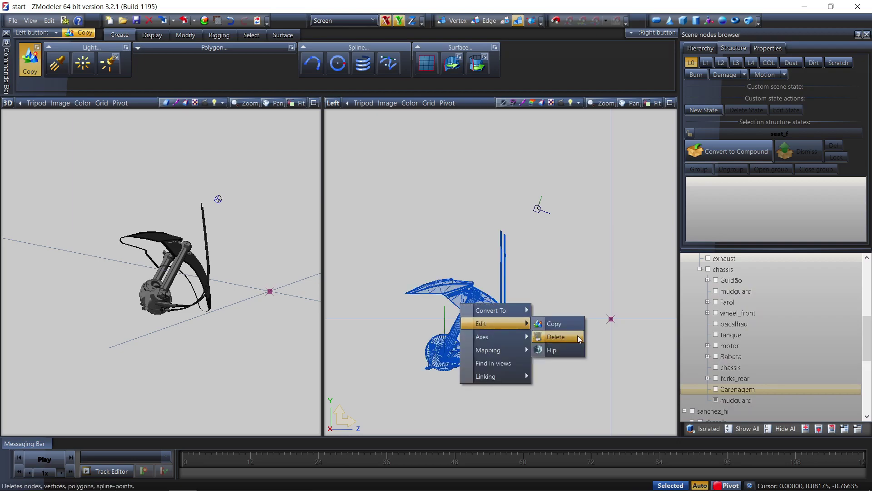
click(578, 337)
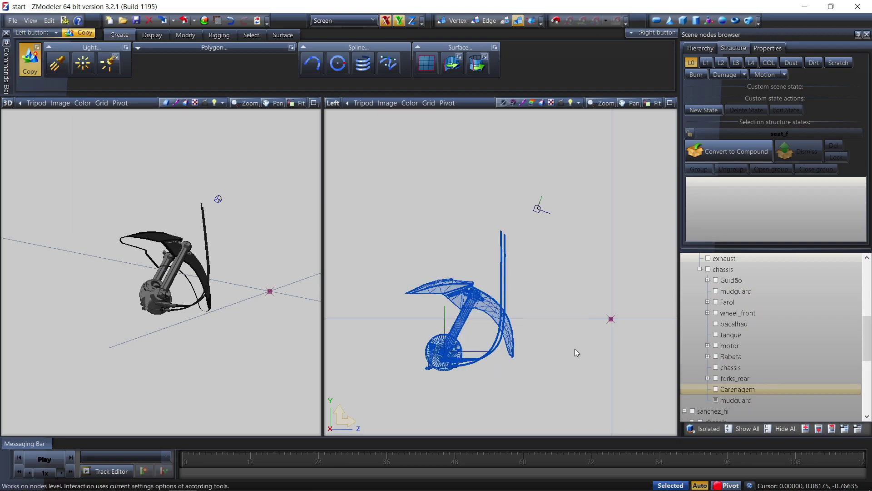
- Try to attach the flipped mudguard copy to the original mudguard mesh
click(179, 33)
click(36, 59)
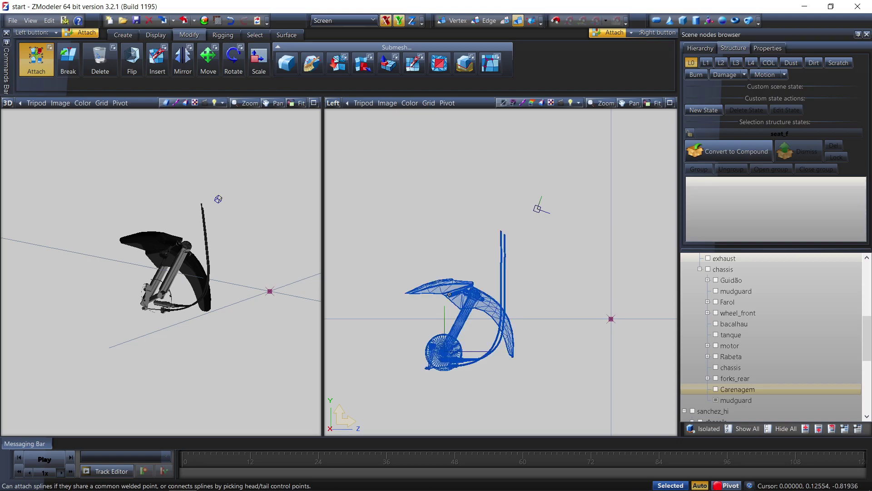
click(720, 402)
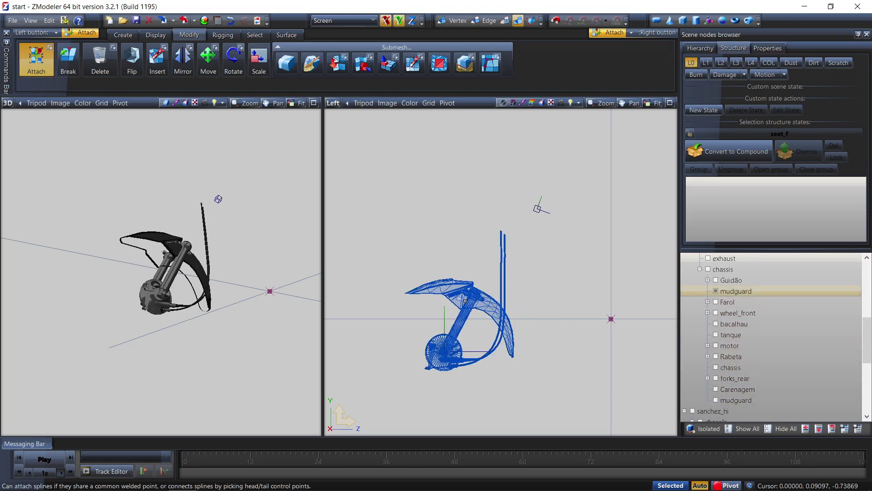
click(465, 301)
middle_drag(209, 318, 191, 339)
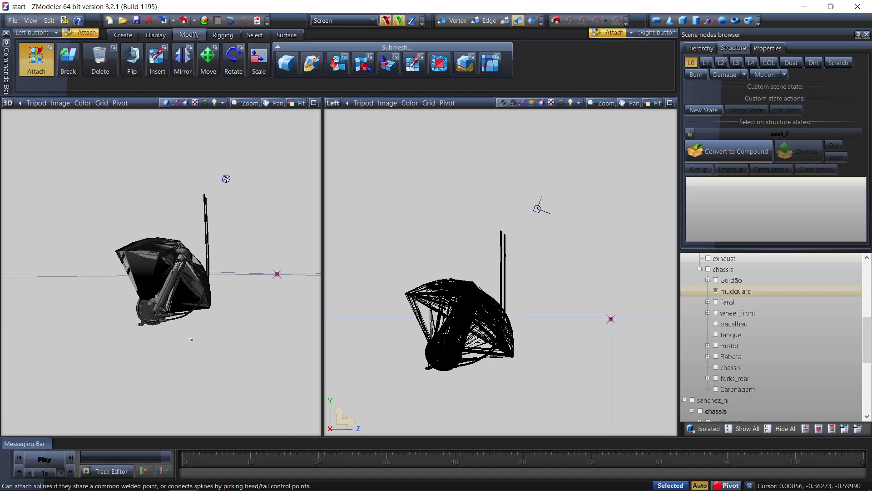
click(229, 21)
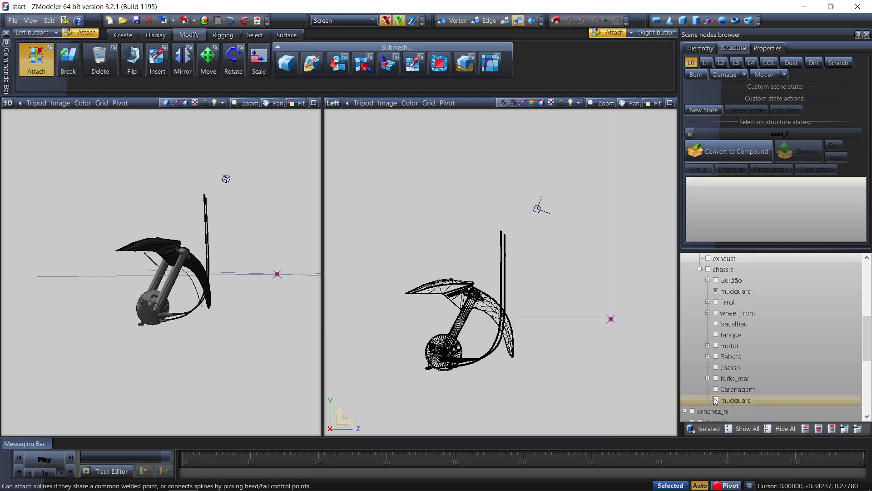
- Show the mudguard copy again, convert forks_l to a compound and assign the original mudguard mesh as its L0 state
click(718, 402)
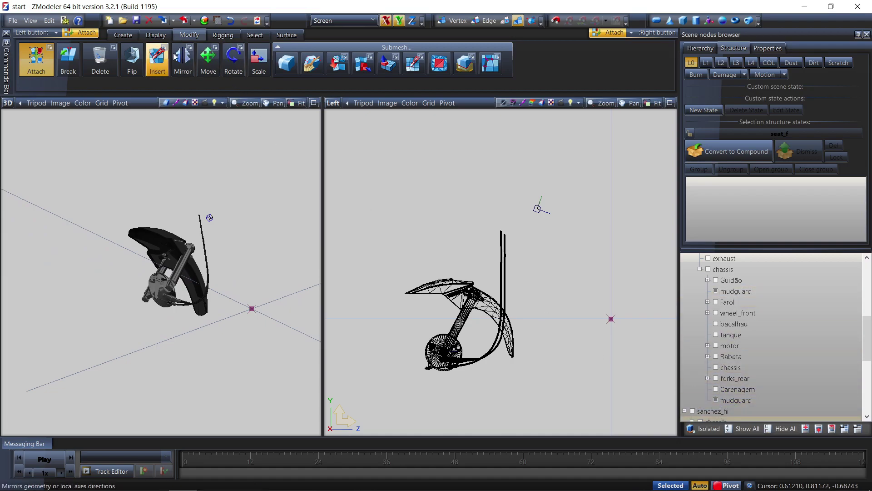
scroll(732, 377, down, 3)
click(729, 357)
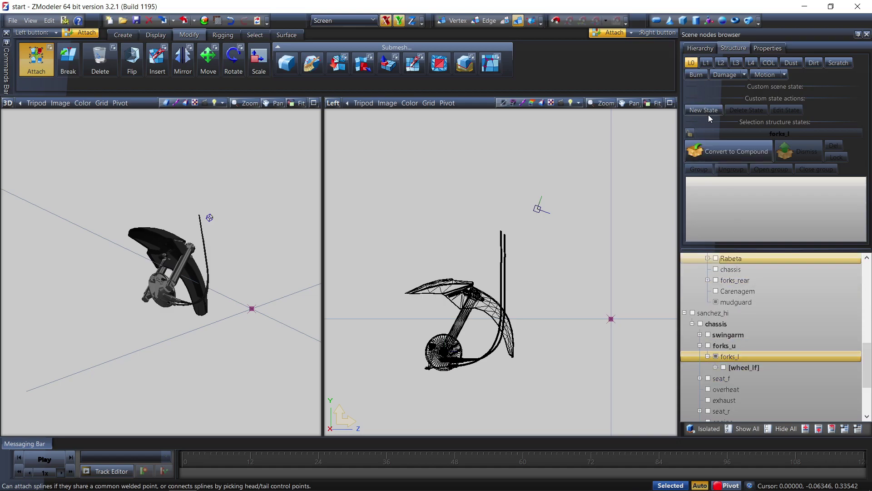
click(709, 152)
scroll(749, 318, up, 3)
drag(736, 291, 751, 189)
- Convert the remaining mudguard copy to a compound and place it under sanchez_hi's forks_l
click(740, 390)
click(731, 154)
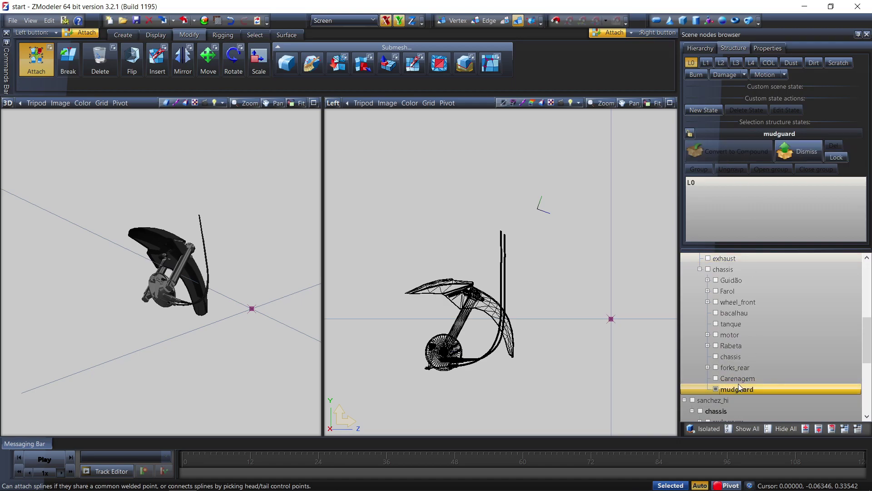
drag(737, 389, 740, 346)
scroll(745, 384, down, 3)
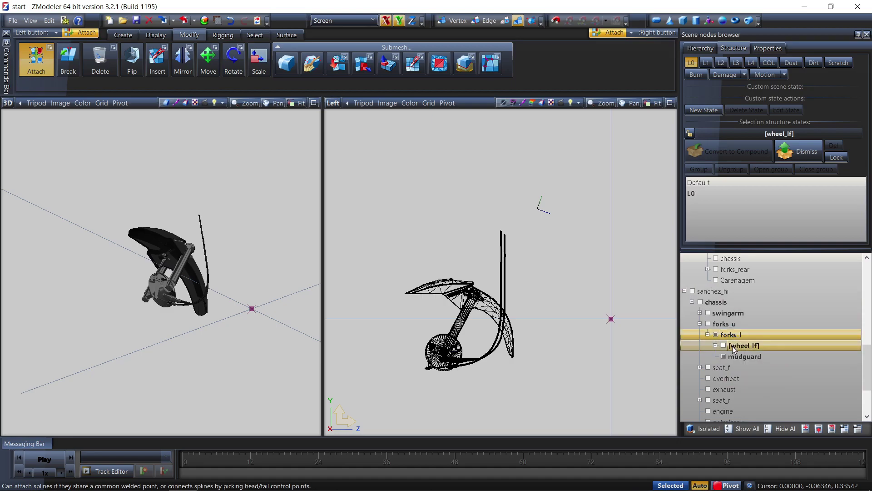
- Move the mudguard compound out of forks_l to forks_u, and return it under forks_l
click(730, 354)
click(730, 335)
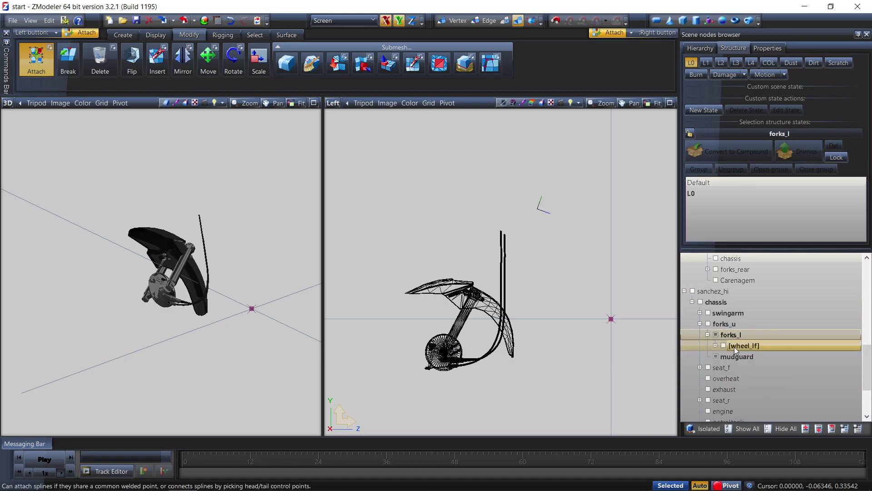
click(707, 334)
click(708, 334)
click(735, 355)
click(736, 335)
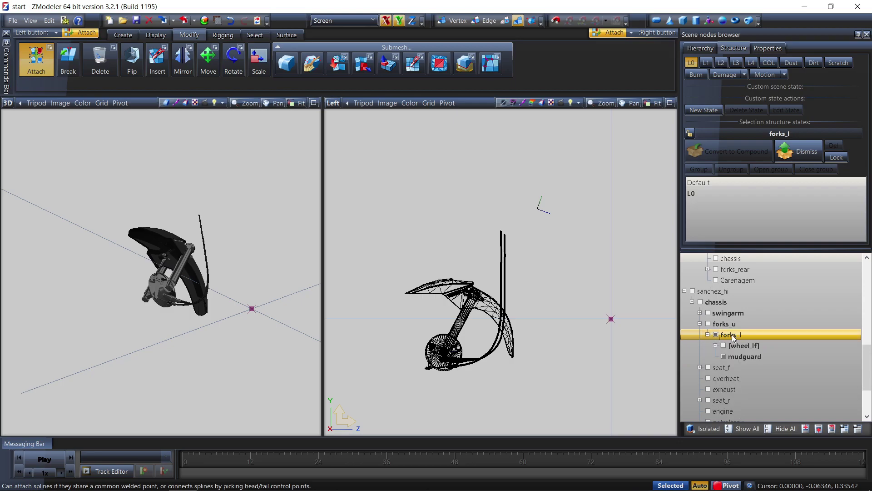
- Copy the local axes from forks_u to forks_l, and show the mudguard by itself to check its position
click(723, 356)
click(709, 323)
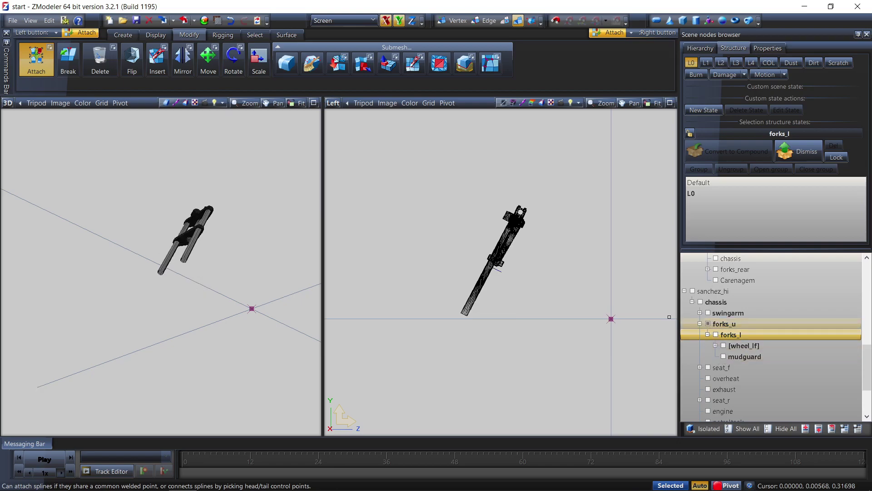
click(158, 36)
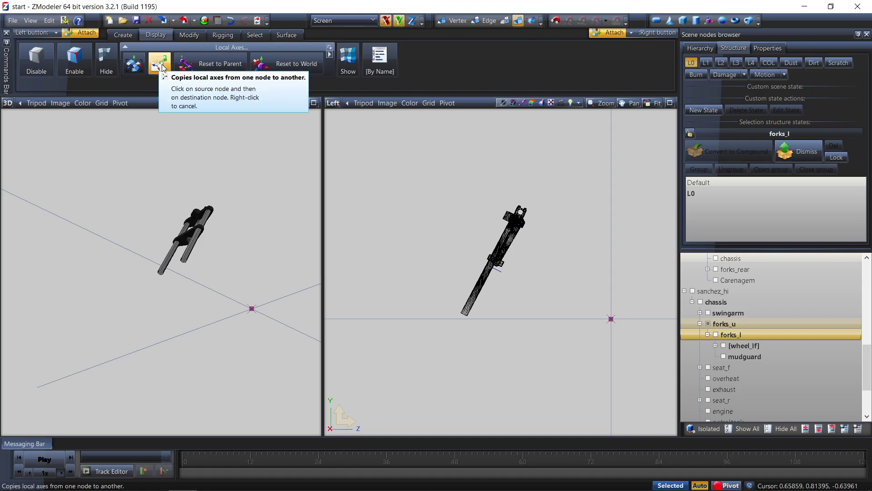
click(161, 72)
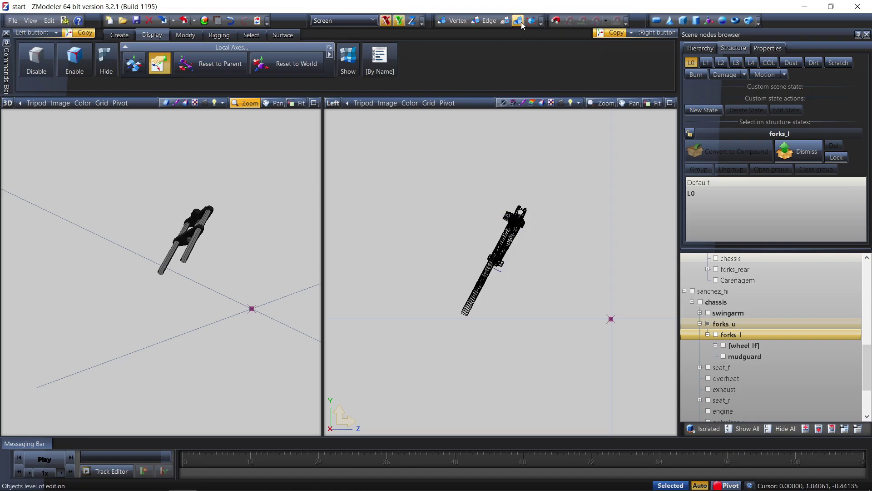
click(507, 234)
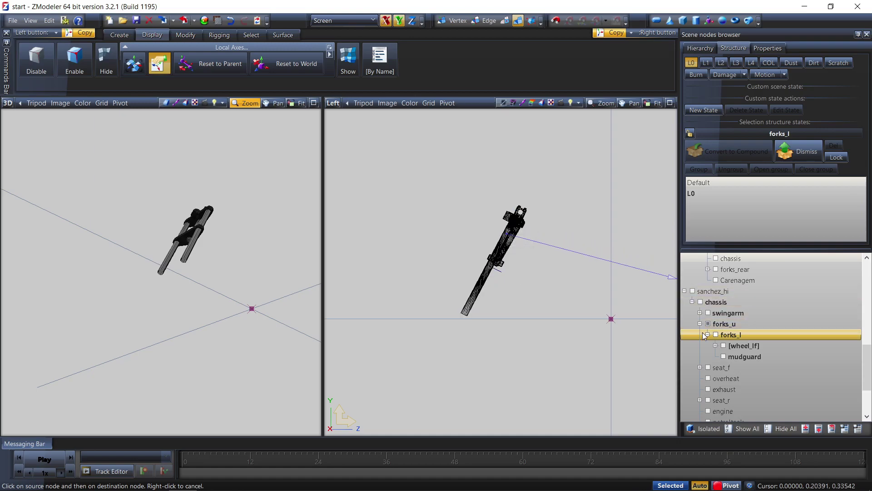
click(717, 336)
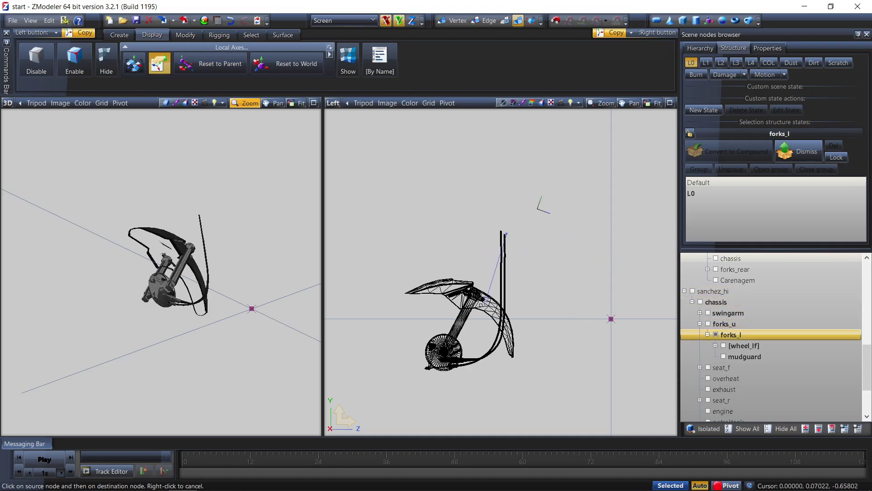
click(510, 255)
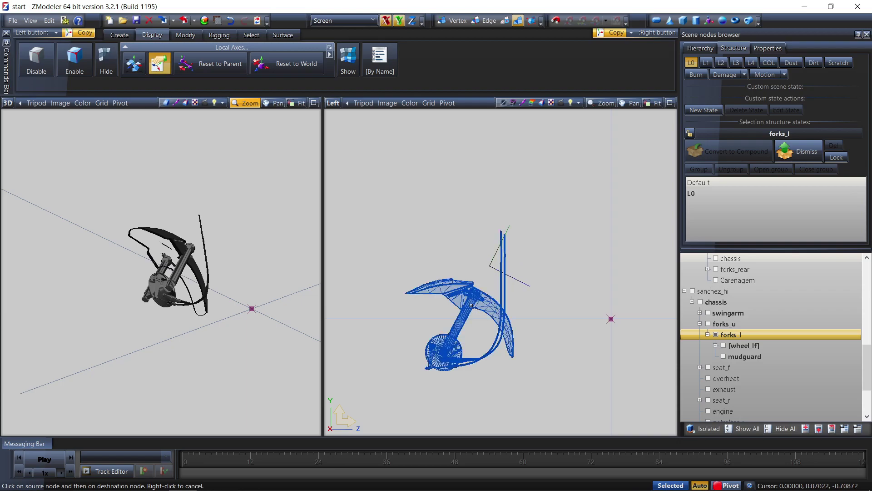
click(727, 356)
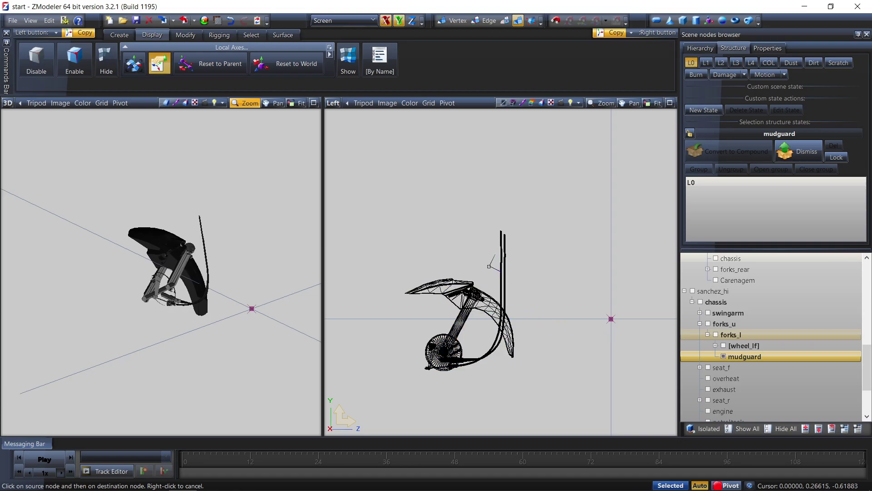
- Isolate sanchez_hi's swingarm, dismiss its compound and delete the old swingarm mesh, keeping the swingarm dummy
click(700, 323)
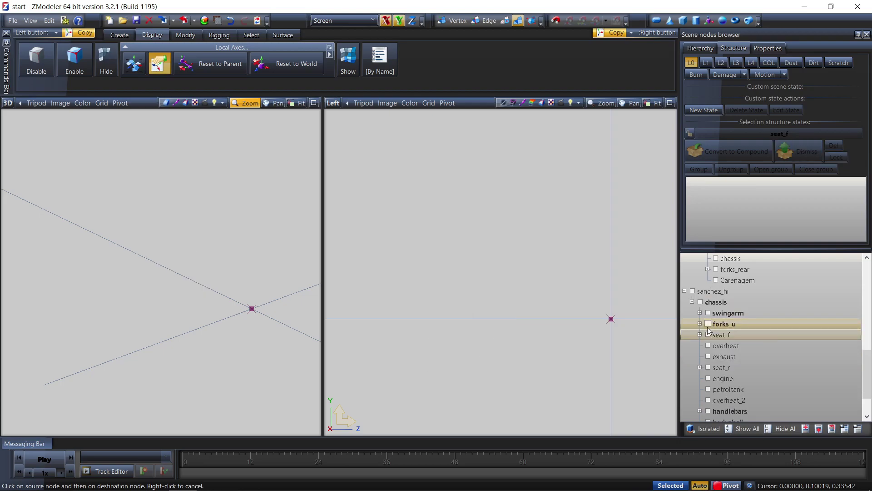
click(700, 313)
click(709, 313)
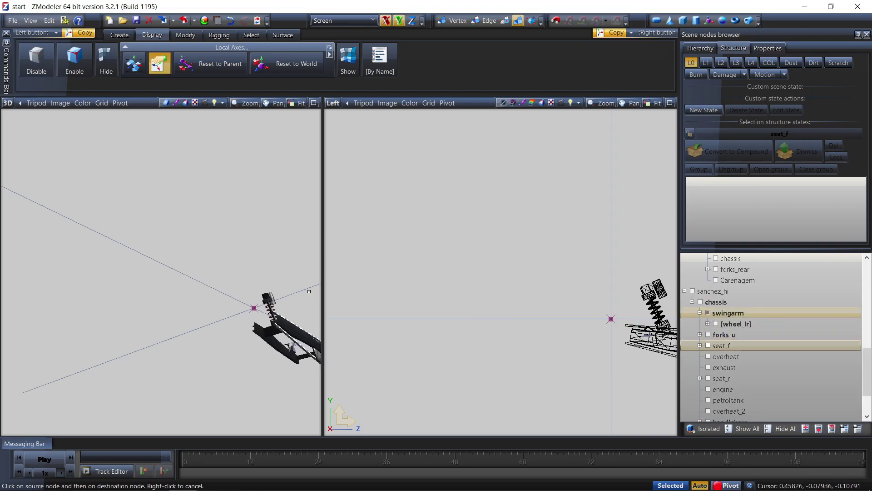
middle_drag(144, 303, 312, 323)
scroll(268, 268, up, 5)
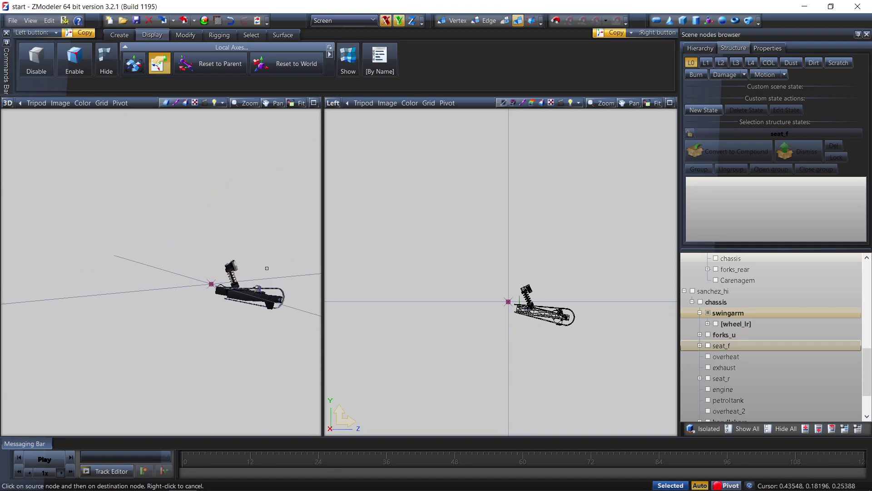
scroll(270, 268, up, 3)
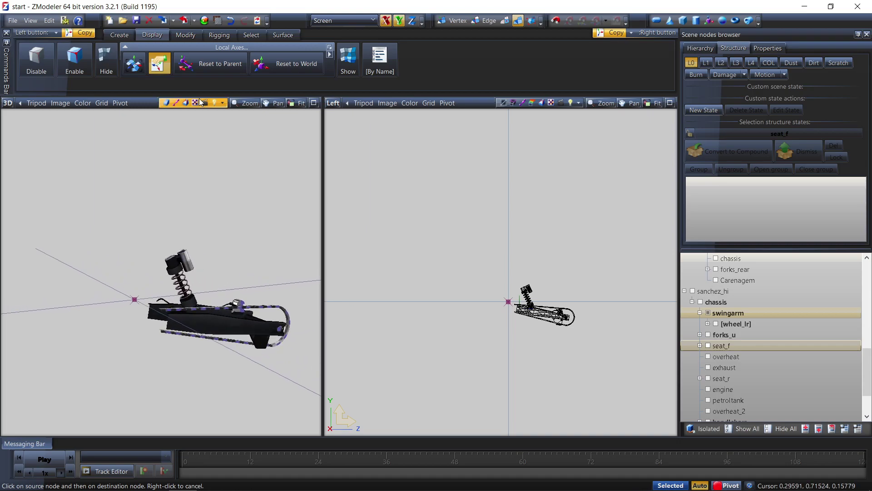
click(159, 72)
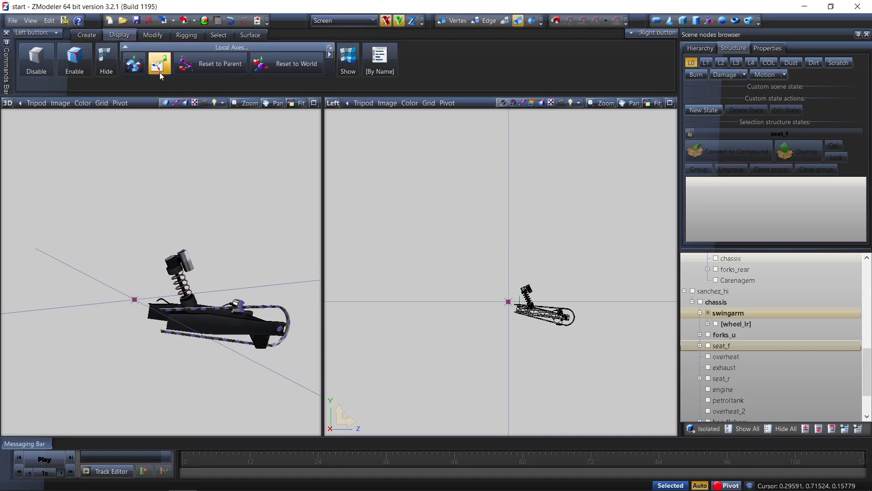
click(732, 309)
click(786, 153)
click(724, 335)
right_click(724, 335)
mouse_move(750, 353)
click(830, 366)
- Move wheel_rear out from under forks_rear to the same hierarchy level, and show the forks_rear mesh
scroll(544, 309, up, 2)
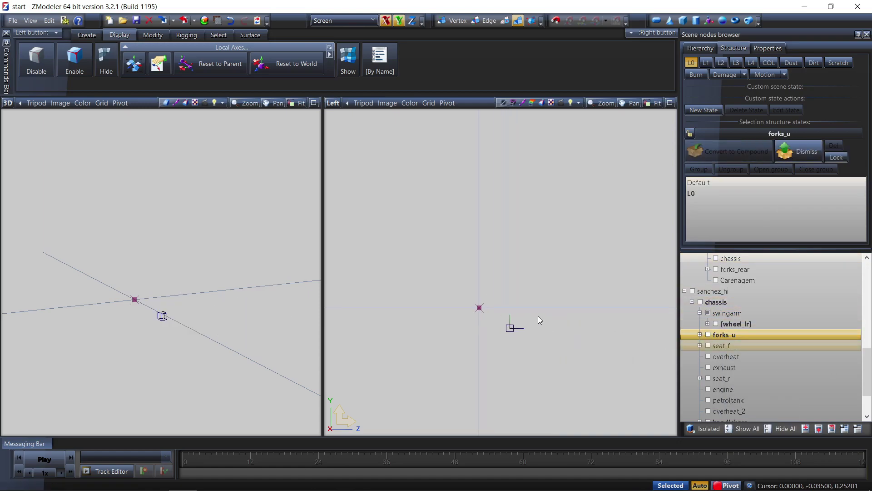
click(708, 271)
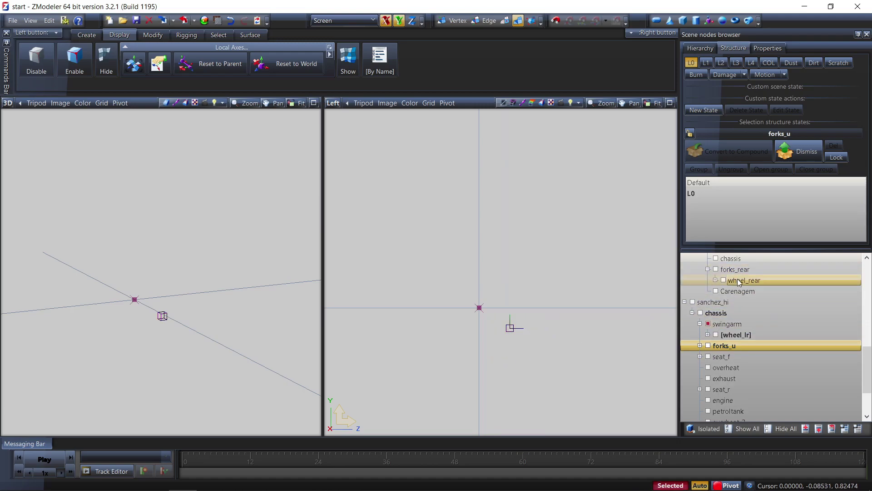
click(736, 279)
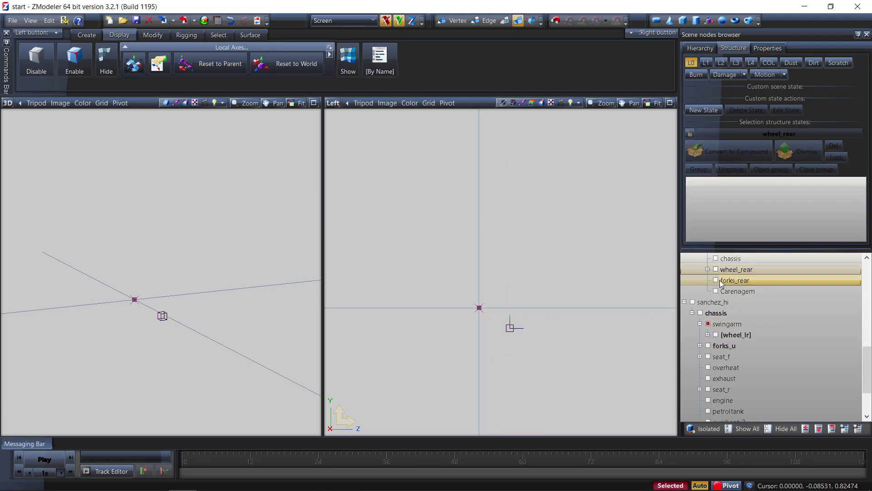
click(717, 280)
- Move the swingarm dummy onto the front end of the forks_rear arms, using the side view for alignment
scroll(516, 333, up, 1)
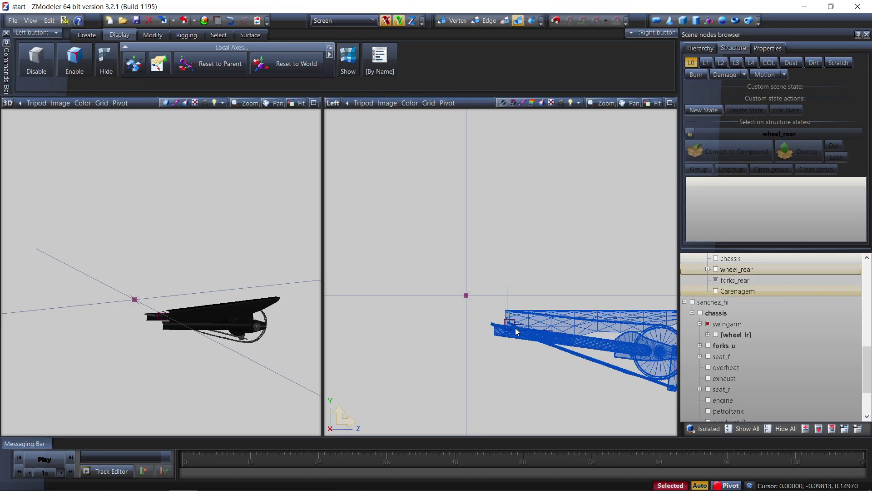
scroll(517, 333, up, 4)
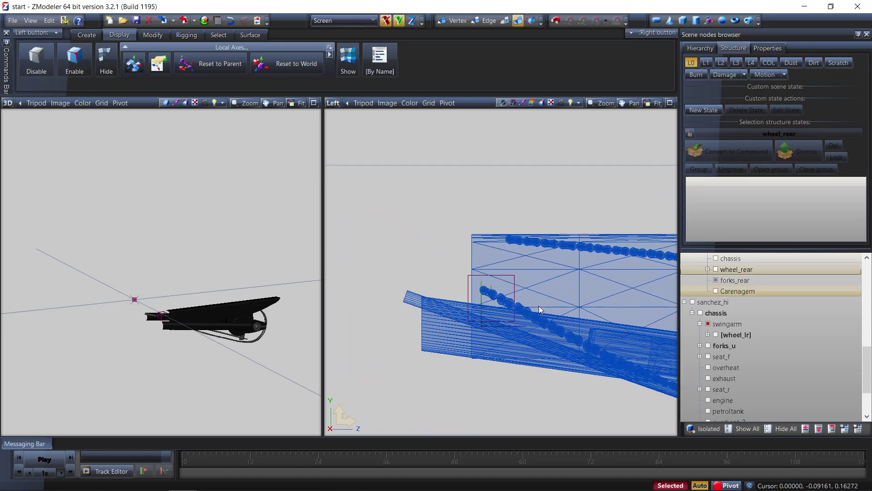
click(483, 304)
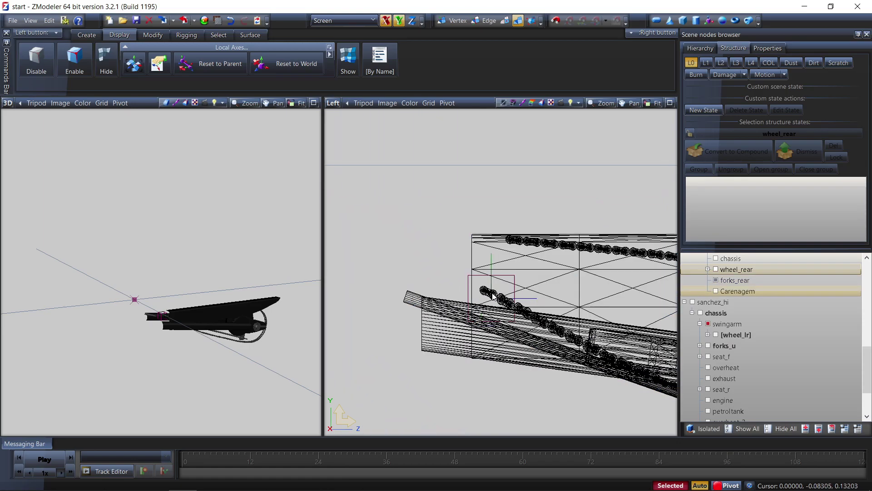
click(153, 35)
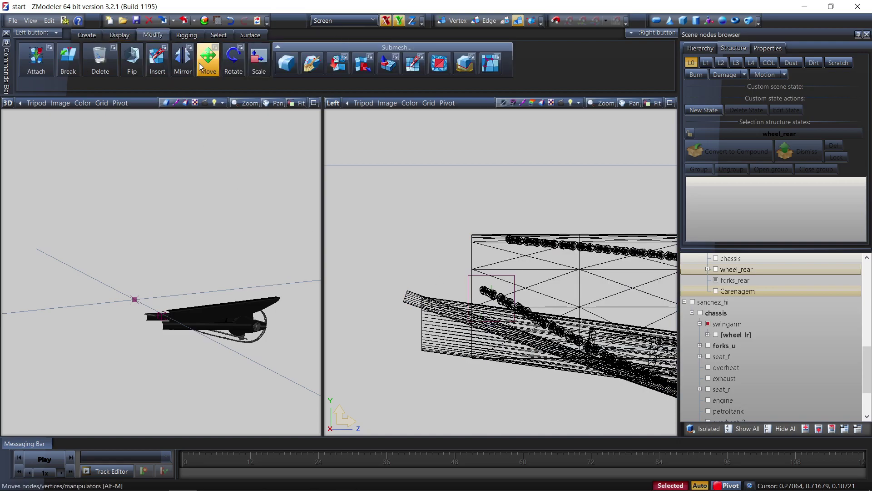
click(201, 67)
click(522, 291)
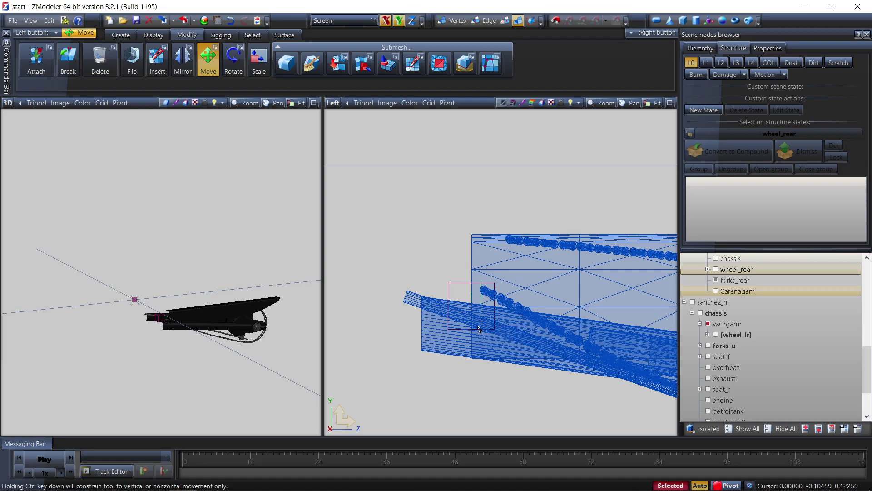
drag(480, 329, 458, 350)
middle_drag(318, 370, 411, 383)
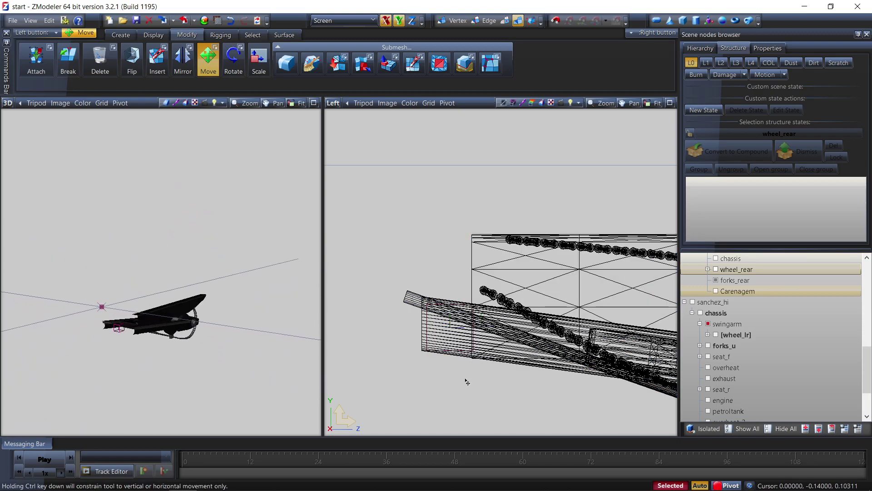
scroll(403, 333, down, 2)
scroll(403, 332, down, 3)
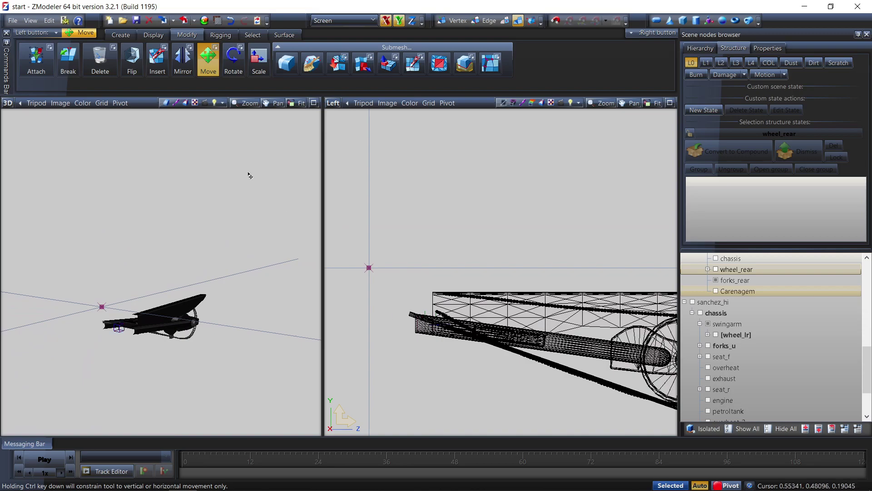
- Make a copy of the forks_rear mesh in place and inspect it from several angles
click(119, 35)
click(29, 60)
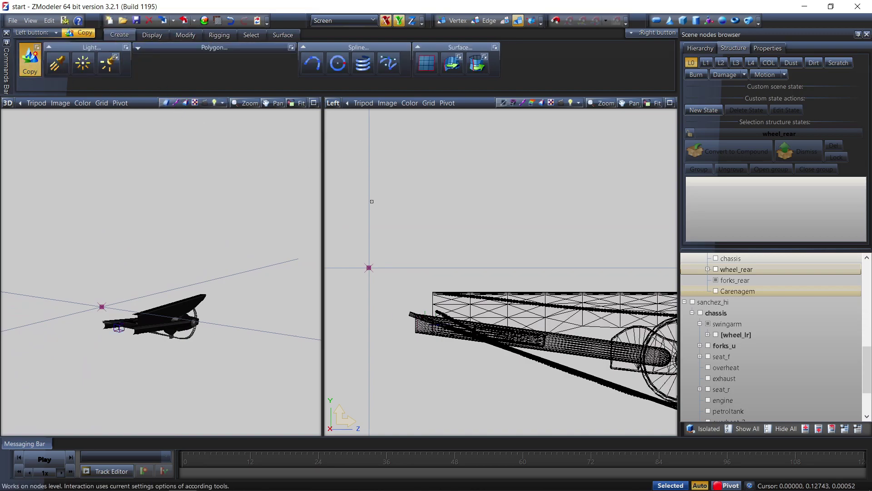
click(541, 306)
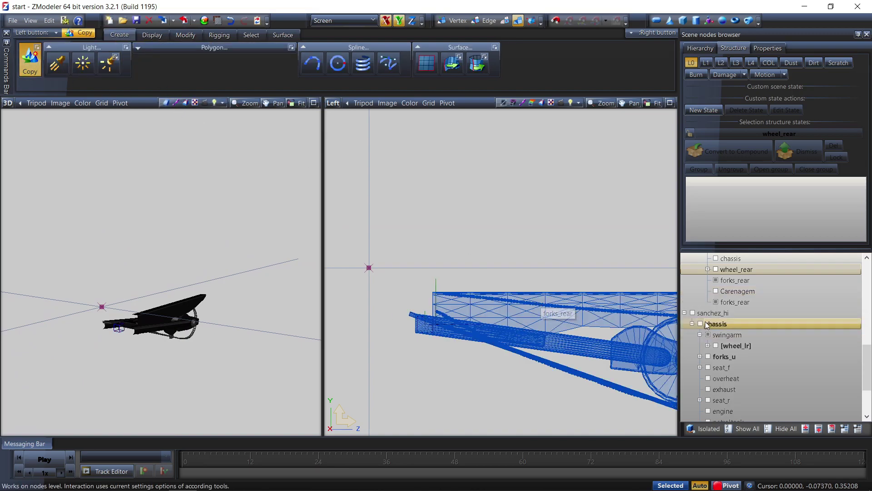
click(727, 313)
scroll(194, 313, up, 5)
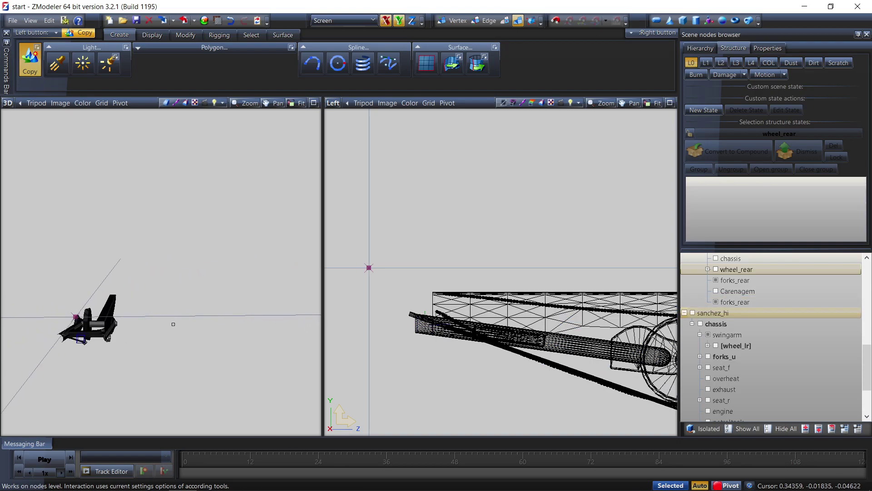
middle_drag(193, 313, 165, 323)
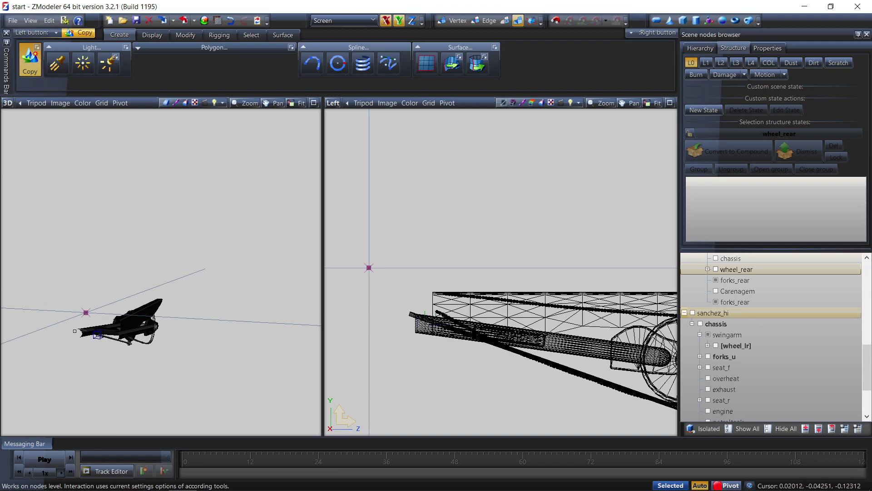
mouse_move(197, 355)
middle_down()
mouse_move(118, 347)
mouse_move(194, 369)
middle_up()
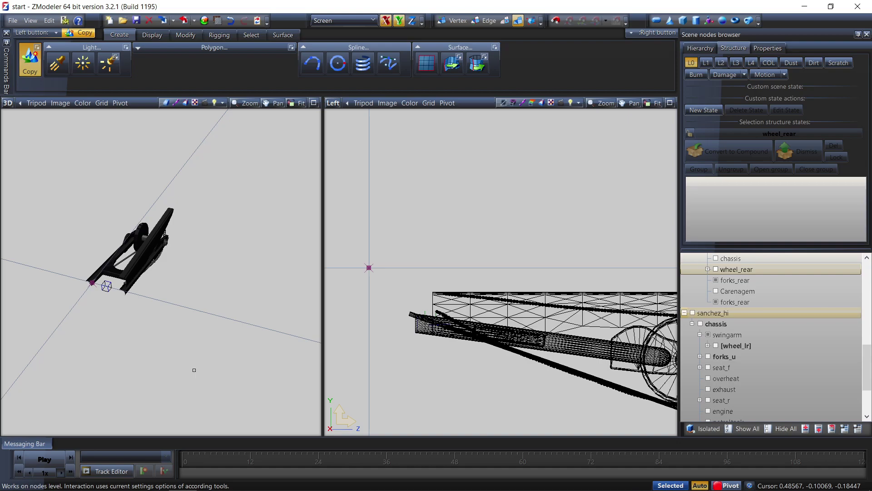
- Hide the original forks_rear mesh and flip the polygons of its copy
click(195, 36)
click(202, 66)
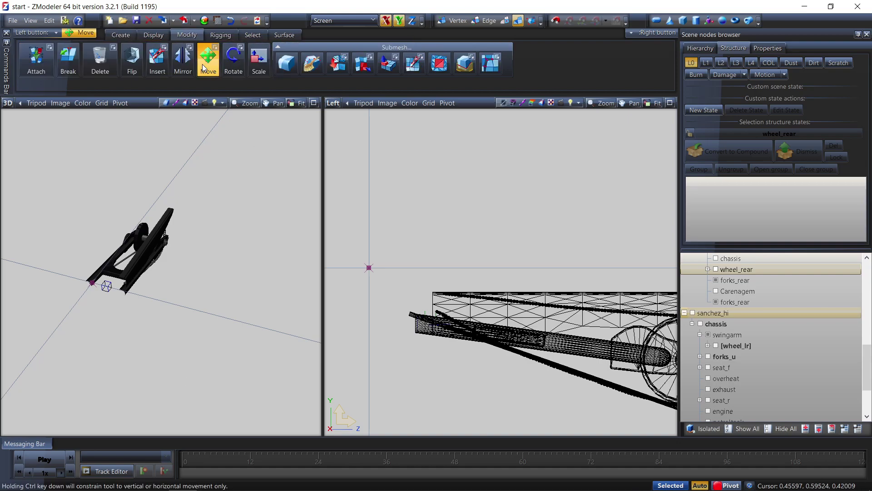
right_click(733, 301)
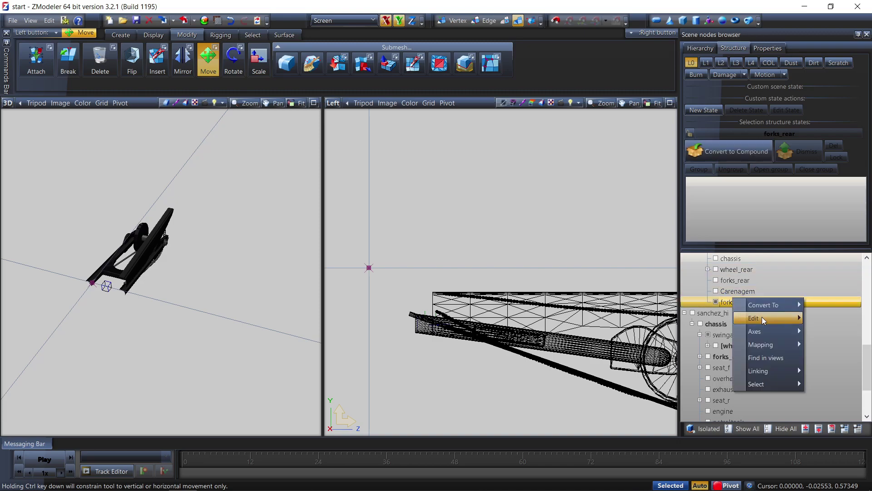
mouse_move(763, 323)
click(824, 344)
middle_drag(189, 318, 124, 282)
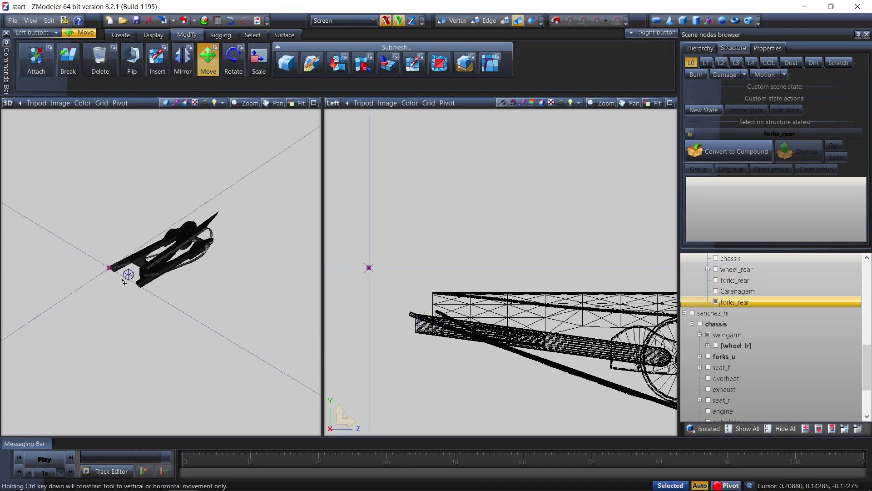
- Try to attach the flipped forks_rear copy to the original forks_rear mesh, and undo the attachment
click(40, 65)
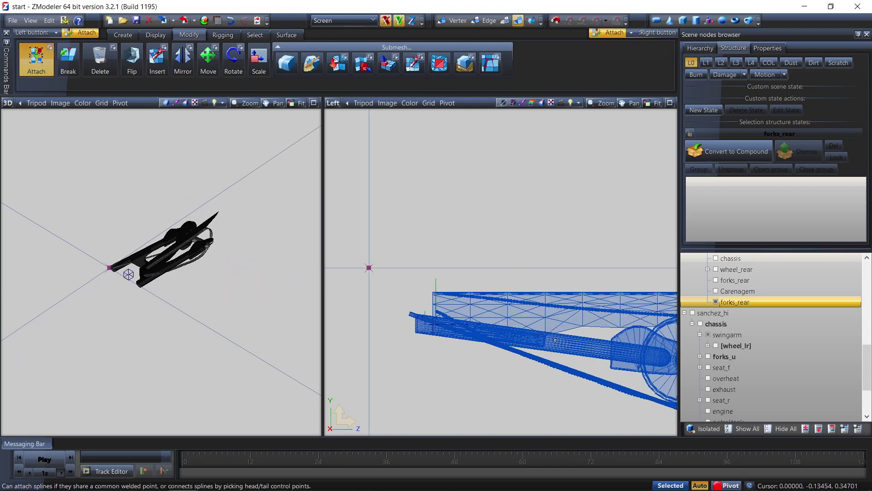
click(716, 302)
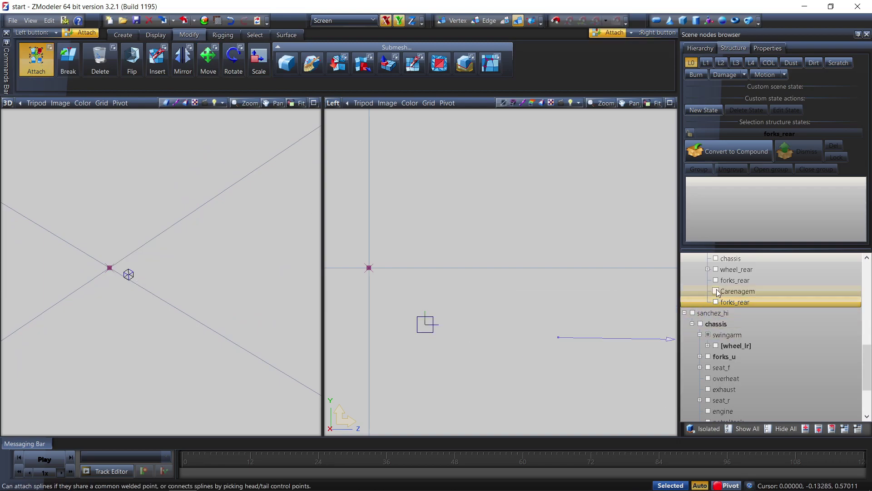
click(716, 280)
click(521, 343)
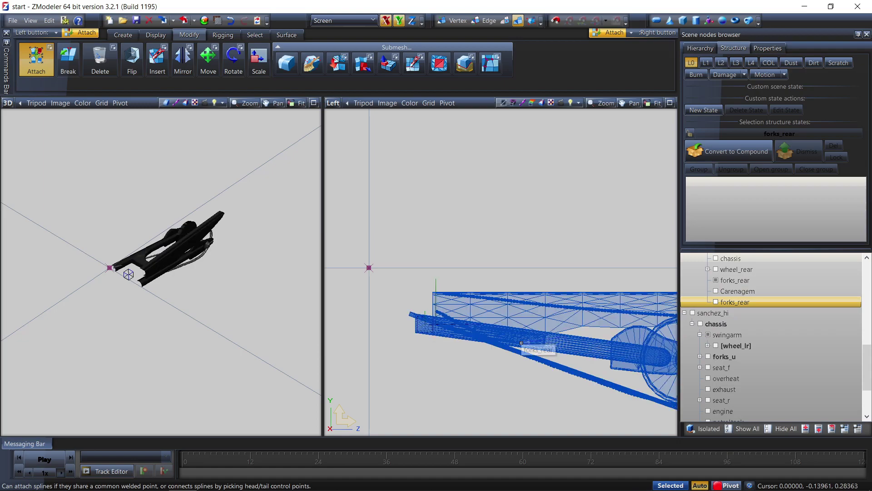
click(521, 343)
middle_drag(237, 298, 208, 285)
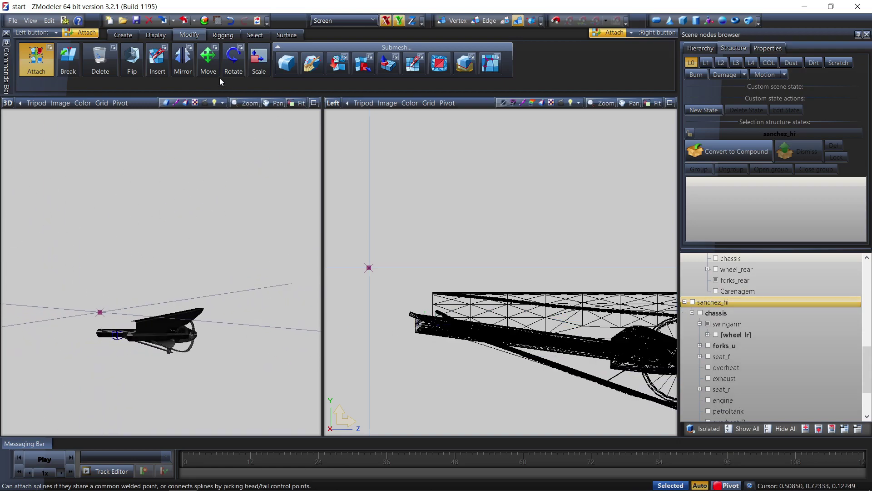
click(231, 21)
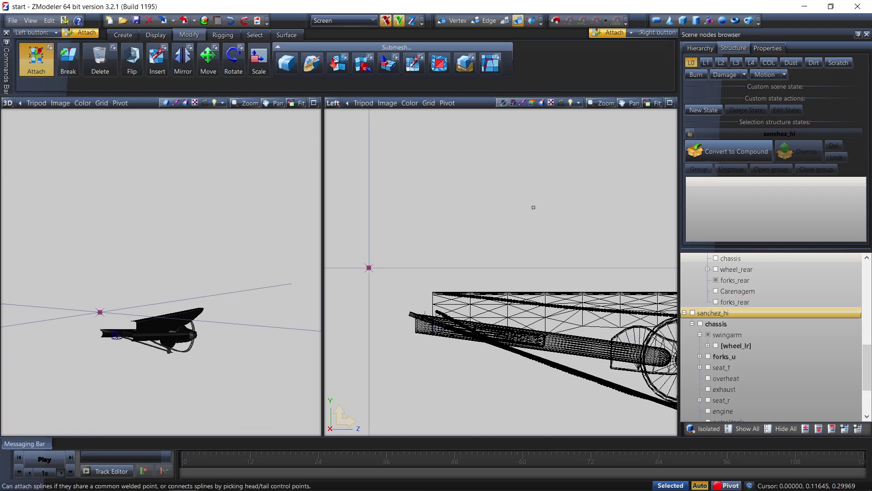
- Convert the swingarm node to a compound and place the first forks_rear mesh in its L0 state
click(705, 323)
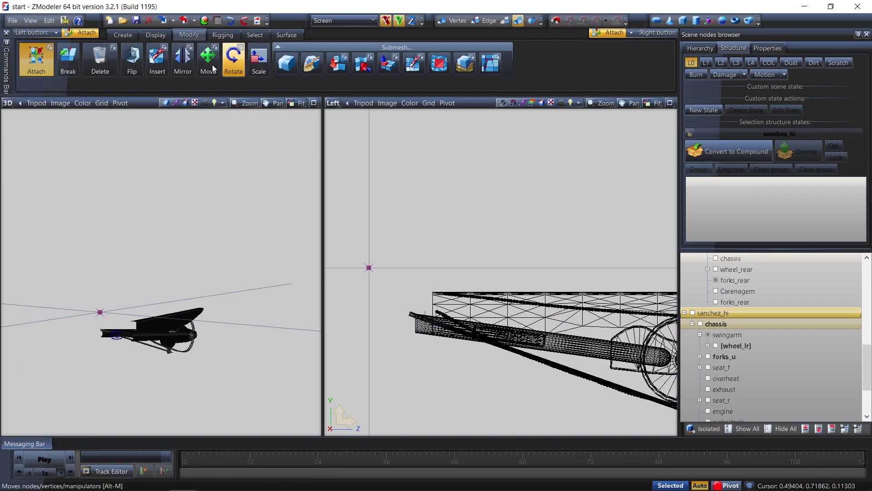
click(209, 61)
click(707, 313)
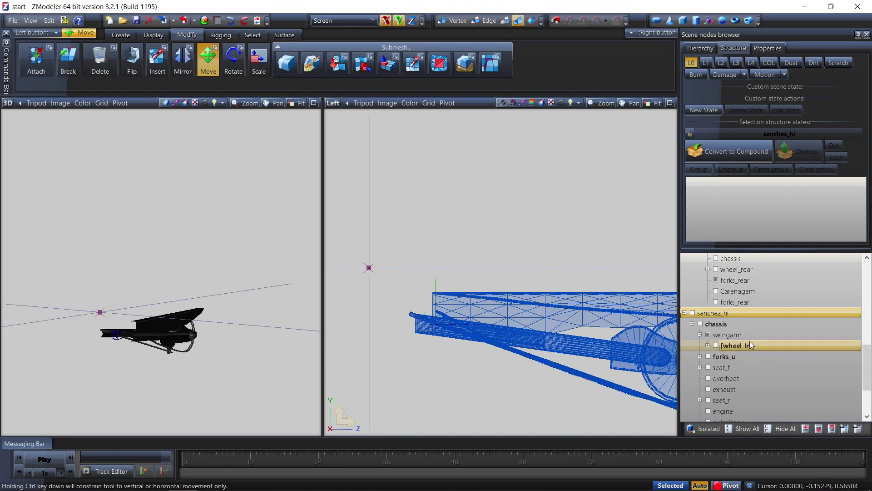
click(736, 335)
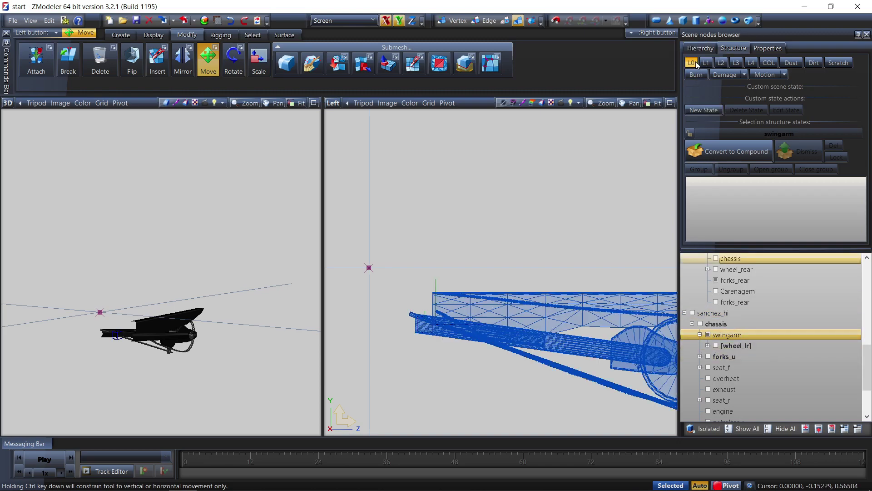
click(702, 148)
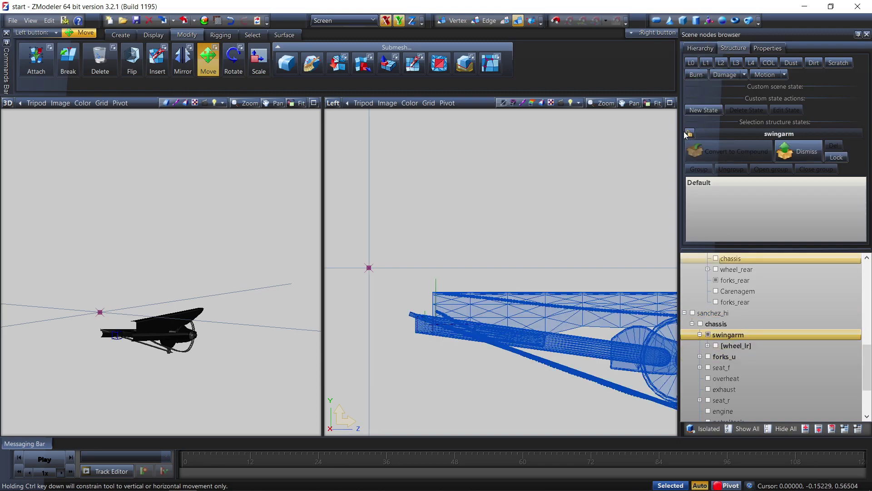
click(690, 134)
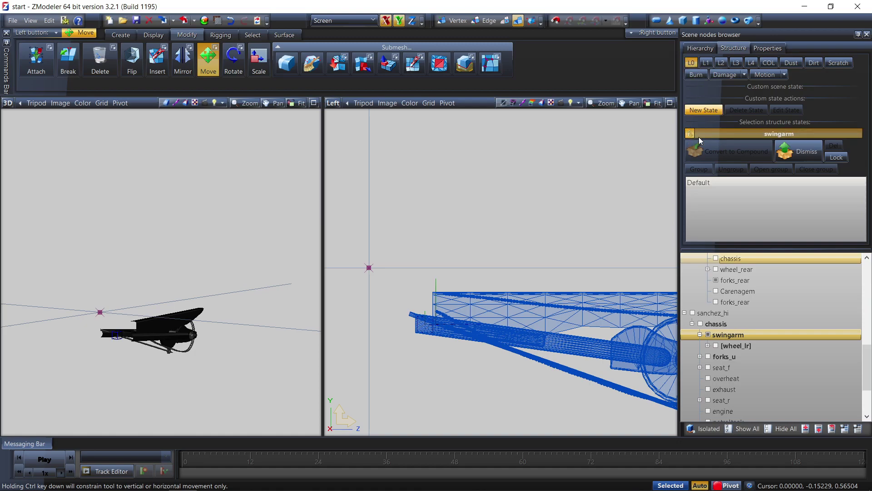
click(746, 277)
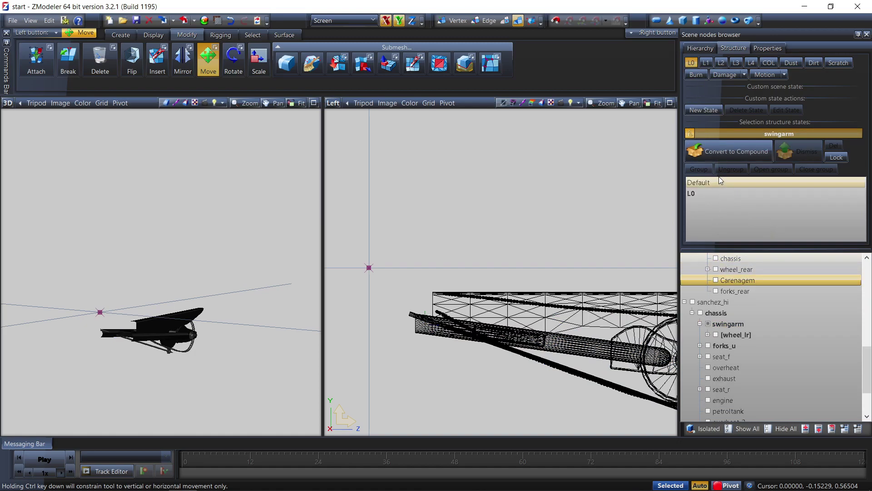
- Convert the remaining forks_rear mesh to a compound and nest it under swingarm
click(738, 292)
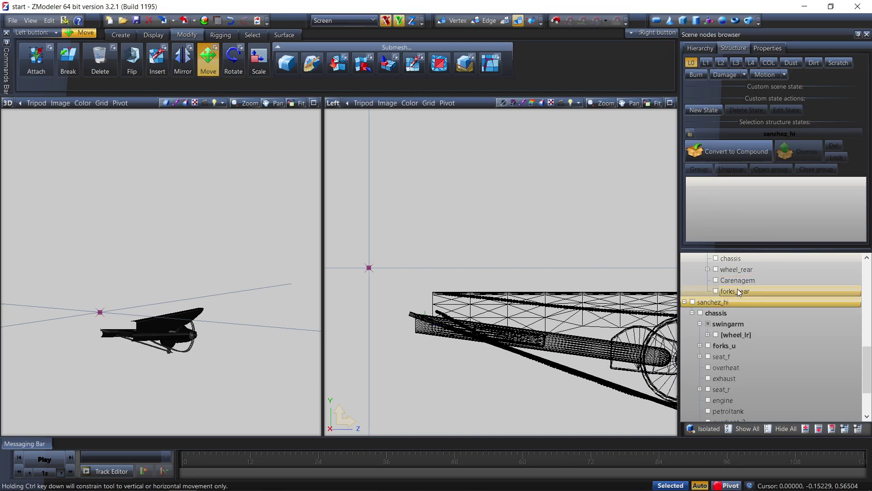
click(723, 144)
drag(733, 293, 731, 323)
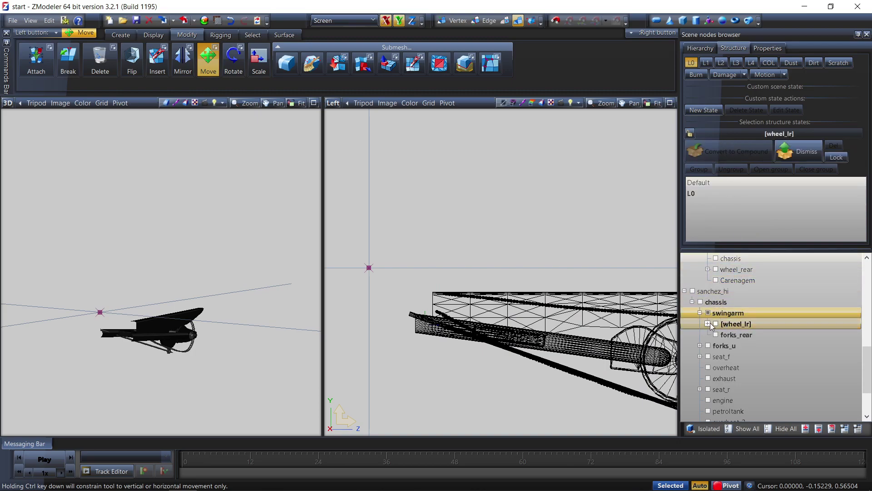
- Copy the local axes of swingarm to its nested forks_rear node and hide both
click(157, 36)
click(156, 67)
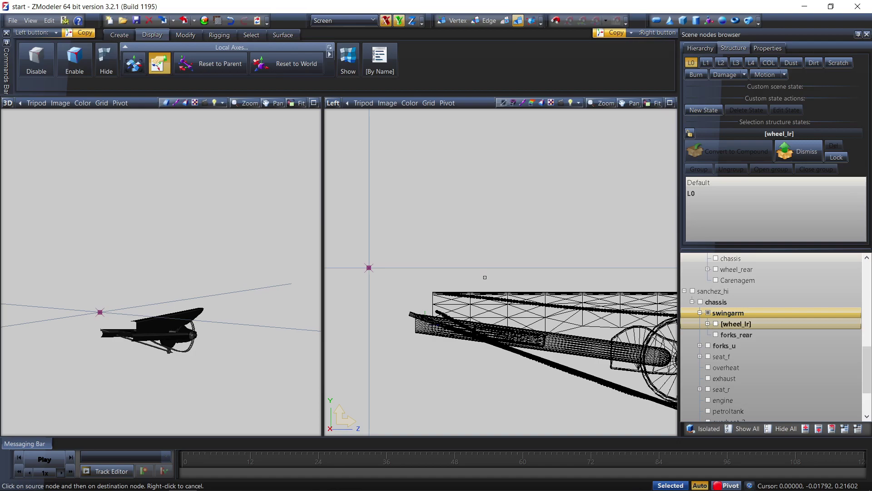
click(491, 303)
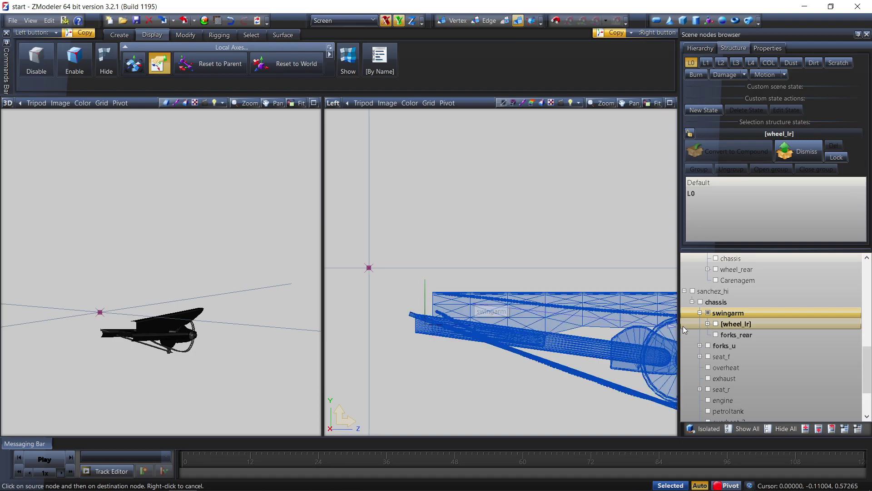
click(708, 313)
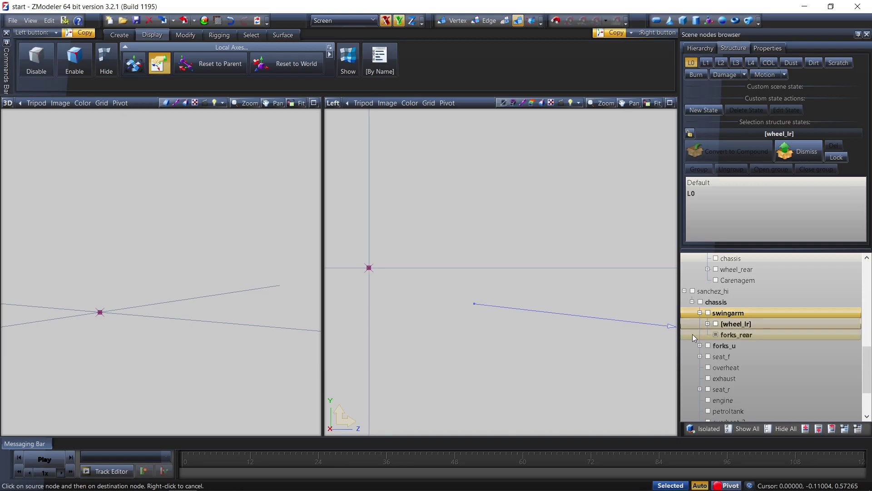
click(716, 335)
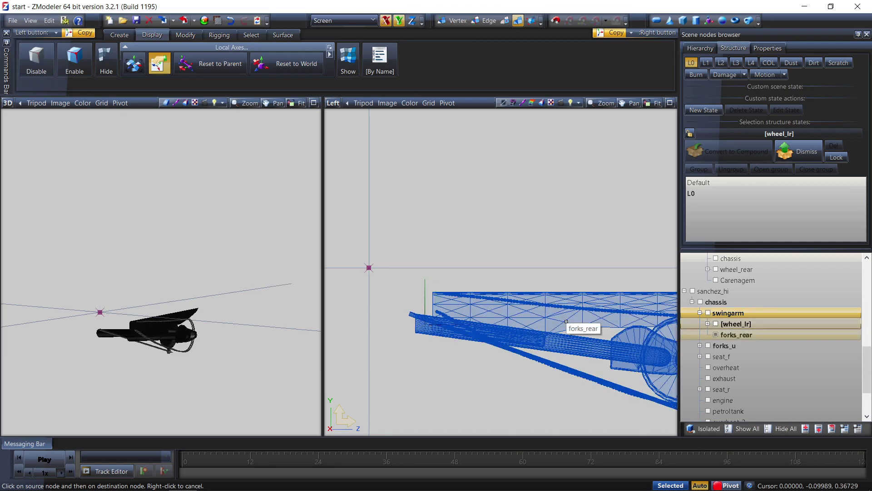
click(195, 37)
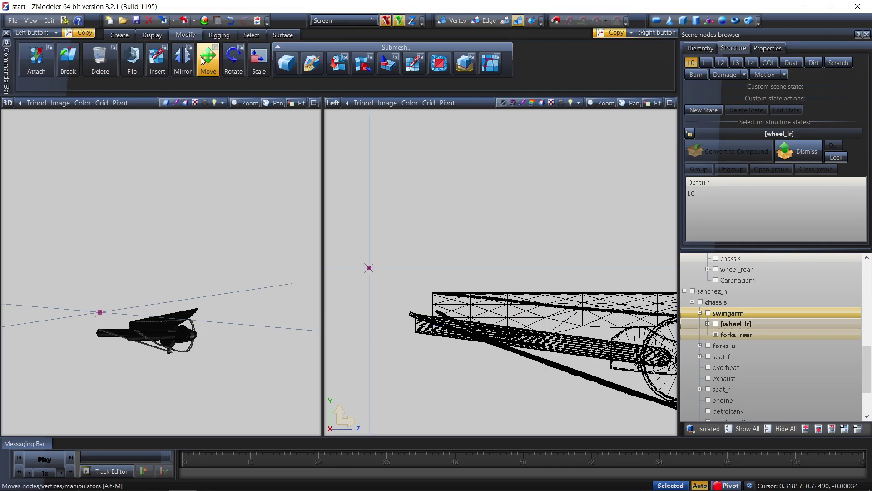
click(208, 59)
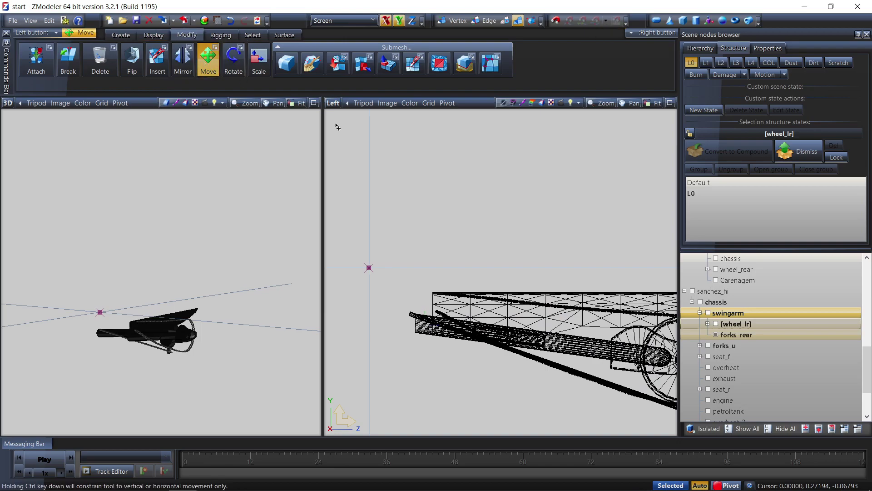
click(701, 312)
- Show the Farol headlight together with its children Chave, Piscas, Vidro lamps and Vidros
scroll(729, 345, down, 1)
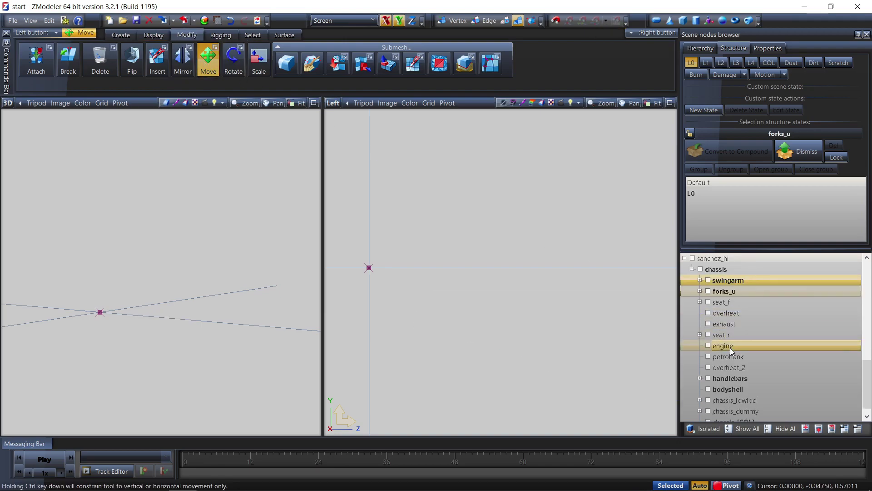
scroll(729, 348, up, 4)
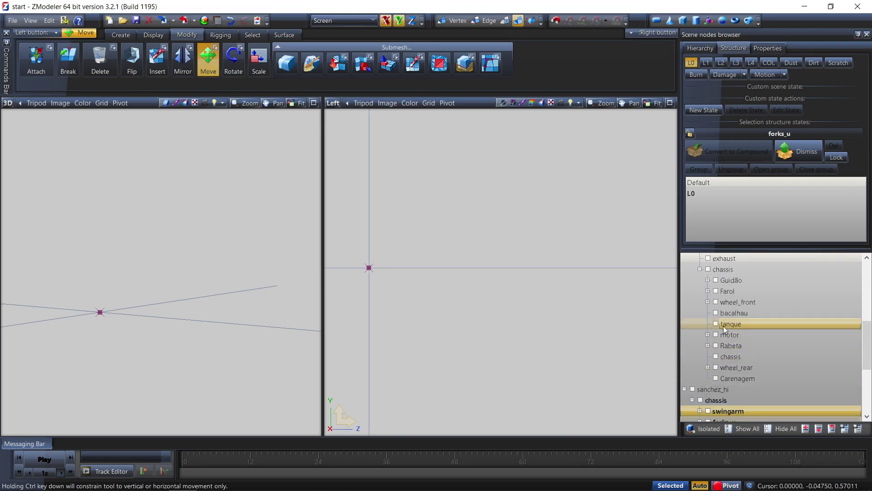
click(708, 291)
click(724, 302)
click(724, 313)
click(724, 324)
click(724, 335)
mouse_move(156, 288)
middle_down()
mouse_move(146, 288)
mouse_move(181, 299)
mouse_move(158, 298)
middle_up()
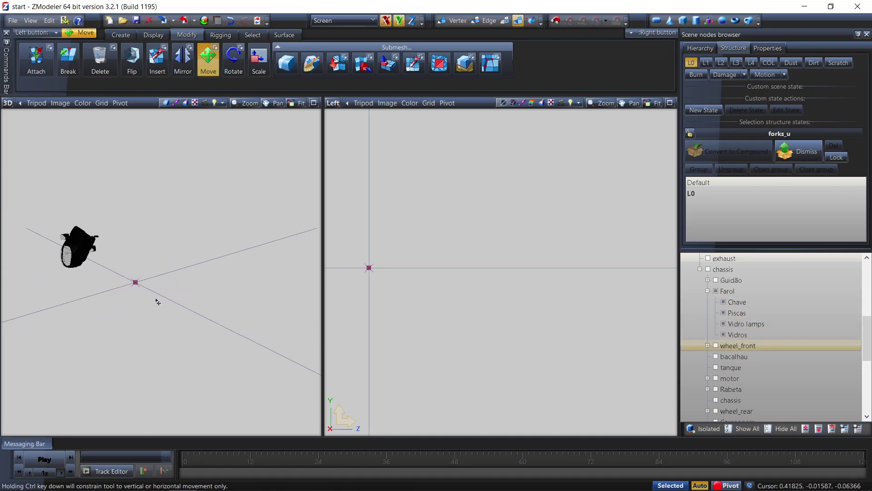
- Expand forks_u of sanchez_hi and temporarily show its fork and mudguard parts to examine them
scroll(728, 368, down, 3)
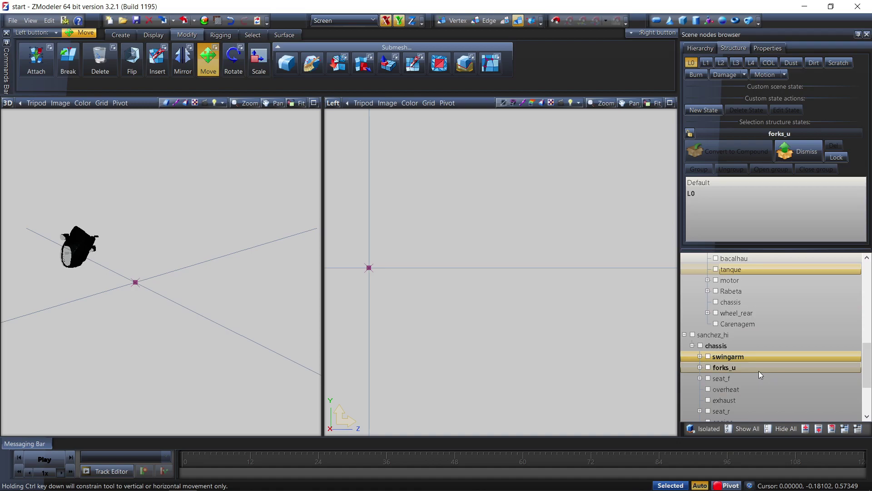
click(700, 367)
click(707, 367)
click(723, 400)
mouse_move(145, 352)
middle_down()
mouse_move(103, 339)
mouse_move(162, 350)
middle_up()
click(709, 367)
- Attach the Farol mesh to Vidros and join the result to the Chave mesh
scroll(589, 341, down, 3)
scroll(419, 191, up, 2)
scroll(465, 244, up, 1)
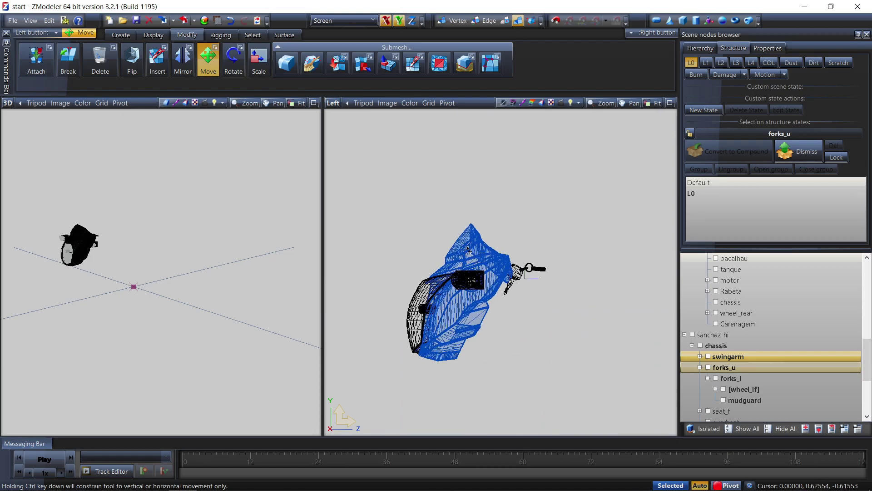
middle_drag(146, 245, 150, 223)
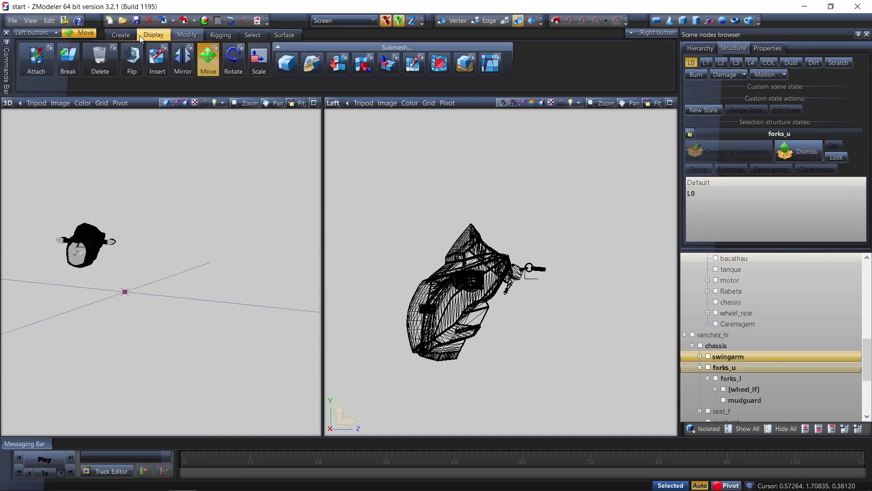
click(48, 71)
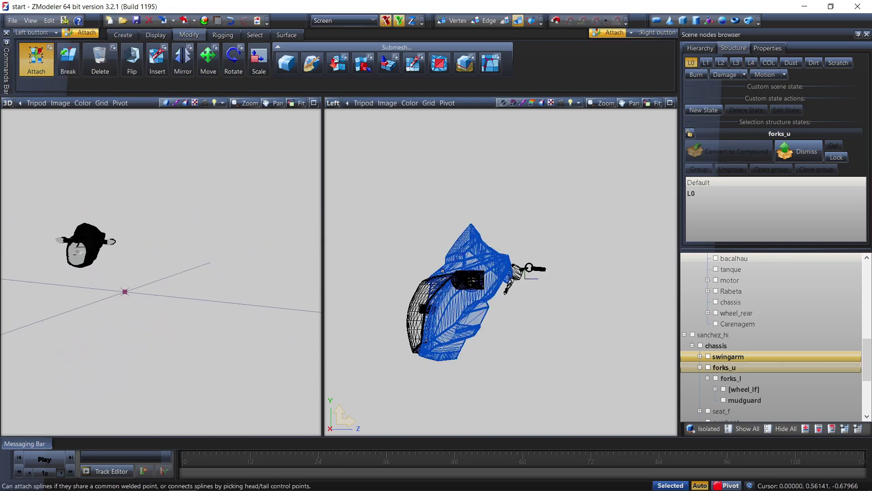
click(422, 290)
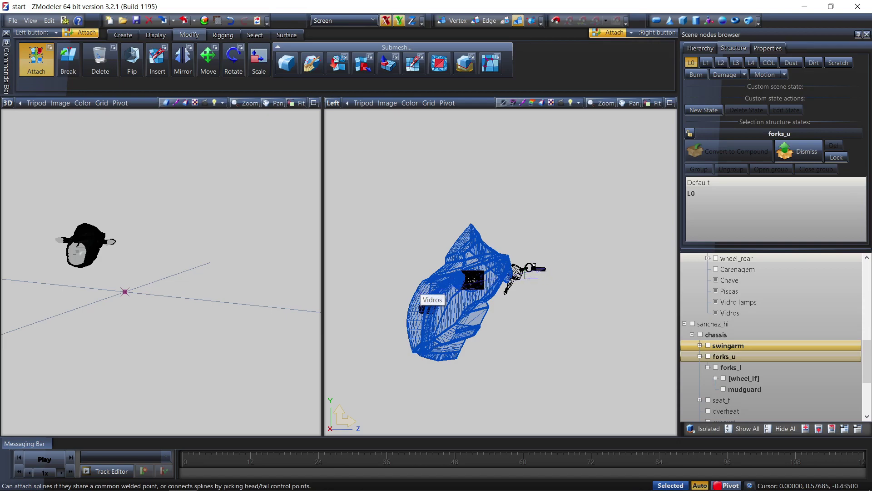
click(538, 269)
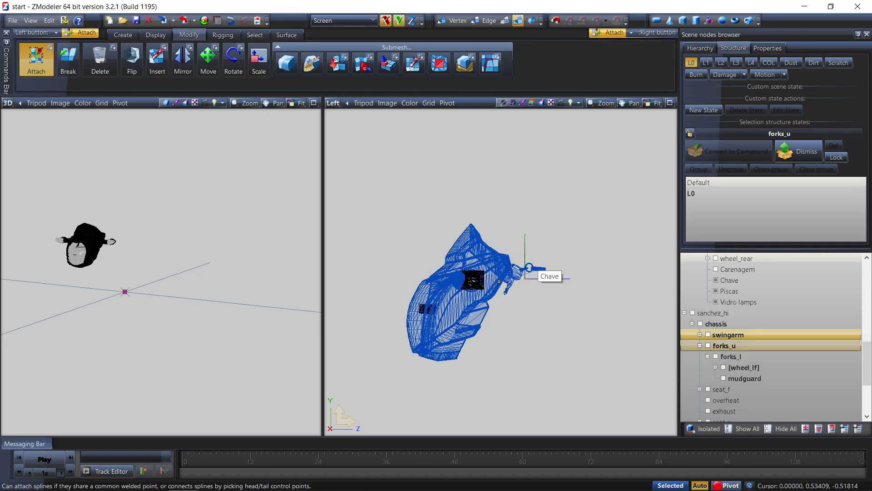
- Attach the combined headlight mesh to Piscas and the result to Vidro lamps, hiding meshes as needed to pick the targets
click(716, 291)
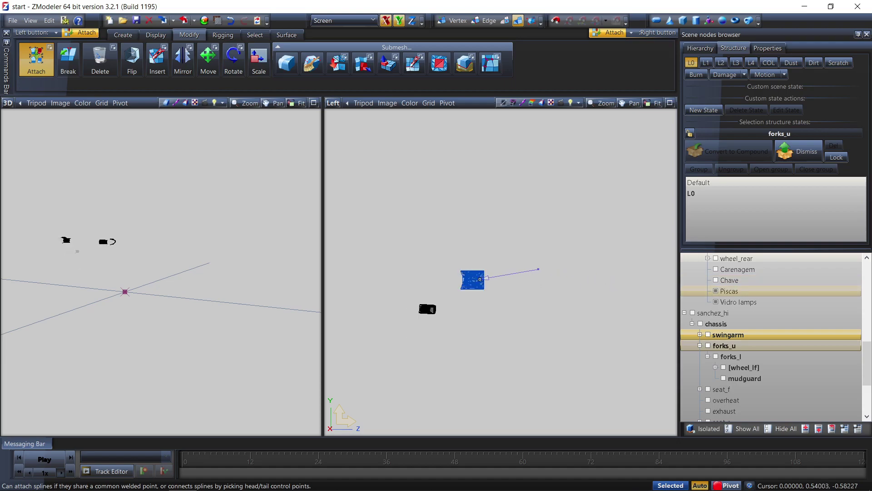
click(480, 279)
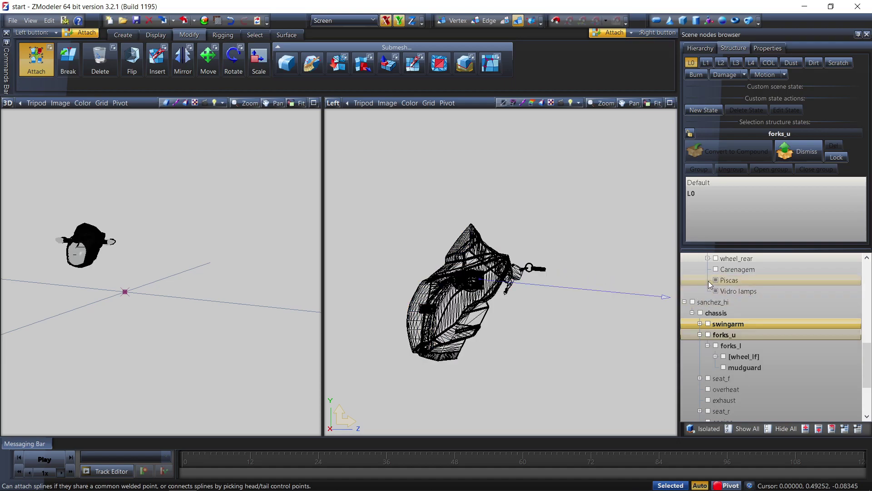
click(716, 280)
click(431, 311)
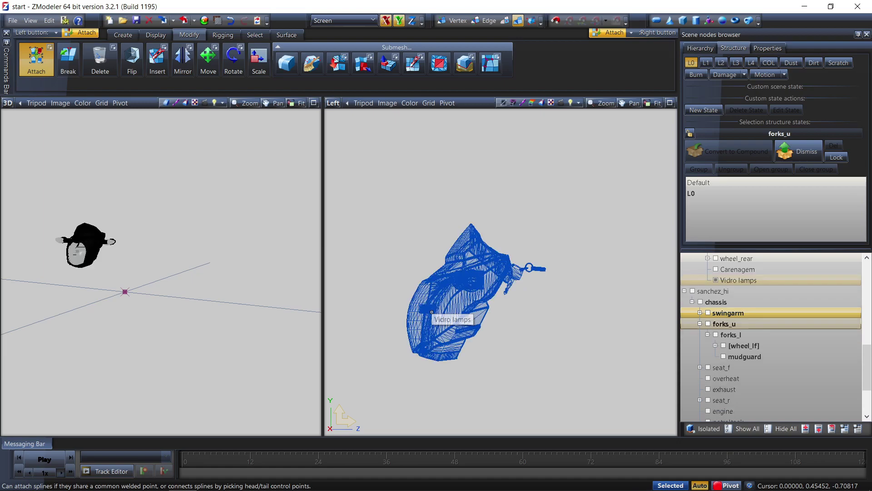
middle_drag(159, 323, 190, 321)
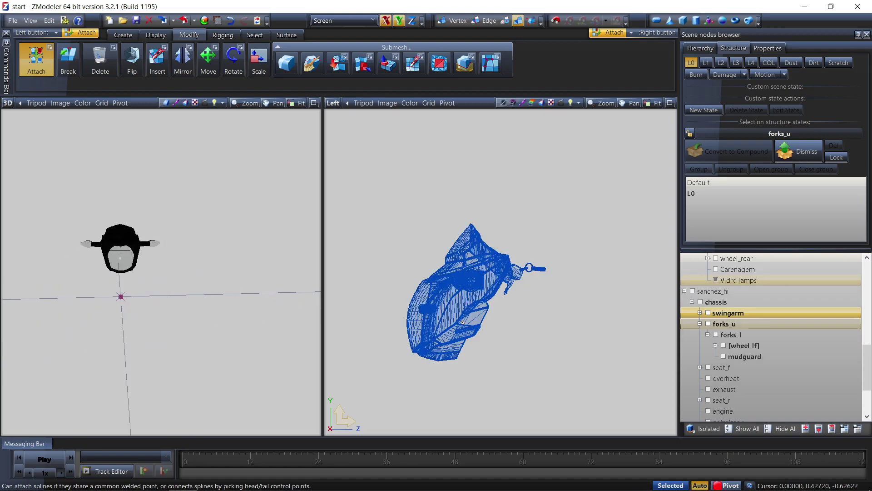
- Attach the combined headlight assembly to the forks_u mesh and inspect the dashboard and fork top
click(460, 321)
click(707, 324)
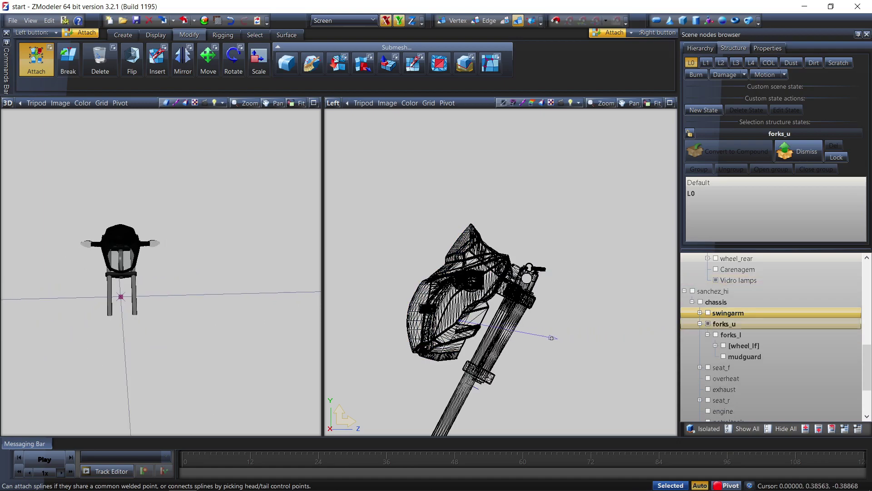
click(505, 323)
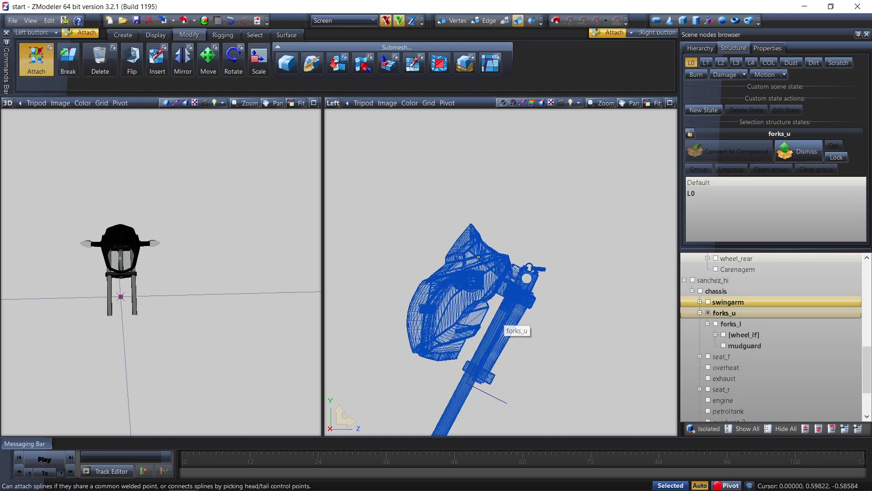
scroll(478, 257, down, 5)
middle_drag(172, 322, 121, 309)
scroll(121, 309, up, 10)
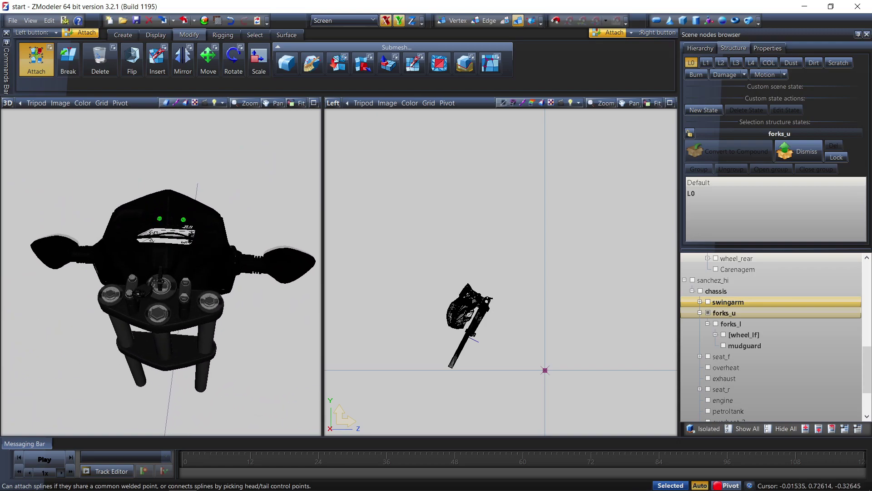
scroll(121, 309, up, 4)
middle_drag(122, 308, 122, 327)
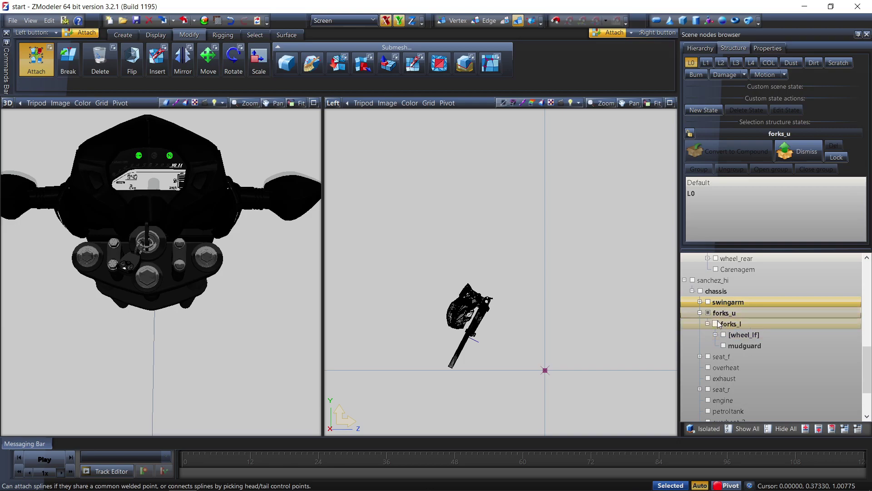
- Hide forks_u, expand the Guidão and wheel_front nodes, and show the Guidão handlebar mesh
click(700, 313)
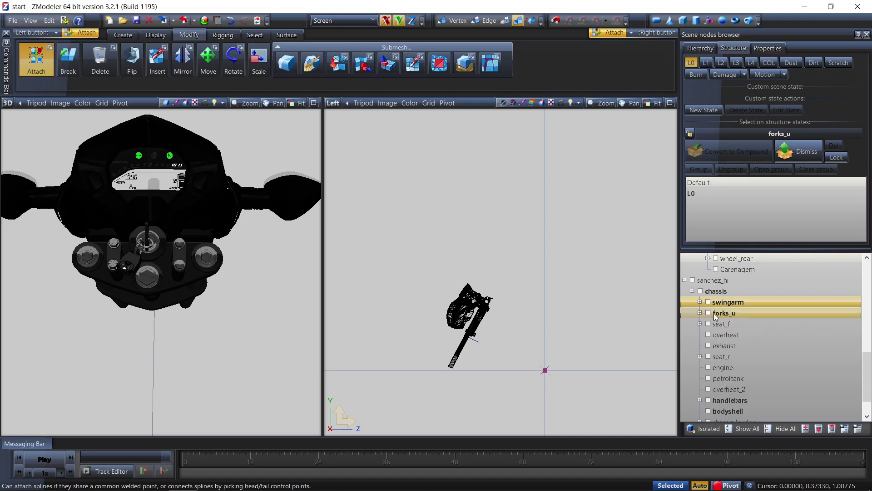
click(709, 314)
scroll(717, 312, up, 2)
scroll(716, 310, up, 1)
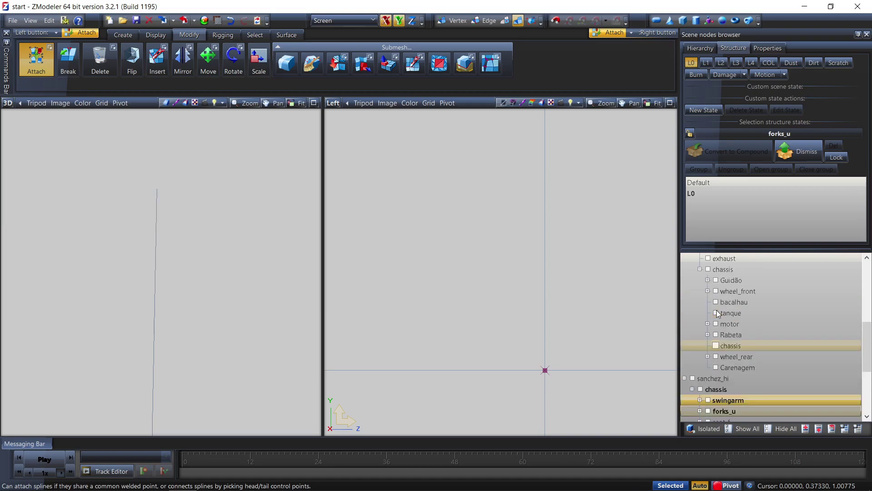
click(708, 291)
click(707, 280)
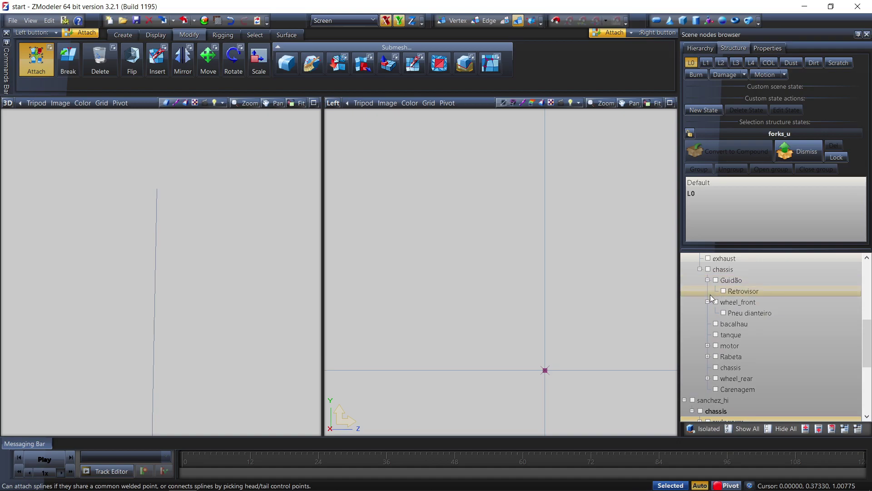
click(715, 280)
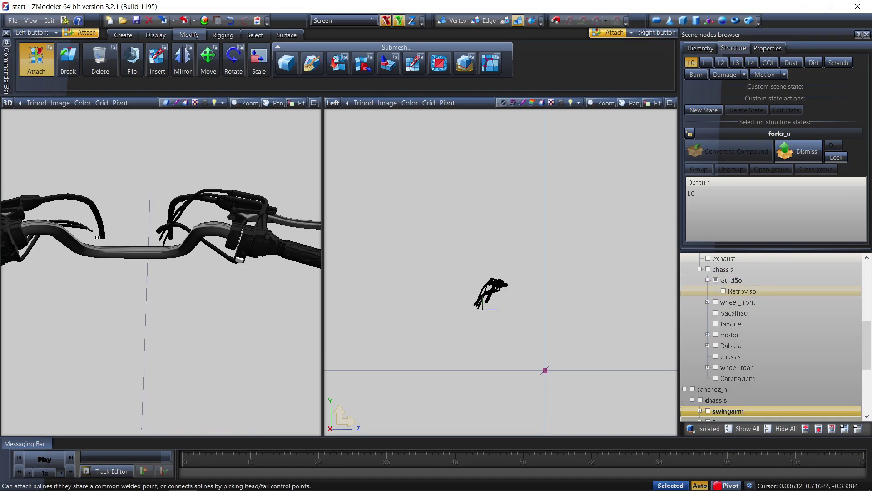
- Show the Retrovisor mirror mesh and move it out from under Guidão, directly into the motorcycle's chassis node
middle_drag(51, 299, 214, 288)
click(722, 291)
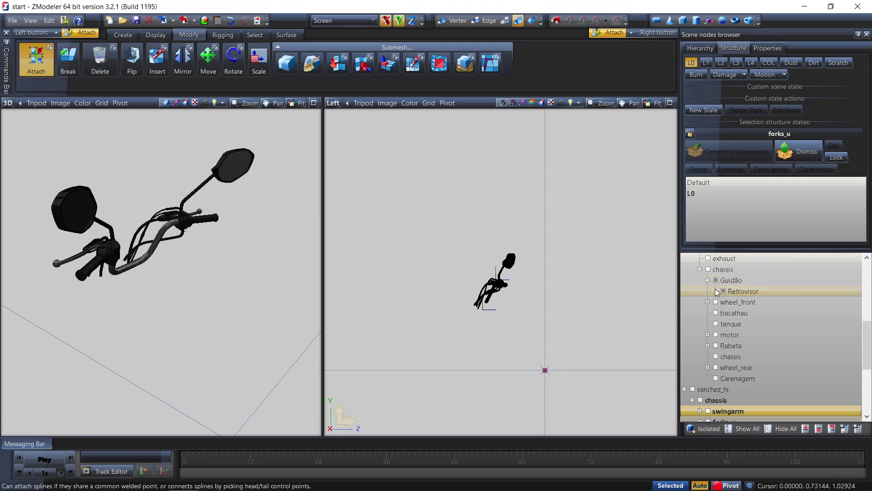
drag(732, 292, 738, 274)
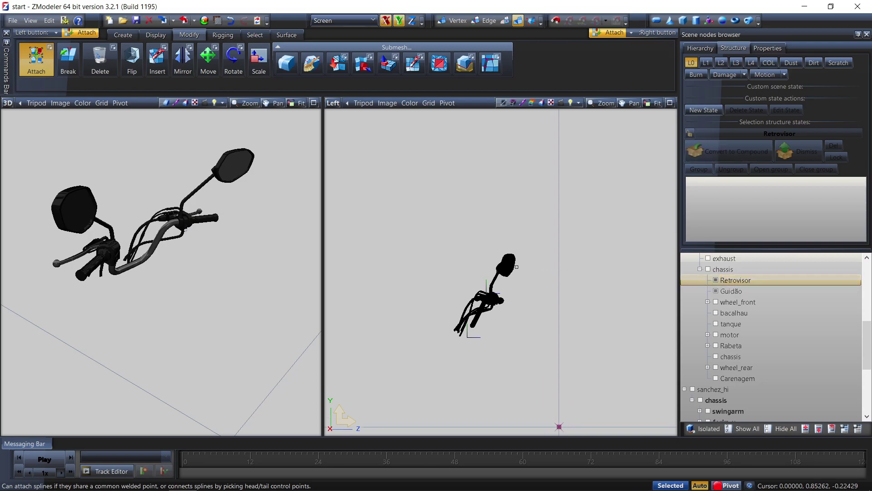
scroll(517, 265, up, 1)
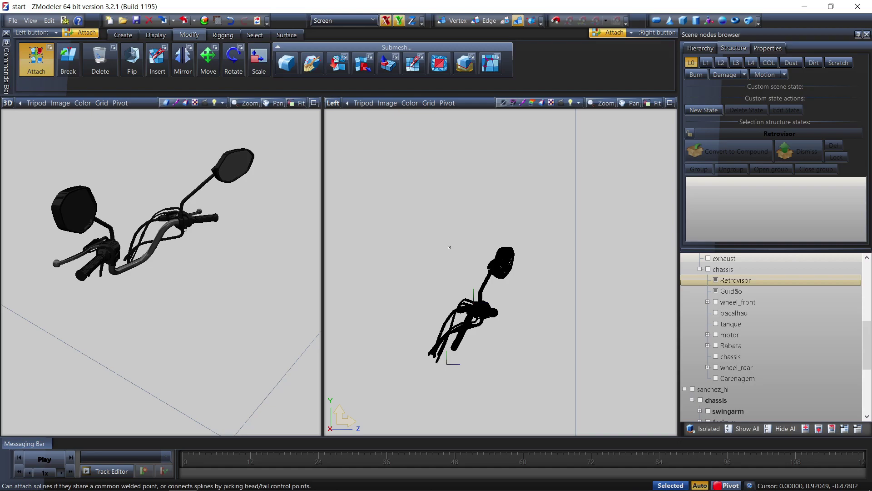
- Attach the Retrovisor mirrors to the Guidão handlebar mesh and check the joined part in 3D
click(757, 292)
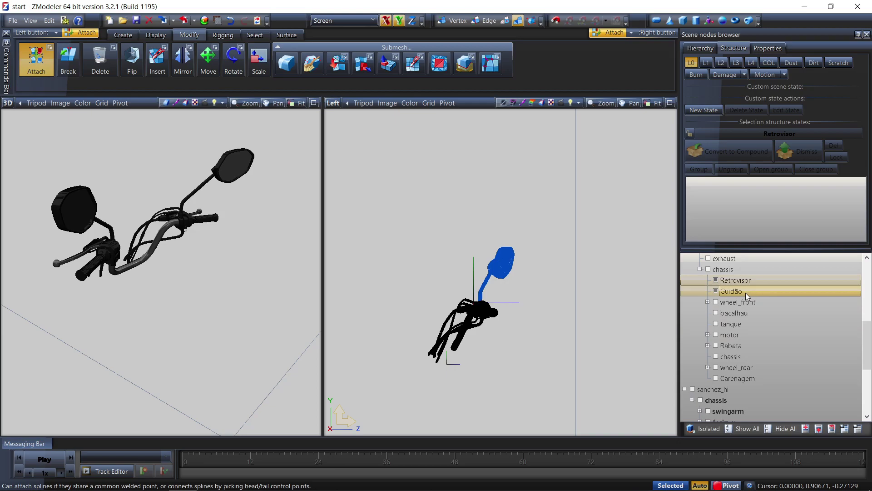
key(t)
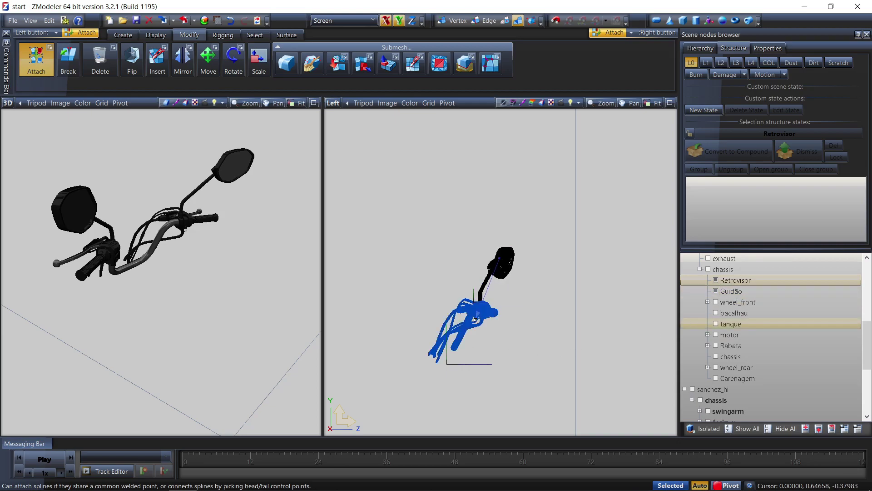
click(467, 320)
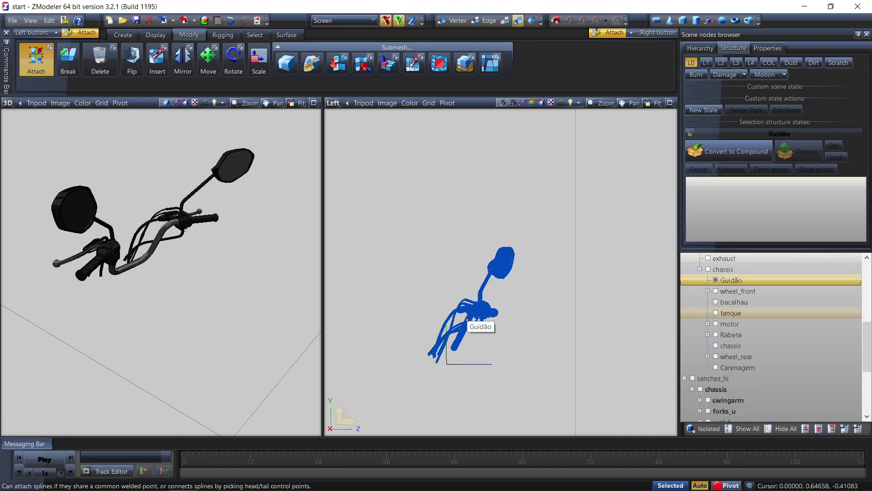
middle_drag(227, 326, 205, 306)
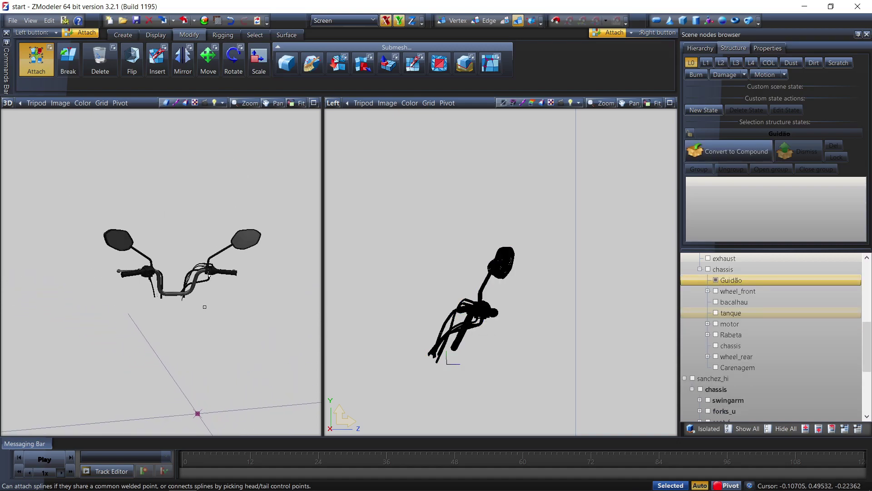
- Dismiss the handlebars compound under sanchez_hi and delete the original handlebars mesh inside it
click(205, 68)
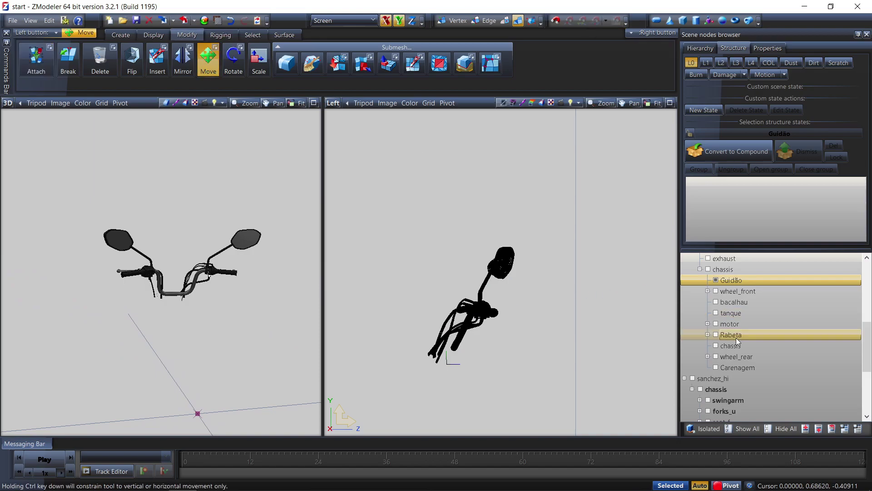
scroll(697, 338, down, 4)
click(736, 367)
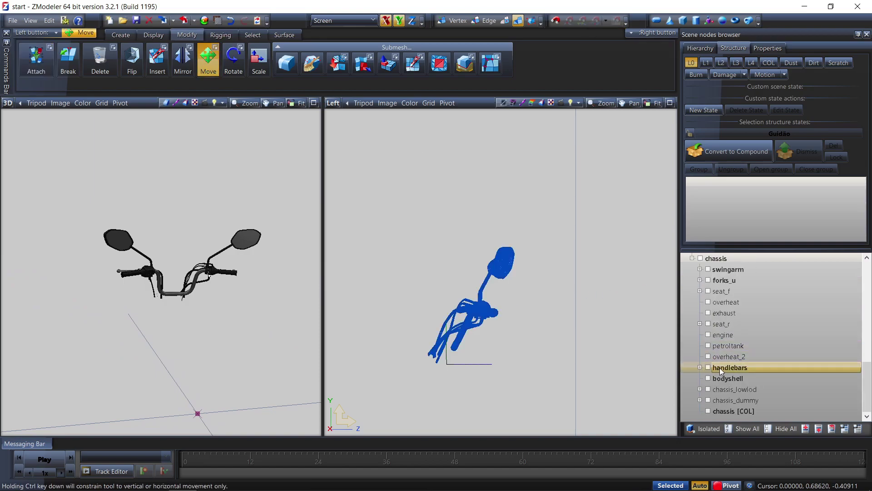
click(700, 367)
click(726, 370)
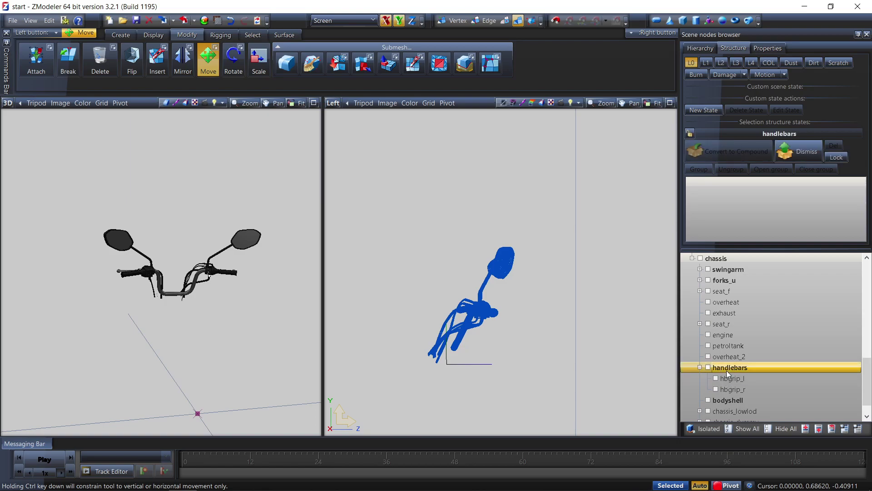
click(798, 159)
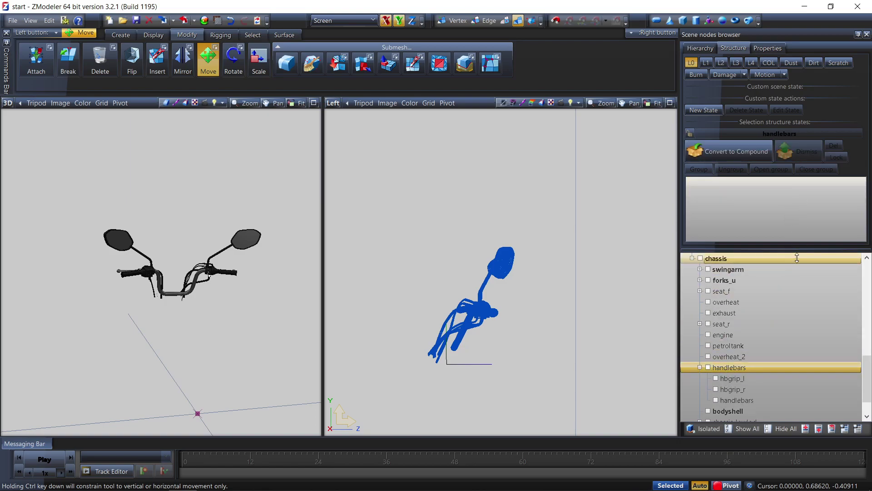
right_click(741, 397)
mouse_move(768, 417)
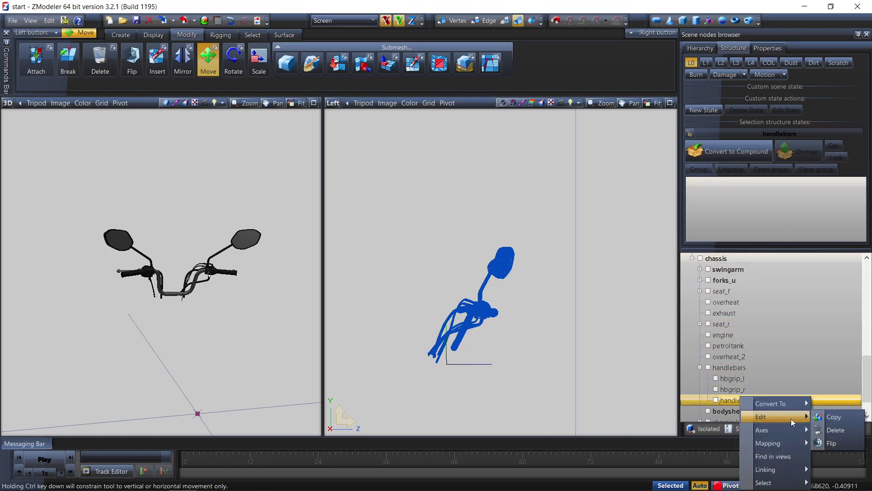
click(832, 430)
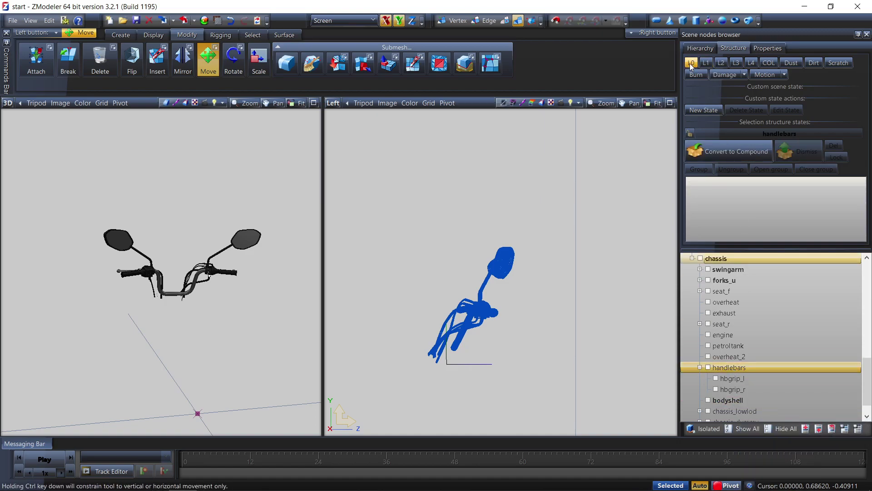
- Convert the sanchez_hi handlebars node back to a compound, assign Guidão as its L0 mesh, and show it
click(692, 151)
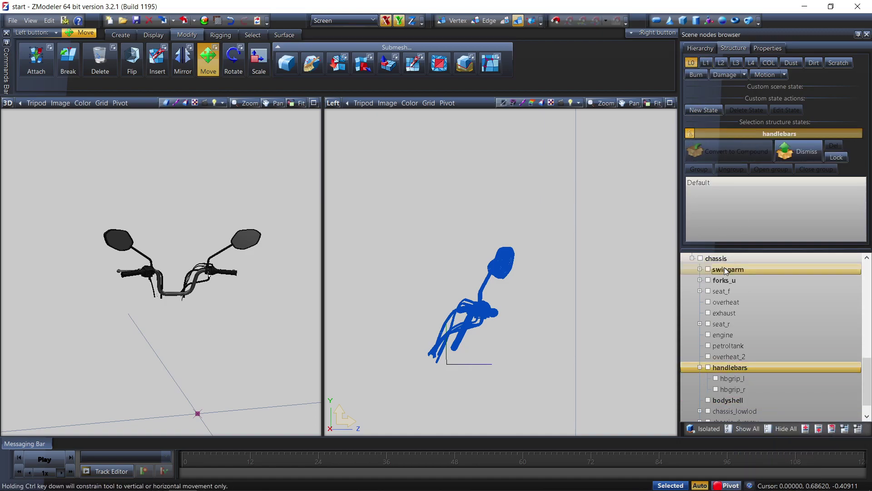
scroll(728, 291, up, 4)
click(738, 280)
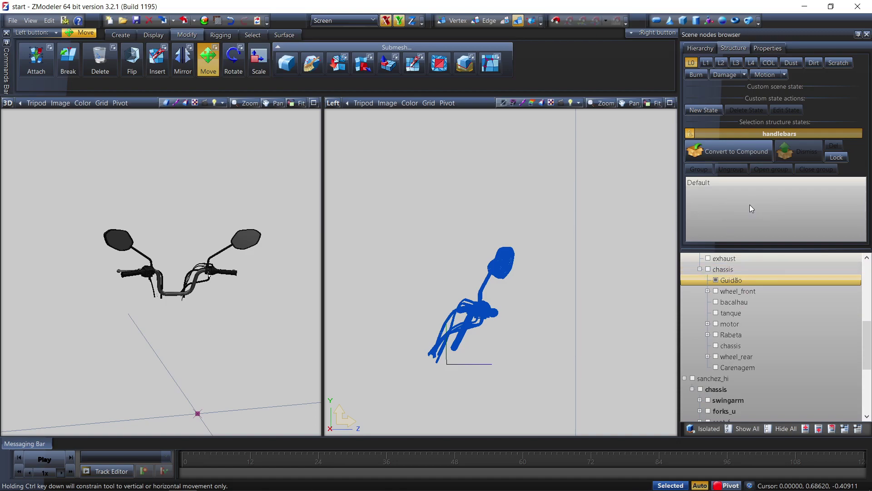
click(696, 150)
scroll(737, 372, down, 5)
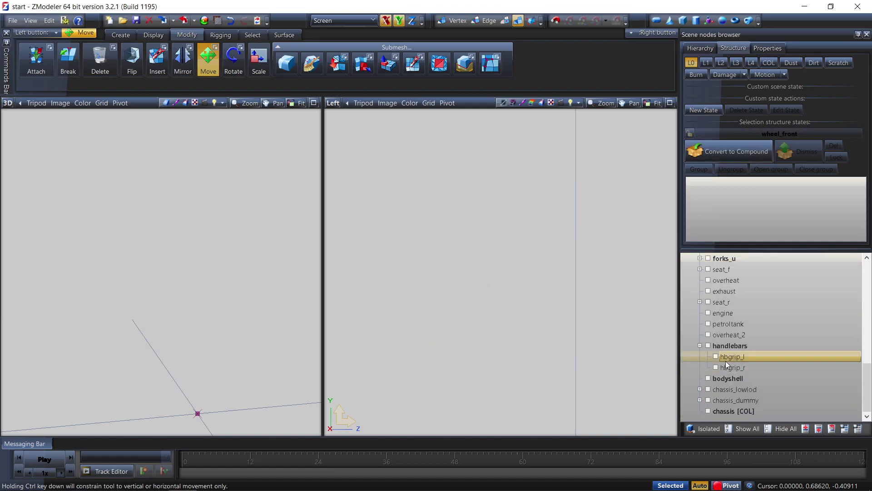
click(708, 345)
scroll(470, 336, down, 3)
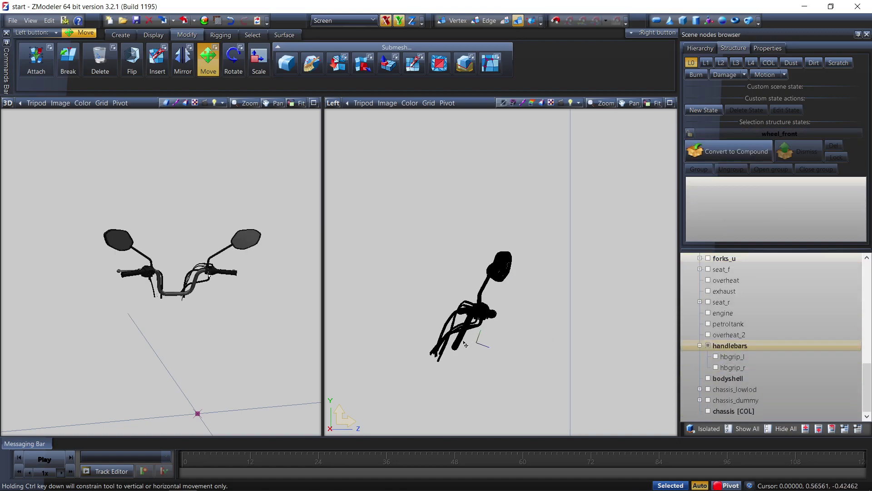
- Show forks_u and copy its local axes to the handlebars
scroll(819, 309, up, 1)
click(700, 291)
click(708, 291)
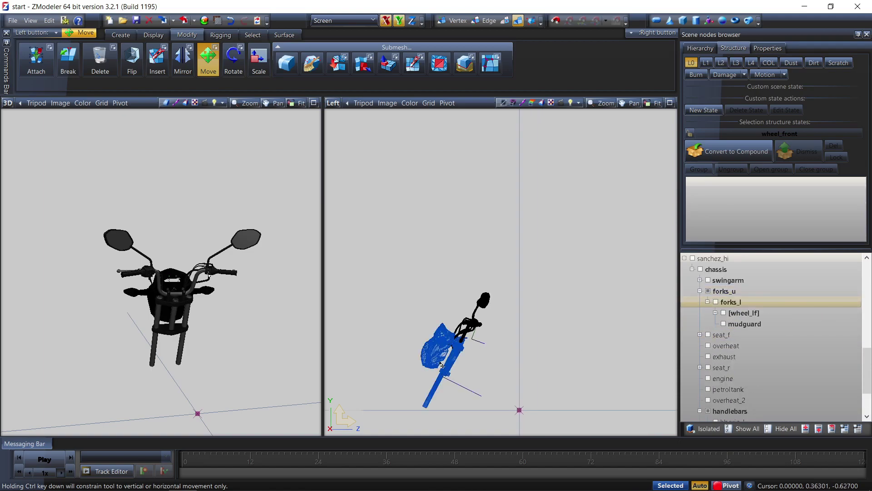
click(153, 35)
click(158, 62)
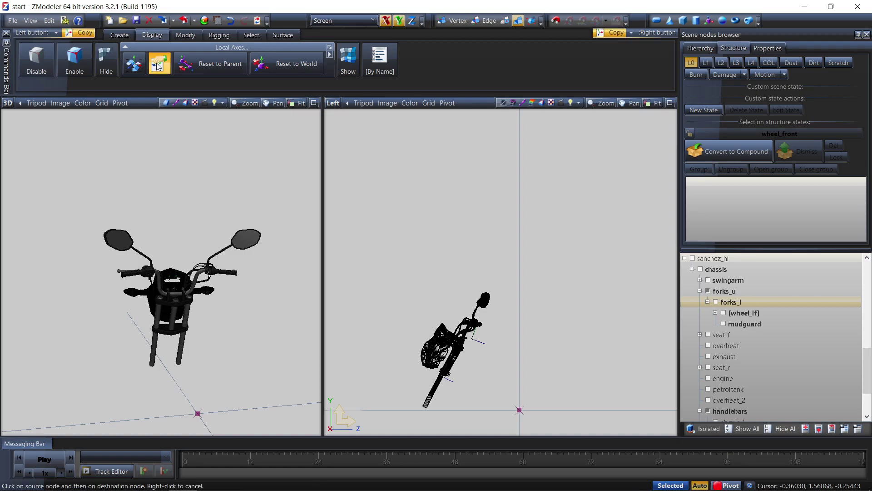
click(434, 333)
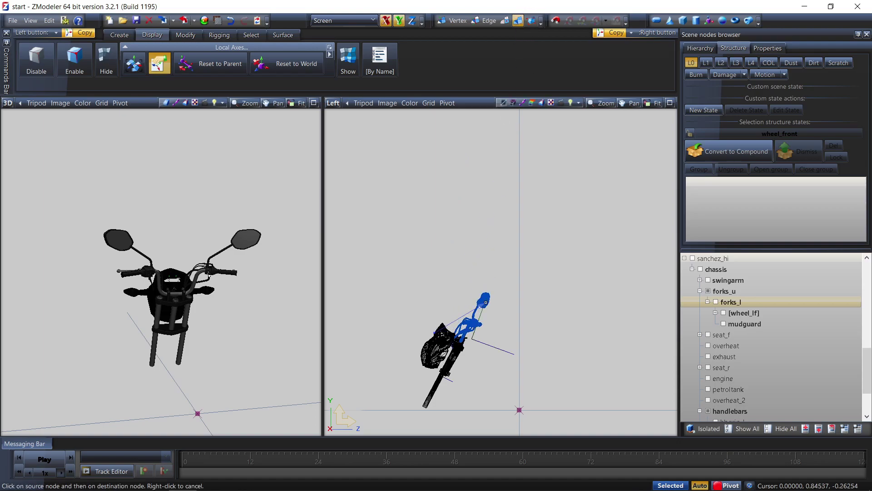
click(486, 302)
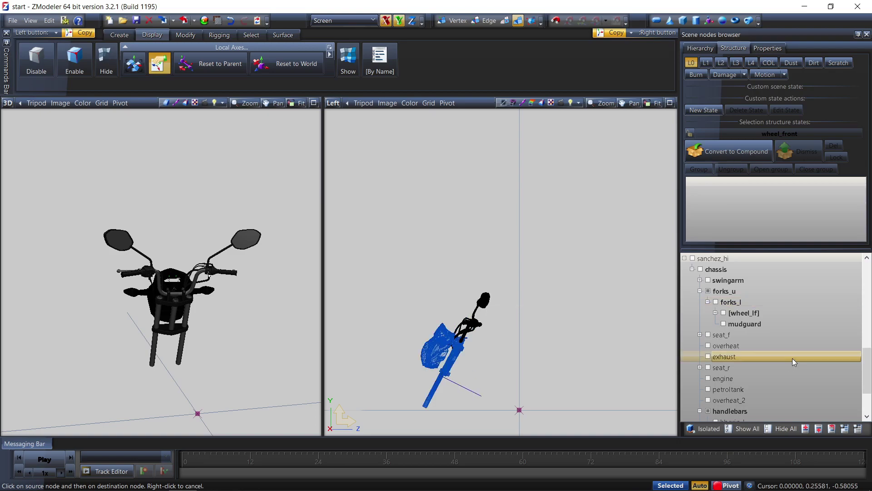
right_click(426, 203)
- Collapse and hide the forks_u and handlebars nodes
click(724, 291)
click(700, 291)
click(709, 291)
click(726, 378)
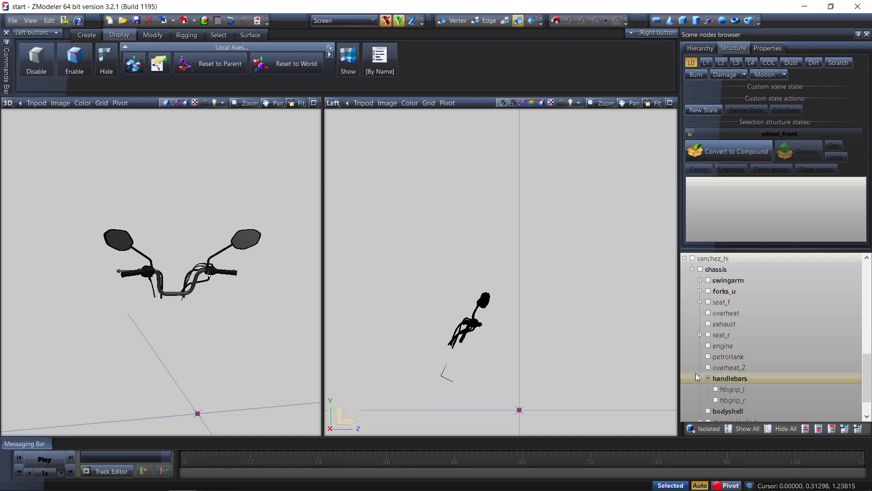
click(700, 378)
click(709, 379)
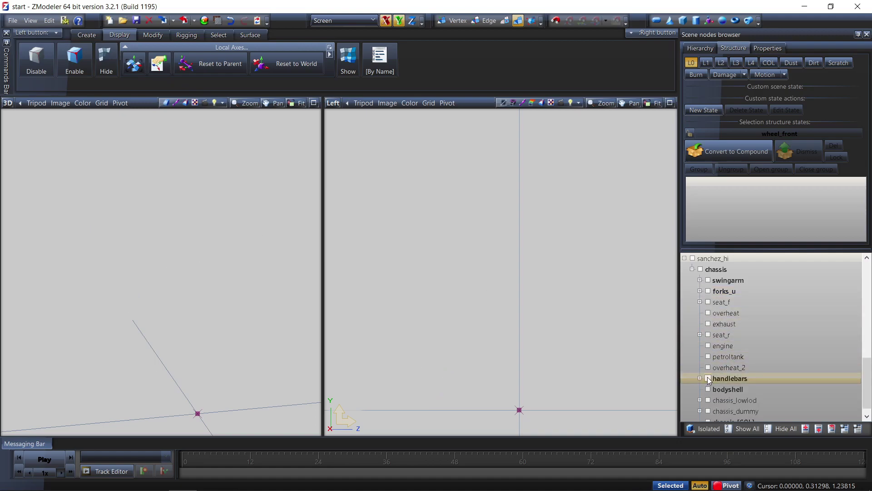
- Show the motorcycle's chassis mesh and examine its shape and location
scroll(721, 374, up, 4)
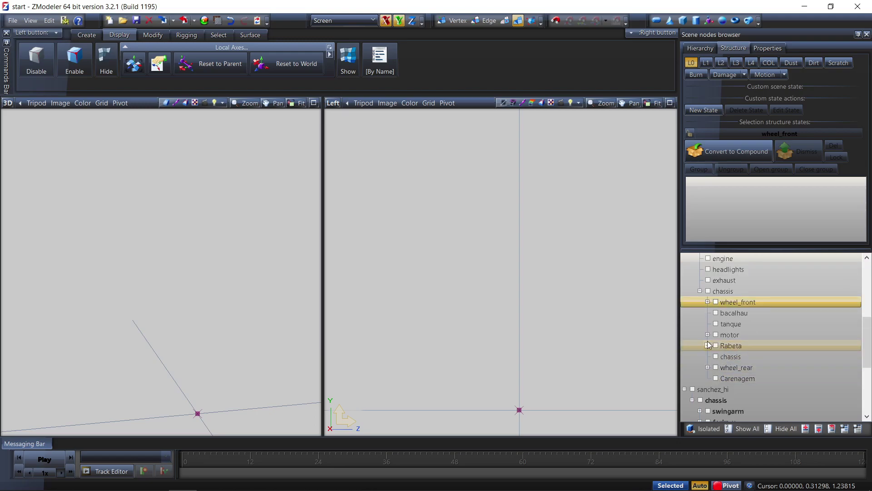
click(716, 357)
scroll(168, 384, up, 5)
middle_drag(153, 391, 119, 405)
scroll(519, 386, down, 3)
scroll(526, 409, up, 3)
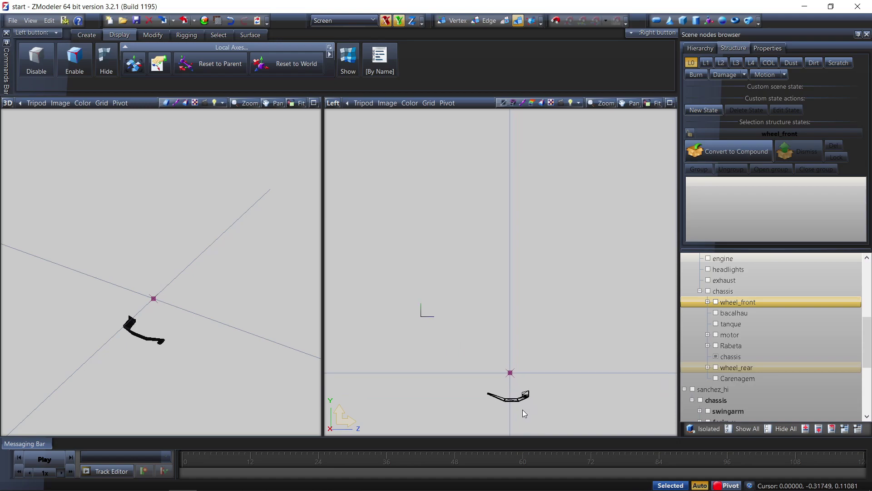
- Show the Carenagem fairing mesh, inspect its faces, and hide the chassis mesh
click(716, 378)
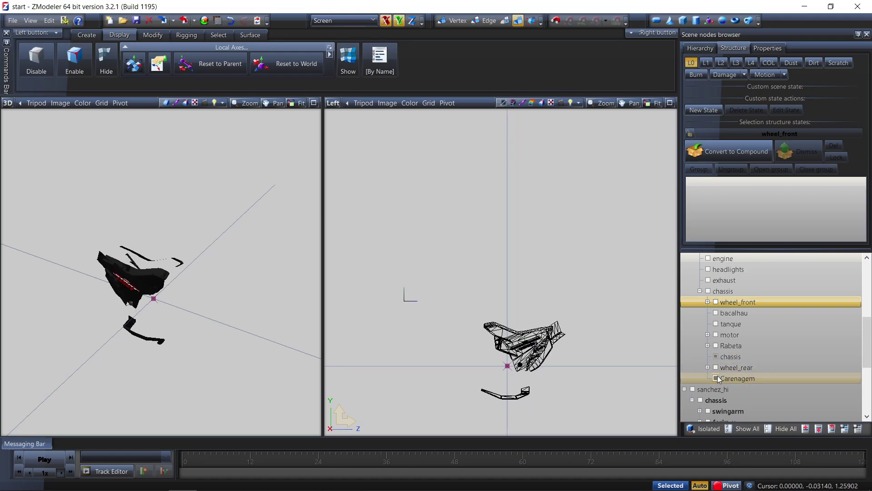
click(716, 378)
click(716, 378)
mouse_move(195, 363)
middle_down()
mouse_move(192, 343)
mouse_move(149, 345)
mouse_move(204, 362)
middle_up()
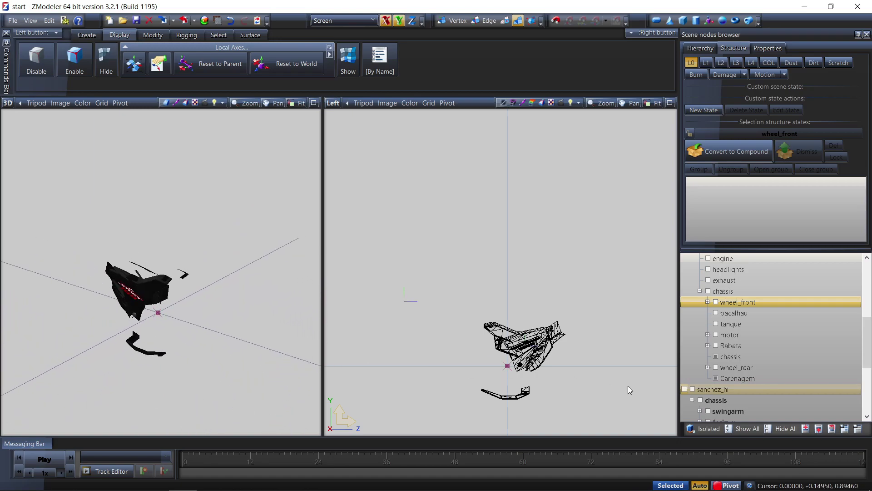
click(716, 378)
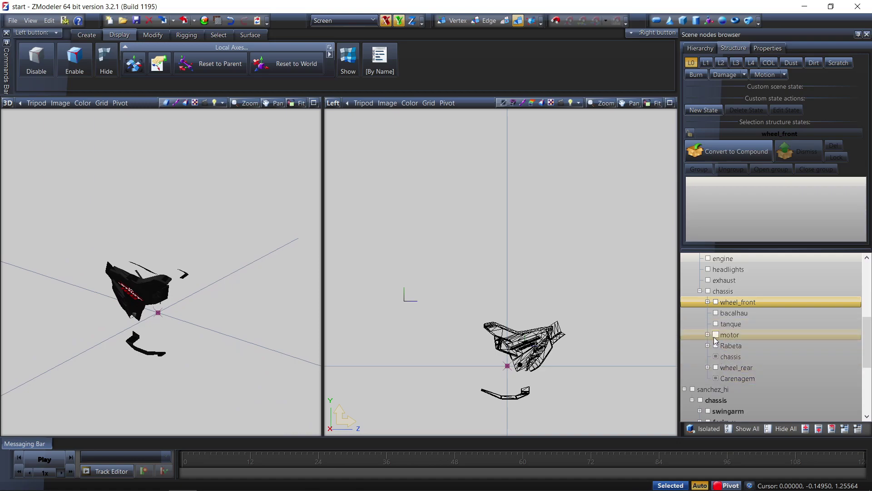
click(717, 357)
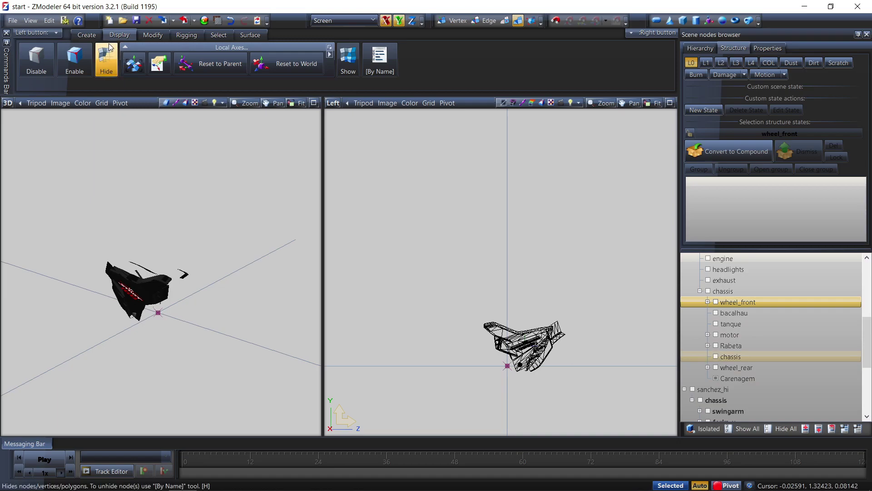
- Duplicate the Carenagem mesh, flip the copy's faces, and hide the original
click(87, 35)
click(30, 61)
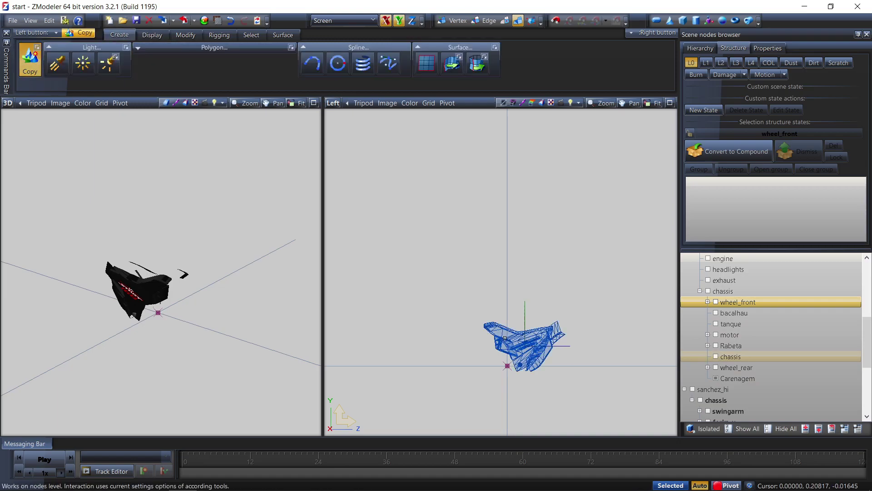
click(727, 379)
right_click(730, 390)
mouse_move(751, 397)
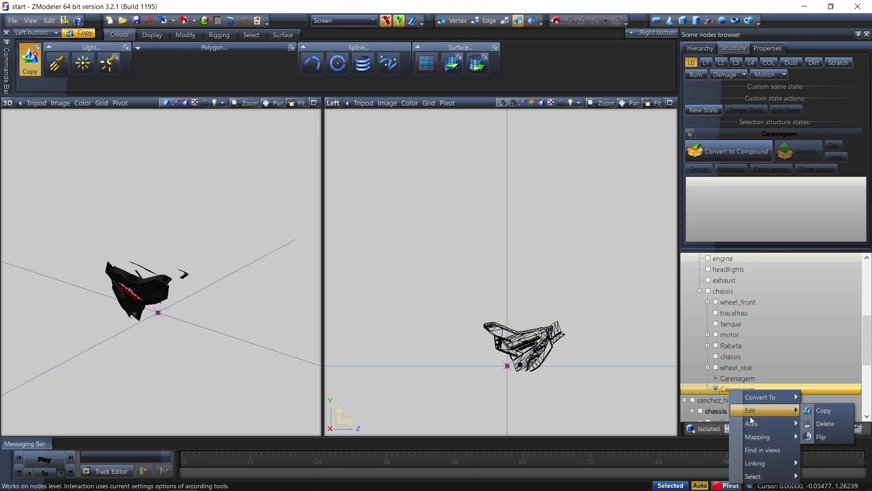
click(832, 429)
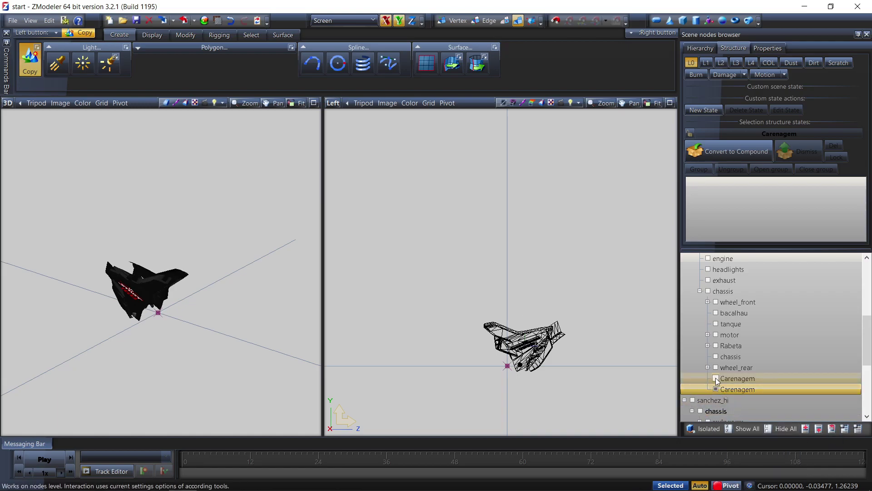
- Attach the flipped Carenagem copy and the original into one double-sided fairing mesh and check it in 3D
click(186, 35)
click(33, 61)
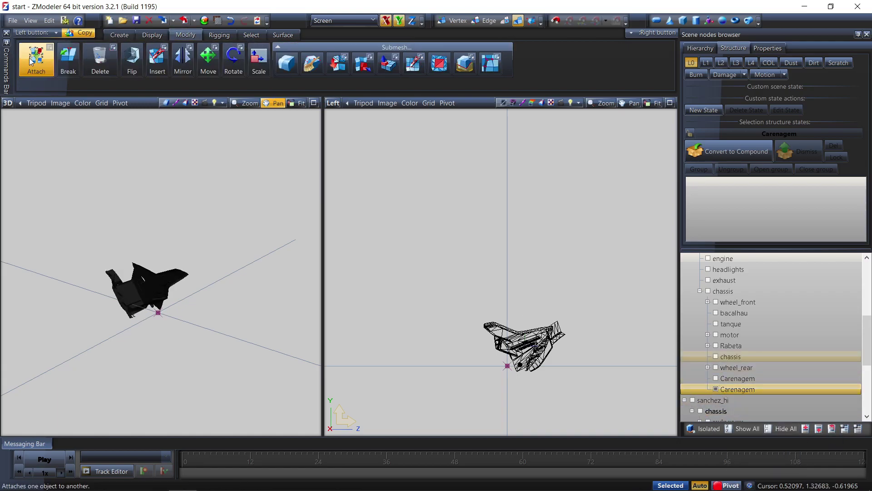
click(647, 396)
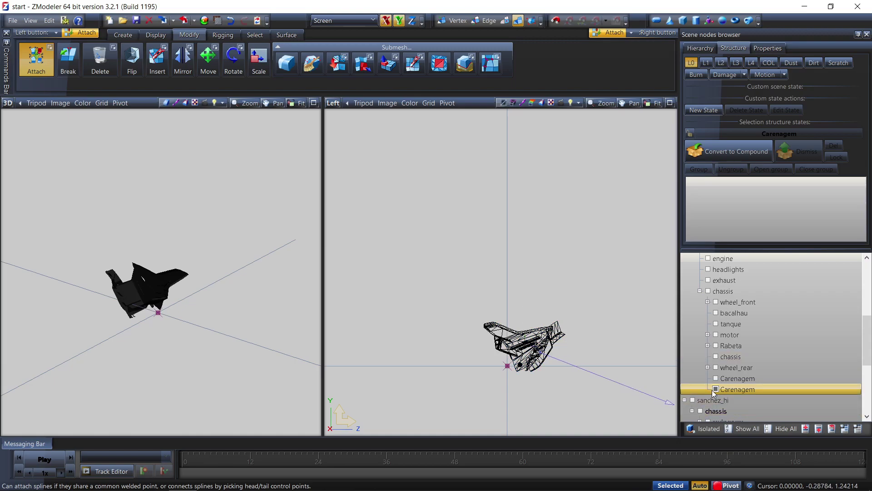
click(545, 355)
middle_drag(227, 345, 196, 317)
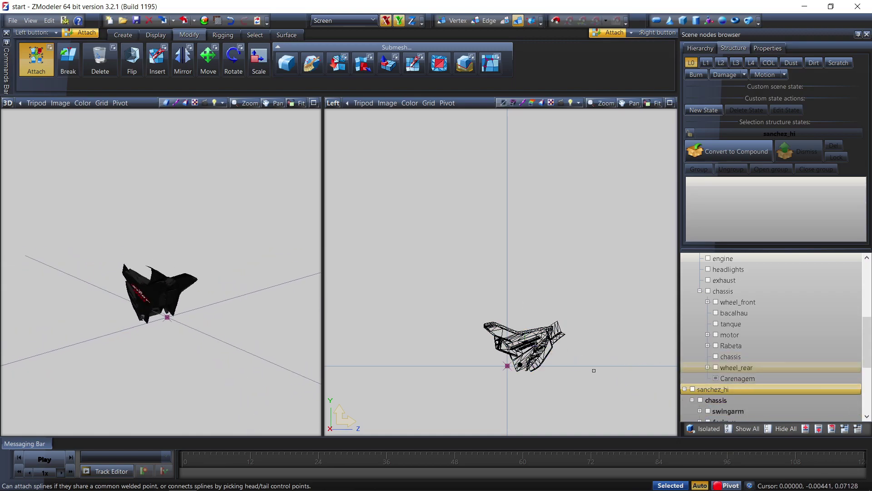
- Show the Rabeta tail mesh, expand its child parts, and inspect its faces in 3D
click(708, 346)
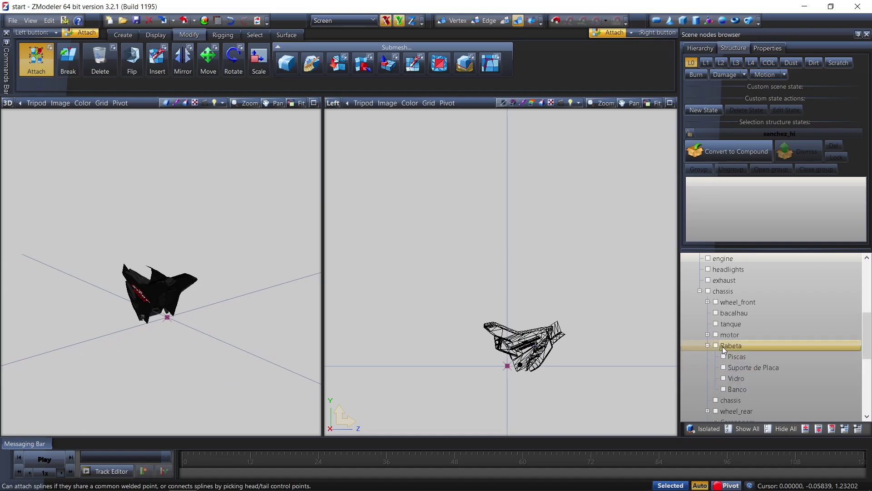
click(716, 346)
mouse_move(137, 251)
middle_down()
mouse_move(161, 238)
mouse_move(189, 241)
mouse_move(160, 271)
mouse_move(147, 262)
middle_up()
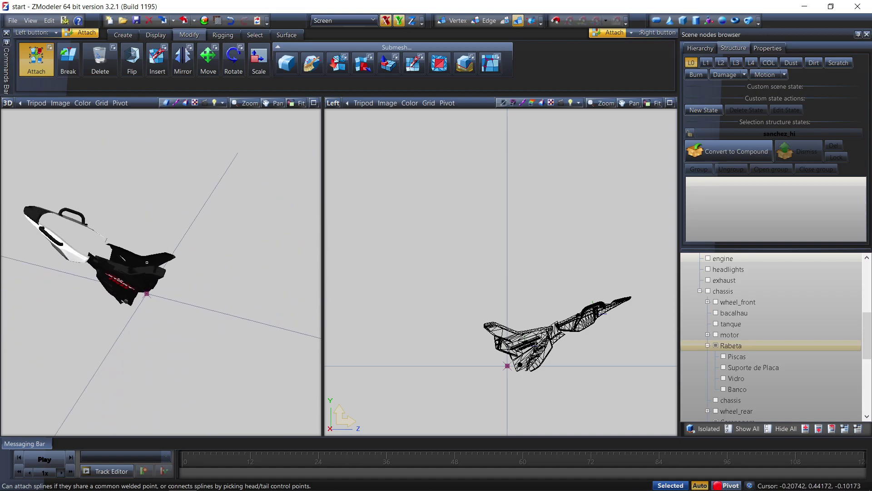
- Duplicate the Rabeta mesh, flip the copy's faces, and attach the copy and original into one double-sided tail mesh
click(123, 35)
click(26, 61)
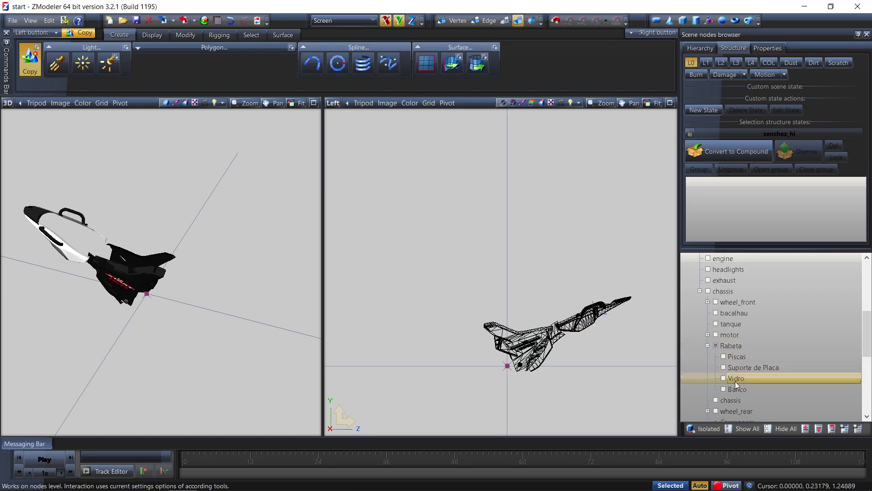
right_click(584, 321)
mouse_move(604, 339)
click(673, 363)
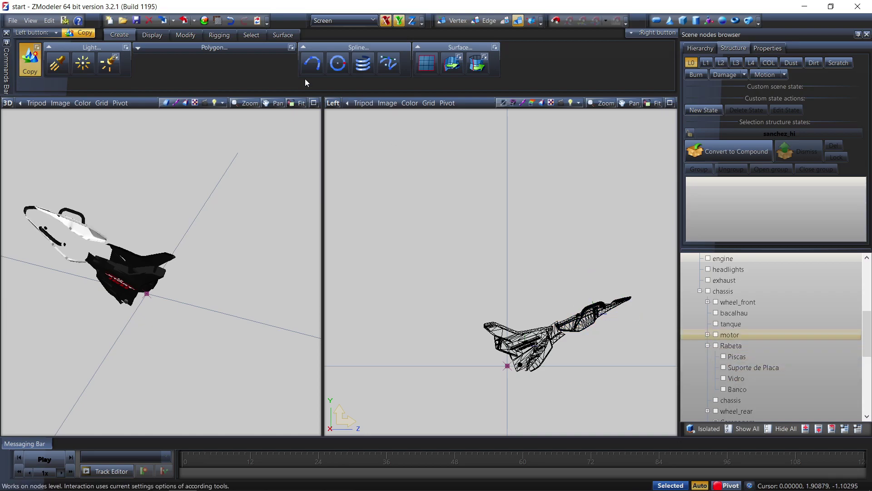
click(187, 35)
click(36, 60)
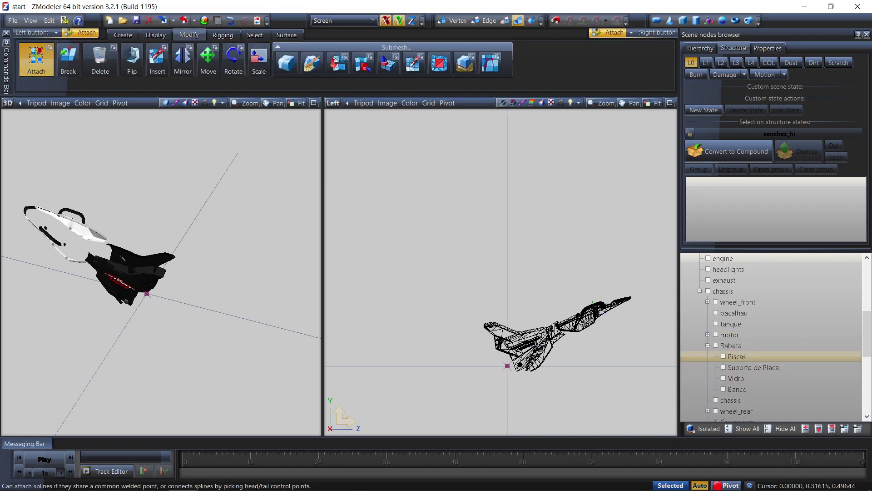
- Show only the Rabeta tail and the Banco seat meshes and inspect the seat's faces in 3D
click(781, 428)
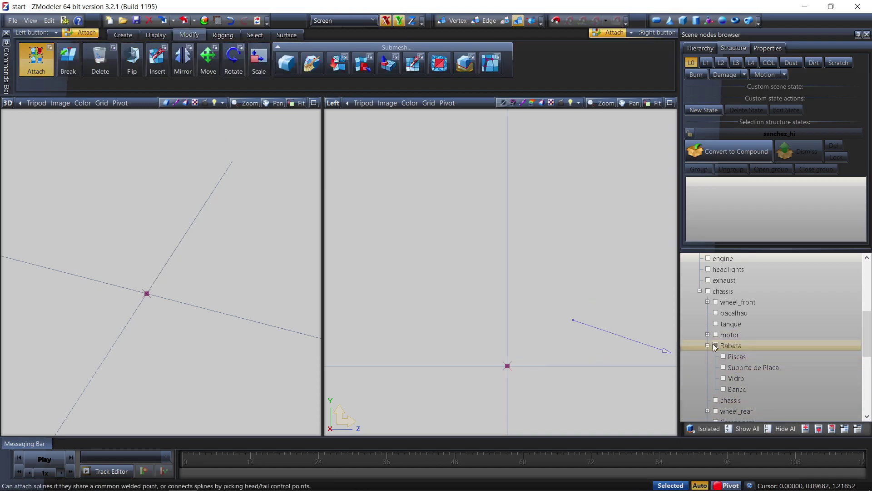
click(716, 346)
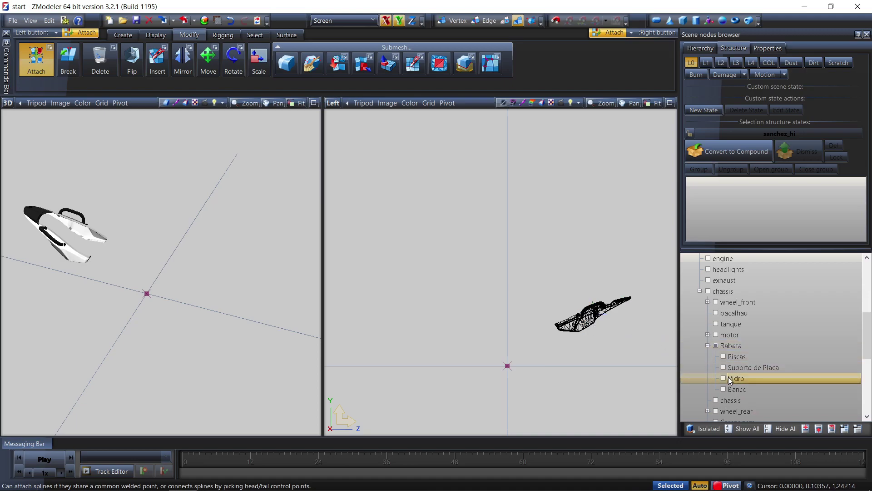
click(720, 391)
click(724, 389)
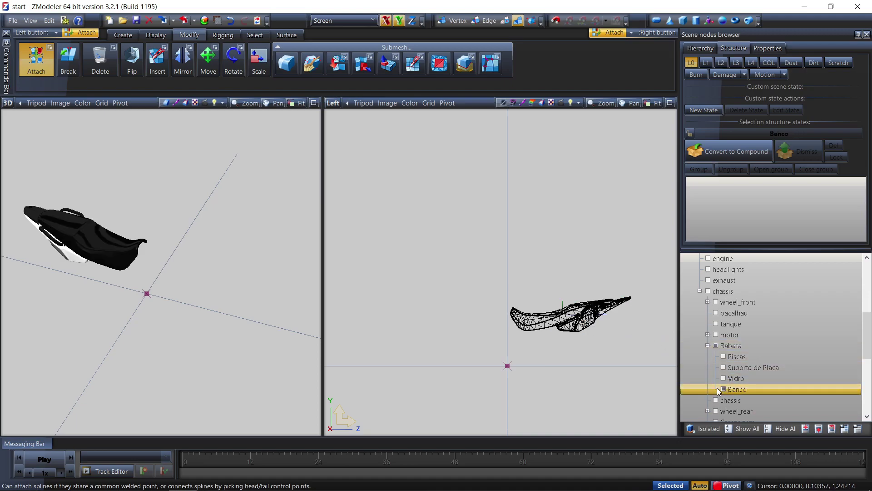
middle_drag(276, 282, 214, 241)
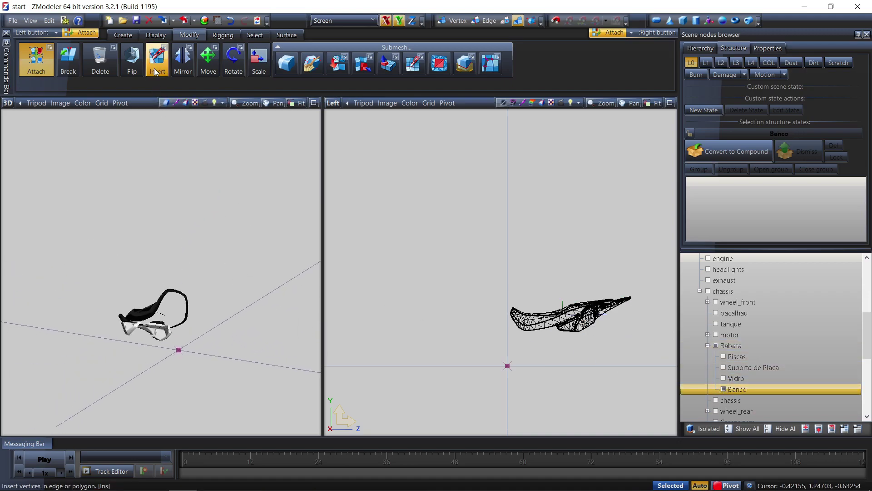
- Duplicate the Banco seat mesh, flip the copy's faces, and hide the original
click(123, 35)
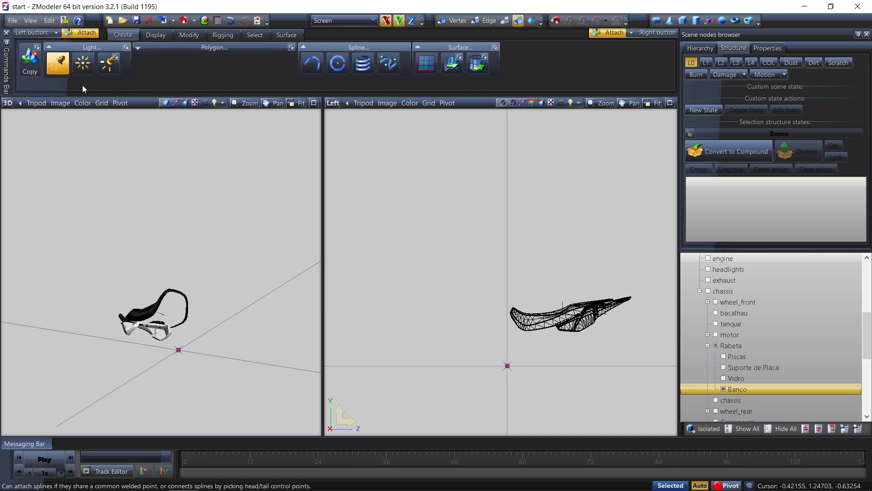
click(31, 64)
click(570, 313)
right_click(745, 400)
mouse_move(781, 331)
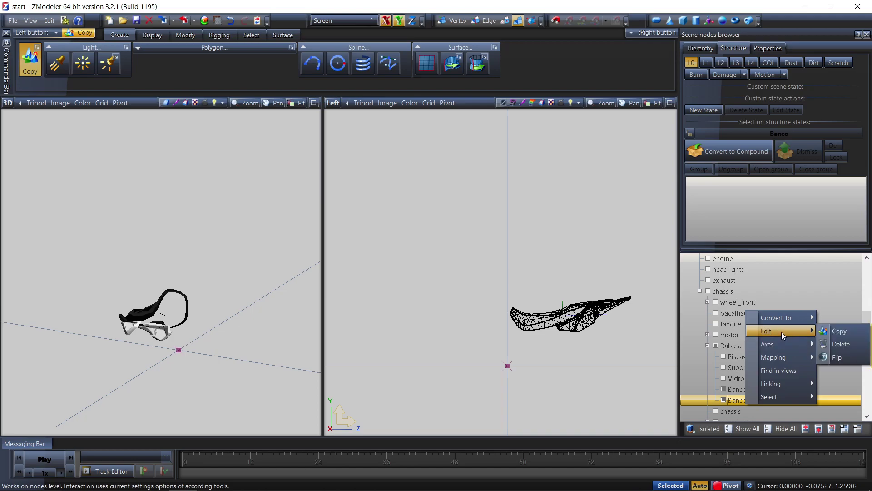
click(832, 348)
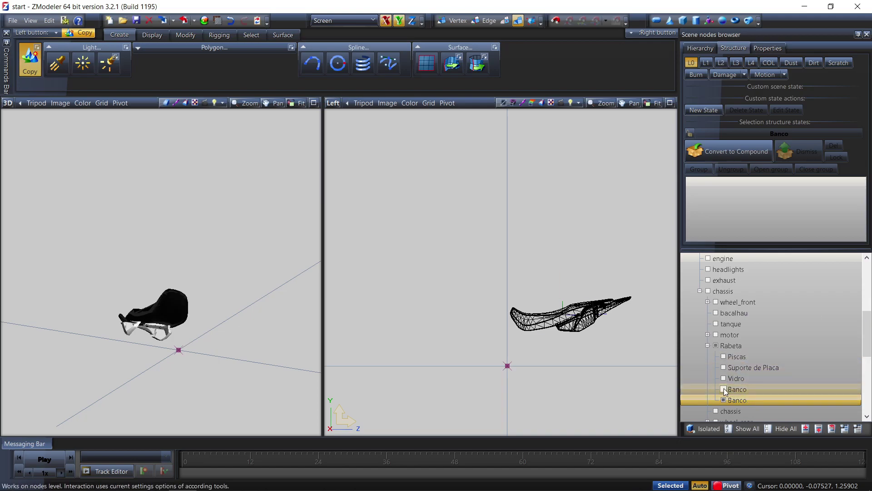
- Attach the flipped Banco copy and the original into one double-sided seat mesh
click(186, 35)
click(36, 59)
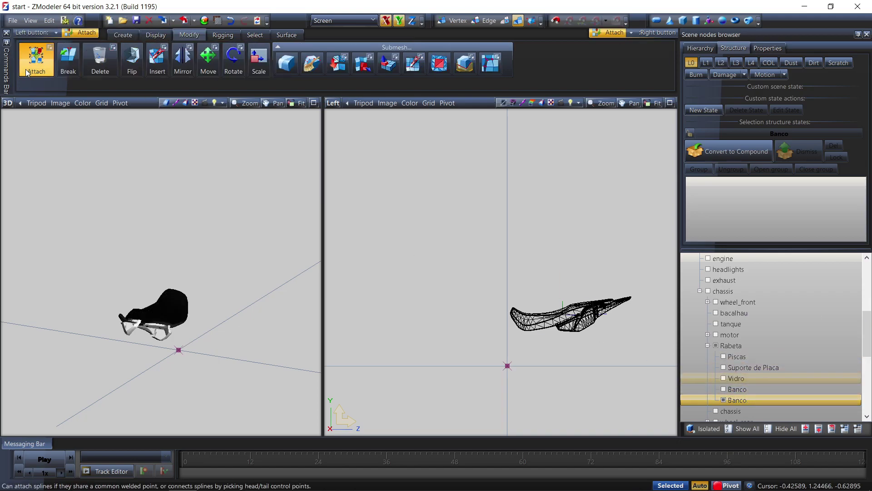
click(570, 331)
- Move Banco out from under Rabeta to the chassis level and attach it to the Rabeta mesh
click(731, 390)
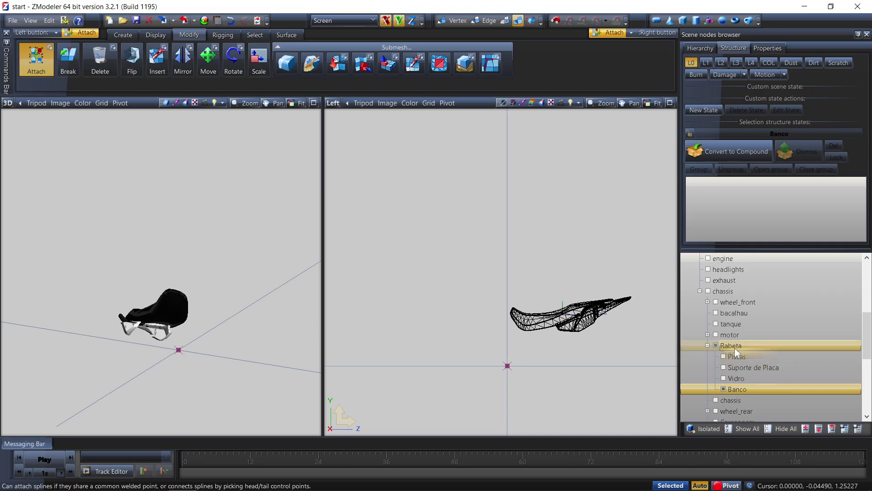
drag(737, 346, 734, 344)
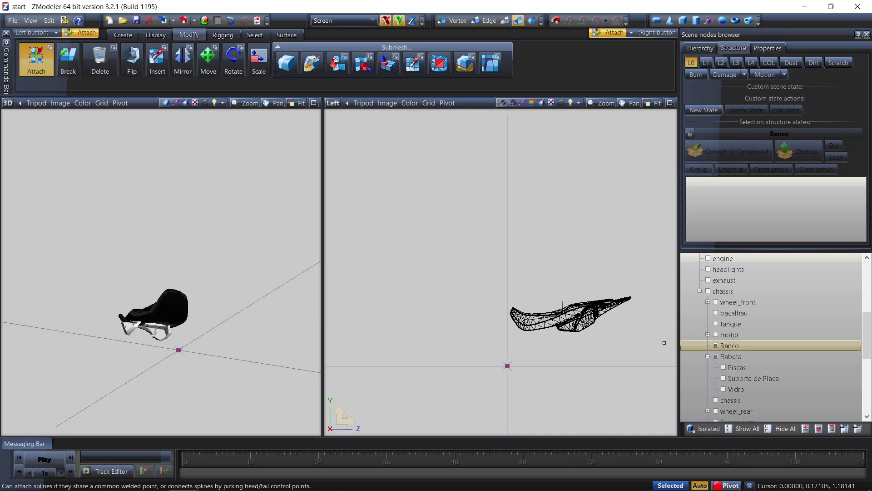
click(745, 357)
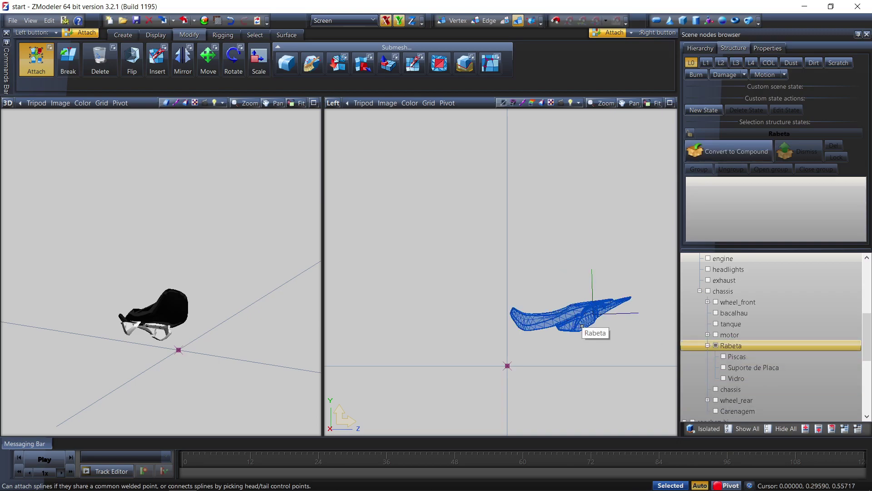
- Show the Piscas mesh, move it out from under Rabeta to the chassis level, and attach it to Rabeta
click(724, 357)
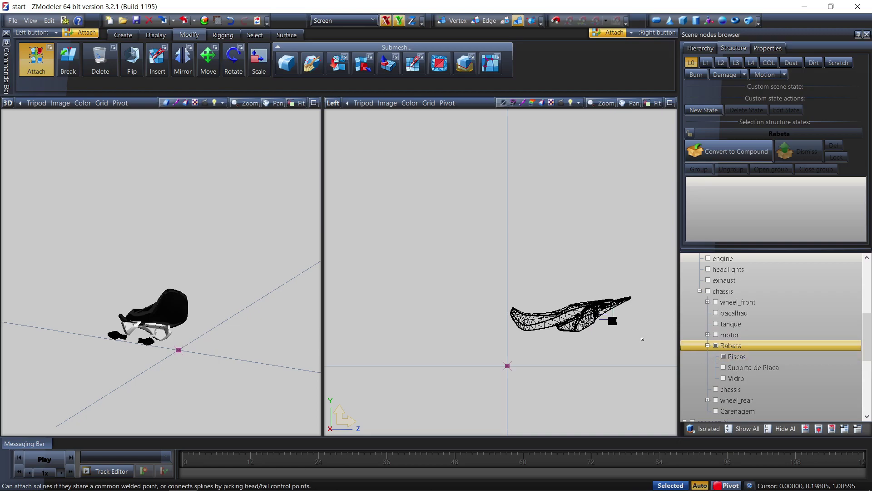
click(597, 313)
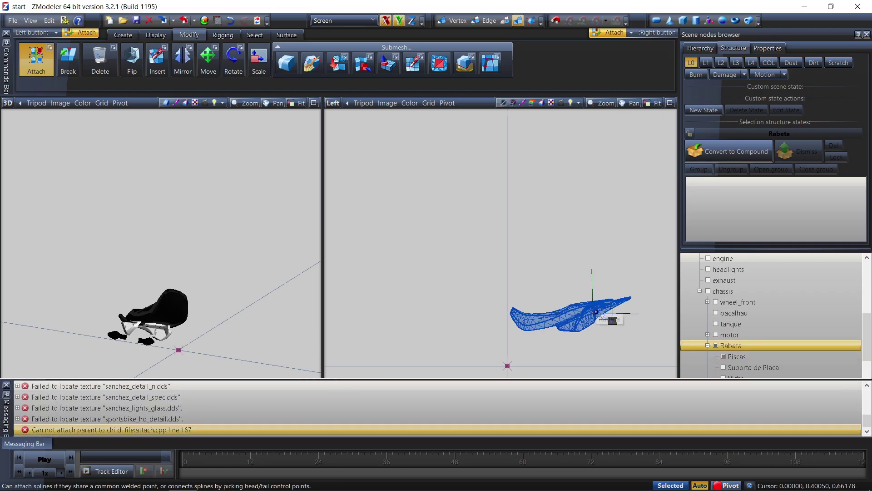
drag(730, 356, 696, 349)
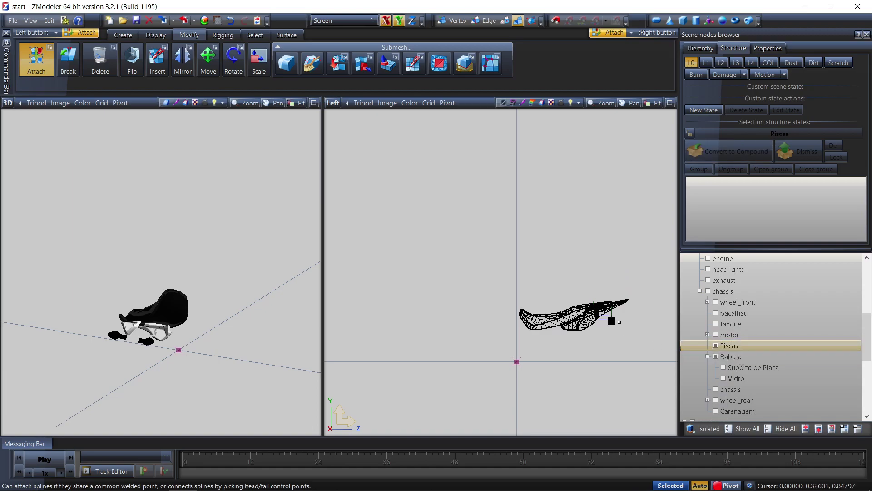
click(592, 311)
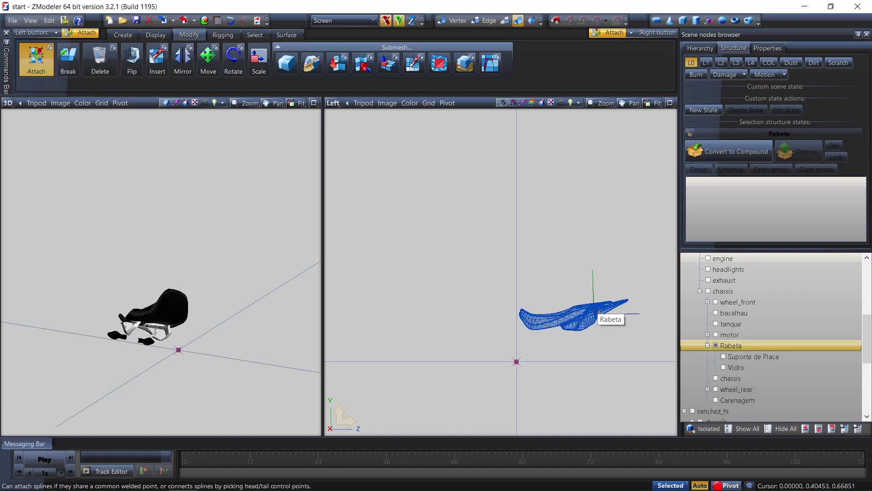
- Show the Suporte de Placa plate holder mesh and inspect its faces in 3D
click(723, 356)
mouse_move(204, 349)
middle_down()
mouse_move(159, 331)
mouse_move(149, 351)
mouse_move(228, 353)
mouse_move(206, 356)
middle_up()
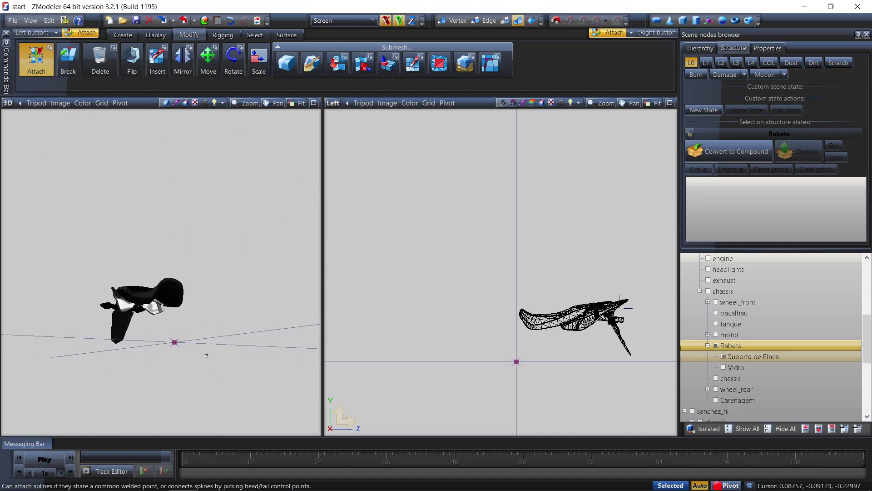
middle_drag(123, 319, 182, 314)
- Duplicate the Suporte de Placa mesh, flip the copy's faces, and hide the original
click(119, 32)
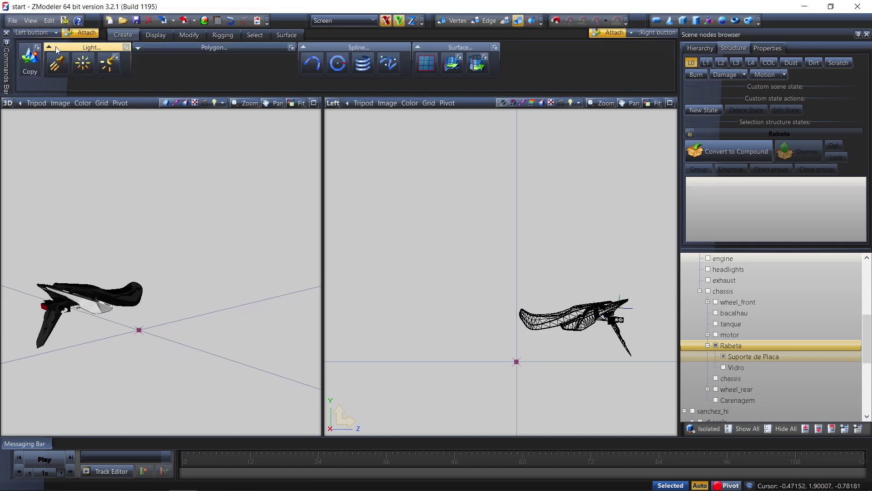
click(613, 327)
right_click(758, 381)
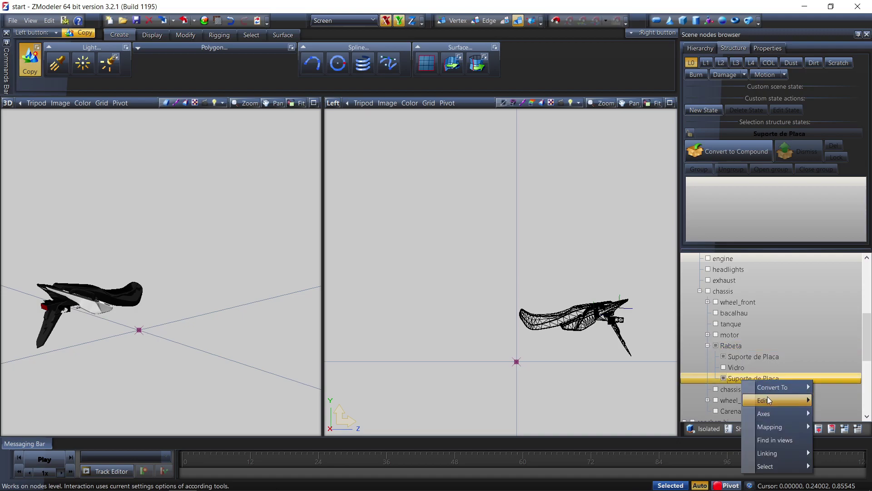
mouse_move(772, 400)
click(831, 420)
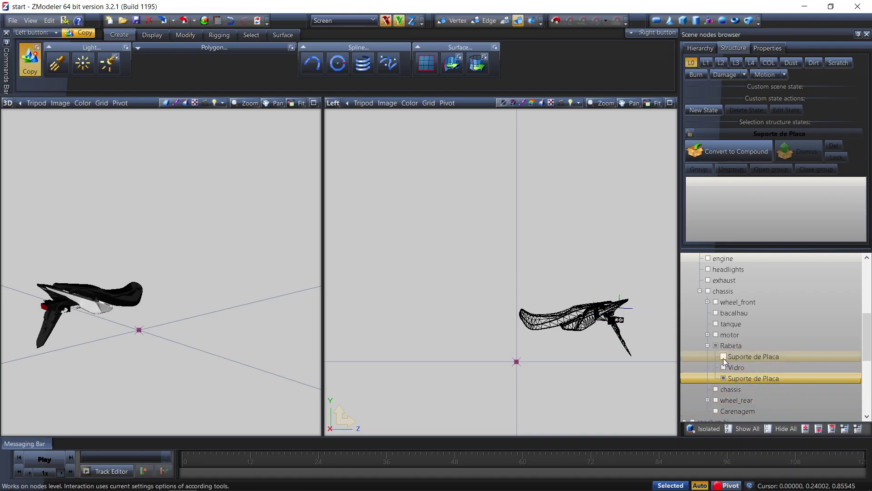
- Attach the flipped Suporte de Placa copy and the original into one double-sided mesh
click(186, 36)
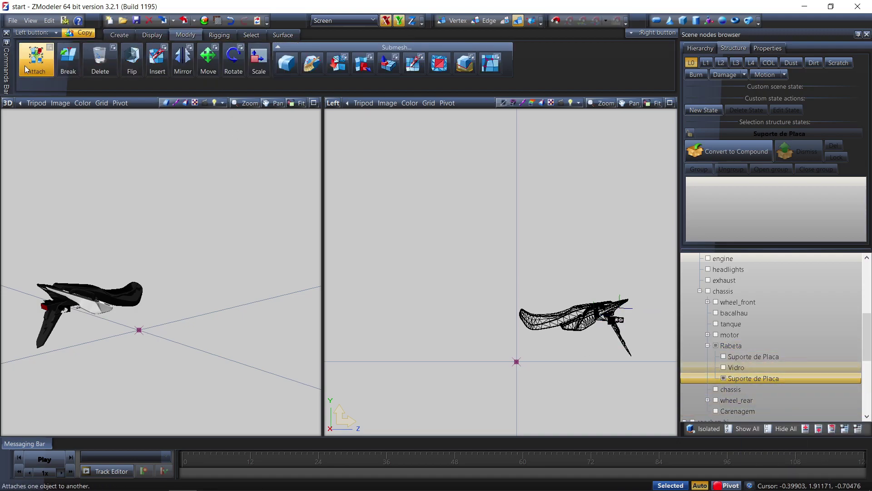
click(28, 71)
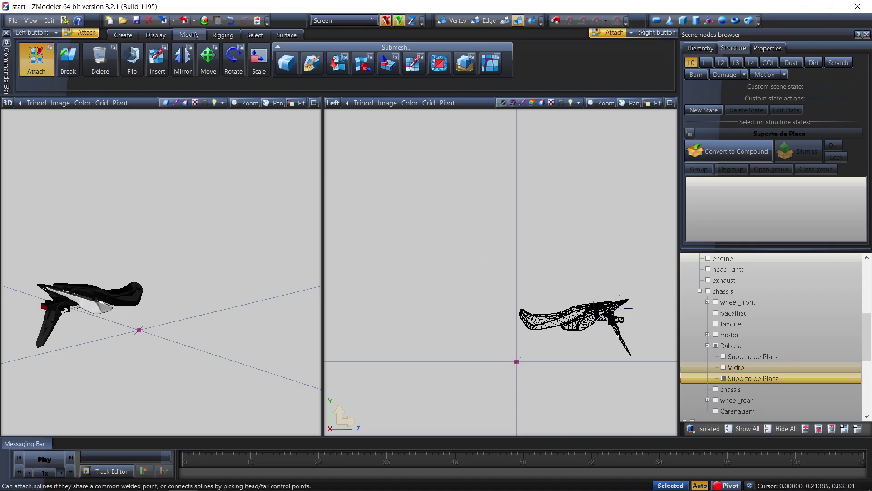
click(750, 356)
click(619, 333)
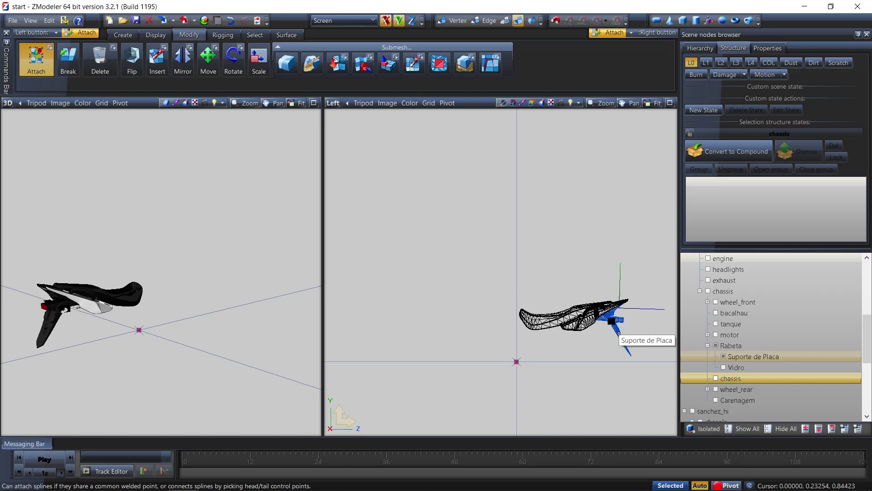
- Move Suporte de Placa and Vidro out from under Rabeta to the chassis level and attach each to the Rabeta mesh
drag(747, 357, 740, 343)
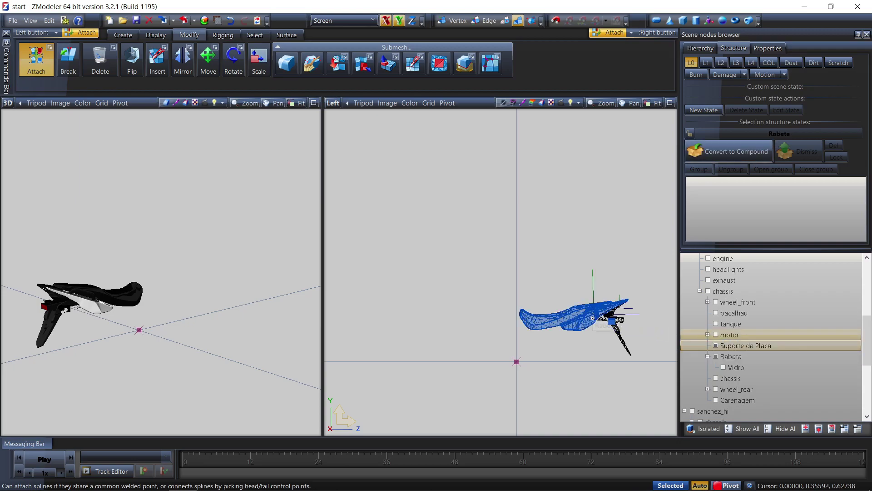
click(605, 324)
drag(724, 356, 737, 340)
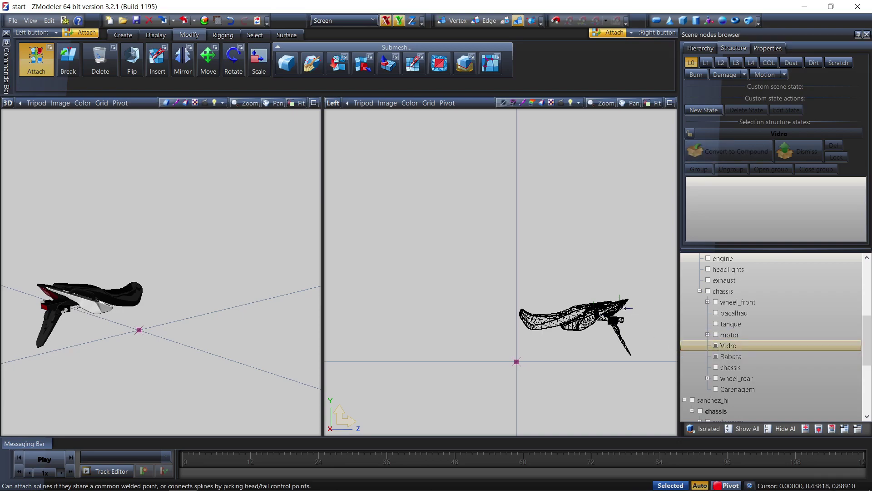
click(621, 309)
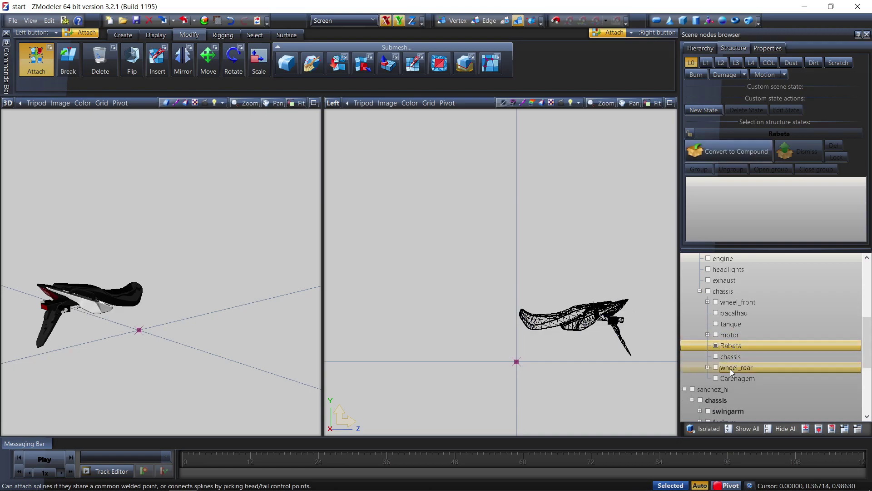
- Show the Carenagem fairing mesh and attach it to the Rabeta mesh
click(717, 377)
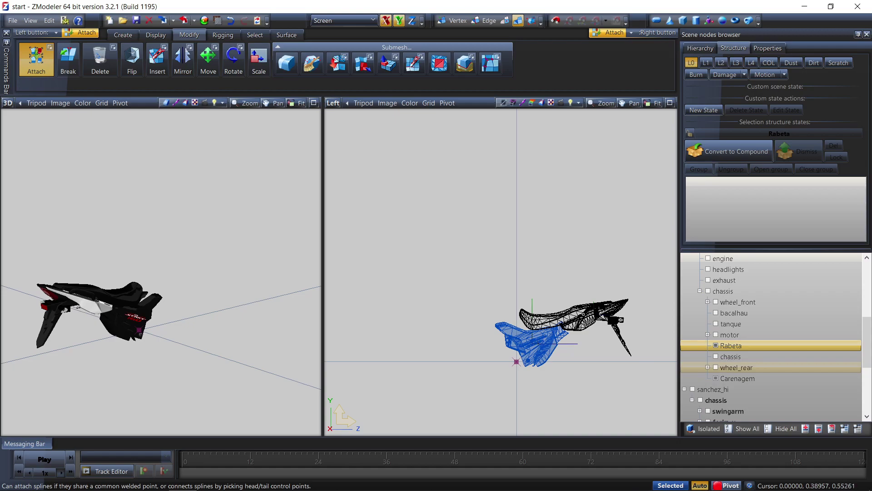
click(573, 318)
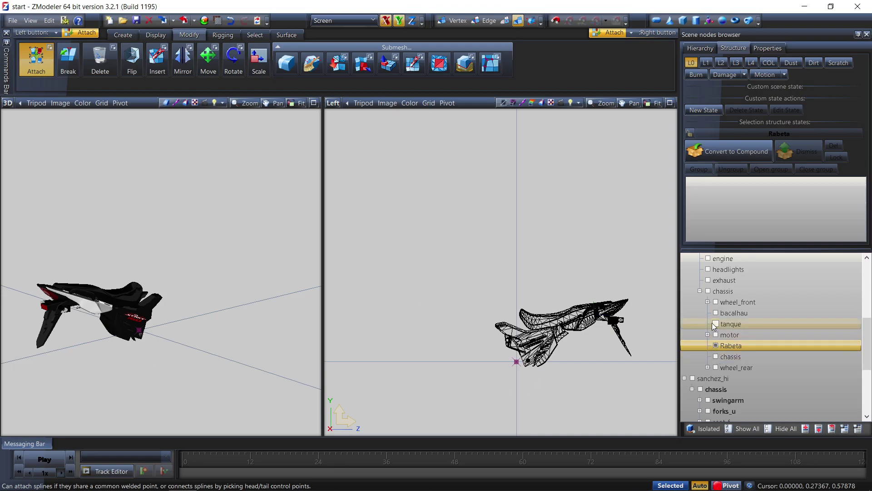
- Show the tanque mesh, duplicate it, flip the copy's faces, and hide the original tanque
middle_drag(222, 217, 165, 265)
middle_drag(156, 272, 151, 279)
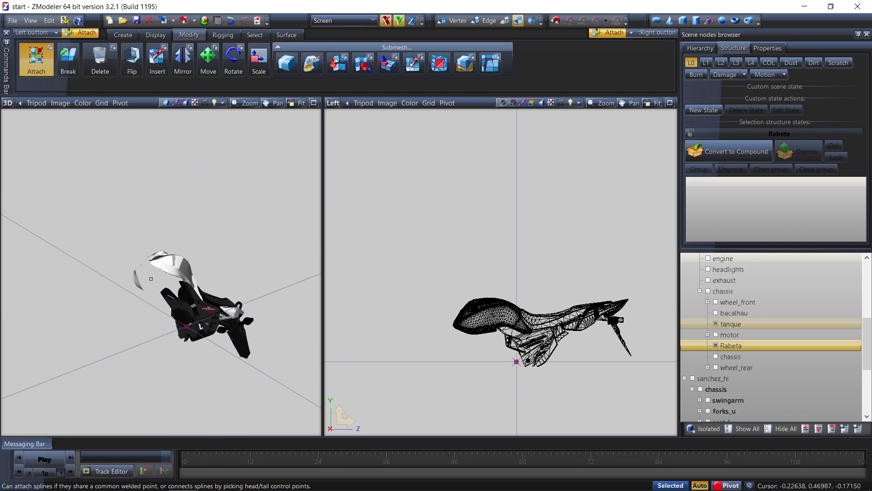
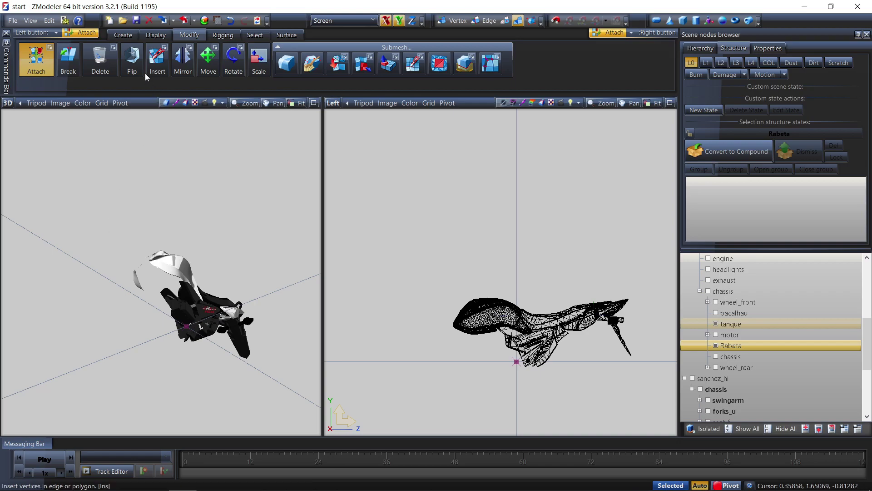
click(123, 35)
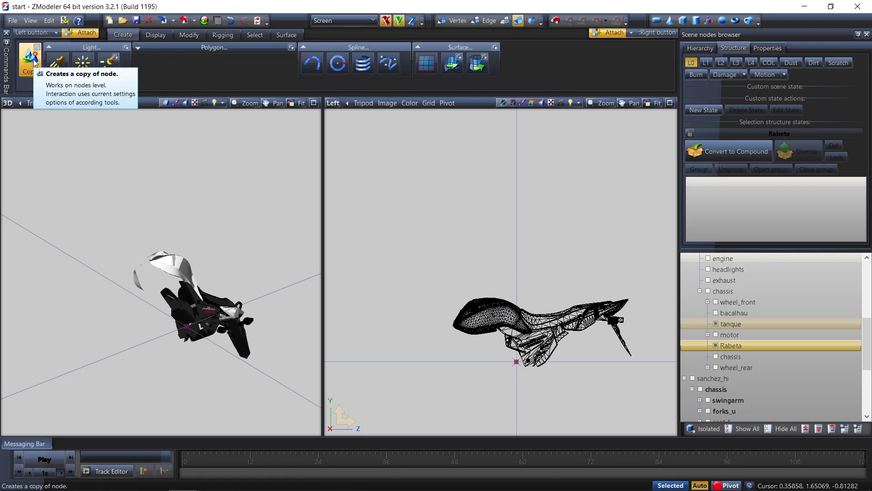
click(30, 59)
click(500, 311)
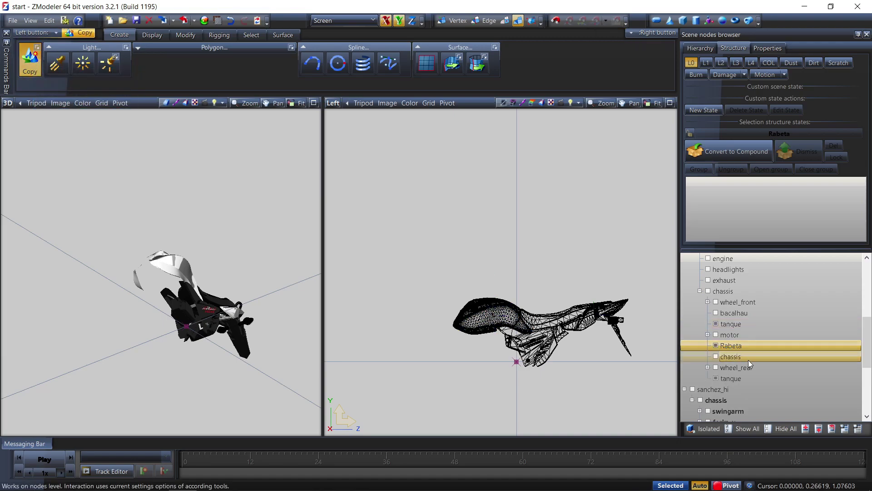
right_click(735, 378)
mouse_move(783, 398)
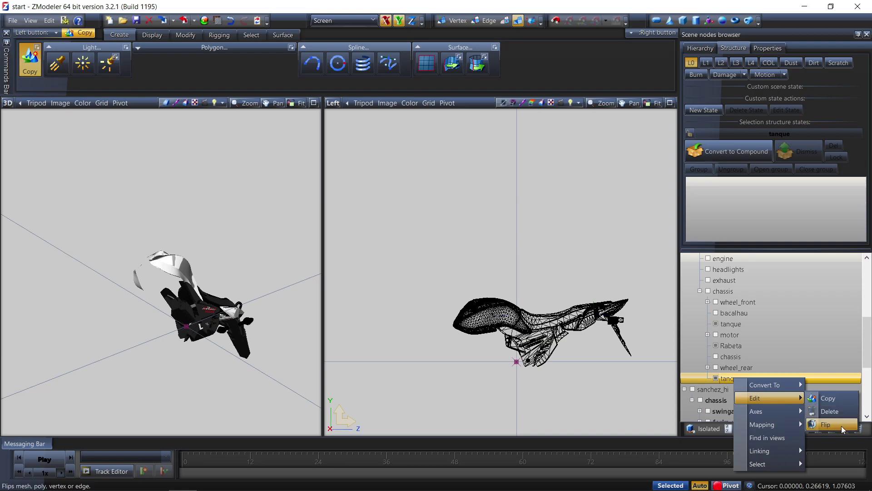
click(836, 427)
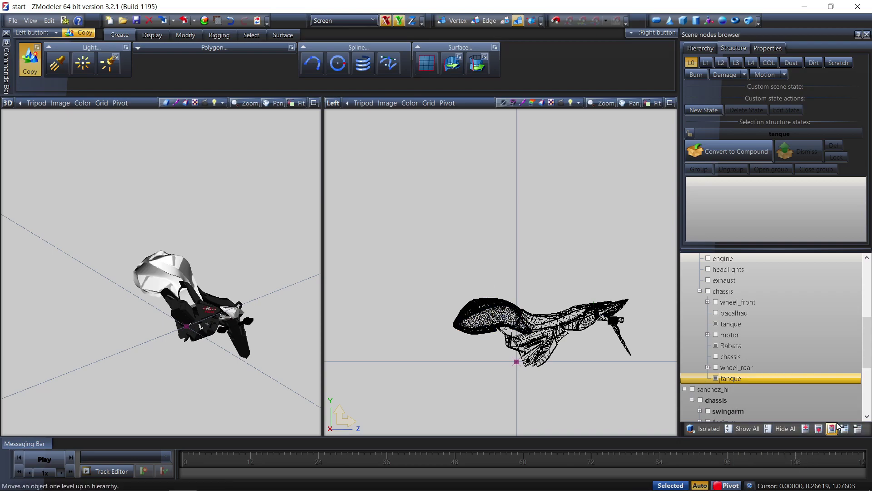
click(716, 323)
- Attach the flipped tanque copy and the original tanque into one double-sided mesh
click(178, 35)
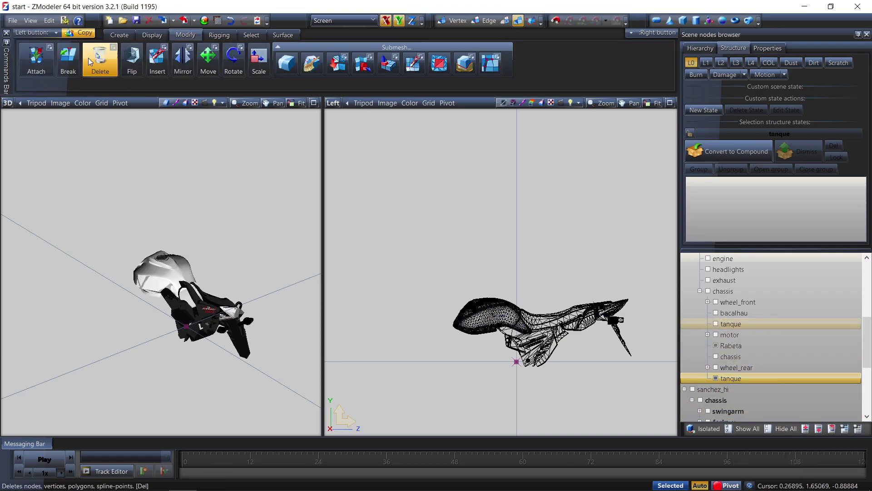
click(36, 59)
click(609, 326)
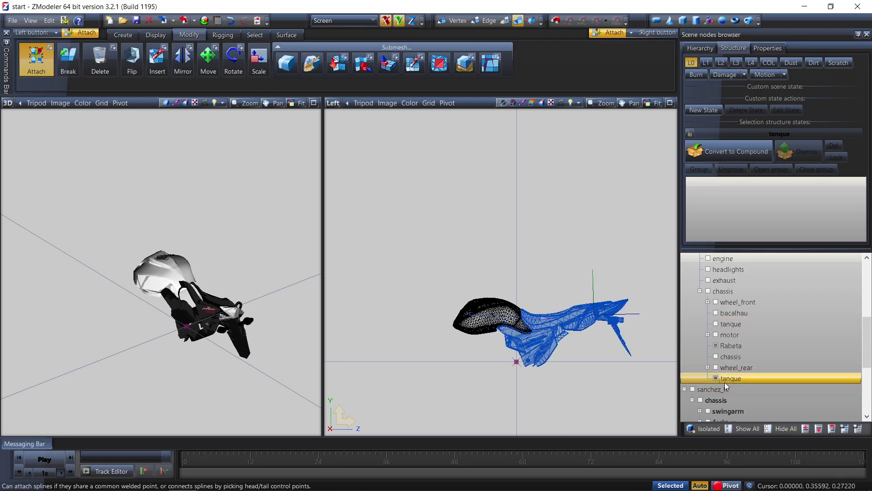
click(714, 323)
click(716, 323)
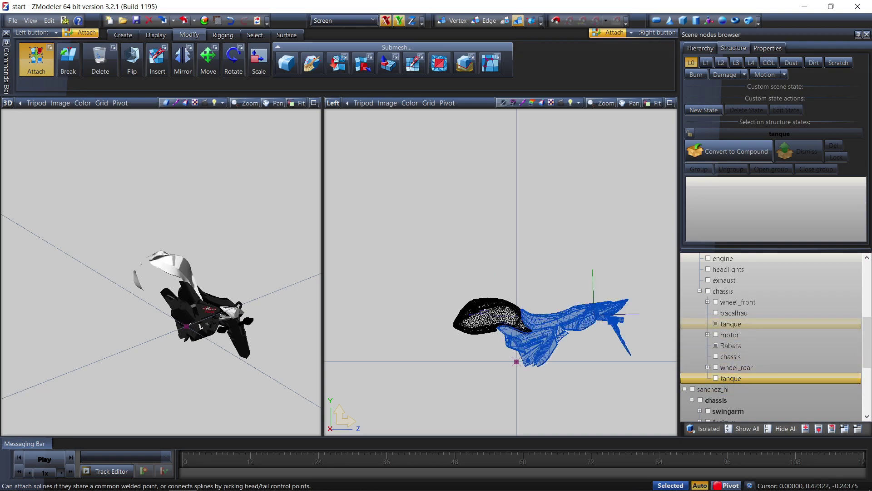
click(476, 314)
- Attach the double-sided tanque mesh to the Rabeta mesh
middle_drag(272, 318, 363, 358)
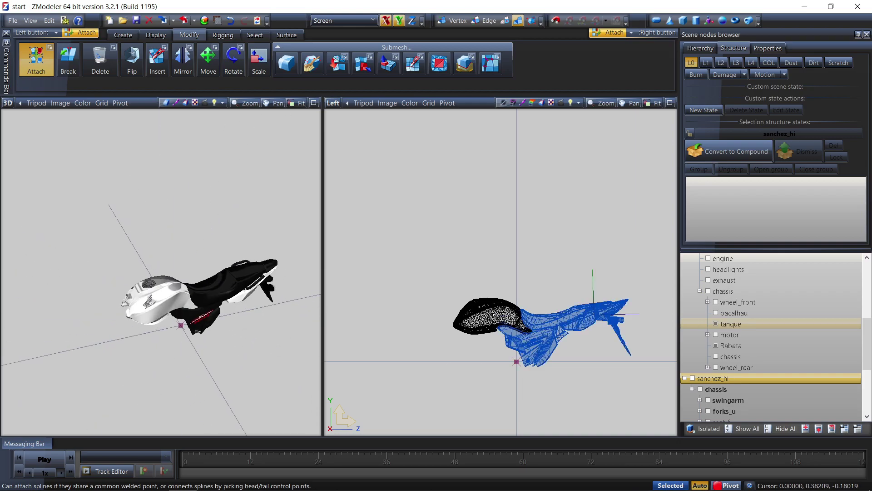
click(570, 316)
middle_drag(273, 314, 185, 302)
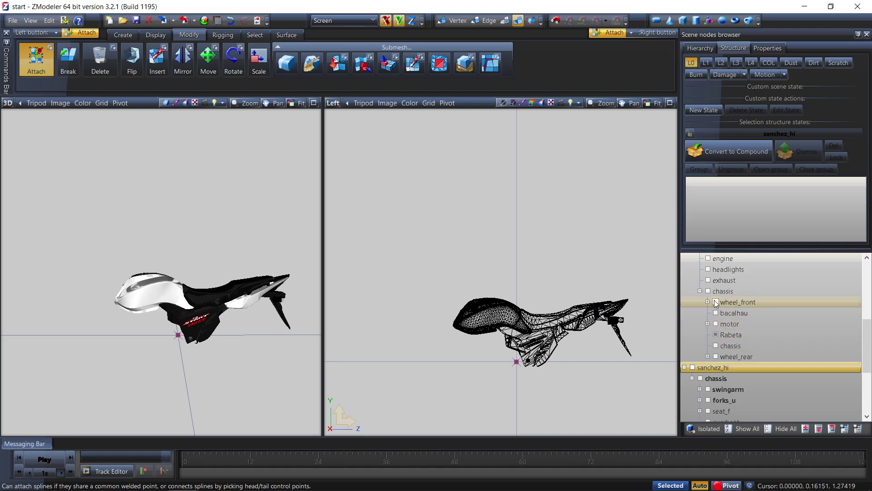
- Show the bodyshell under the sanchez_hi chassis and dismiss its compound structure
click(723, 335)
middle_drag(253, 331, 218, 308)
scroll(772, 345, down, 4)
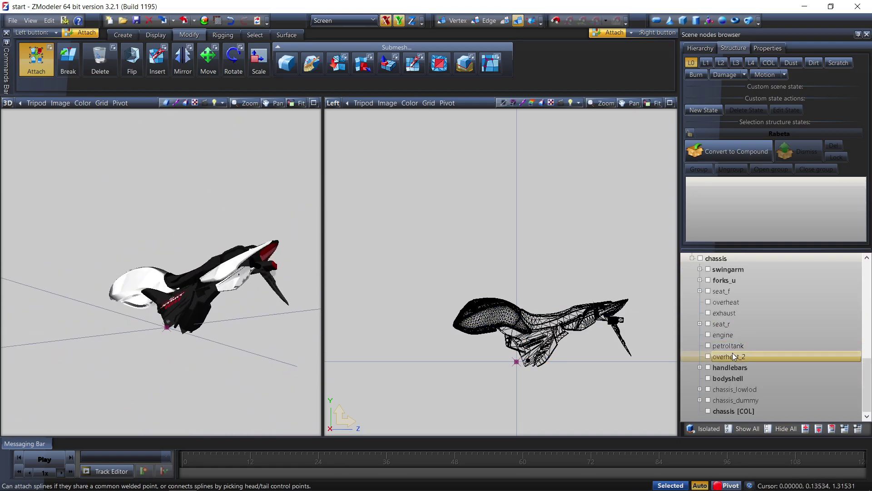
click(708, 378)
click(725, 378)
click(802, 153)
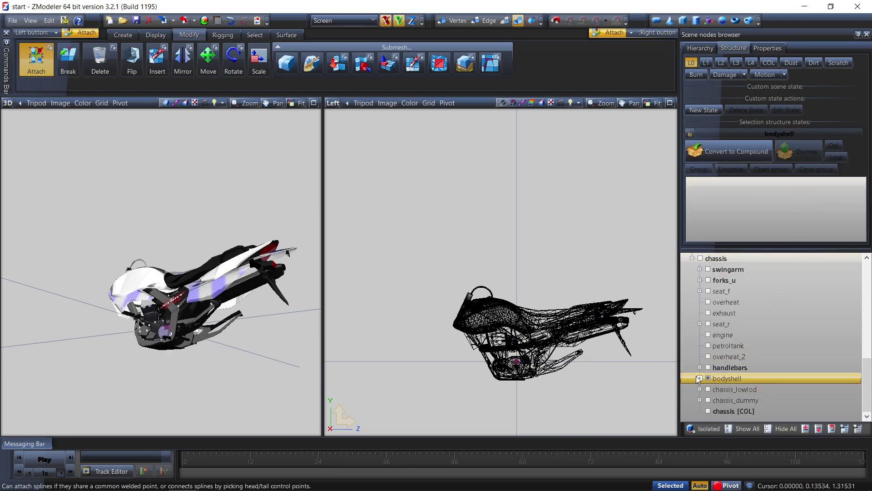
- Delete the stock bodyshell mesh, put the Rabeta mesh in its place, and convert the new bodyshell to a compound
right_click(733, 389)
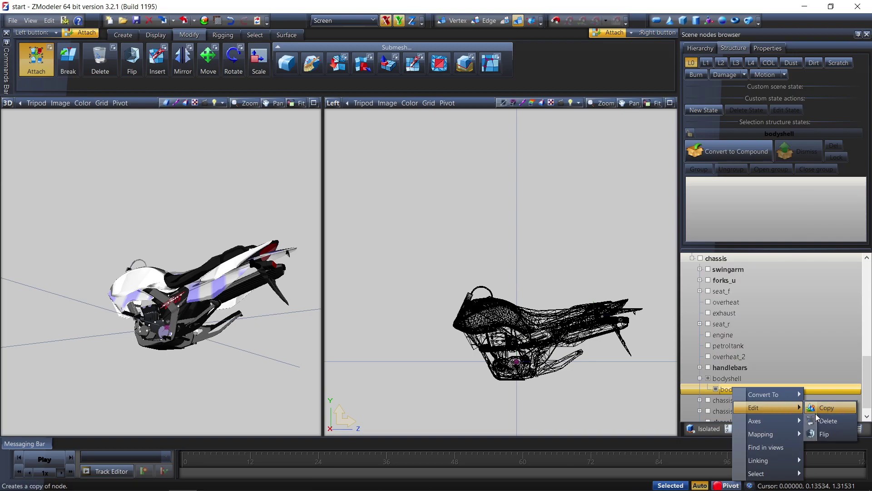
click(817, 415)
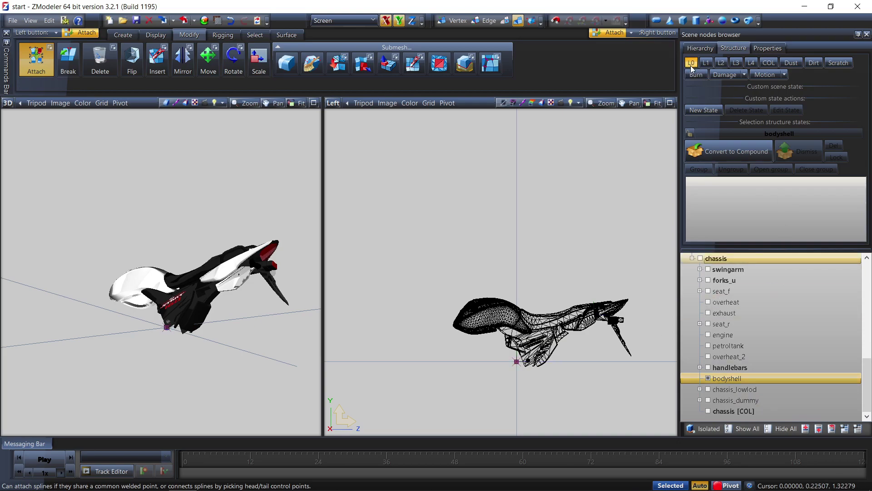
click(688, 152)
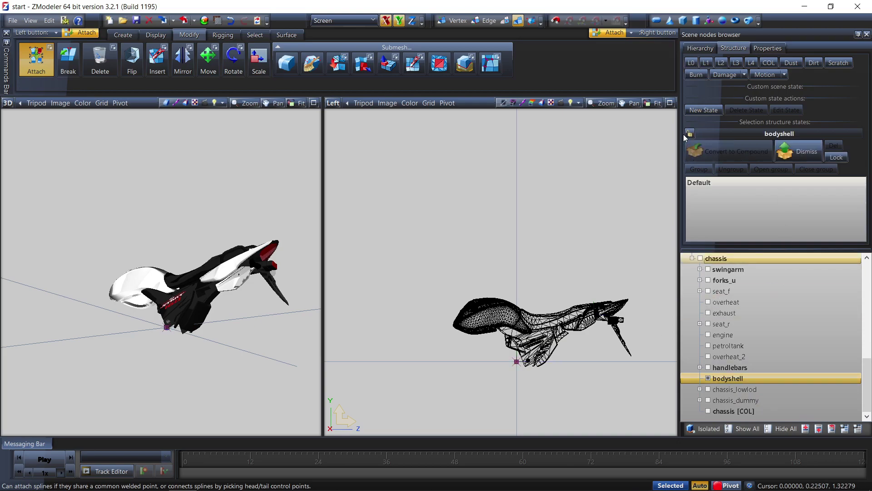
click(687, 135)
- Hide the new bodyshell and show the bacalhau mesh under the Start chassis on its own
scroll(773, 336, up, 3)
click(731, 312)
drag(731, 313, 750, 223)
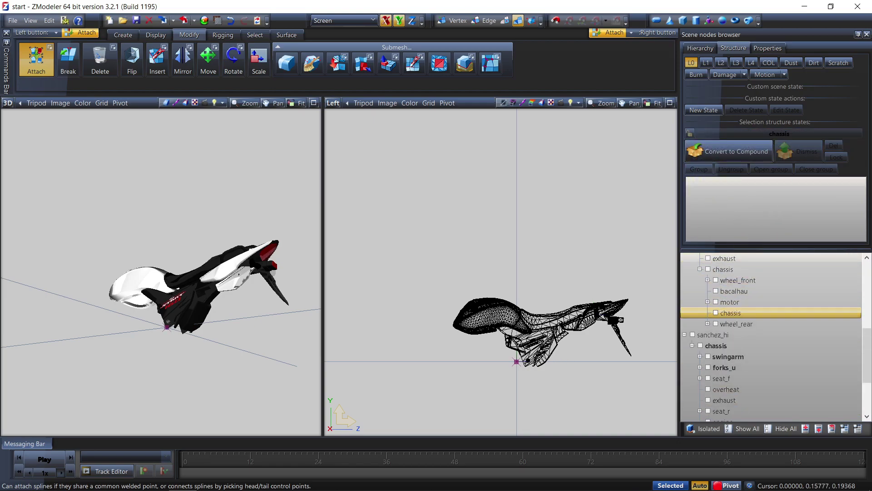
scroll(718, 368, down, 3)
click(717, 368)
scroll(724, 354, up, 2)
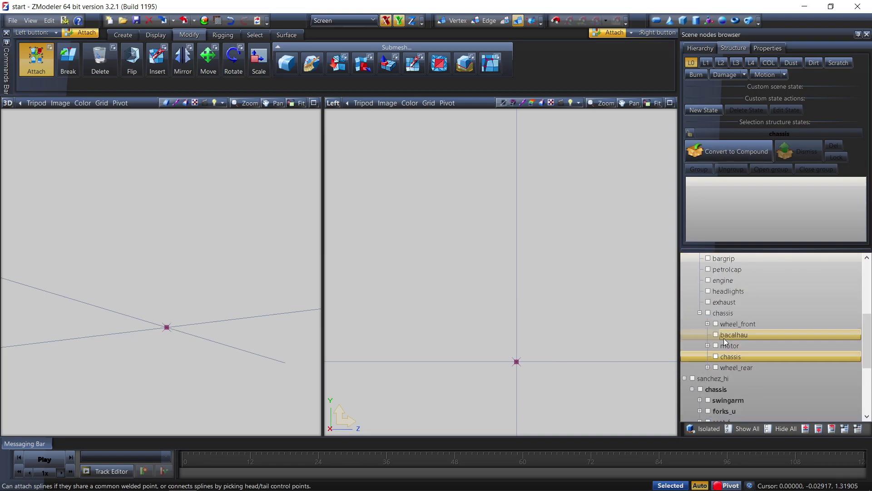
click(717, 335)
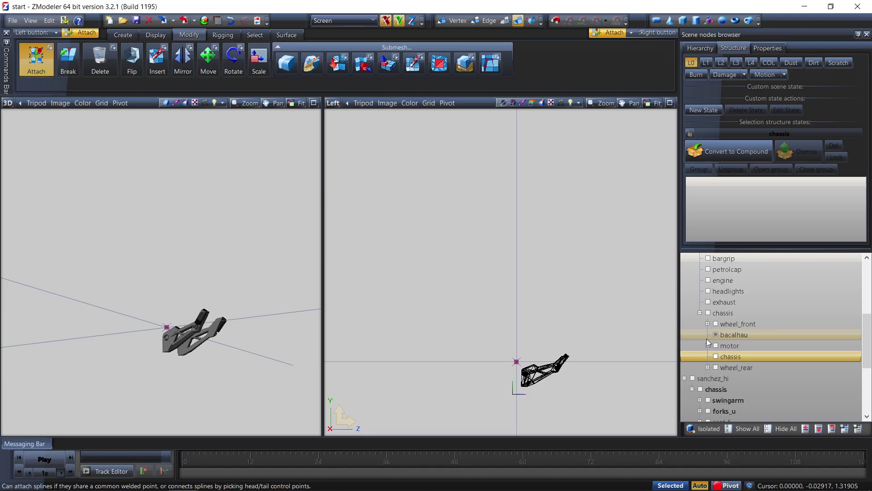
middle_drag(229, 346, 213, 362)
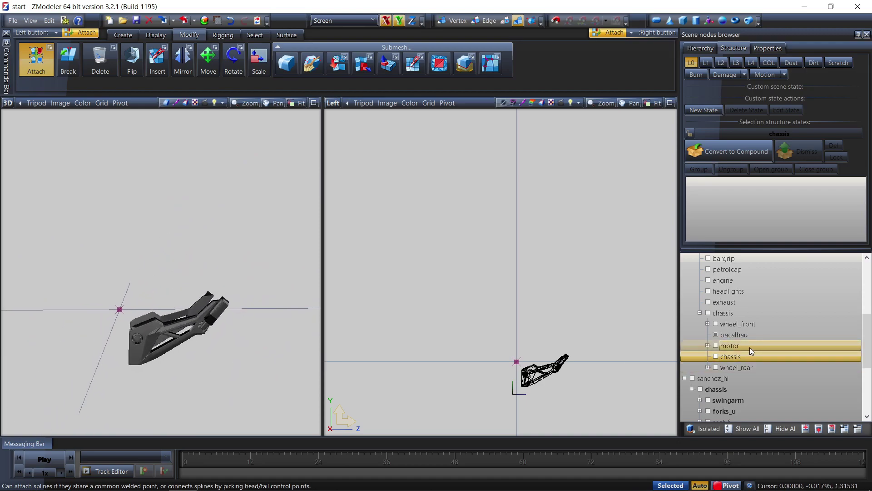
- Show the sanchez_hi bodyshell again and attach the bacalhau mesh to it
scroll(591, 363, down, 2)
drag(591, 364, 711, 378)
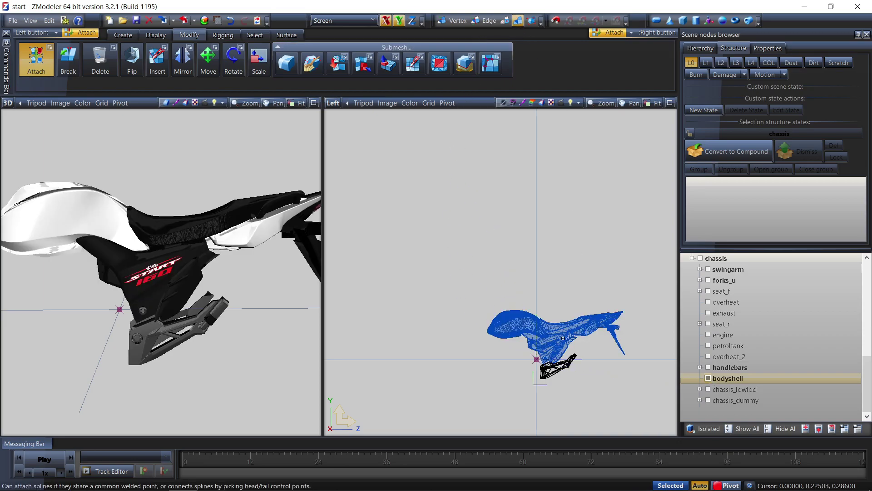
middle_drag(260, 365, 248, 349)
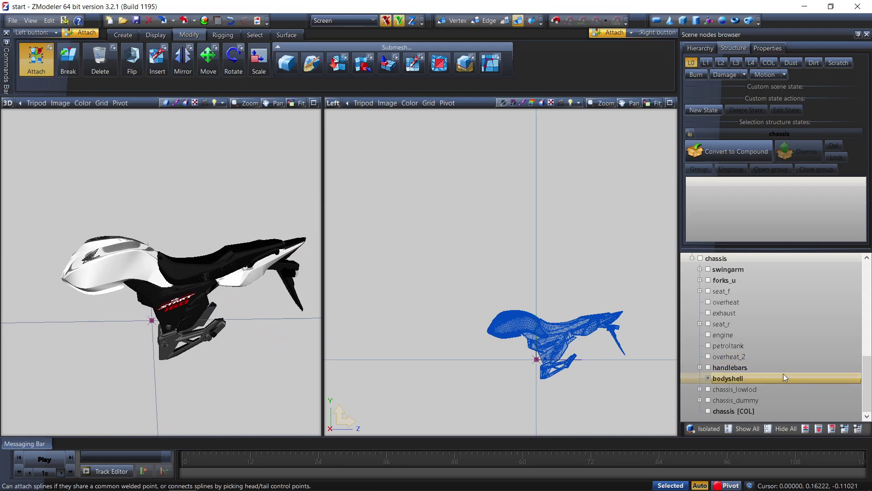
- Hide the bodyshell and show both the parent and child Escapamento exhaust meshes under motor
click(709, 378)
scroll(729, 342, up, 3)
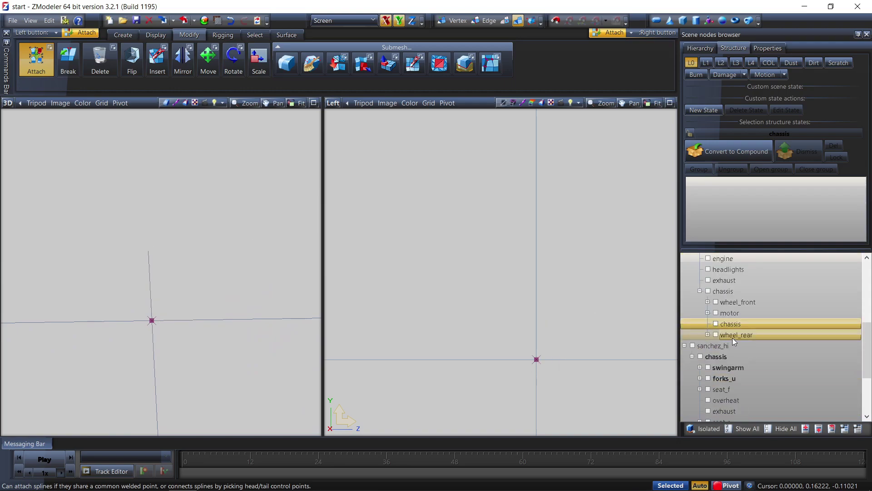
click(707, 313)
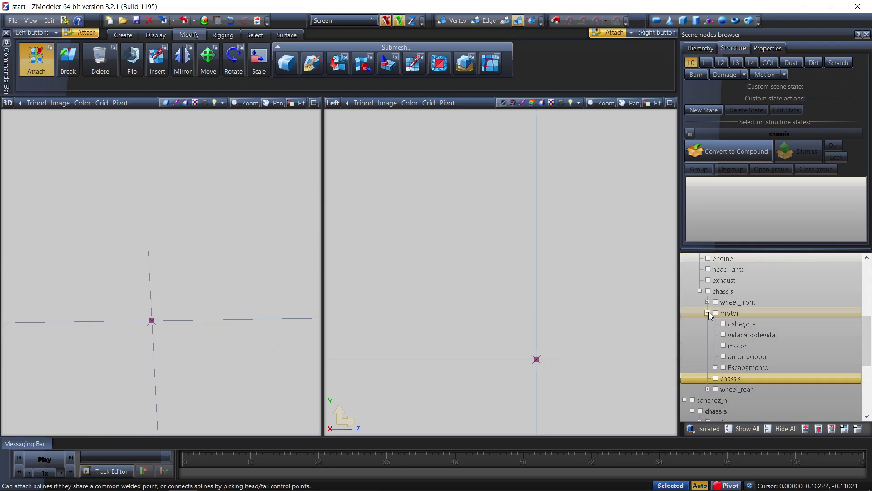
click(715, 367)
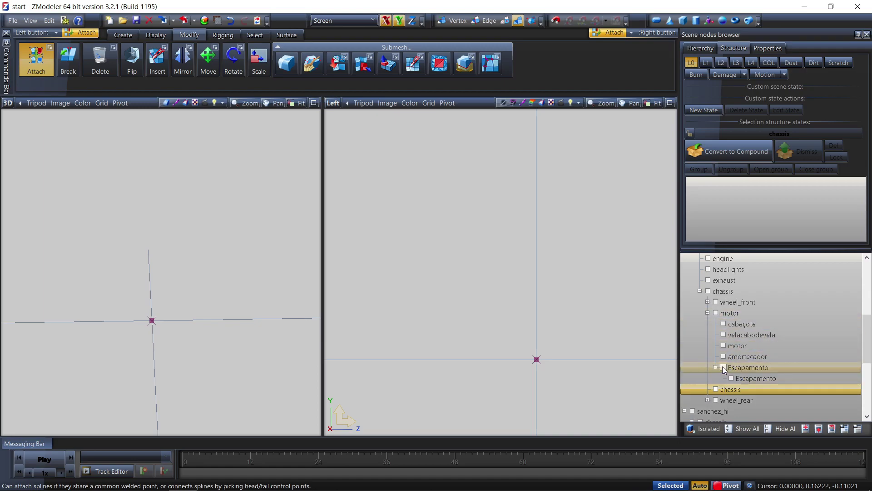
click(732, 378)
click(725, 367)
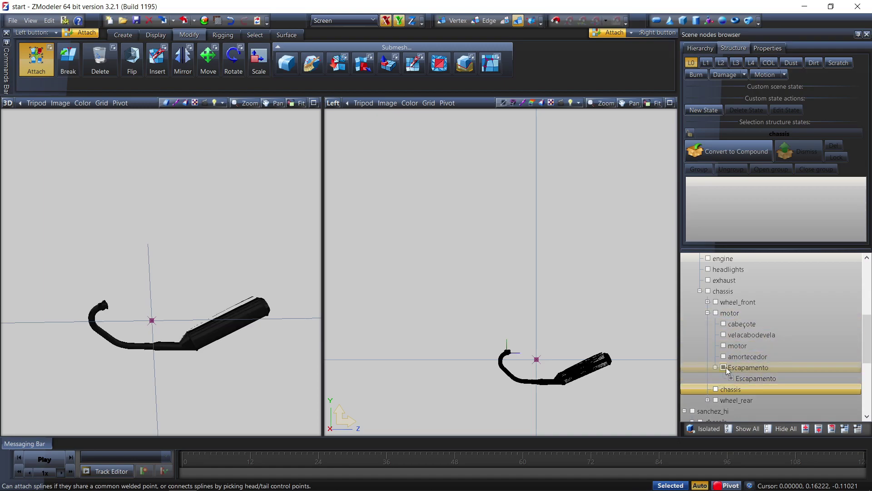
middle_drag(253, 384, 333, 390)
middle_drag(246, 363, 238, 337)
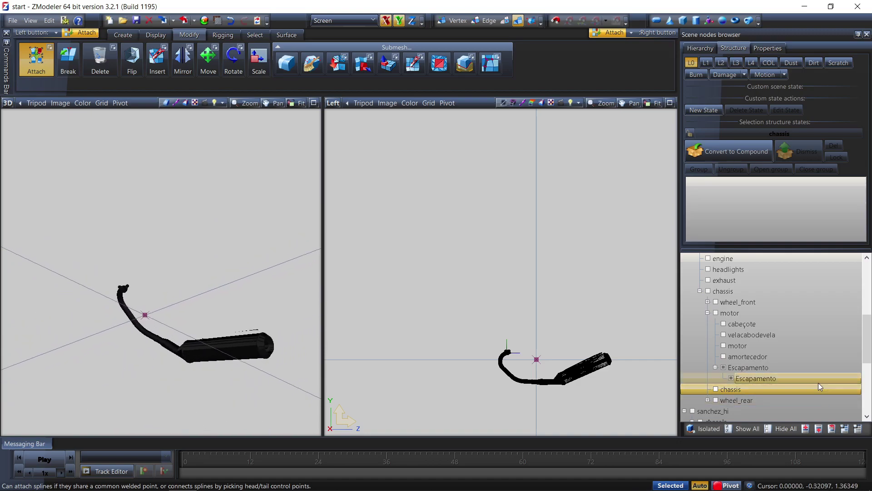
- Hide the parent Escapamento, duplicate the child Escapamento mesh, flip the copy's faces, and hide the child original
click(722, 368)
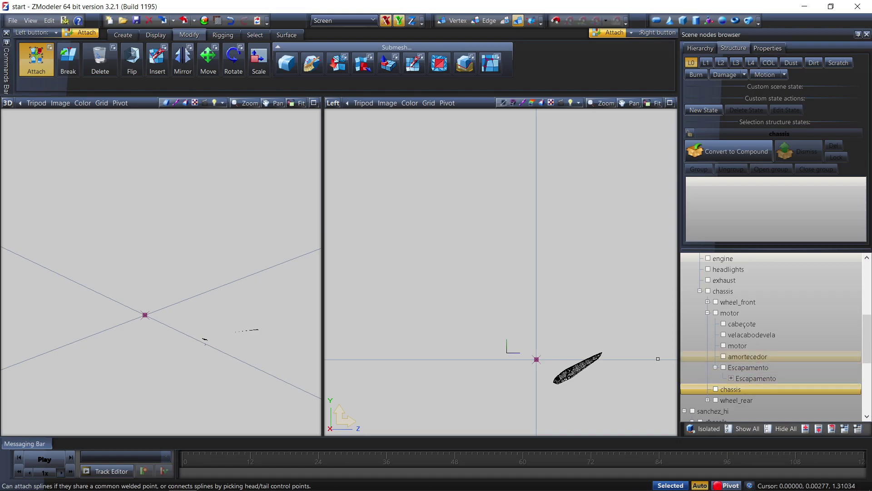
click(124, 34)
click(37, 61)
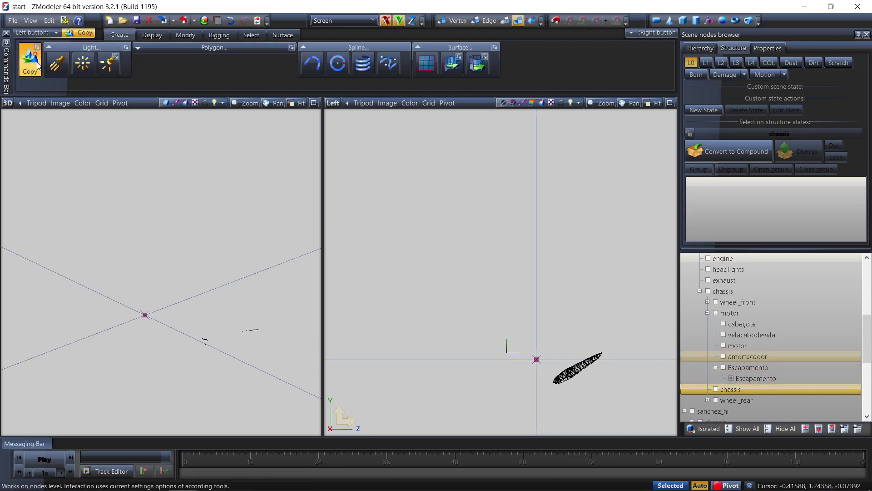
click(577, 368)
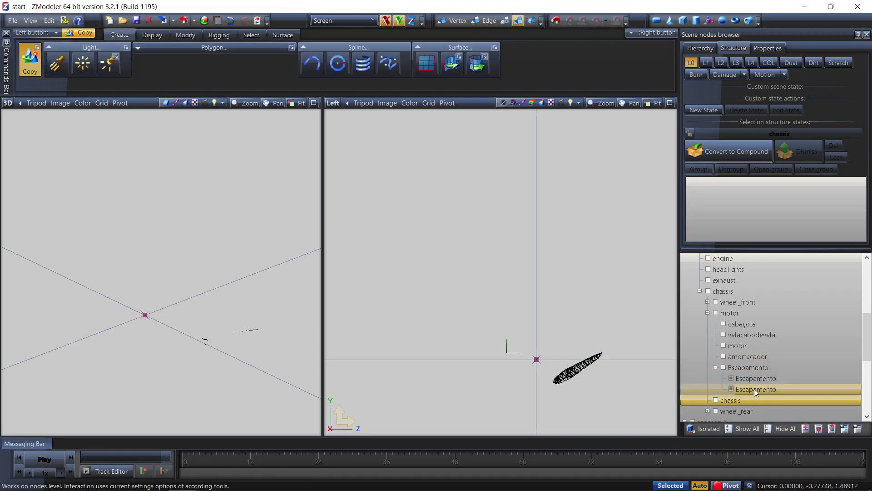
right_click(767, 388)
mouse_move(798, 409)
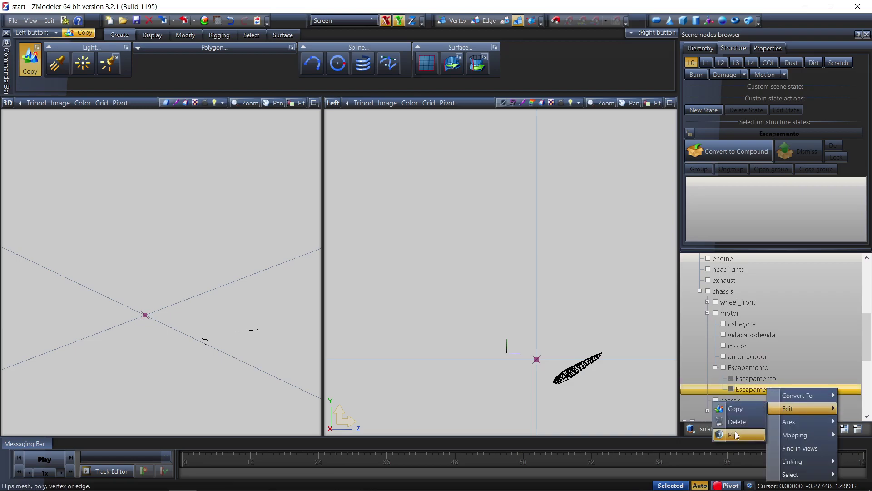
click(734, 405)
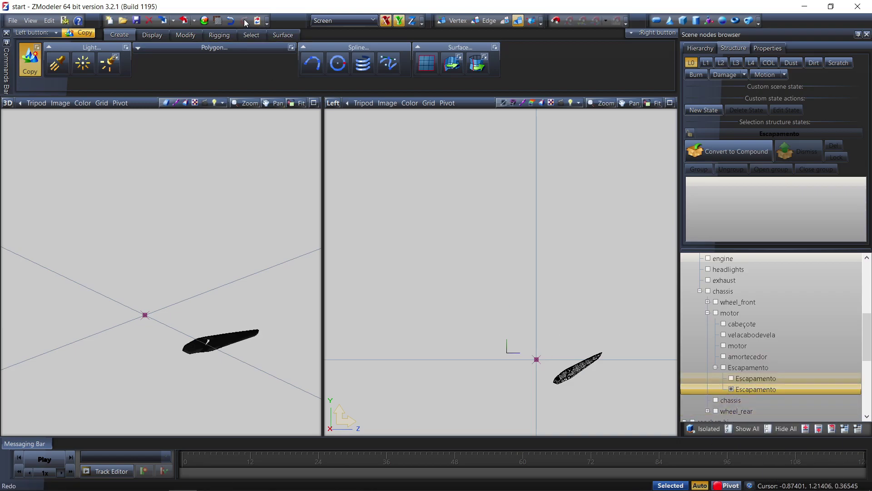
- Attach the flipped child Escapamento copy and its original into one double-sided mesh
click(185, 34)
click(36, 59)
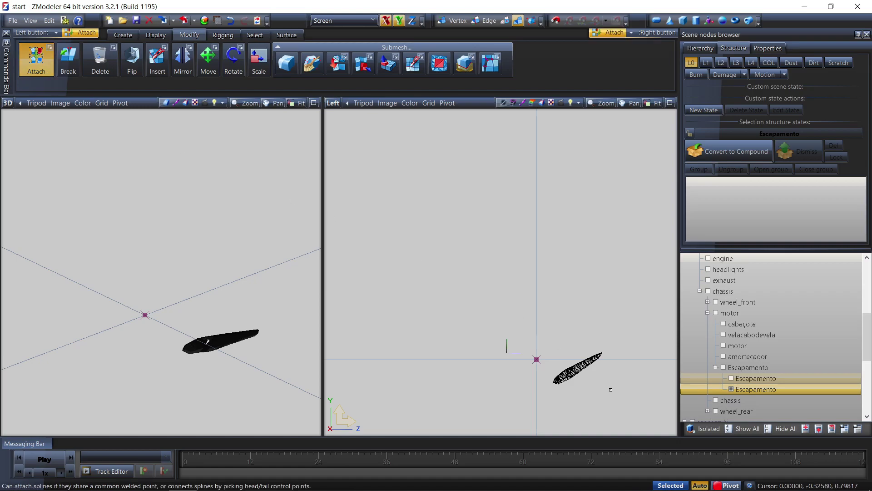
click(207, 340)
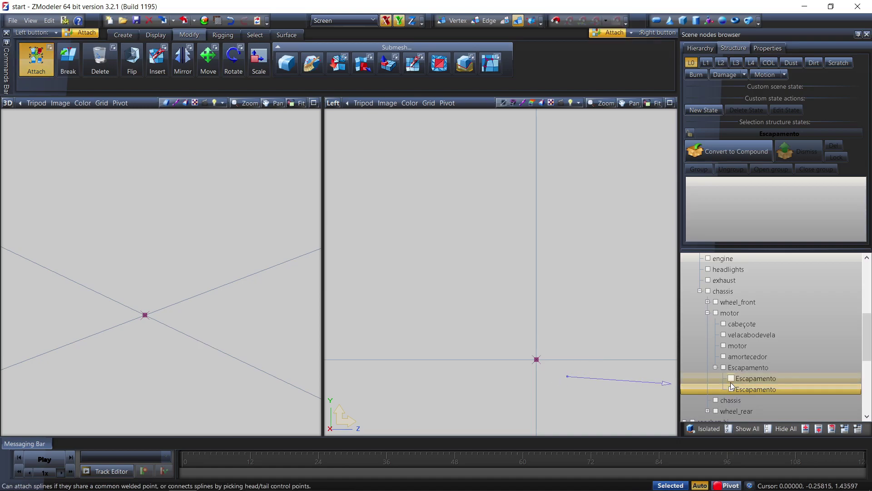
click(758, 377)
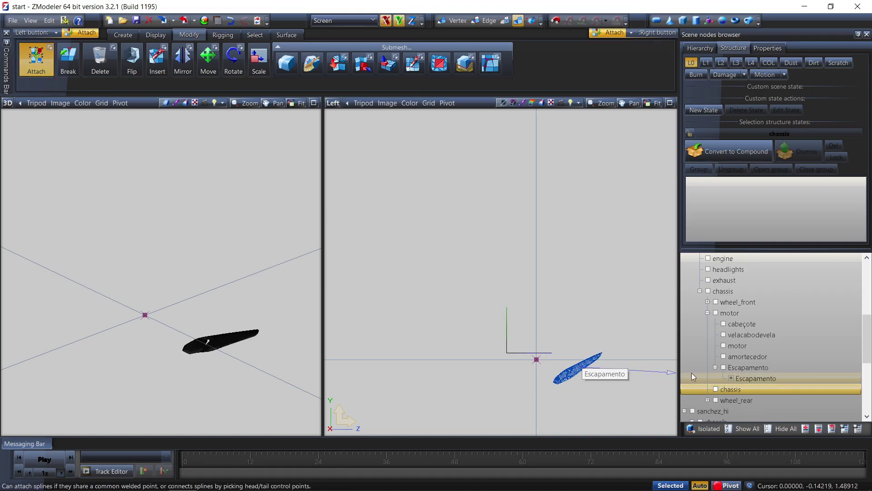
- Show the parent Escapamento exhaust and attach the double-sided child Escapamento mesh to it
click(762, 371)
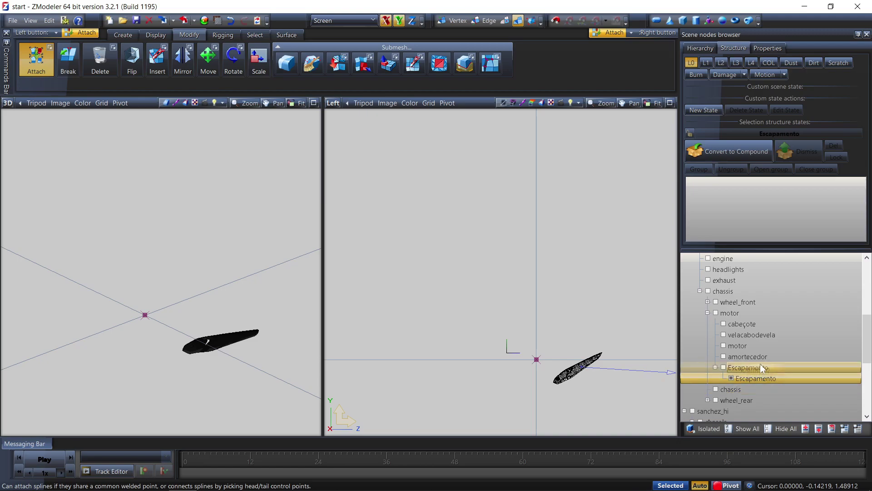
click(761, 362)
click(726, 380)
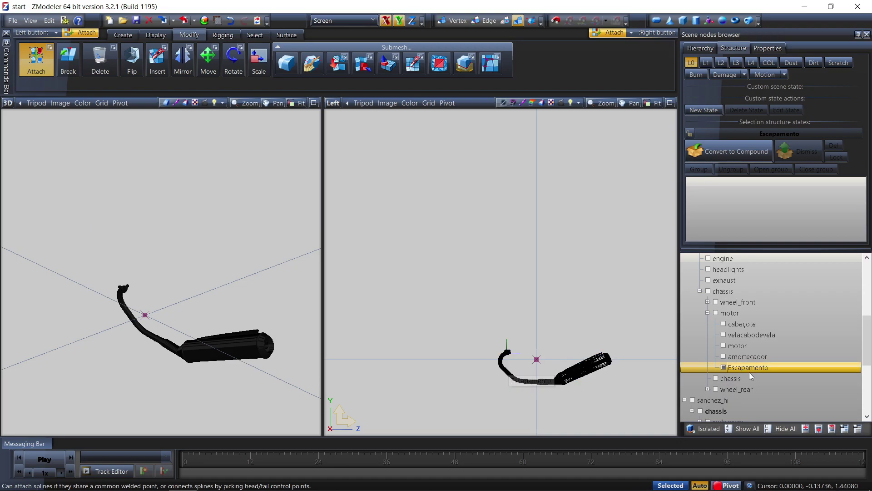
- Show the amortecedor shock absorbers under motor together with the sanchez_hi swingarm
click(722, 356)
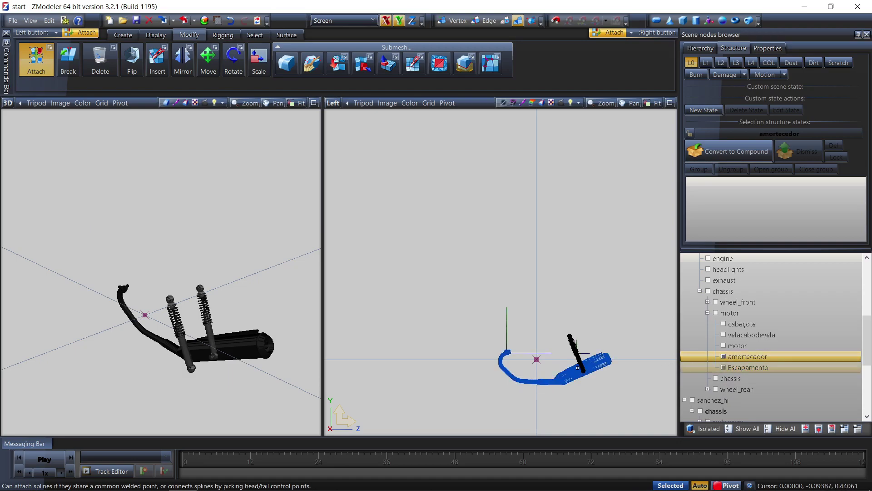
mouse_move(204, 364)
middle_down()
mouse_move(158, 372)
mouse_move(199, 378)
middle_up()
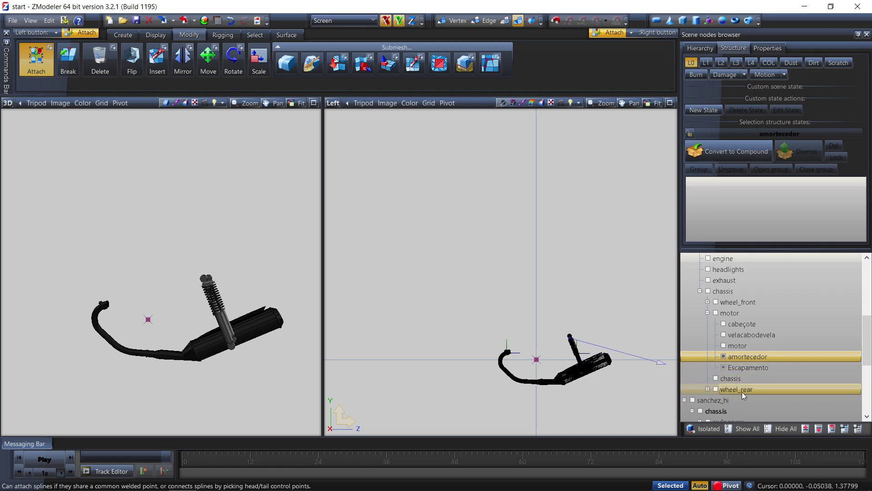
scroll(750, 391, down, 3)
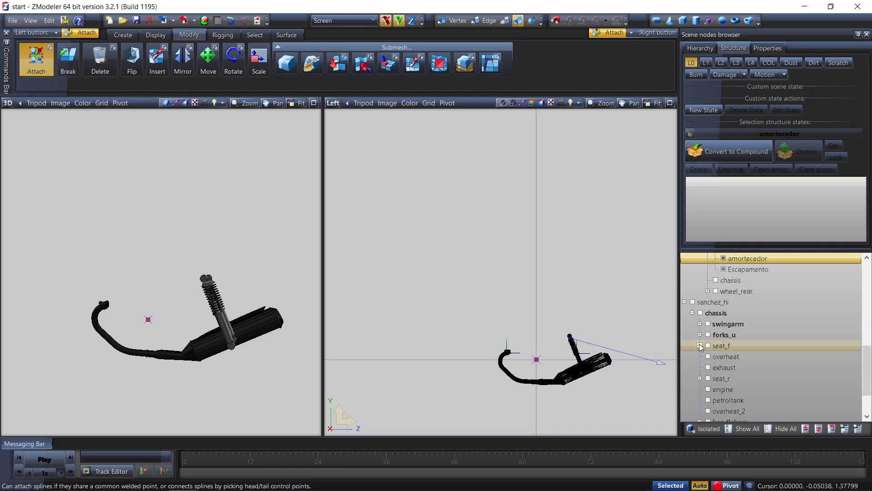
click(699, 323)
click(709, 325)
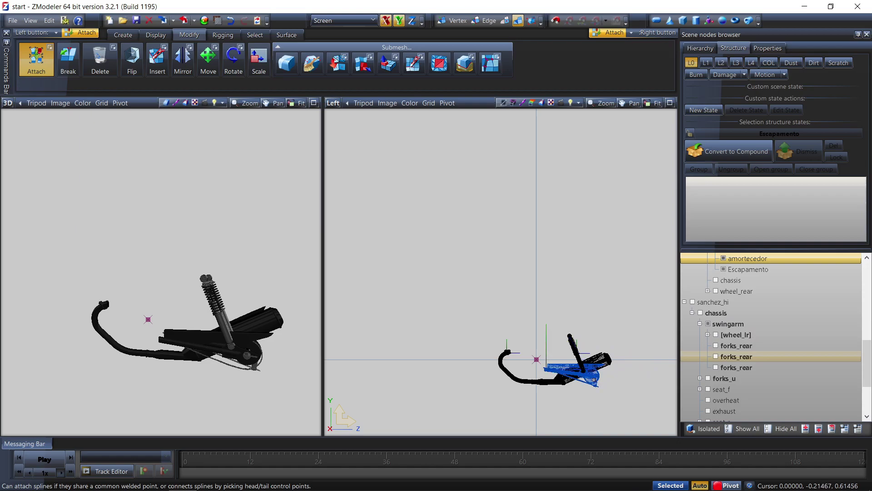
- Try to attach the amortecedor mesh to the swingarm, and undo the attachment
click(590, 377)
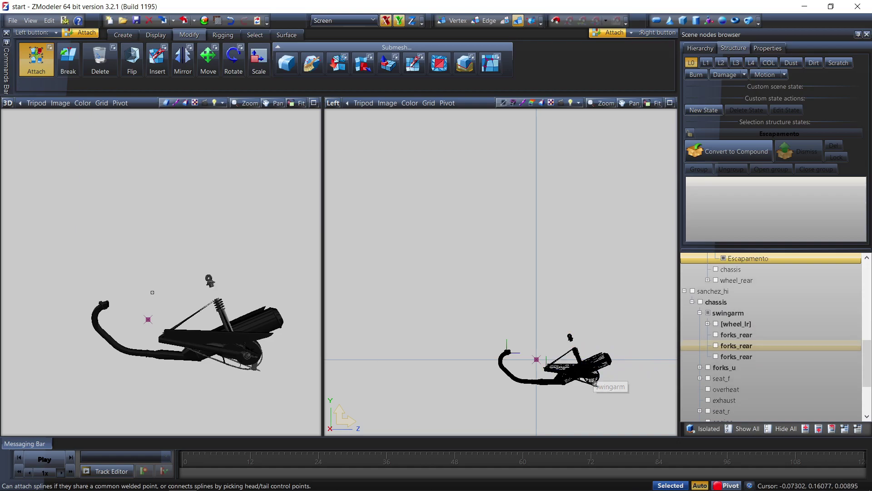
click(231, 26)
- With Escapamento hidden, convert amortecedor to a compound object and make it a child of the sanchez_hi swingarm
middle_drag(245, 271, 289, 307)
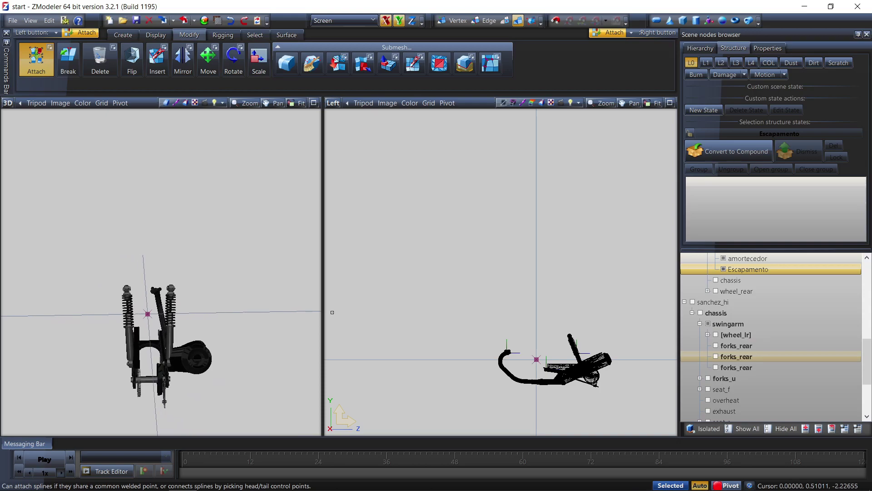
scroll(729, 309, up, 1)
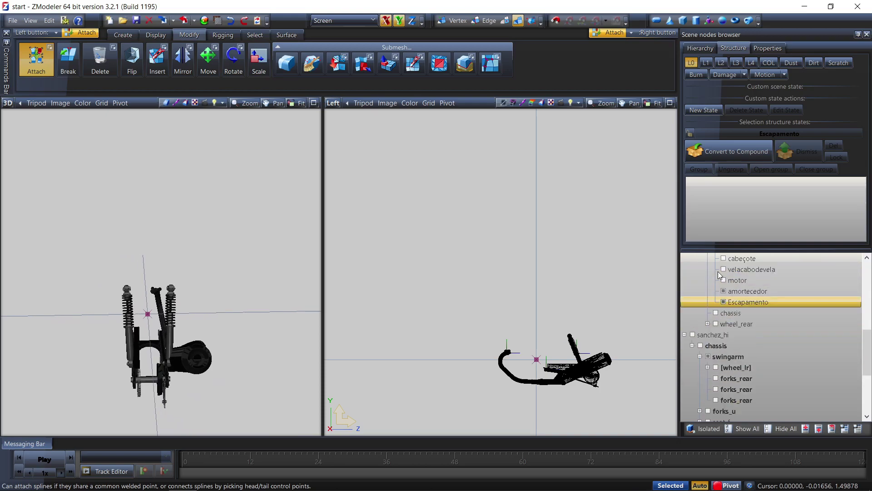
click(723, 301)
click(738, 292)
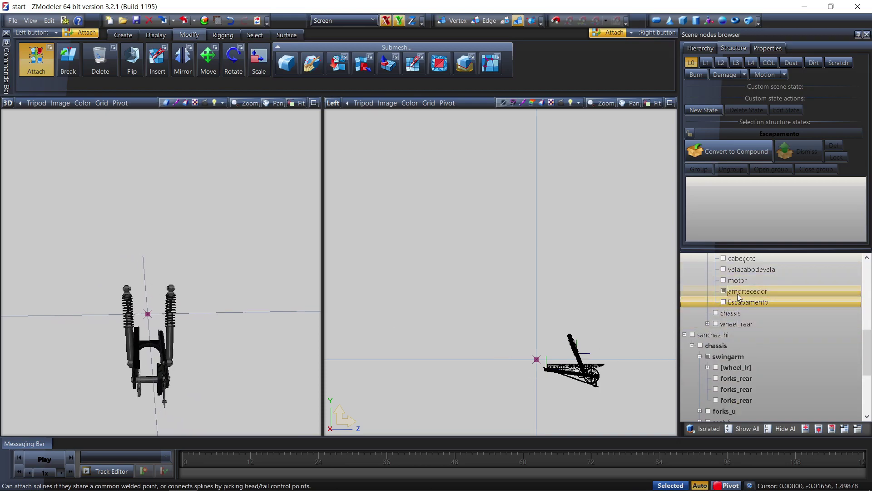
click(720, 150)
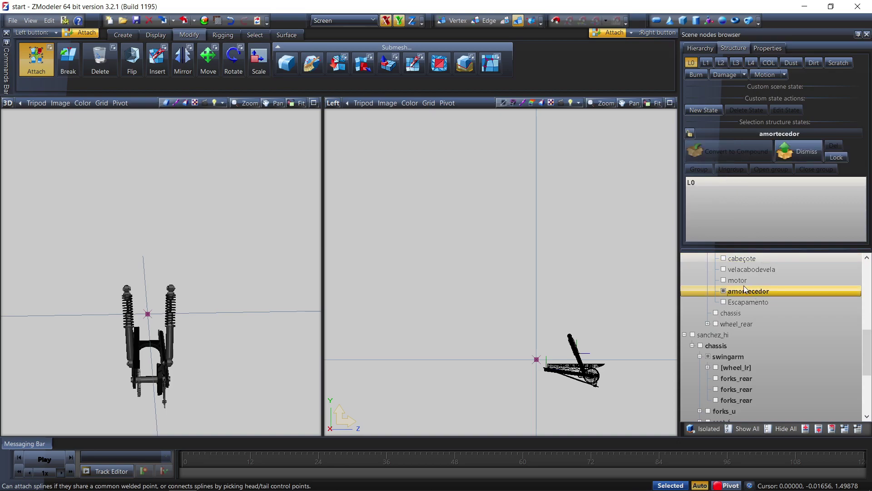
drag(745, 288, 735, 355)
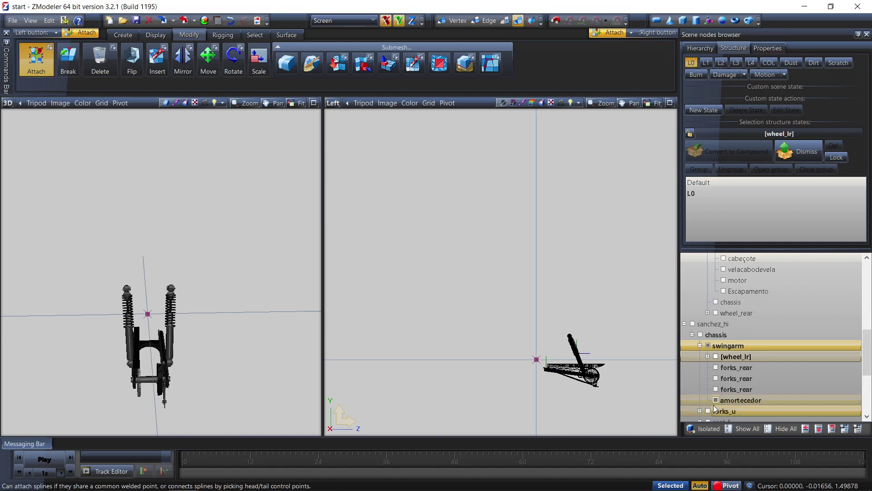
- Examine the forks_rear meshes under swingarm by toggling the visibility of the individual meshes and their parent
click(718, 389)
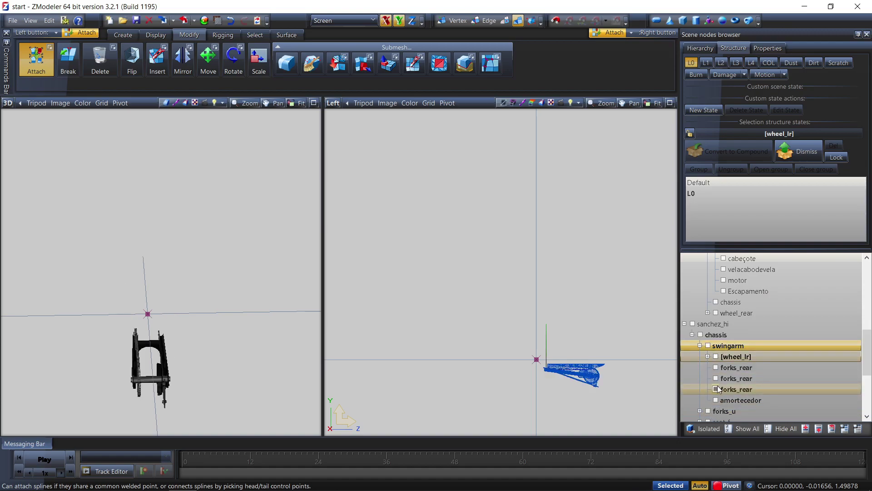
mouse_move(718, 389)
mouse_down()
mouse_move(716, 369)
mouse_move(718, 390)
mouse_up()
middle_drag(282, 389, 241, 364)
click(717, 379)
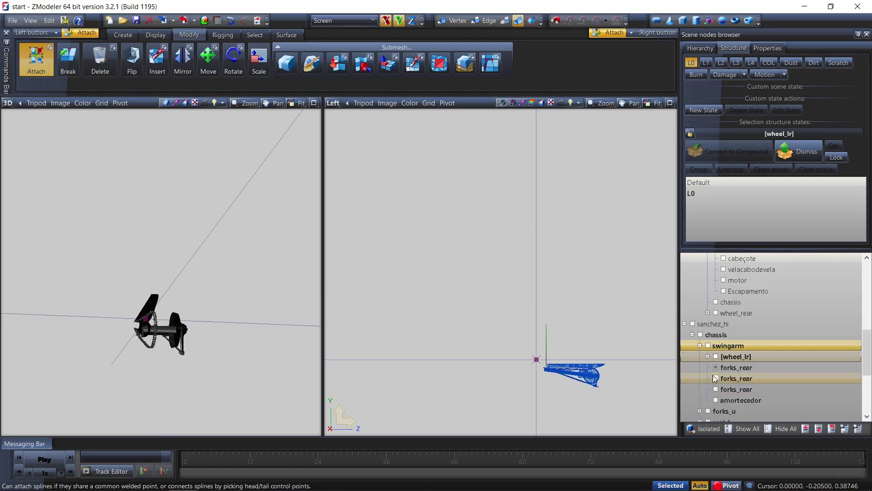
click(716, 379)
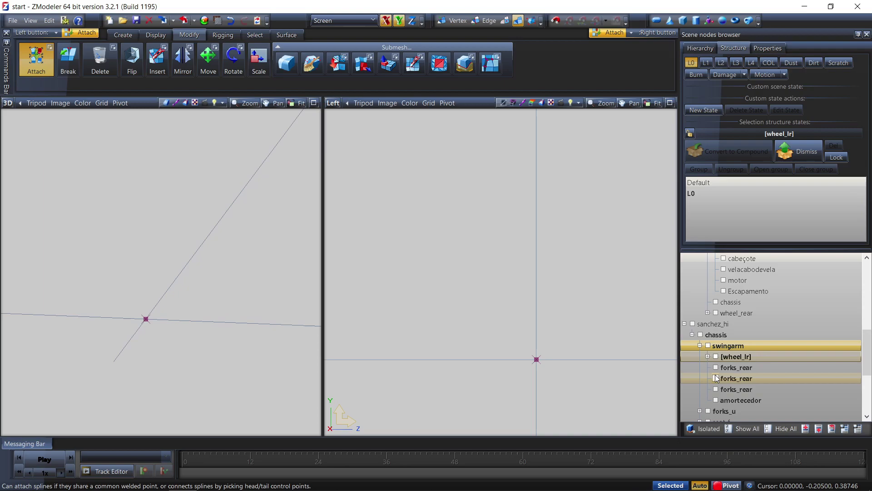
click(716, 378)
click(716, 378)
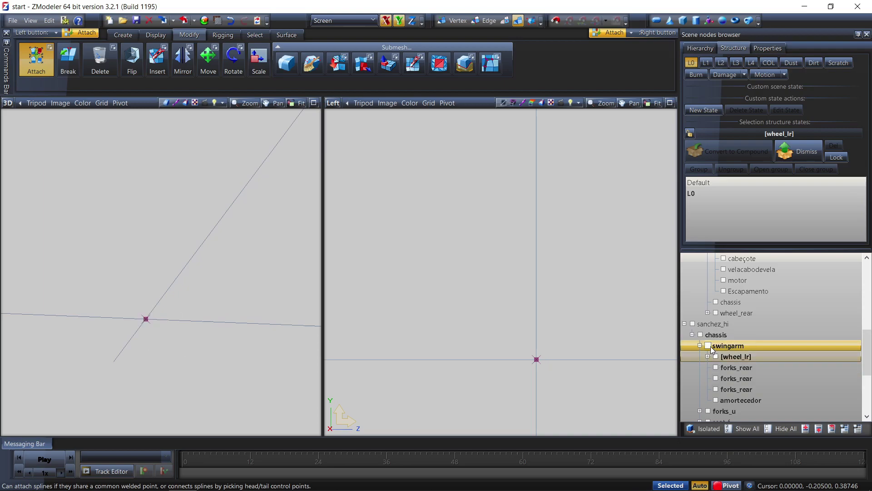
click(709, 346)
click(708, 346)
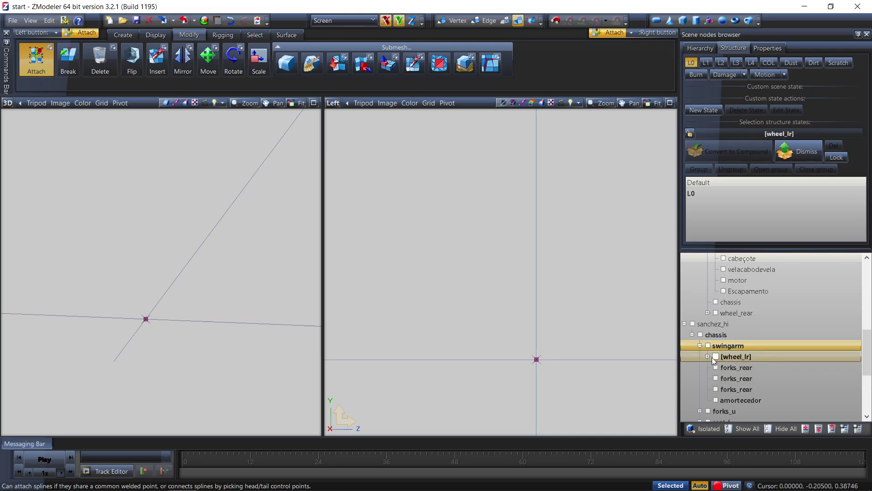
- Delete the second and third forks_rear meshes under the sanchez_hi swingarm
click(732, 381)
ctrl+click(733, 385)
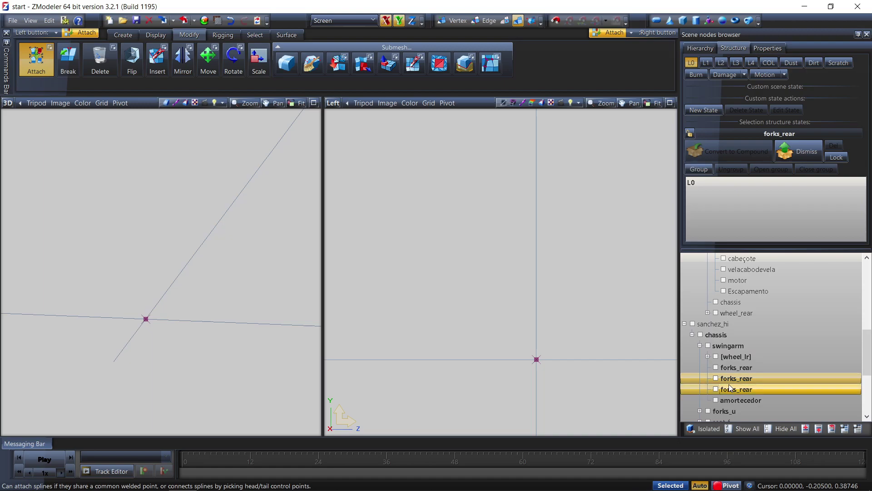
right_click(730, 384)
mouse_move(747, 404)
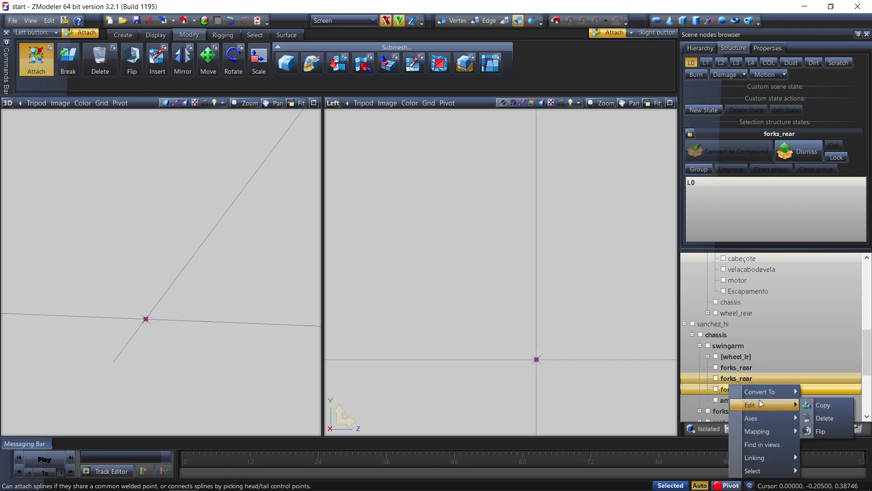
click(819, 416)
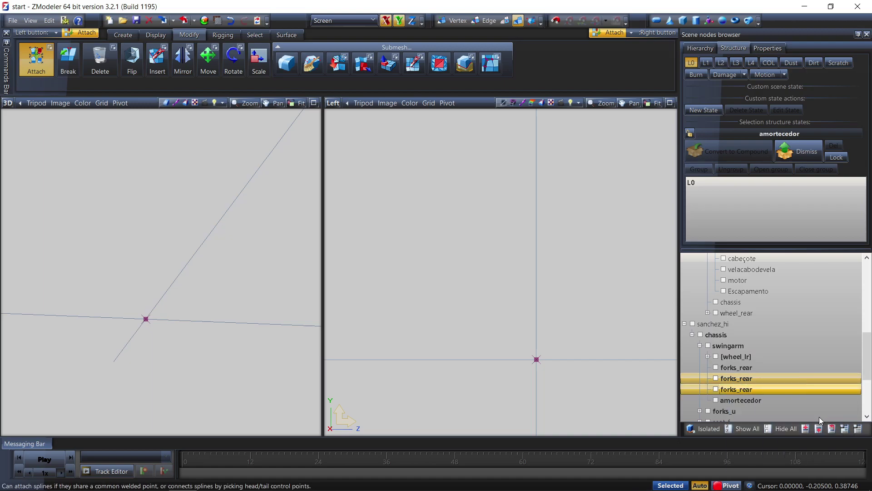
- Show the remaining forks_rear mesh under swingarm and bring up the local axes commands
click(715, 367)
click(153, 35)
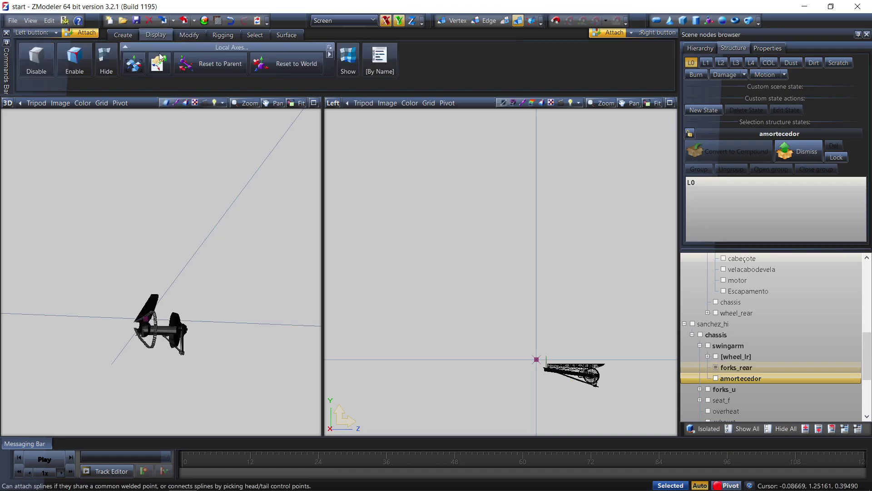
- Show the amortecedor shock absorbers and copy the forks_rear local axes onto them
click(160, 63)
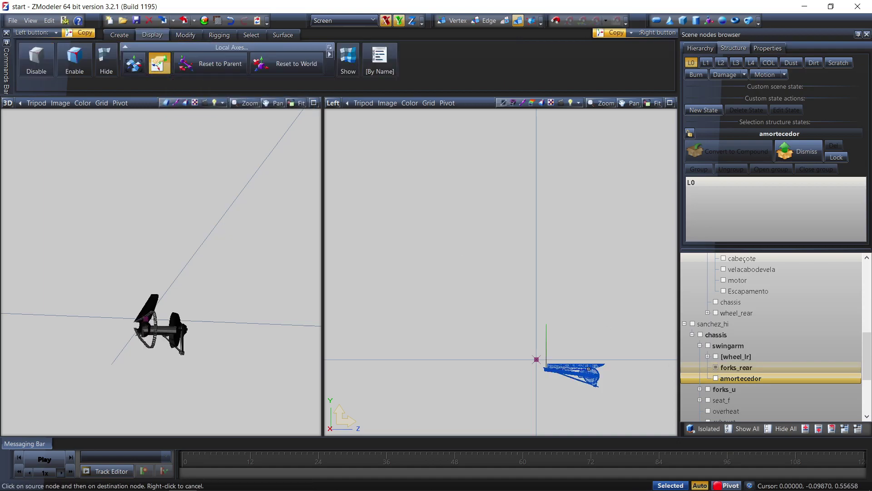
click(715, 377)
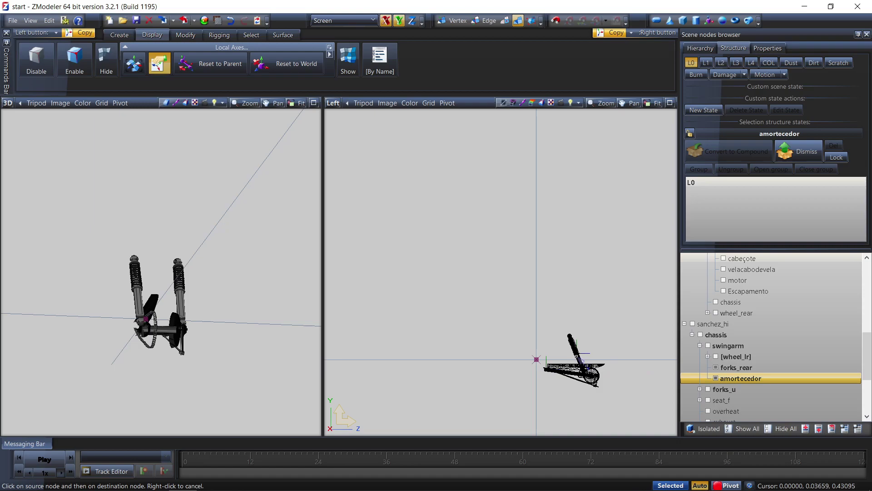
middle_drag(214, 336, 254, 343)
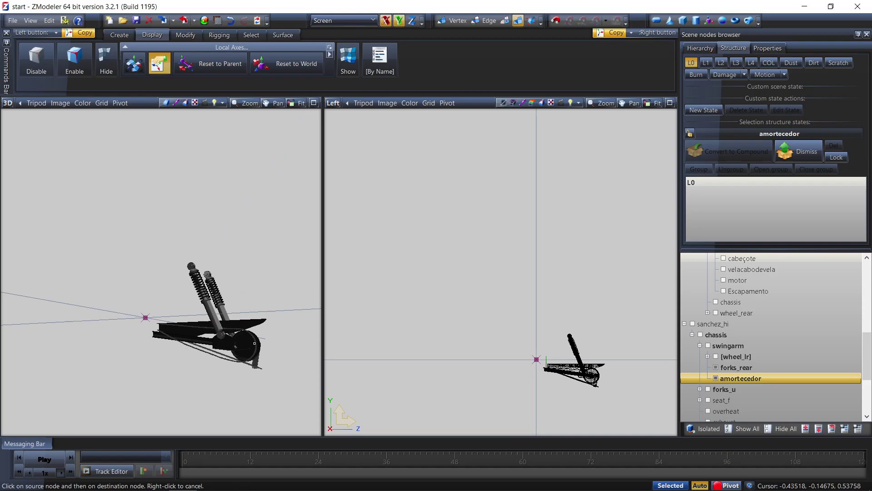
- Hide the swingarm parts and show the motor group with its Escapamento, motor, velacabodevela and cabeçote meshes
click(699, 345)
scroll(727, 341, up, 2)
click(724, 356)
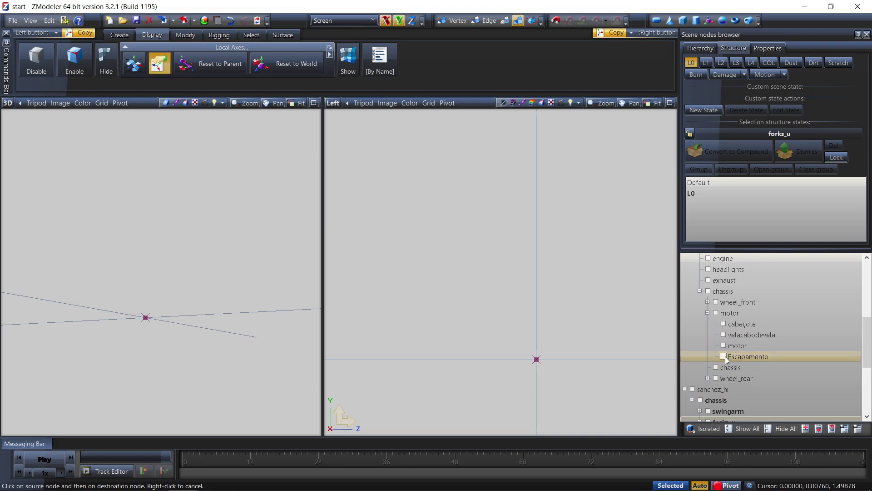
click(725, 344)
click(724, 336)
click(724, 325)
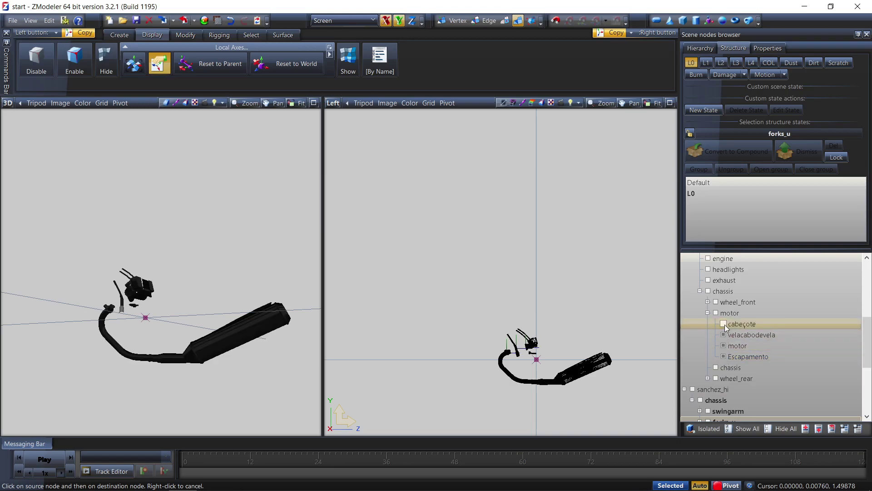
click(716, 312)
- Select the motor group with its cabeçote, velacabodevela, motor and Escapamento meshes and convert them to compounds
click(737, 345)
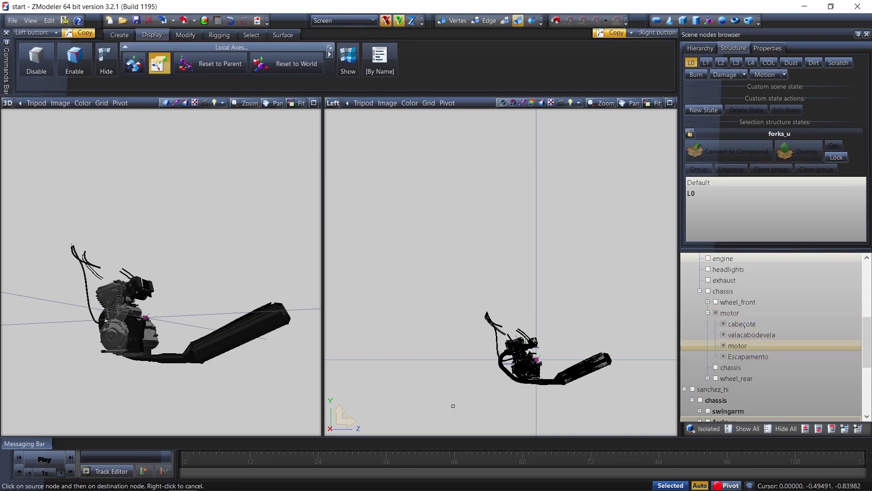
mouse_move(264, 370)
middle_down()
mouse_move(203, 375)
mouse_move(182, 360)
mouse_move(192, 374)
mouse_move(255, 381)
middle_up()
ctrl+click(742, 356)
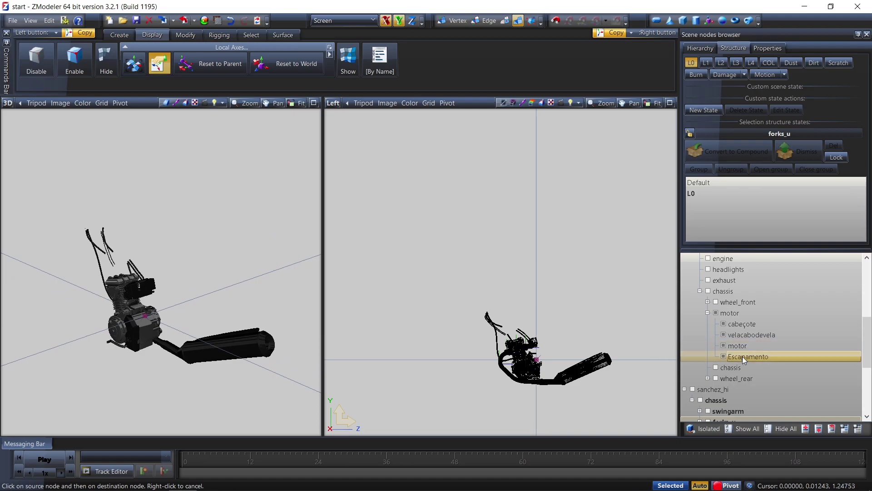
ctrl+click(742, 335)
ctrl+click(738, 323)
ctrl+click(736, 302)
ctrl+click(729, 281)
ctrl+click(729, 282)
ctrl+click(726, 312)
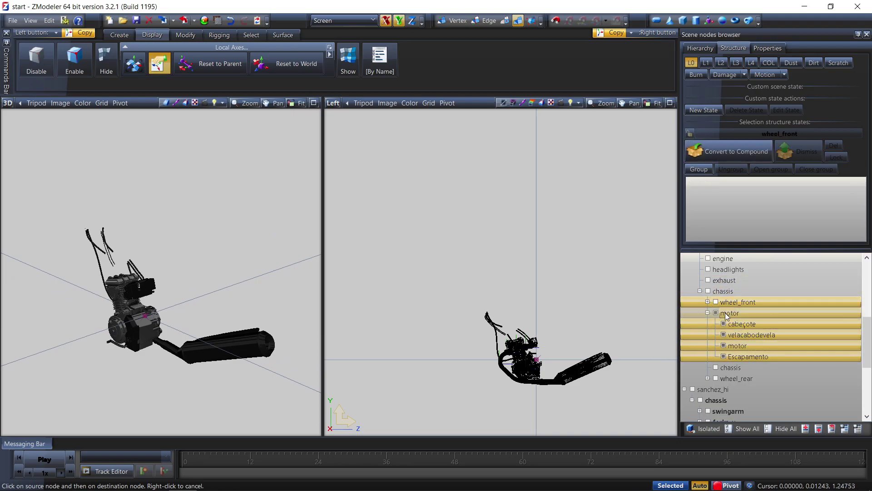
ctrl+click(725, 301)
ctrl+click(727, 258)
click(720, 157)
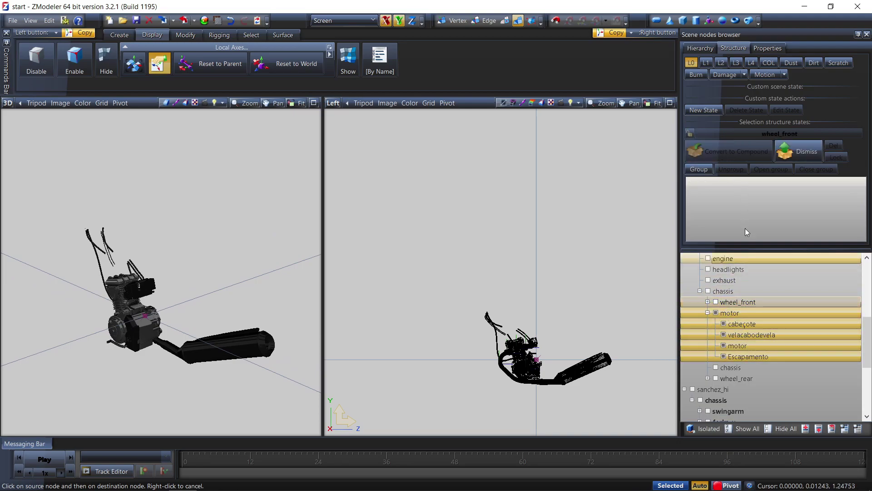
- Move the motor, cabeçote, velacabodevela and Escapamento nodes under bodyshell in sanchez_hi, and collapse bodyshell
click(741, 330)
ctrl+click(738, 356)
drag(737, 355, 737, 307)
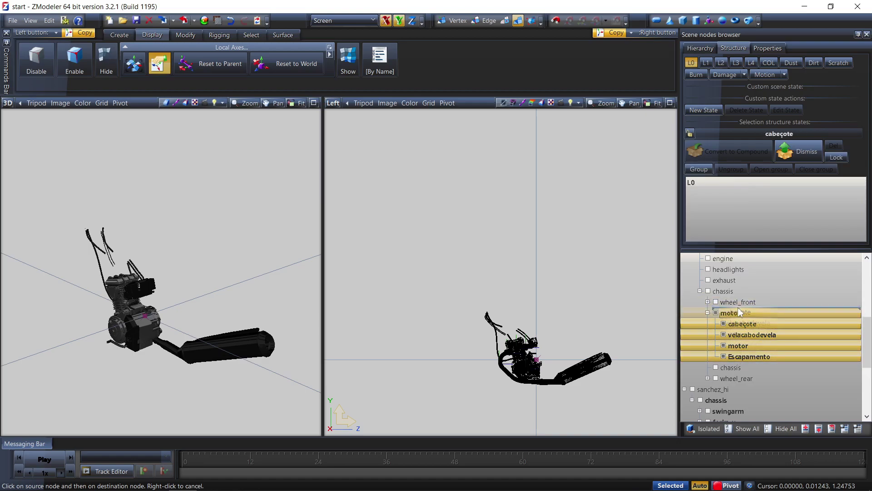
drag(732, 346, 732, 380)
scroll(768, 361, down, 4)
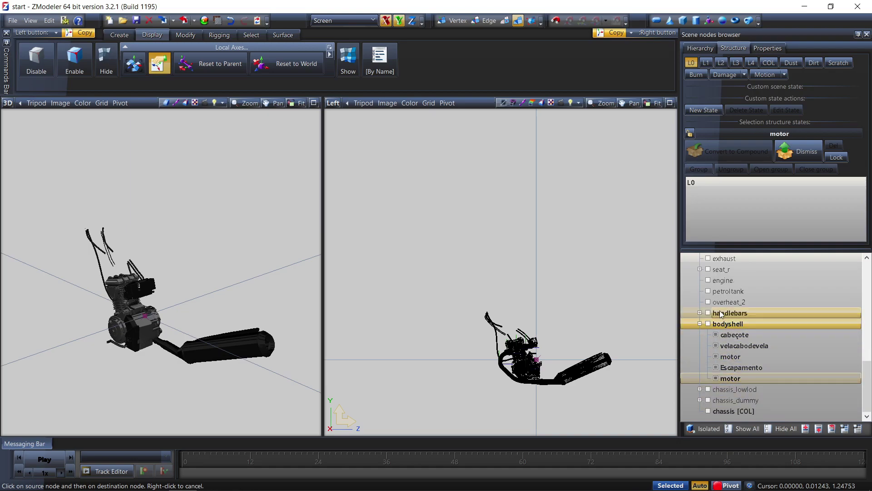
click(700, 323)
- Show the outer chassis and move the inner chassis node out to the same hierarchy level
scroll(722, 330, up, 4)
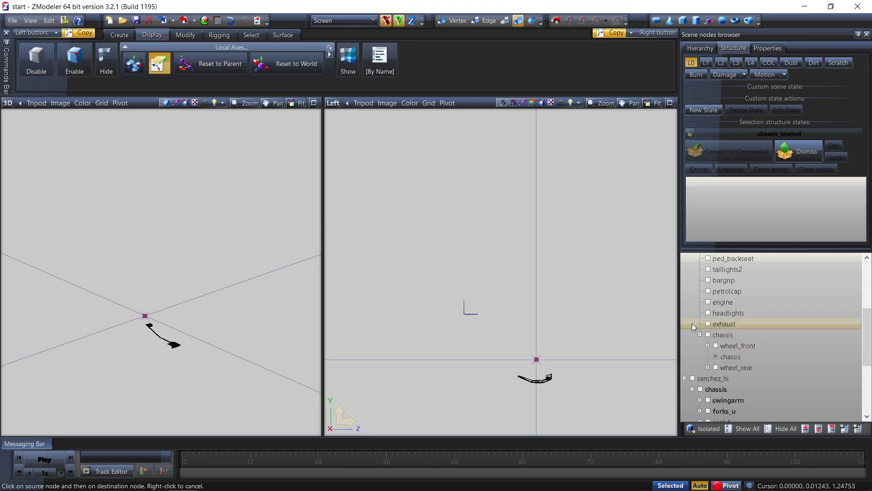
click(707, 334)
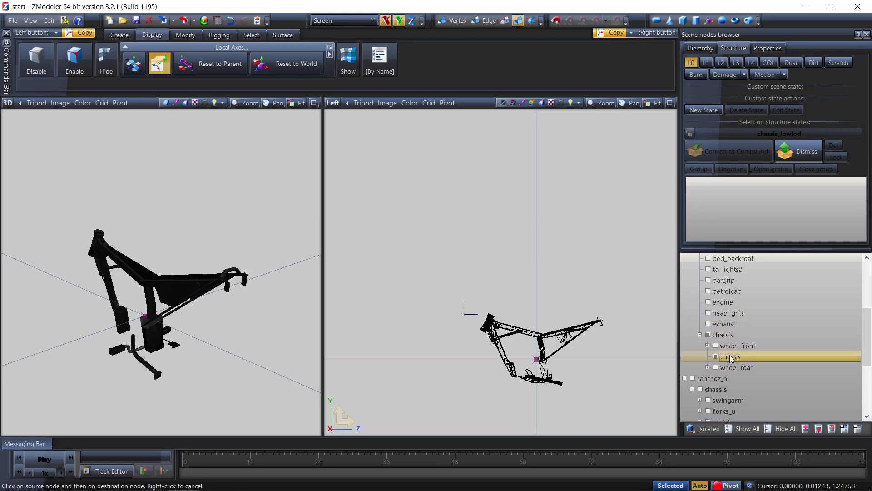
click(729, 356)
click(729, 335)
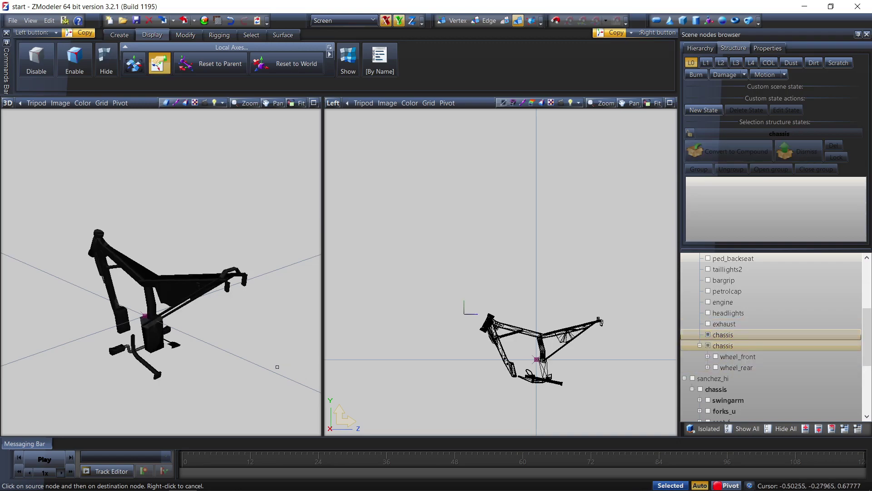
scroll(567, 378, up, 3)
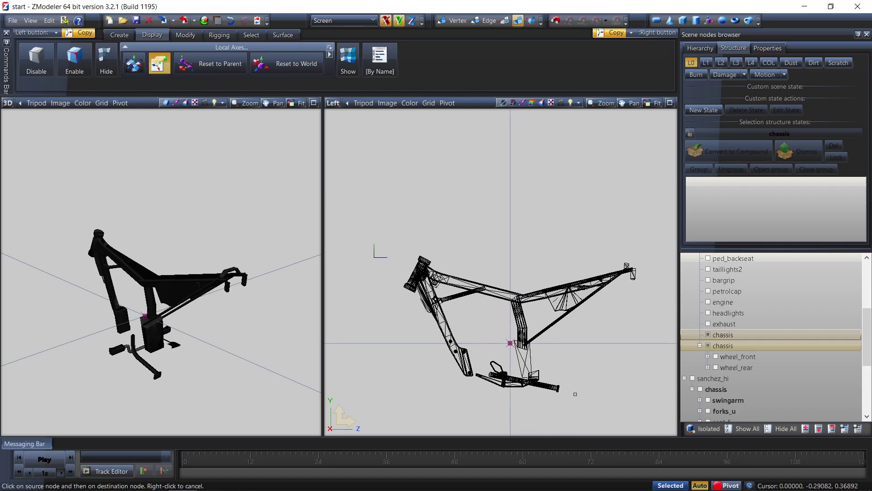
- Attach the two visible chassis meshes into a single object
click(185, 35)
click(37, 62)
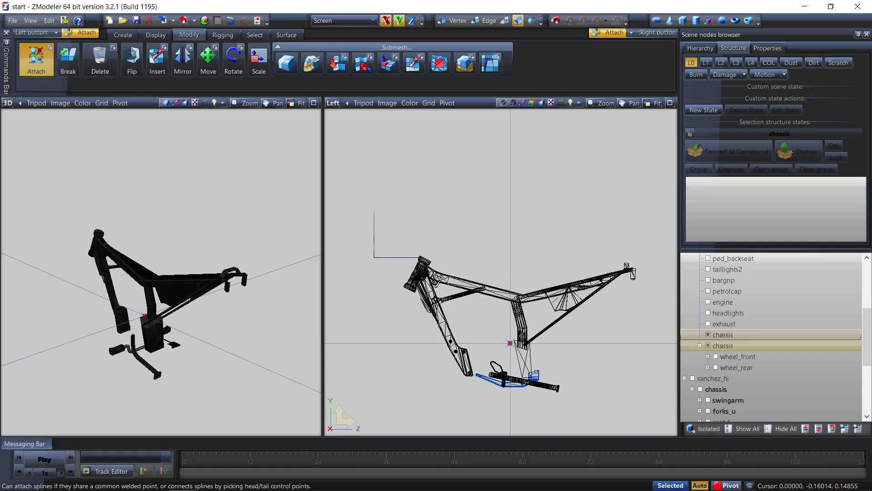
click(519, 334)
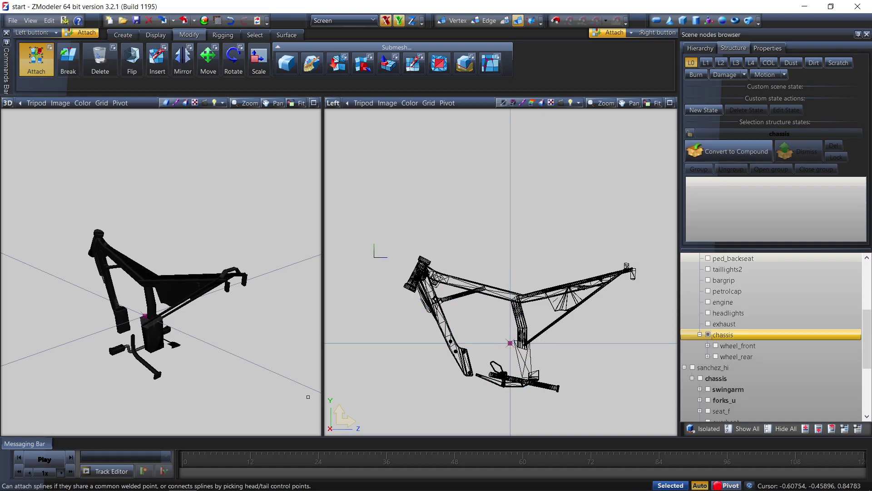
- Move wheel_front and wheel_rear out of the attached chassis to its own hierarchy level
click(736, 356)
ctrl+click(736, 346)
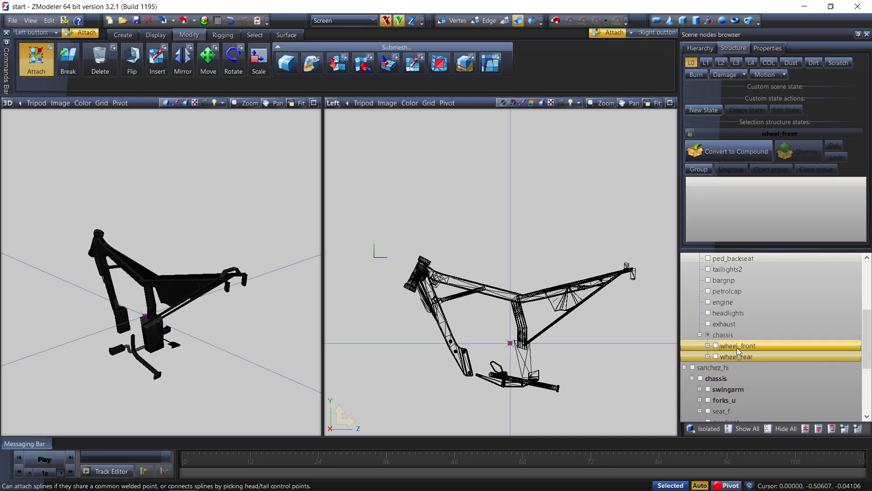
drag(737, 347, 738, 329)
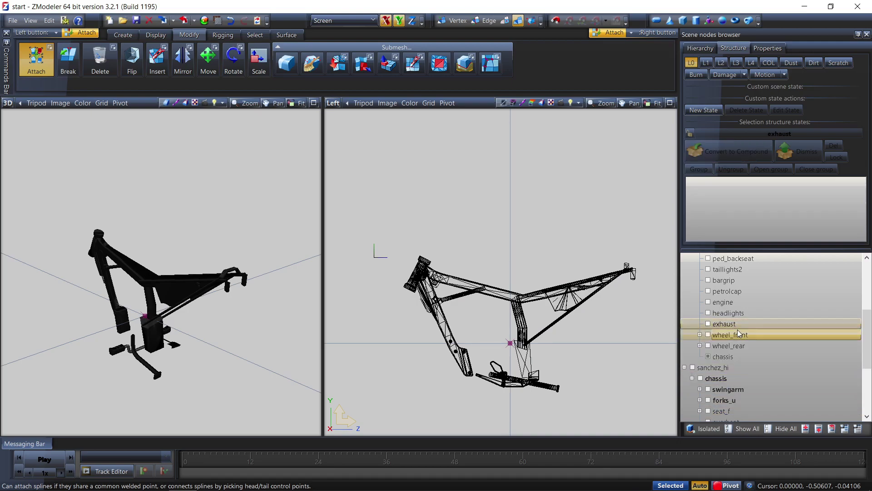
- Dismiss the chassis compound under sanchez_hi and delete the original chassis mesh released from it
click(720, 378)
click(701, 379)
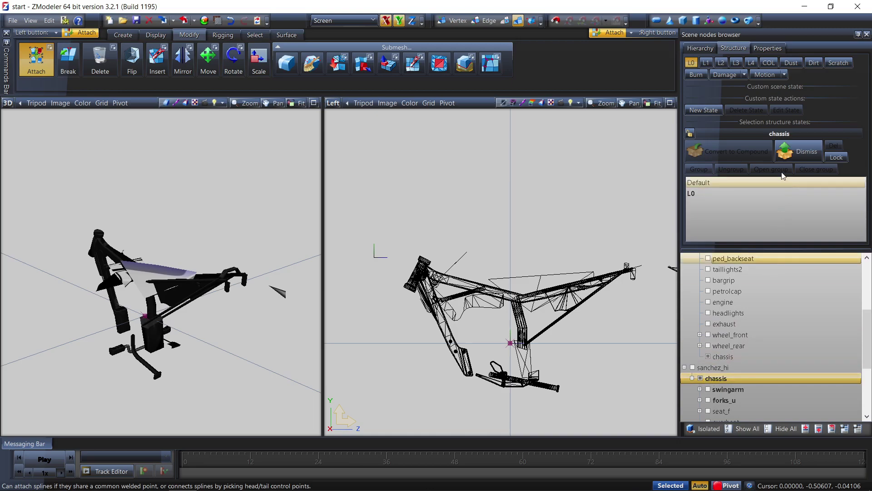
scroll(707, 369, down, 4)
click(723, 411)
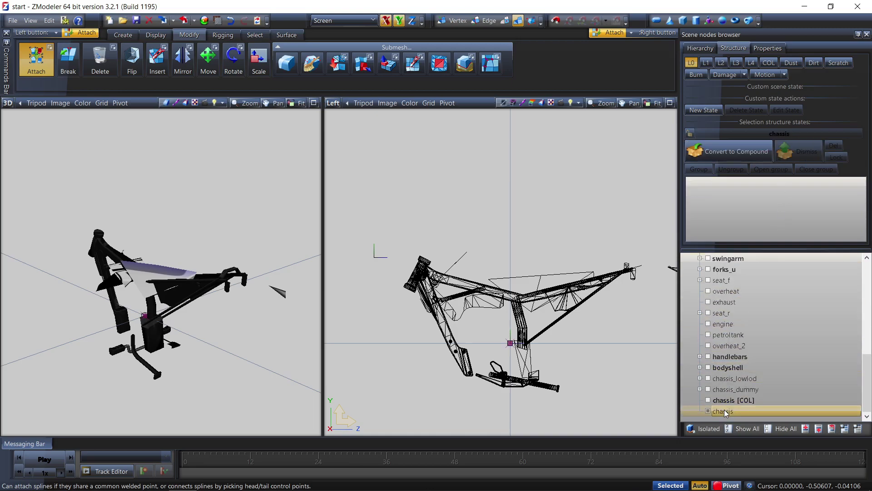
right_click(725, 412)
mouse_move(763, 337)
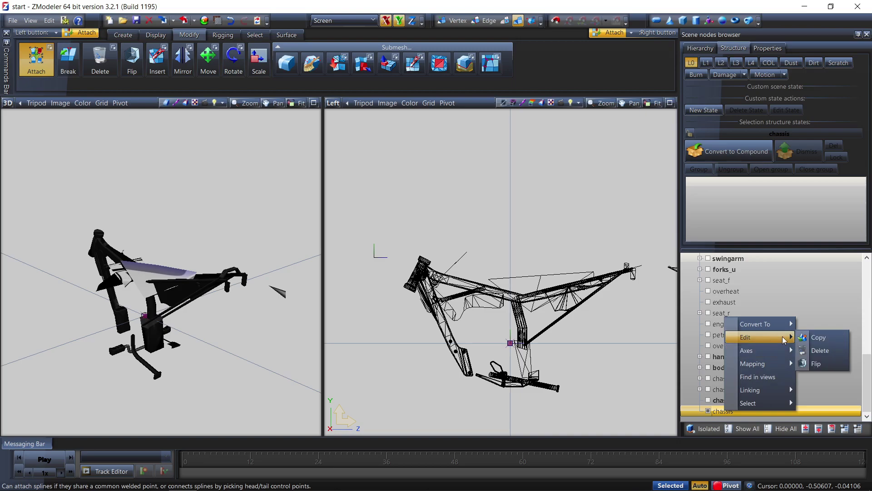
click(812, 350)
- Convert the sanchez_hi chassis to a compound and place the attached chassis mesh in its L0 state
scroll(752, 354, up, 5)
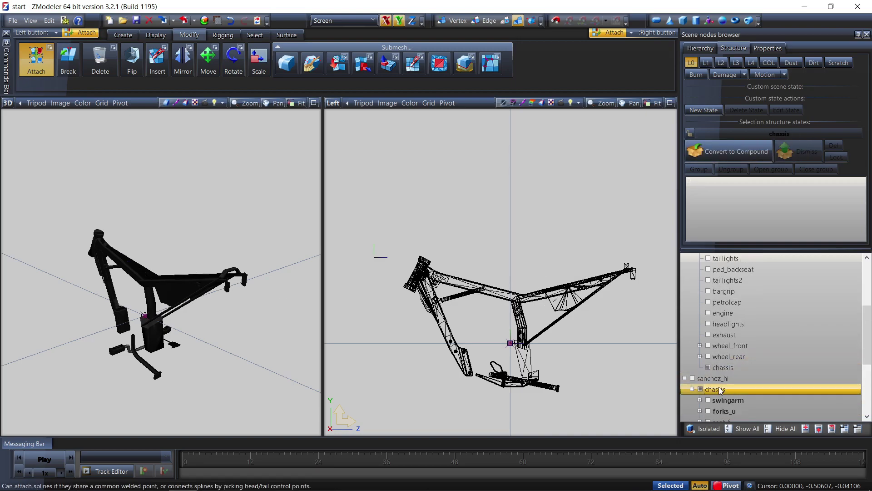
click(707, 151)
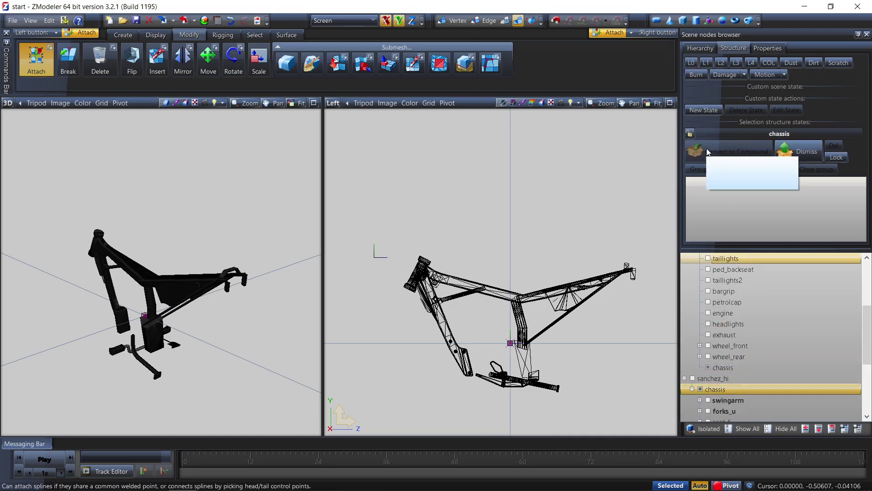
drag(723, 367, 740, 209)
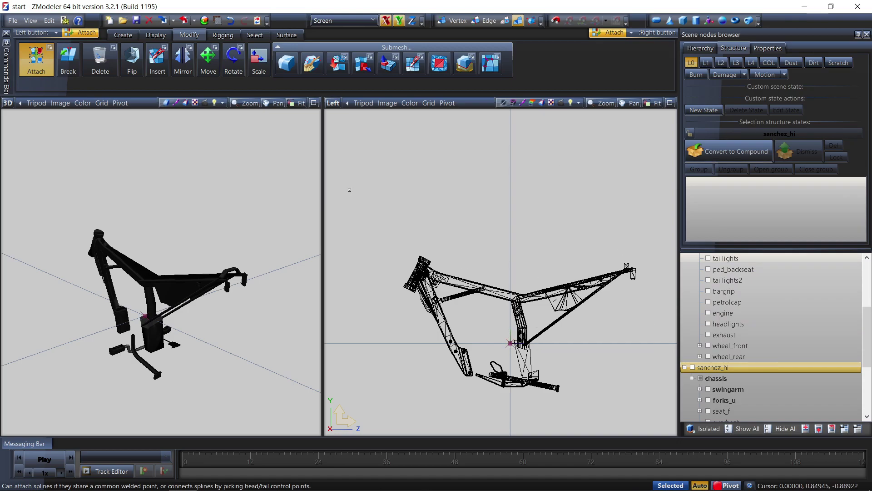
- Hide the sanchez_hi chassis and expand forks_u to reach forks_l and its front wheel node
click(208, 58)
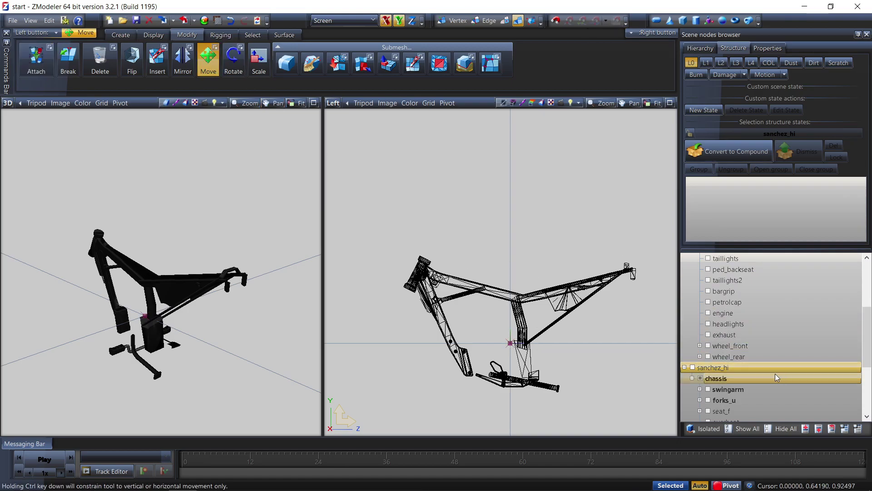
scroll(738, 369, down, 1)
click(702, 348)
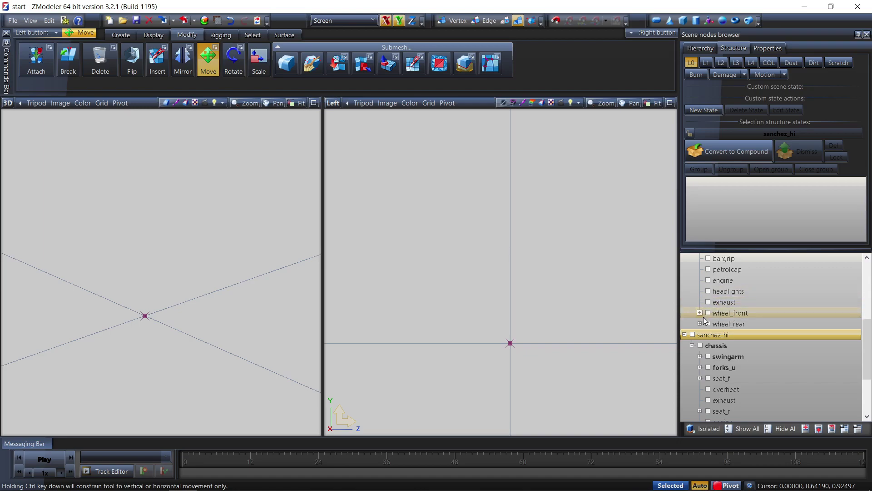
scroll(705, 338, down, 1)
click(700, 335)
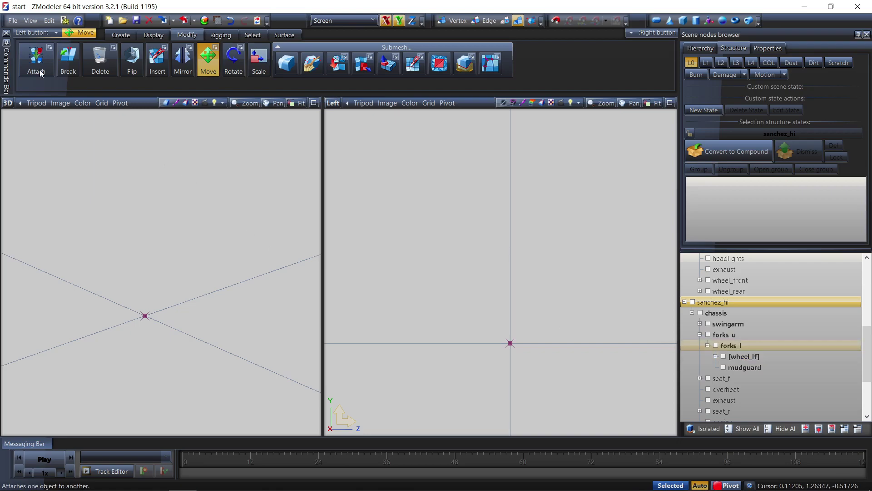
- Save the scene as start.z3d, replacing the existing file
click(12, 20)
click(36, 73)
click(325, 218)
click(526, 279)
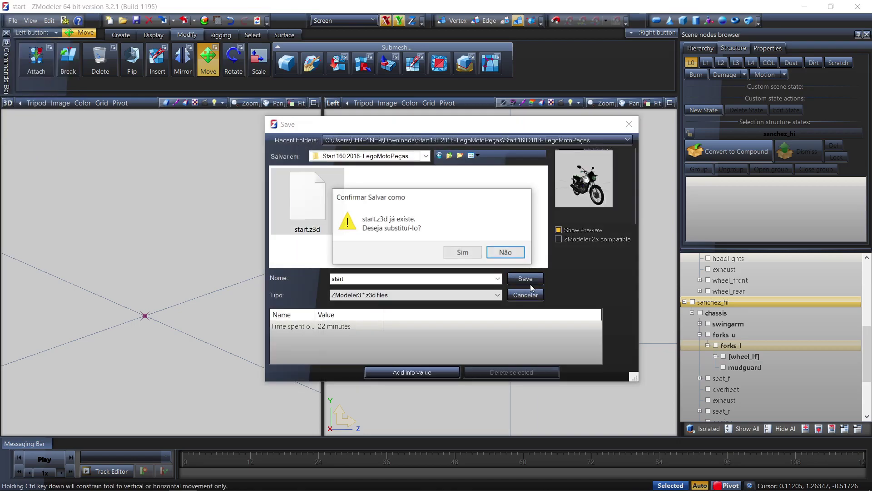
click(463, 253)
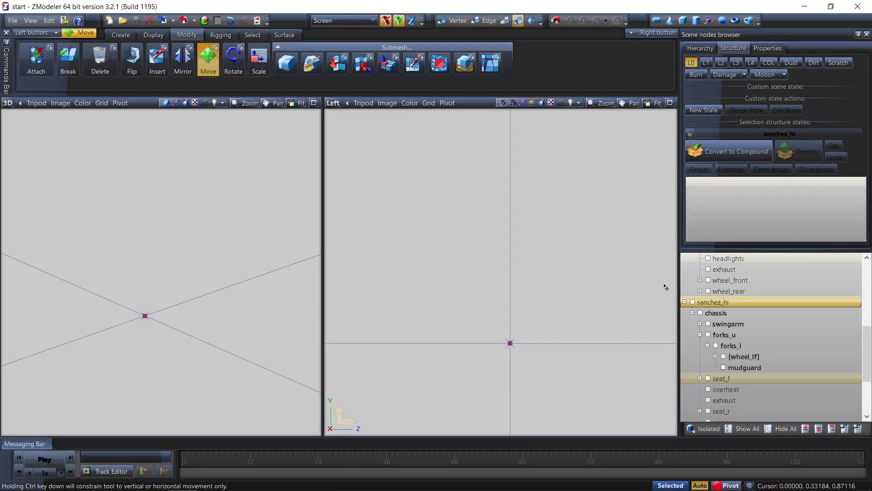
- Expand the [wheel_lf] node under forks_l and examine its brake disc, wheel mesh and collision nodes
click(716, 356)
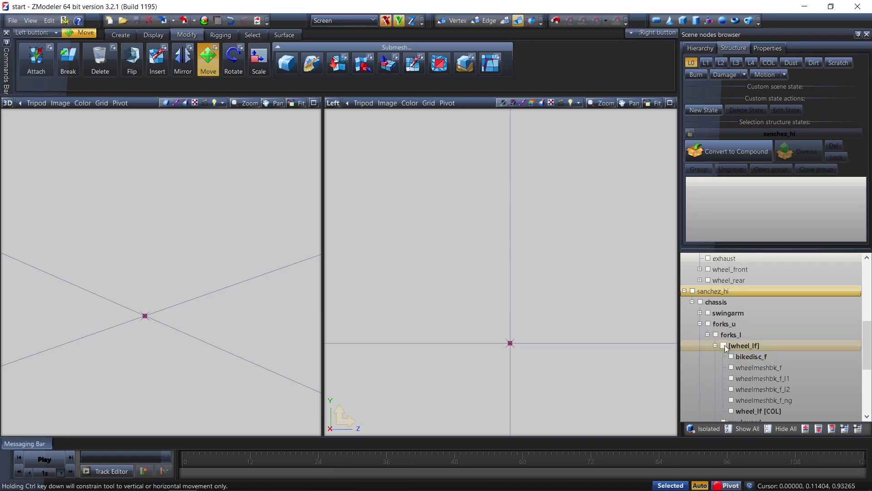
click(723, 346)
scroll(577, 366, down, 2)
scroll(543, 366, up, 1)
click(751, 344)
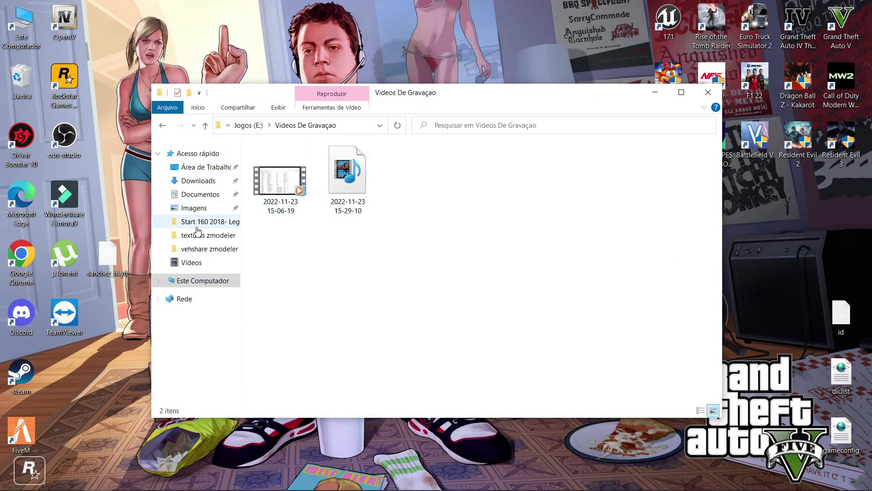
- Switch to File Explorer and open the zmodeler3_x64 folder inside zmodeler e texturas on Disco Local (D:)
click(189, 282)
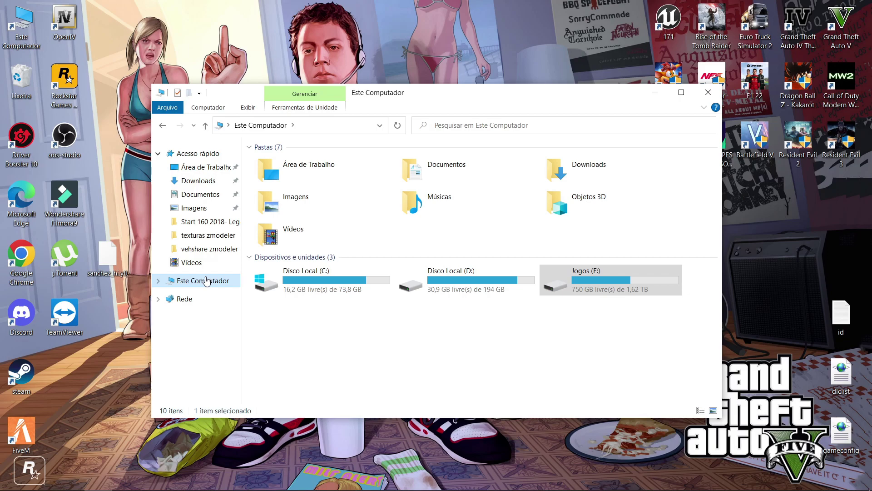
double_click(424, 279)
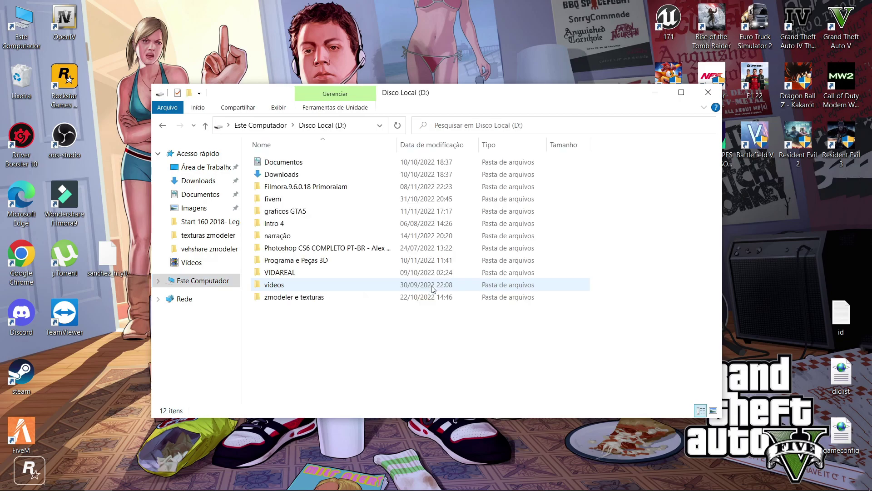
double_click(282, 297)
double_click(305, 225)
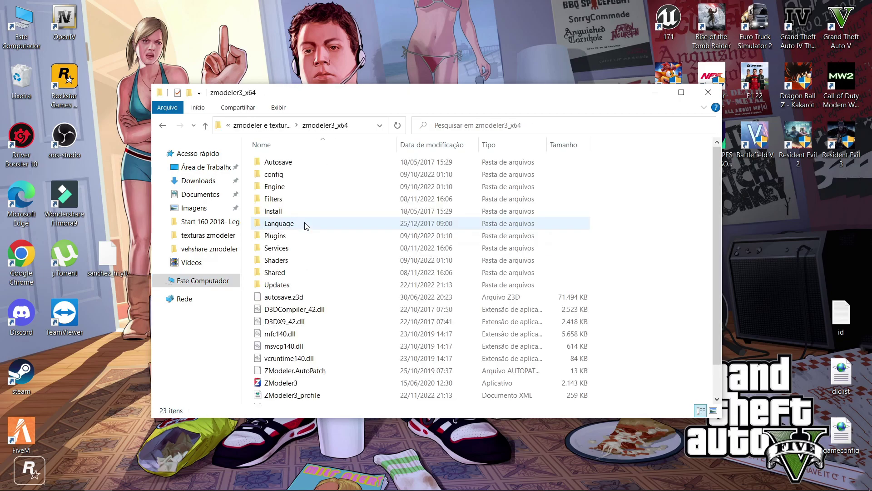
- Launch ZModeler3 and open start.z3d from the Start 160 2018- LegoMotoPeças folder
double_click(293, 386)
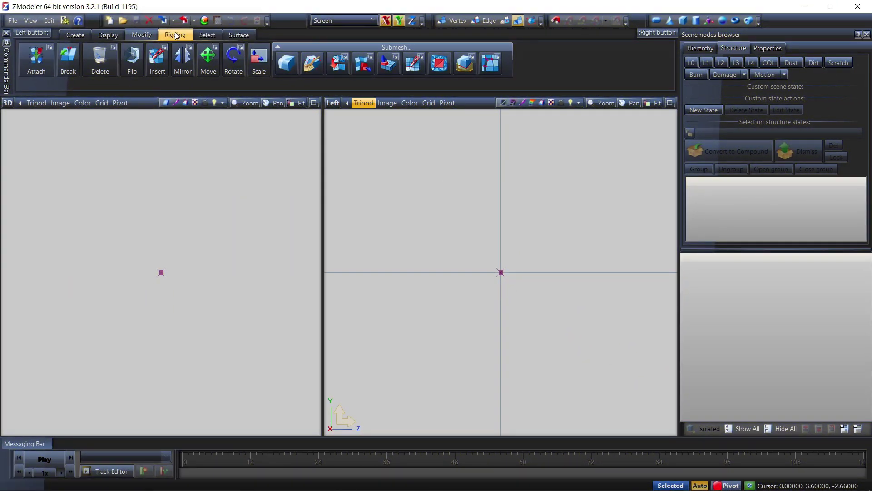
click(126, 24)
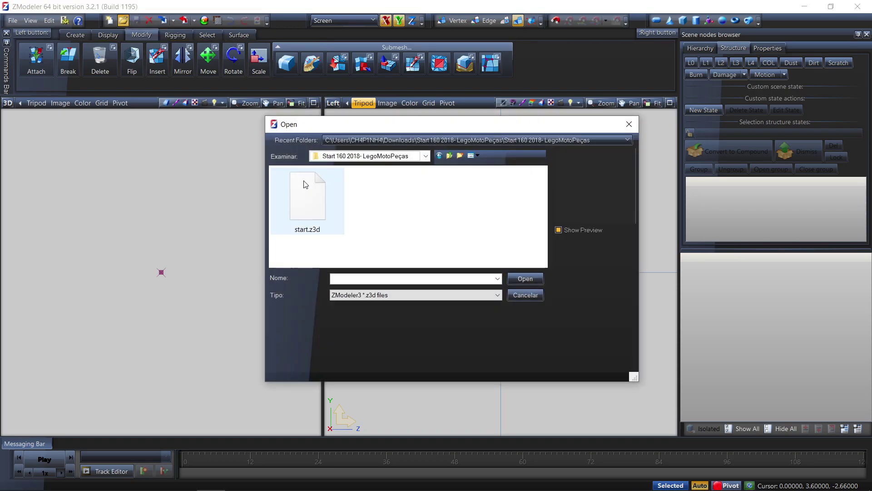
click(309, 213)
click(535, 278)
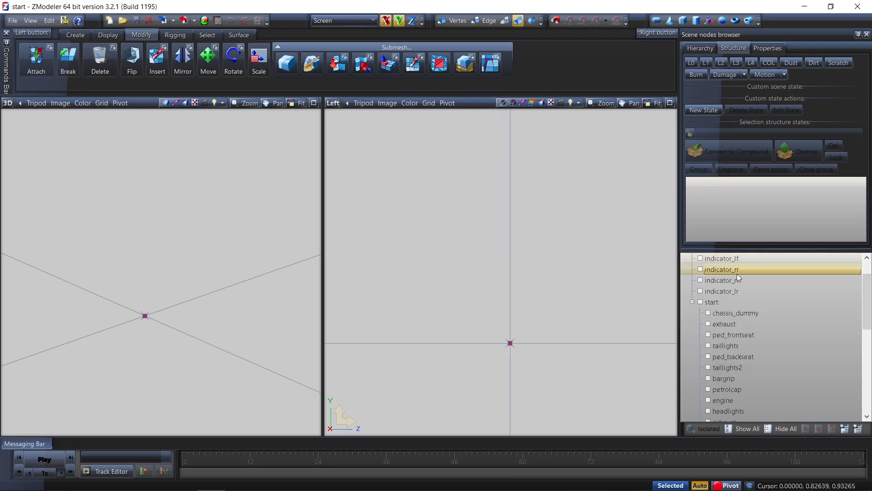
- Delete the bikedisc_f brake disc node under [wheel_lf] in the sanchez_hi hierarchy
scroll(759, 334, down, 10)
click(718, 335)
click(732, 345)
scroll(593, 340, down, 3)
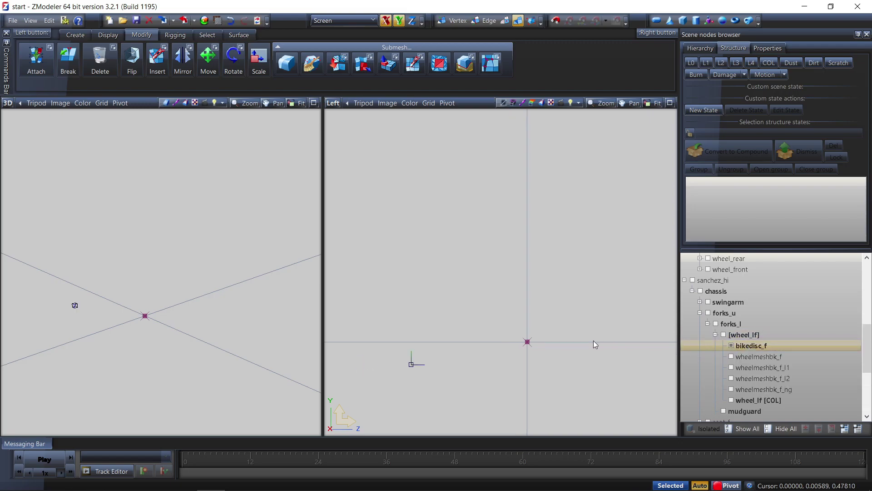
right_click(755, 345)
mouse_move(779, 366)
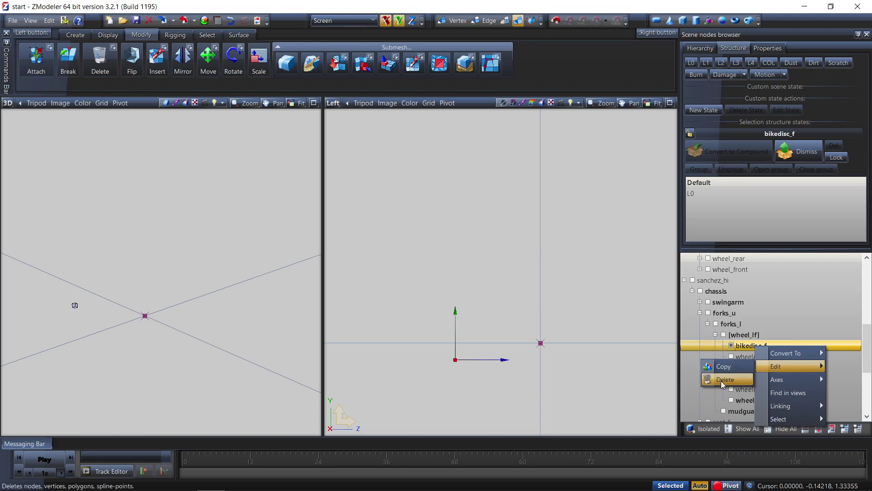
click(724, 380)
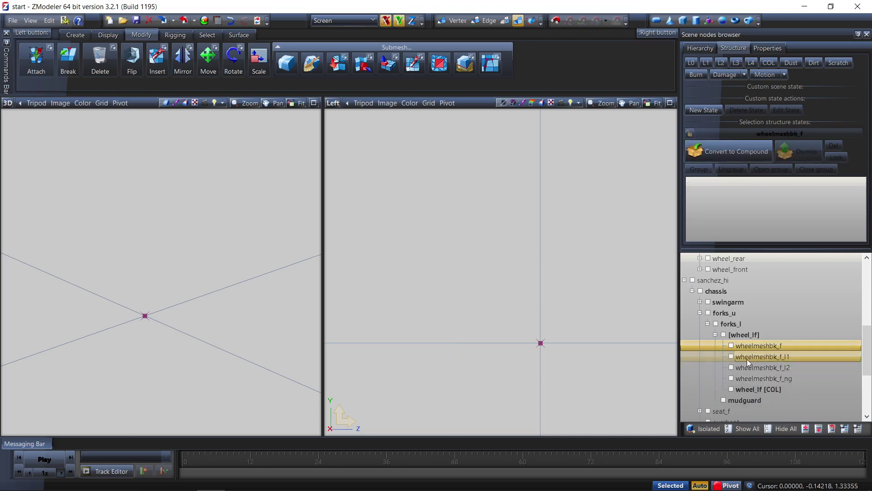
- Display [wheel_lf] at level L0, dismiss its compound structure and delete the separated original wheel mesh
click(724, 335)
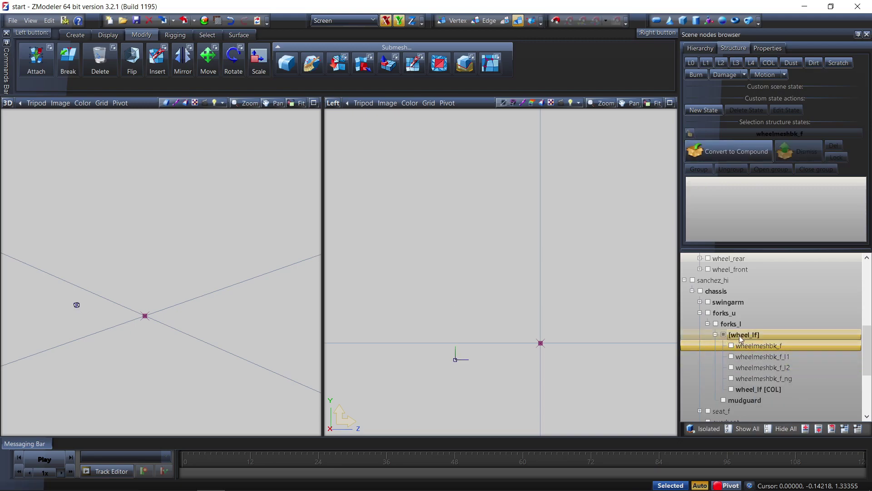
click(695, 62)
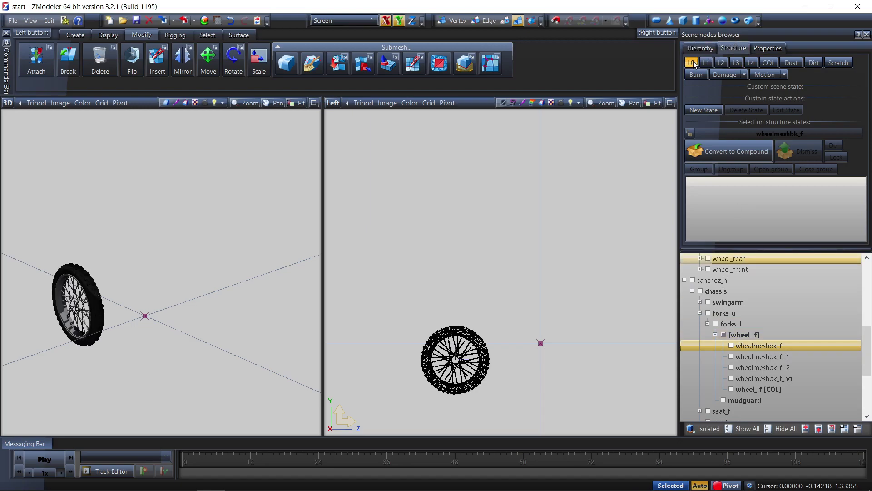
click(741, 335)
click(805, 150)
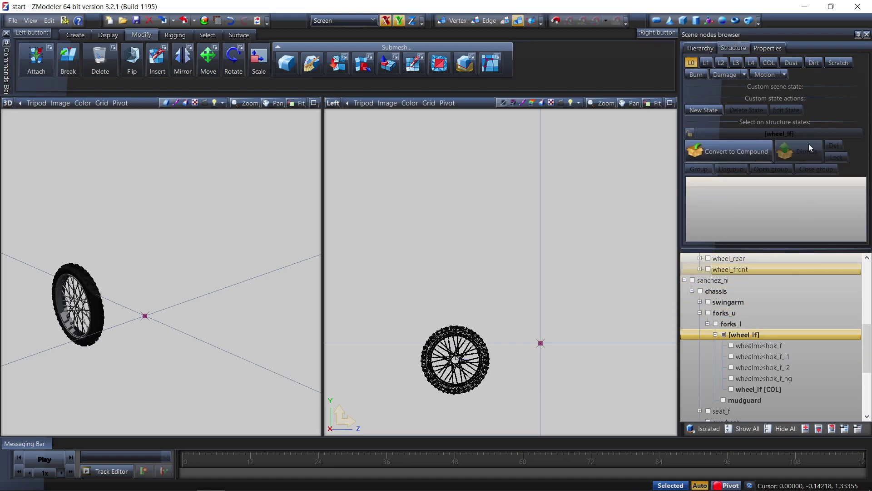
right_click(768, 401)
mouse_move(792, 327)
click(733, 341)
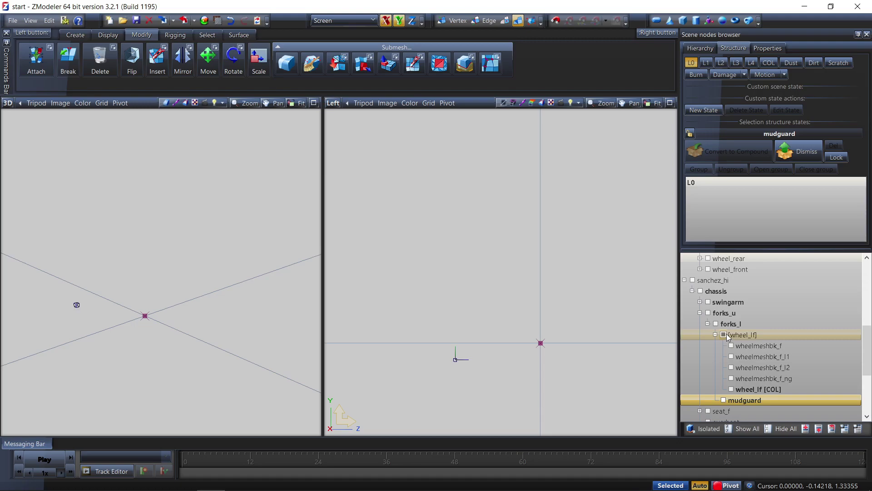
- Copy the name of the [wheel_lf] node under forks_l
click(746, 334)
click(745, 333)
drag(757, 335, 736, 334)
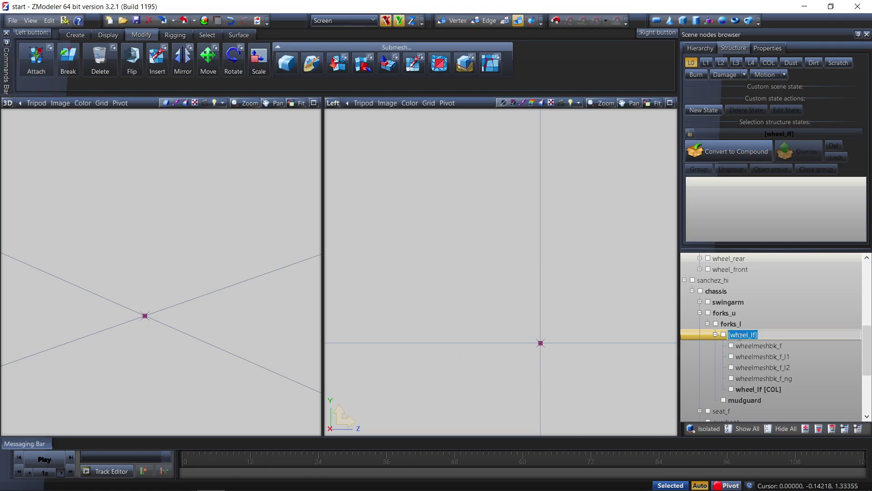
click(754, 339)
double_click(743, 340)
key(ctrl+c)
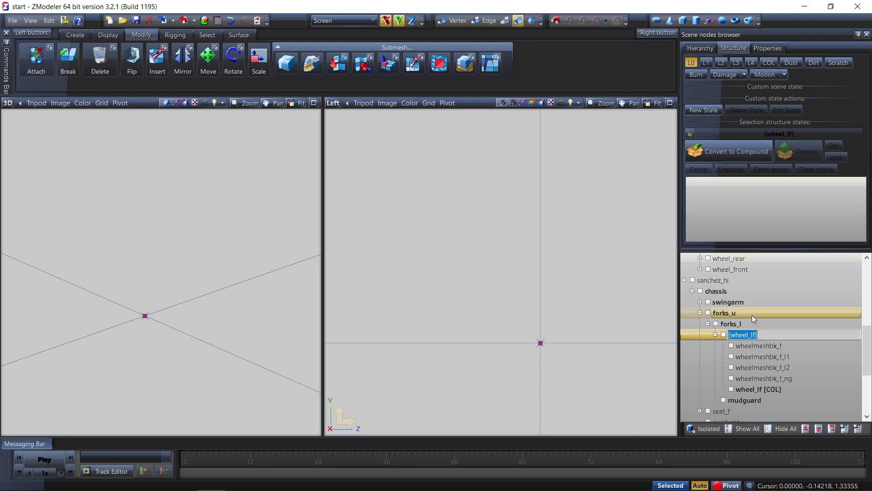
- Expand and show wheel_front, and append the copied tag to rename it wheel_front [wheel_lf]
scroll(752, 315, up, 1)
click(700, 301)
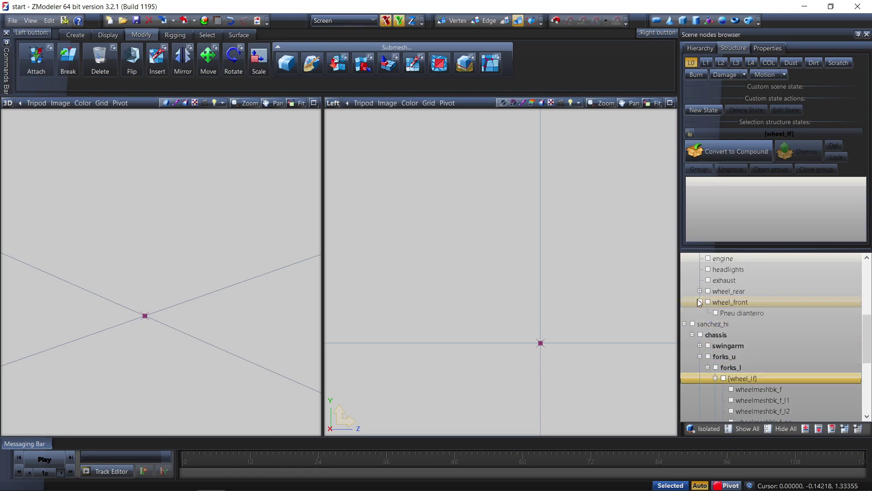
click(709, 302)
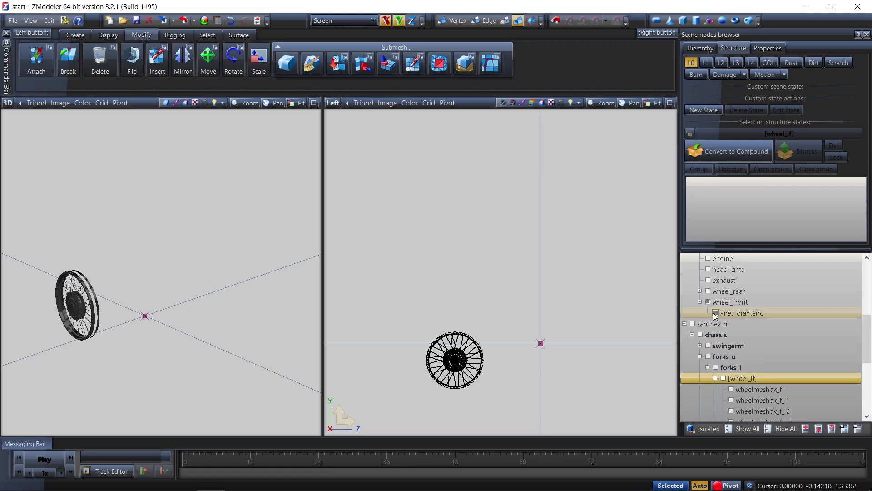
click(716, 313)
click(716, 313)
click(758, 302)
click(754, 302)
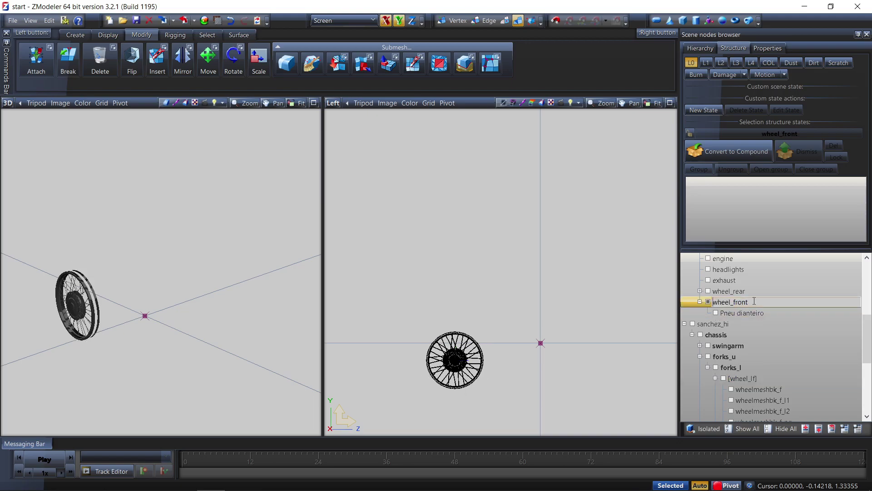
key(ctrl+v)
- Rename the Pneu dianteiro tyre node as Pneu [wheel_lf]
click(767, 312)
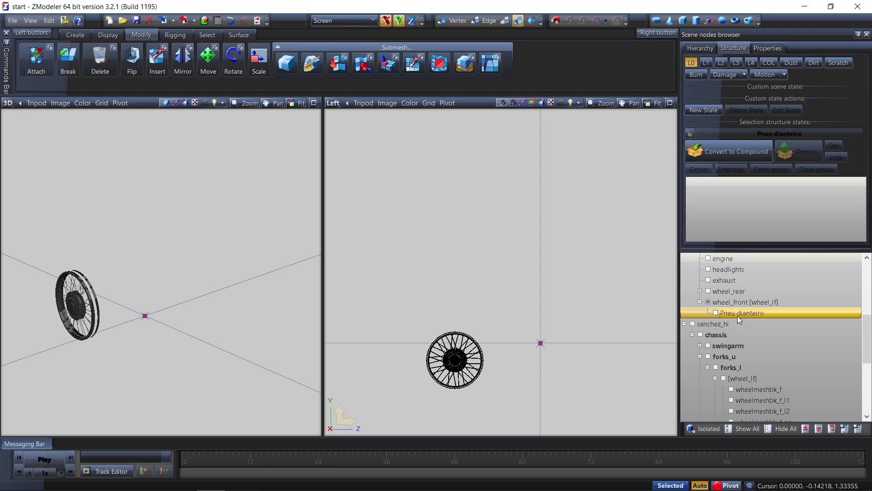
click(737, 315)
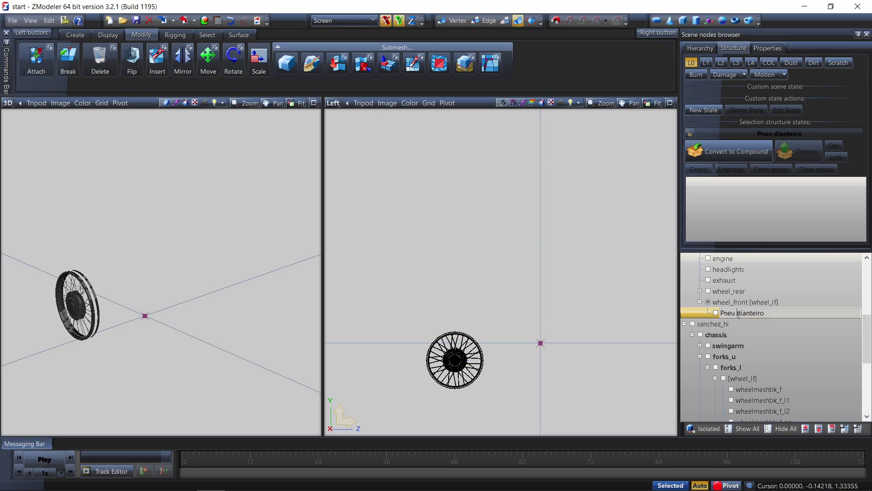
double_click(768, 314)
key(BackSpace)
key(ctrl+v)
key(Return)
- Hide the front rim and center the local axes of the Pneu [wheel_lf] tyre to the object
click(711, 305)
scroll(454, 389, up, 3)
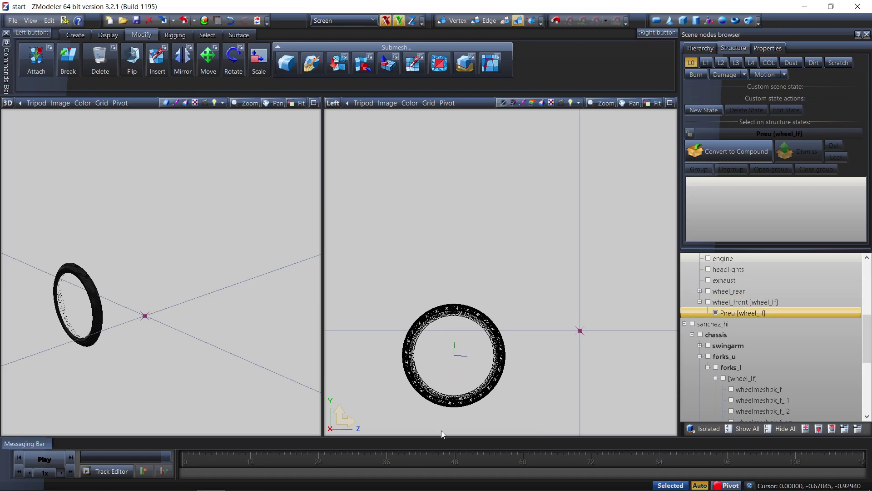
click(113, 31)
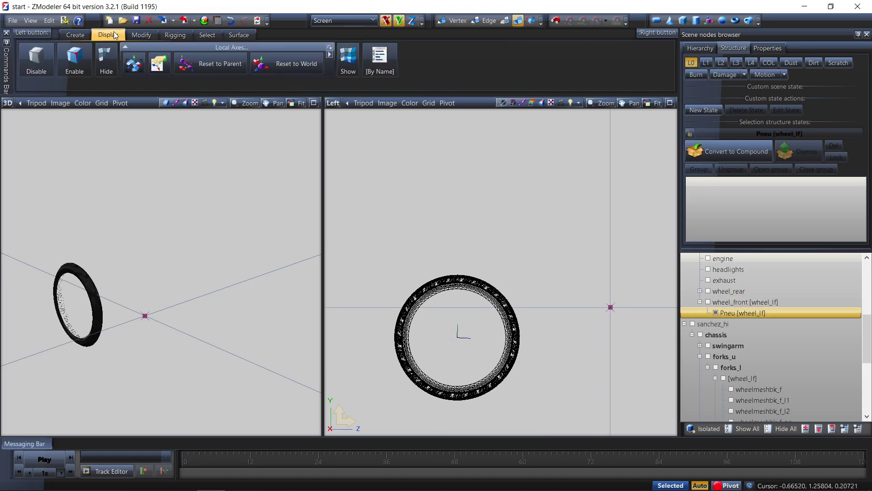
click(134, 63)
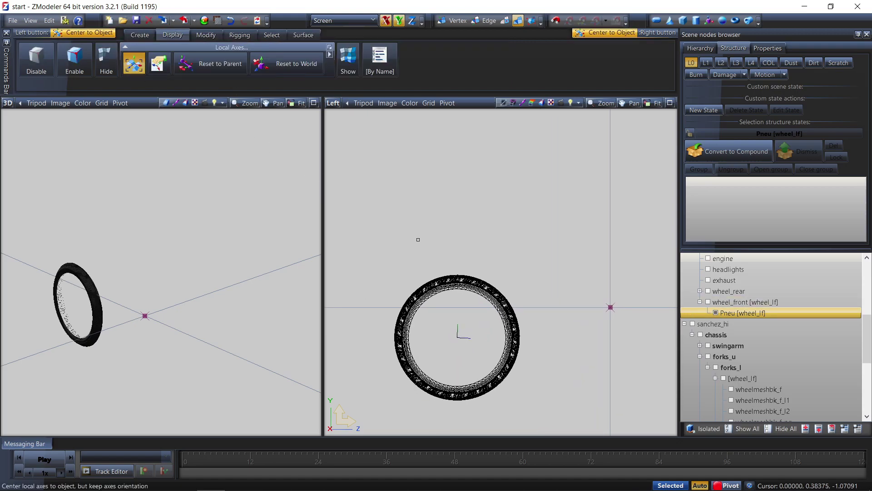
click(466, 284)
- Copy the tyre's local axes onto the wheel_front [wheel_lf] rim
click(162, 68)
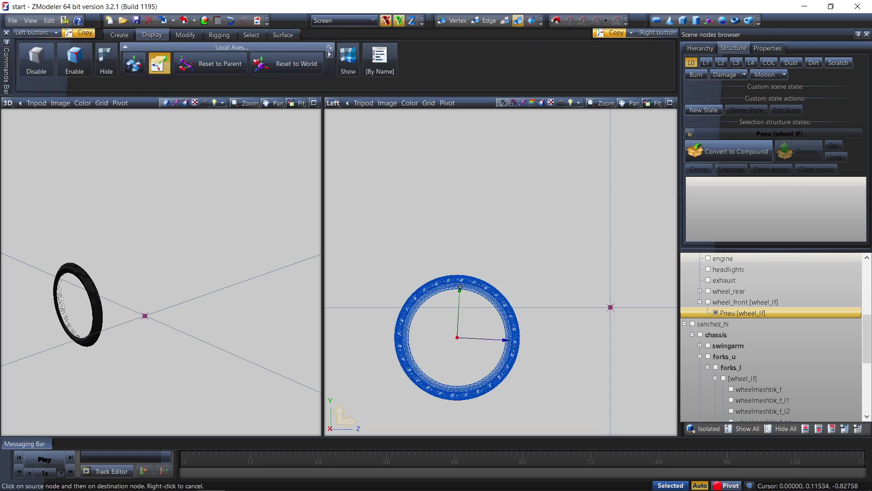
click(461, 286)
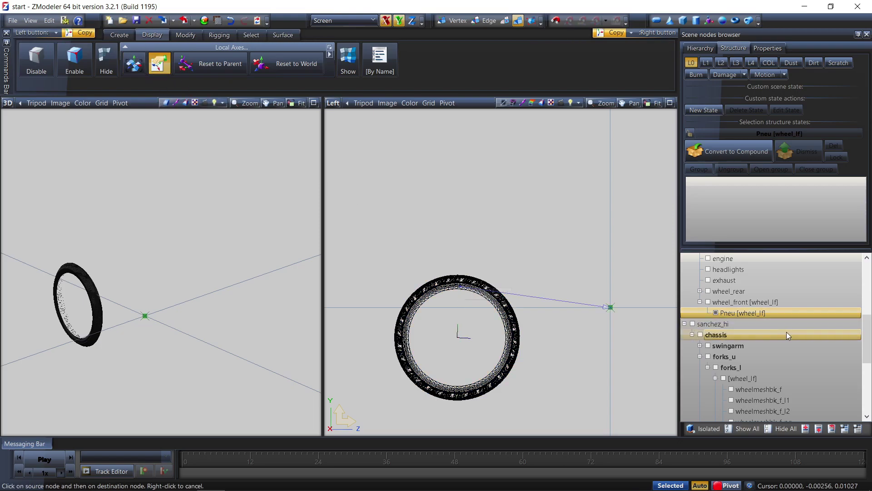
click(707, 302)
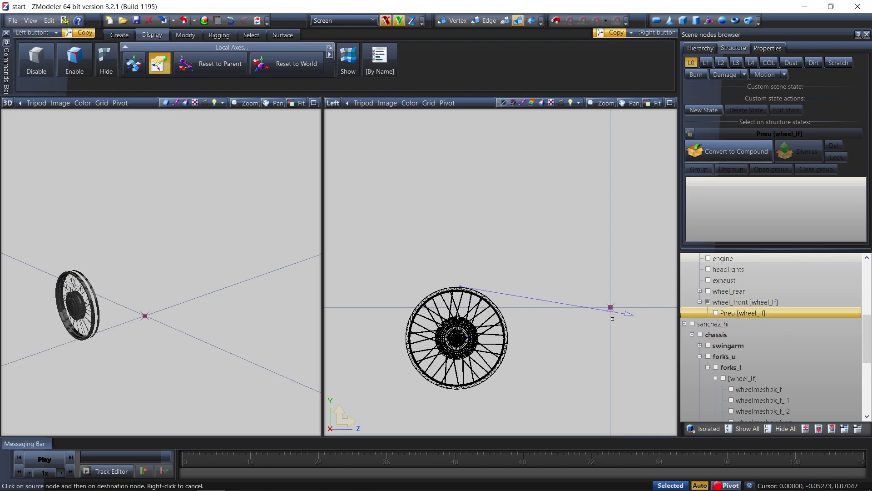
click(449, 325)
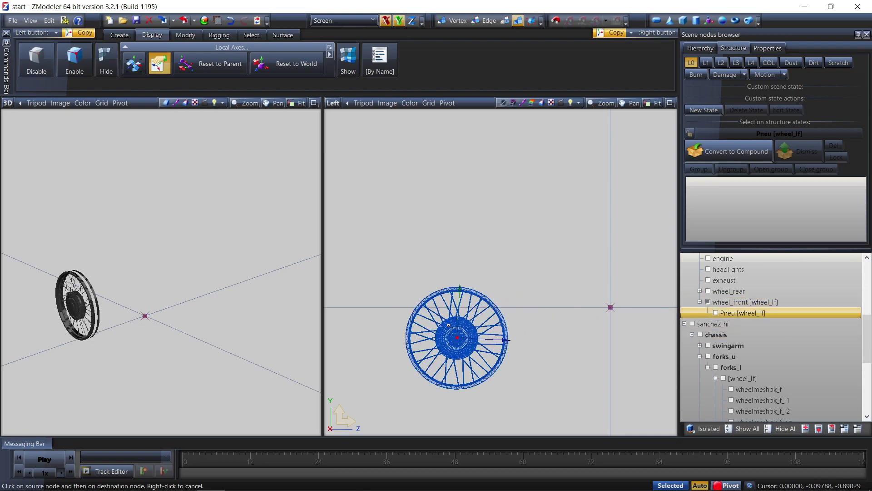
- Hide the rim and copy its local axes onto the sanchez_hi [wheel_lf] and wheelmeshbk_f nodes
click(707, 301)
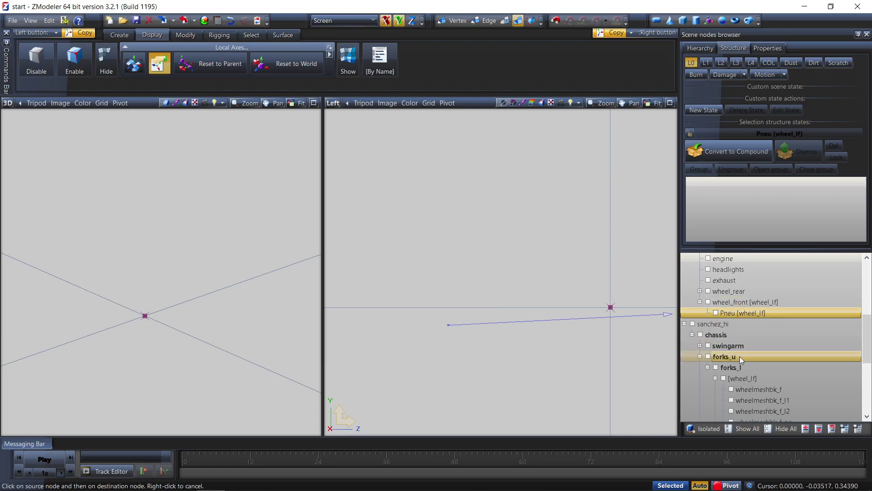
scroll(739, 355, down, 1)
click(723, 345)
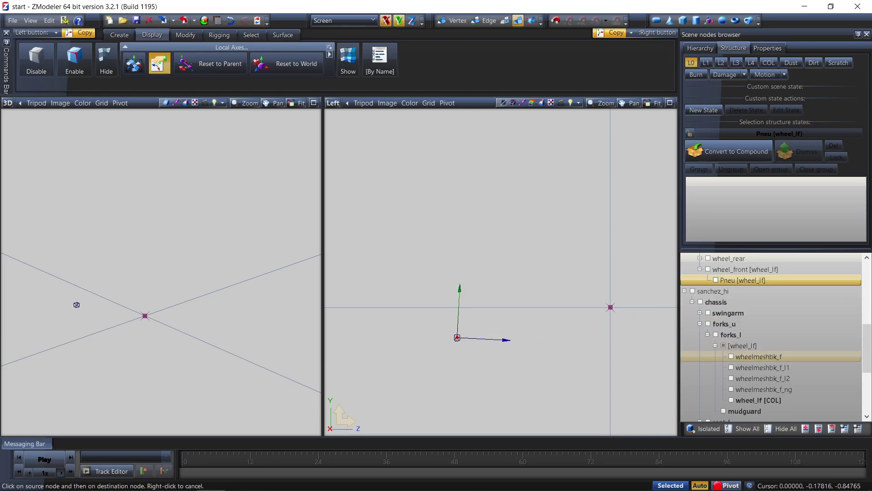
click(731, 356)
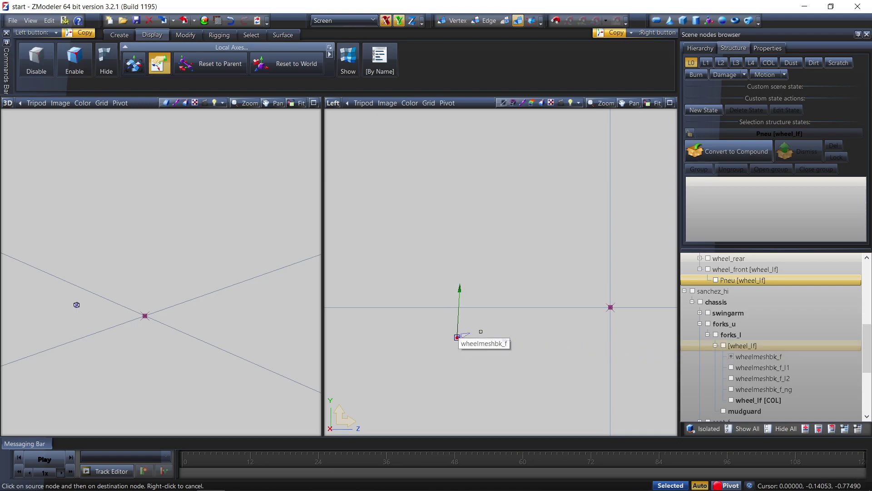
- Display the wheel_lf [COL] collision, examine its axes in the Top view, and leave axes copying with that node selected
click(730, 400)
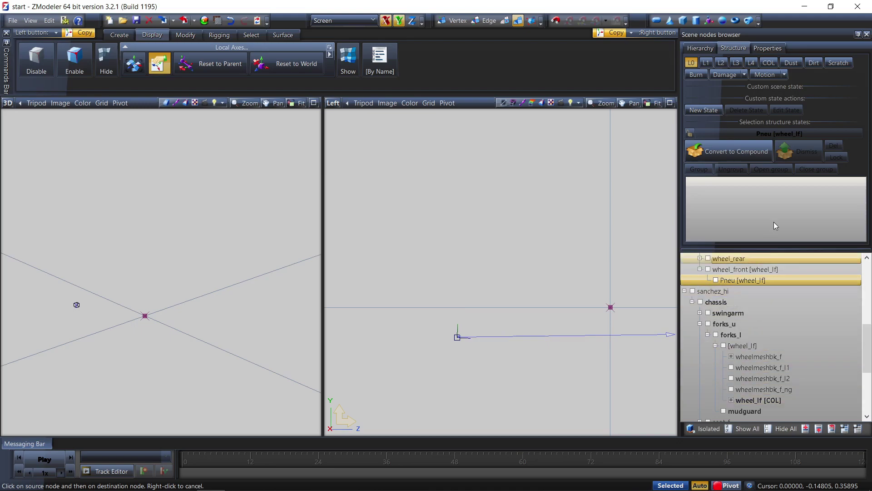
click(769, 63)
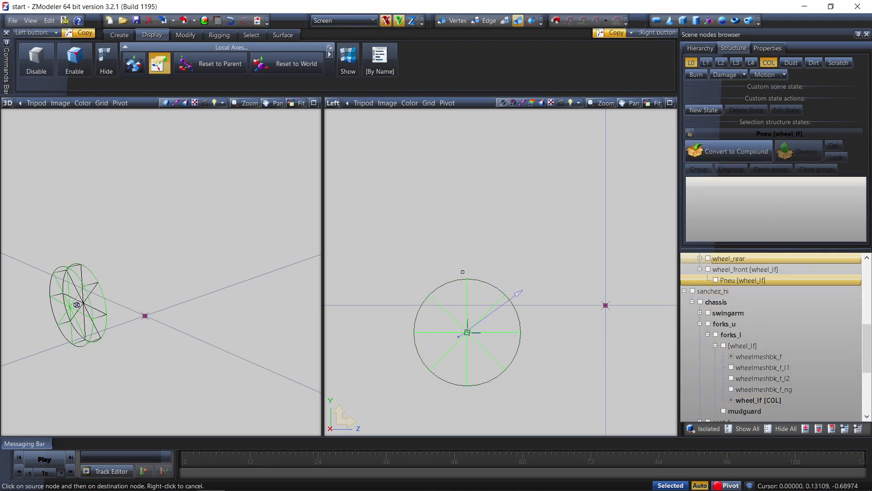
click(326, 107)
click(336, 157)
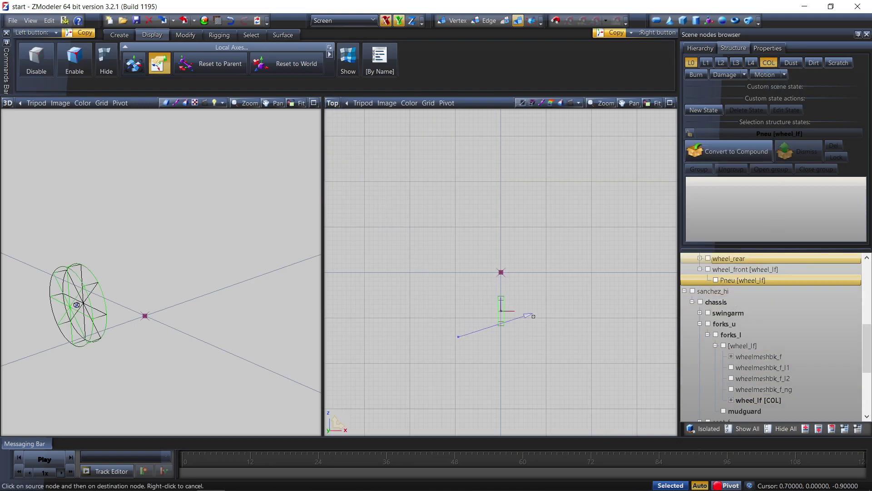
scroll(492, 315, up, 8)
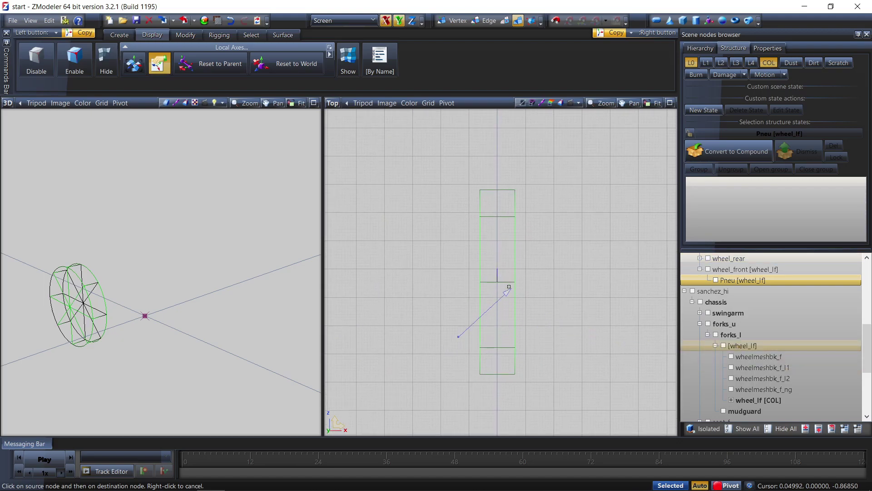
scroll(494, 287, up, 2)
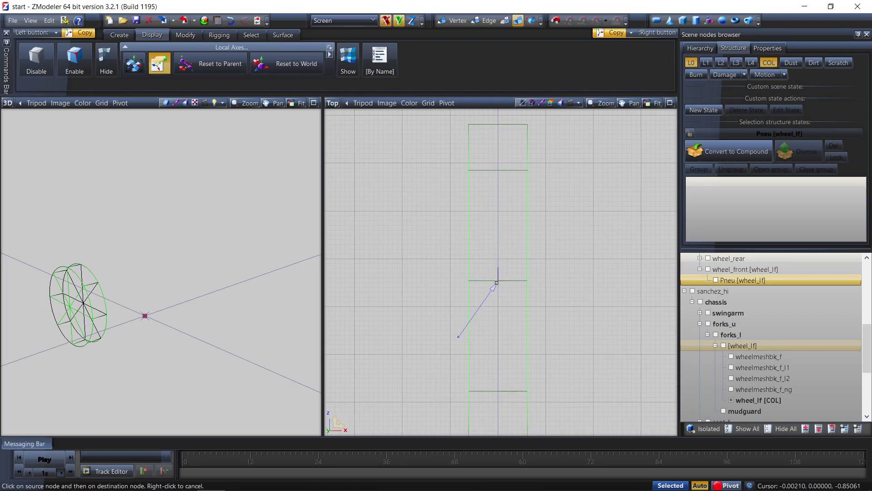
scroll(516, 268, down, 2)
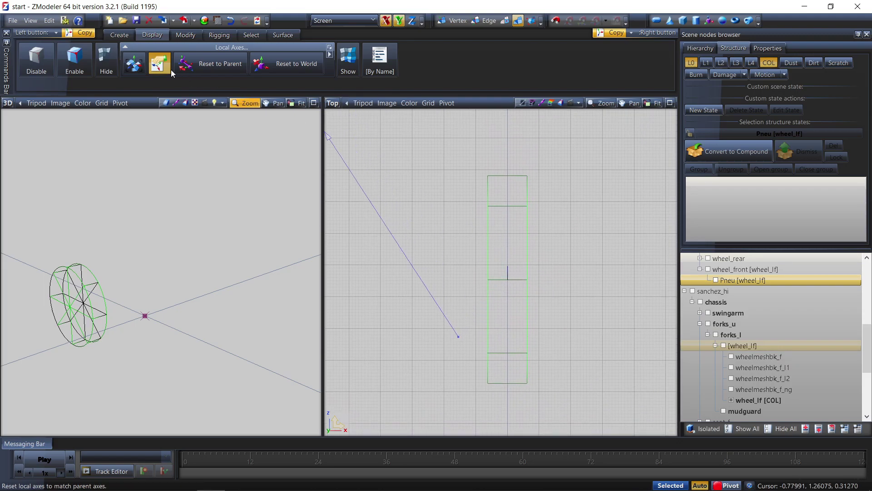
key(Escape)
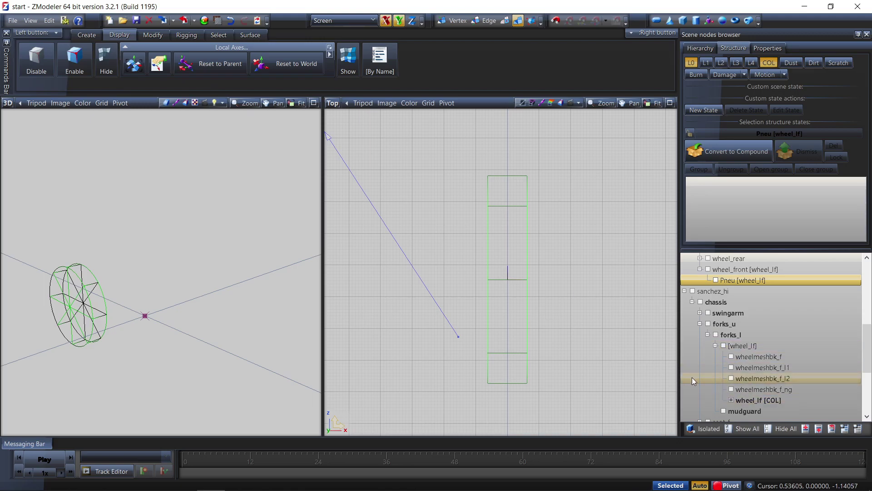
click(747, 400)
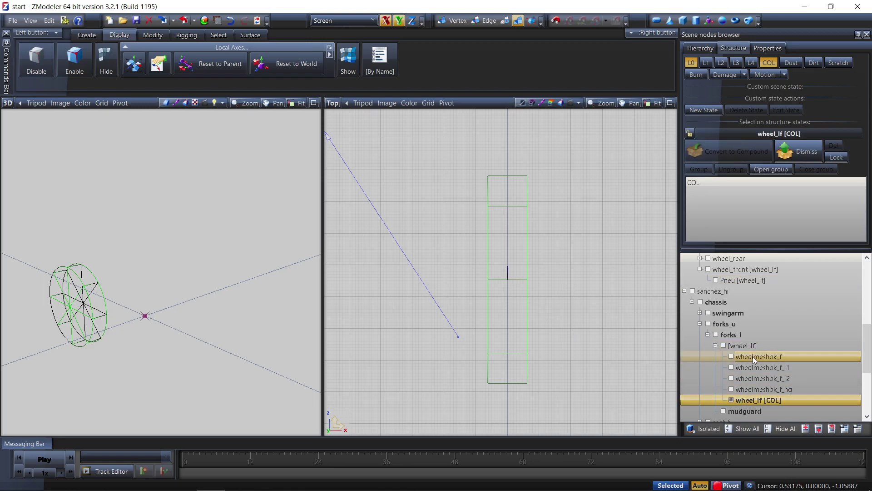
- Dismiss the wheel_lf [COL] compound and ungroup the node
click(790, 155)
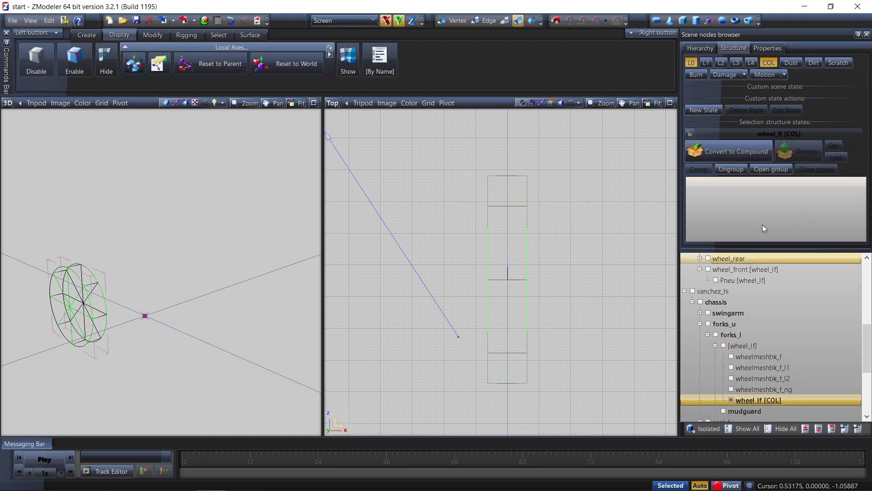
click(742, 168)
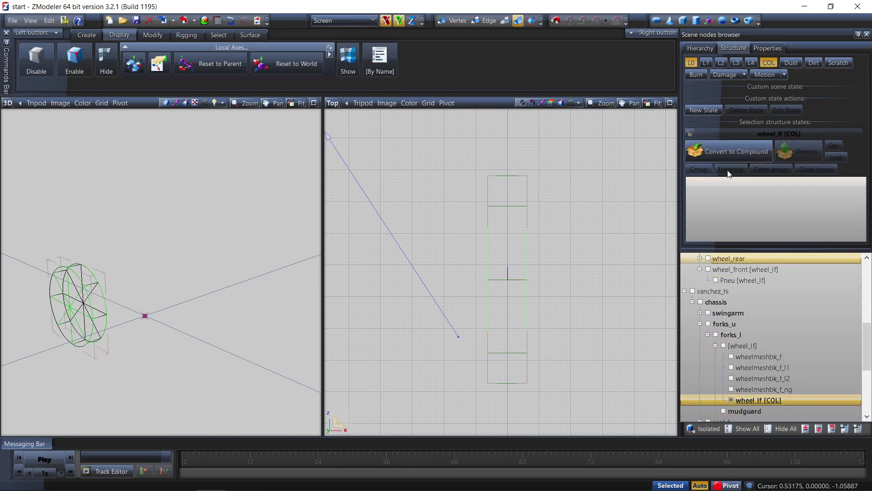
scroll(735, 358, down, 2)
click(754, 344)
right_click(754, 343)
mouse_move(788, 350)
click(716, 362)
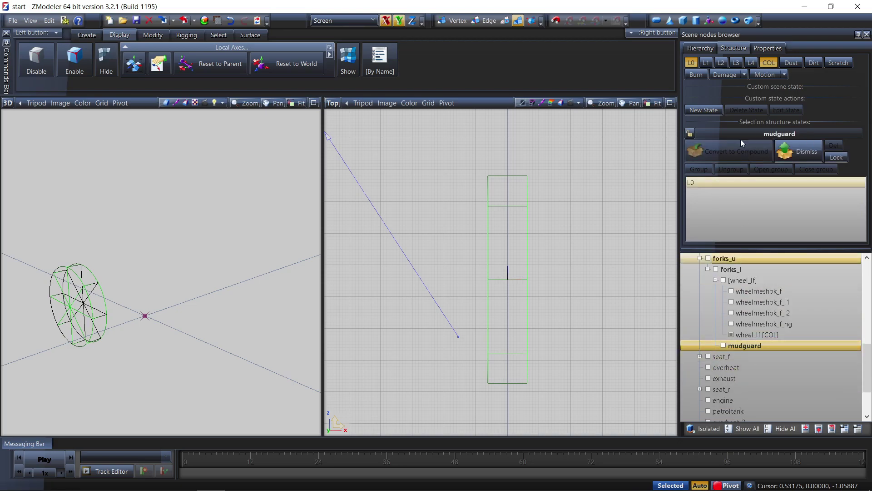
- Turn off the L0 state, leaving only COL active, and convert wheel_lf [COL] to a compound
click(696, 65)
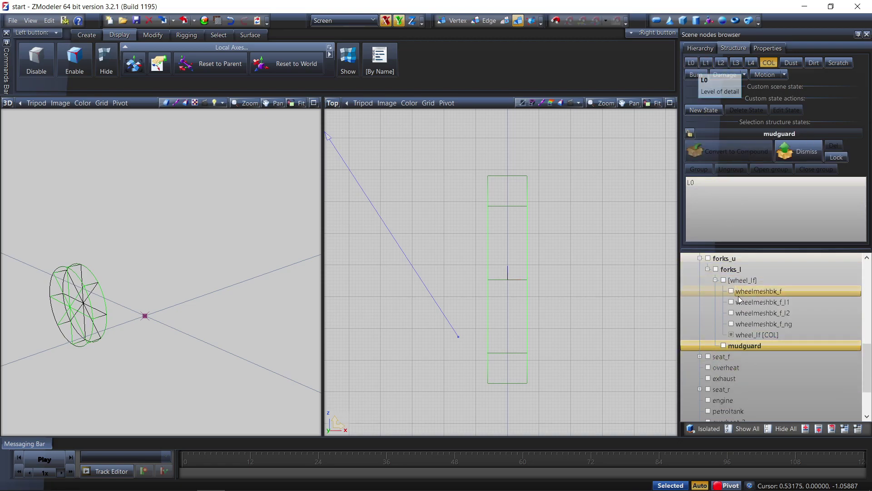
click(738, 331)
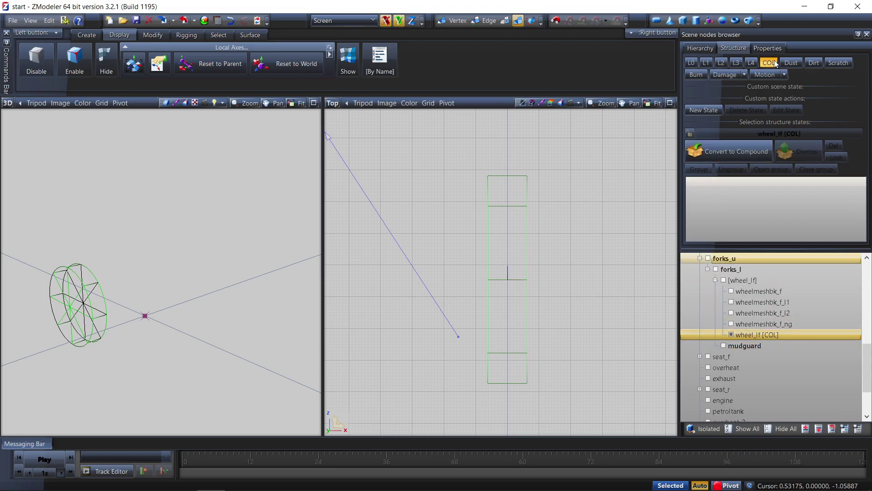
click(737, 150)
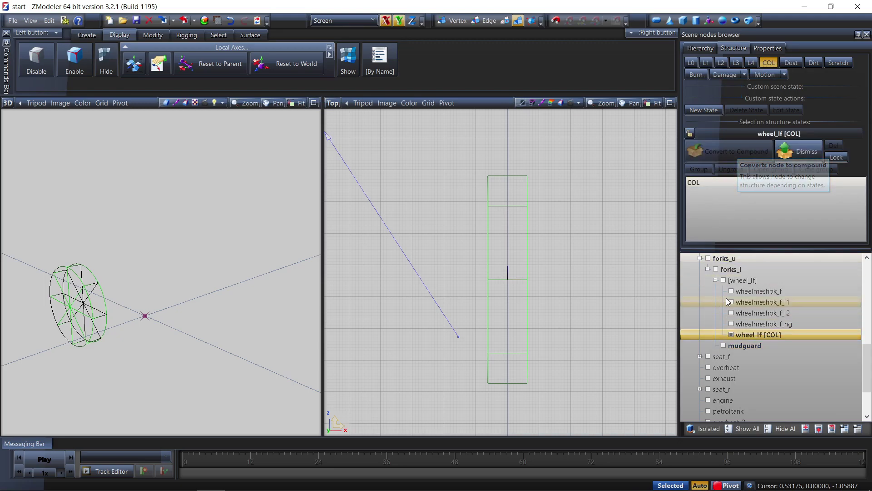
- Copy the local axes of the [wheel_lf] node onto the wheel_lf [COL] collision and switch the Top viewport to Left
click(732, 334)
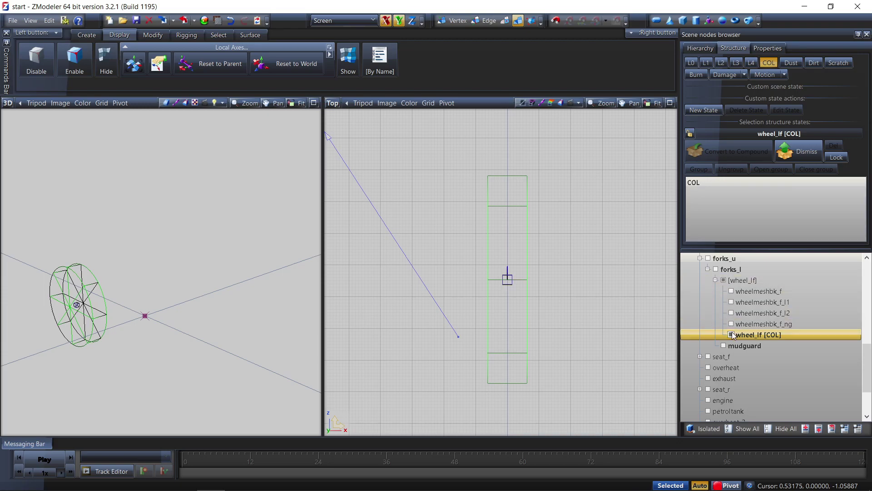
click(732, 335)
click(159, 63)
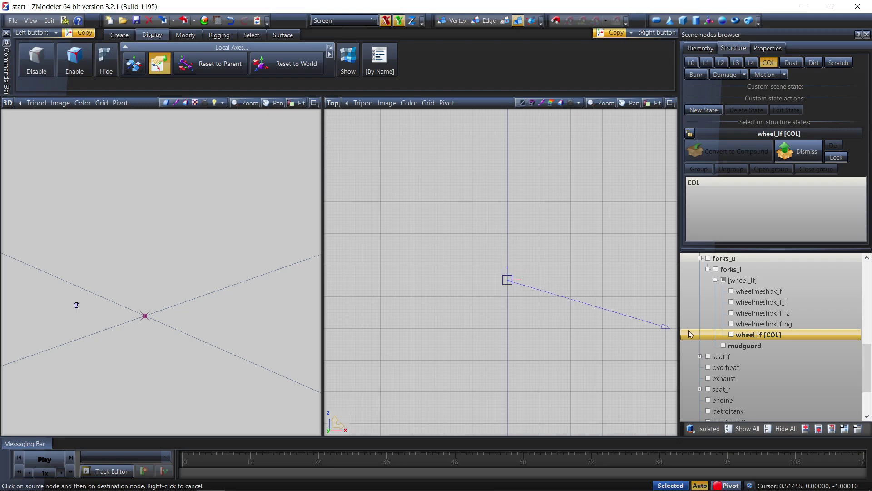
click(732, 335)
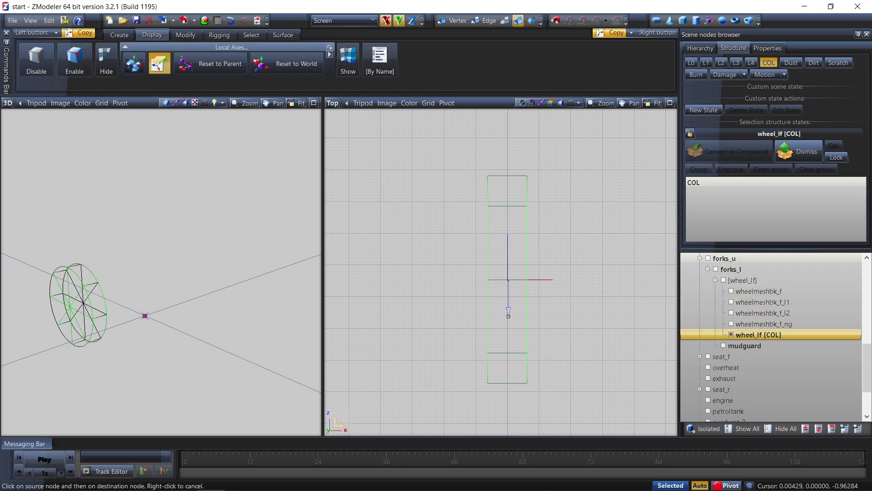
click(496, 308)
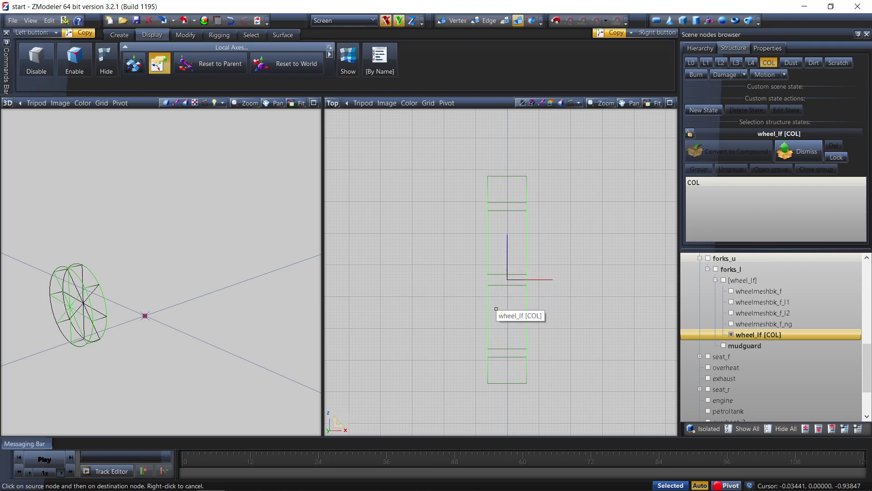
click(331, 104)
click(351, 142)
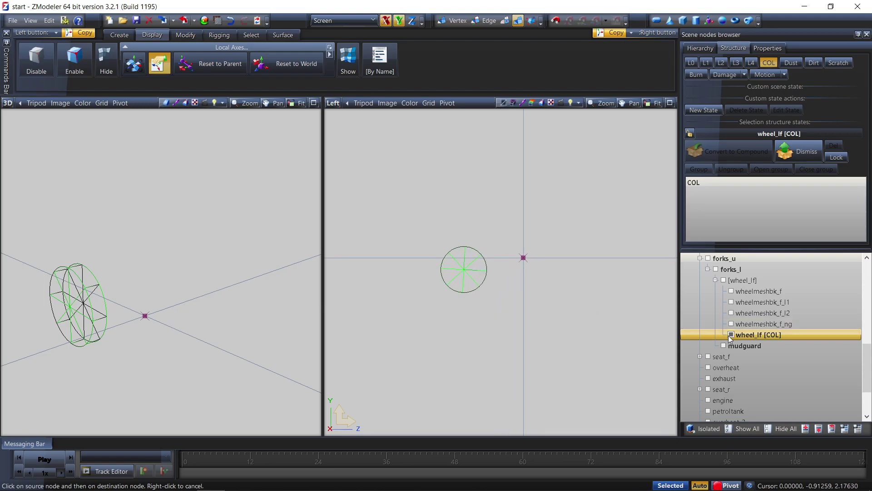
- Hide the front wheel collision and take the Pneu [wheel_lf] tyre out of its wheel_front [wheel_lf] parent
scroll(729, 336, up, 3)
click(726, 310)
drag(727, 298, 727, 298)
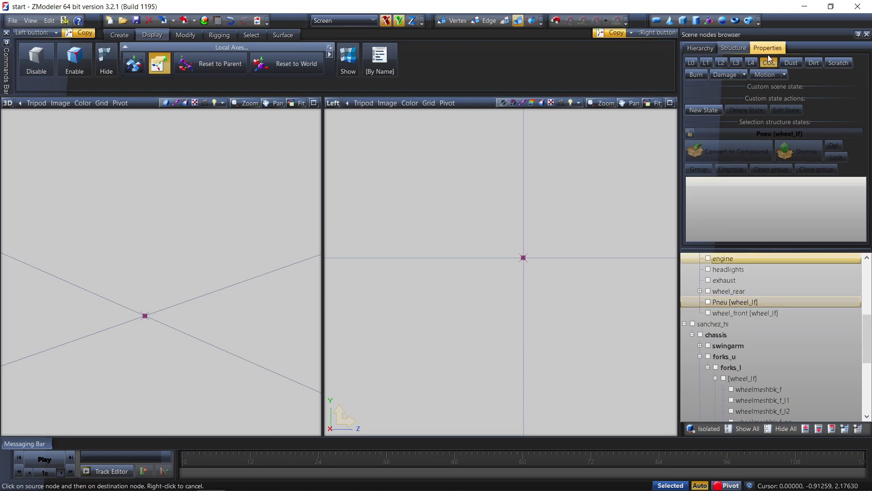
- Convert Pneu [wheel_lf] and wheel_front [wheel_lf] to compounds in the L0 state and move both under the sanchez_hi [wheel_lf] node
ctrl+click(727, 311)
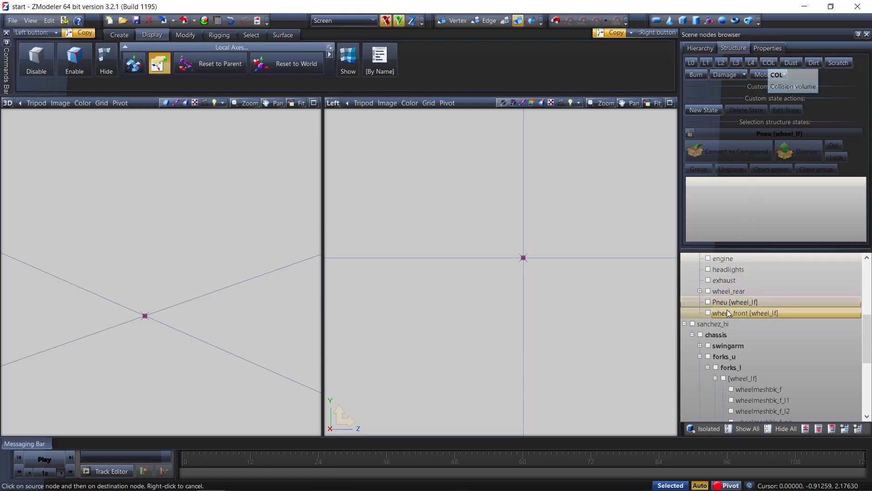
click(717, 148)
drag(740, 302, 774, 352)
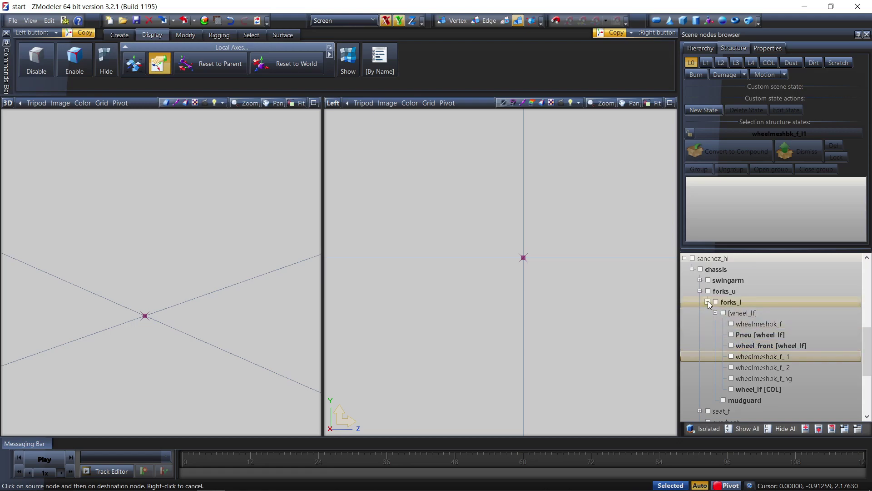
- Collapse the forks_u branch and save the scene over start.z3d
click(707, 301)
click(700, 291)
click(715, 303)
click(13, 20)
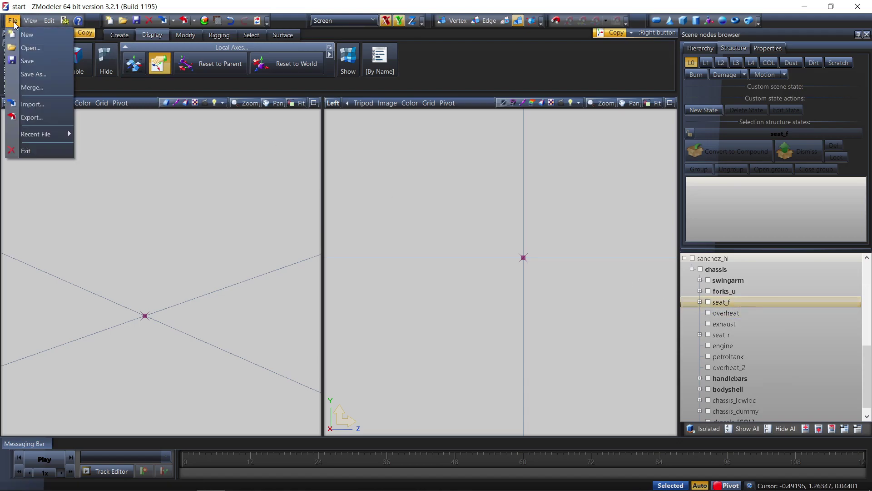
click(30, 61)
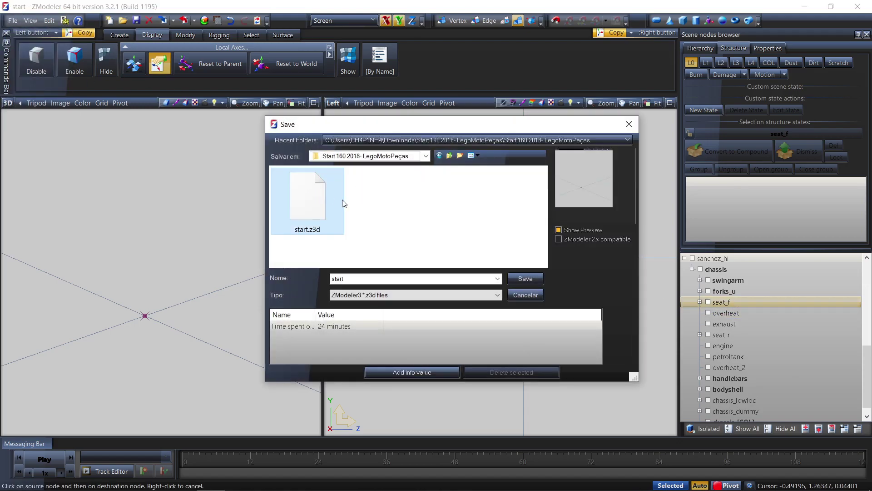
click(534, 279)
click(466, 254)
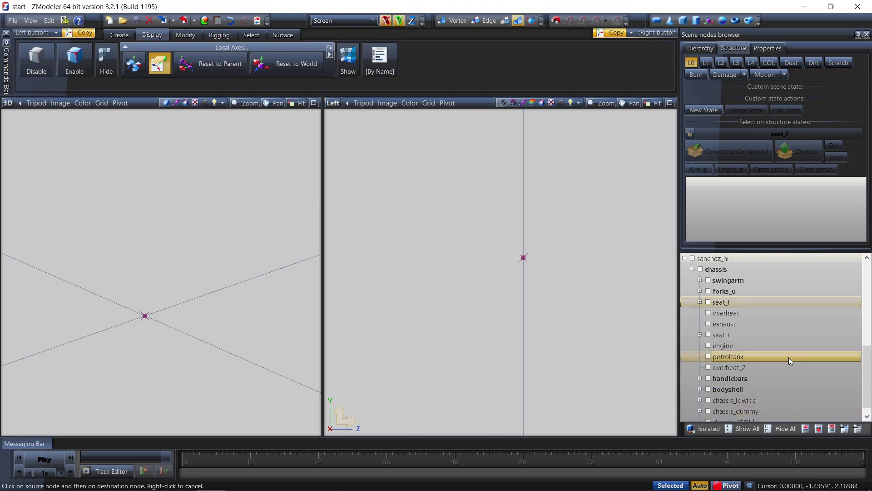
- Expand the swingarm's [wheel_lr] branch and delete the bikedisc_r node
click(699, 280)
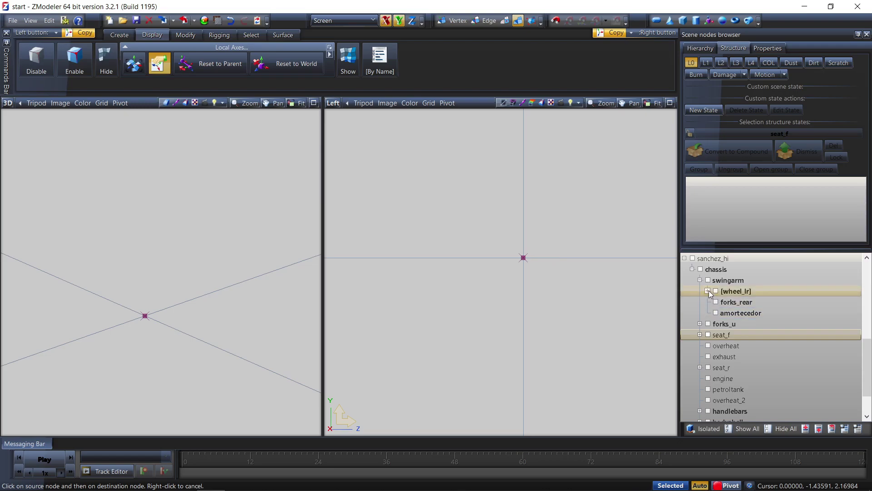
click(708, 290)
right_click(749, 307)
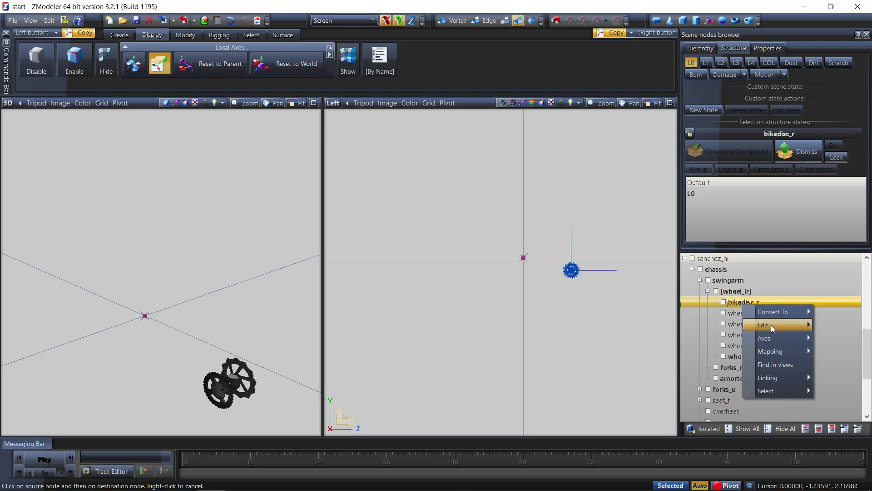
mouse_move(770, 325)
click(843, 338)
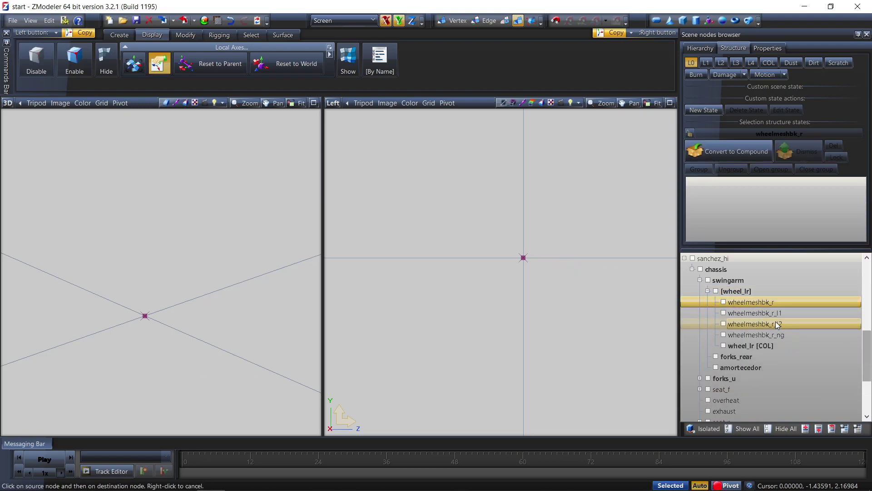
- Rename the custom rear rim as wheel_rear [wheel_lr], reusing the sanchez_hi node's [wheel_lr] name
click(737, 292)
scroll(647, 253, up, 5)
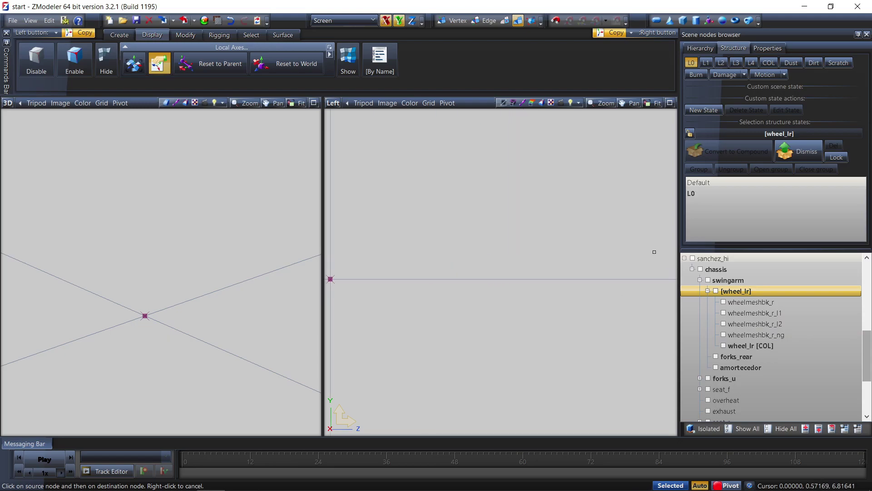
click(185, 35)
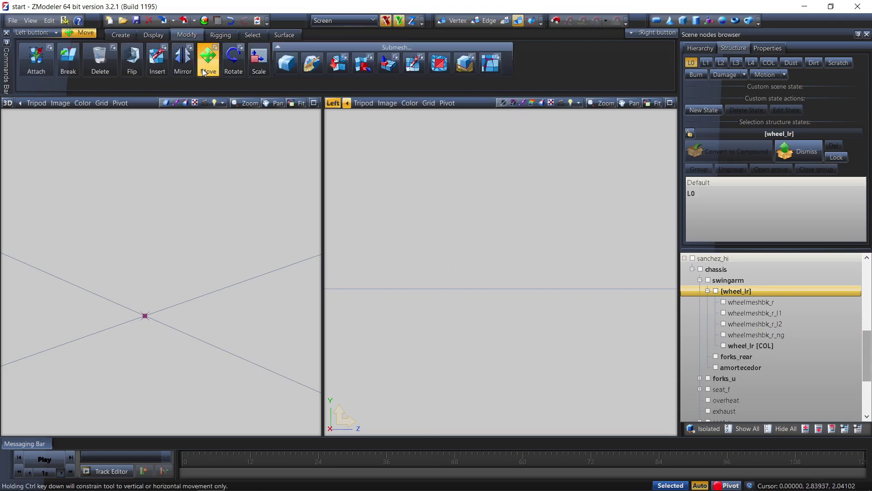
click(778, 290)
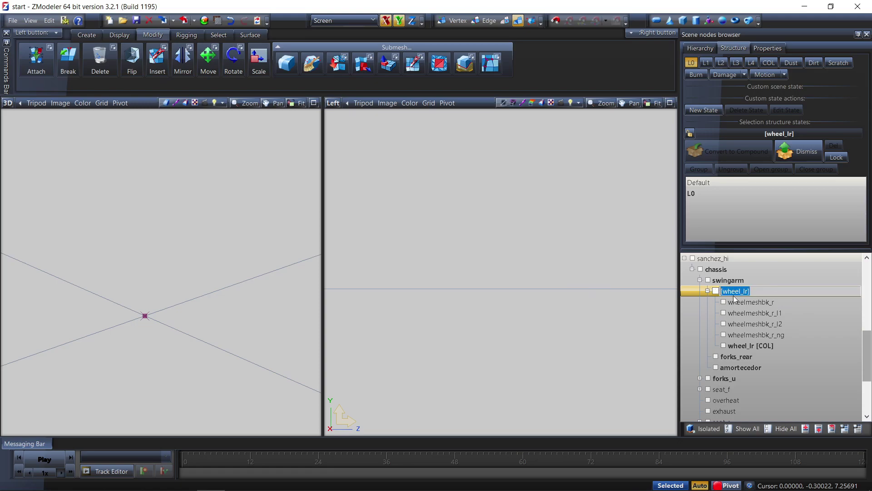
scroll(749, 291, up, 3)
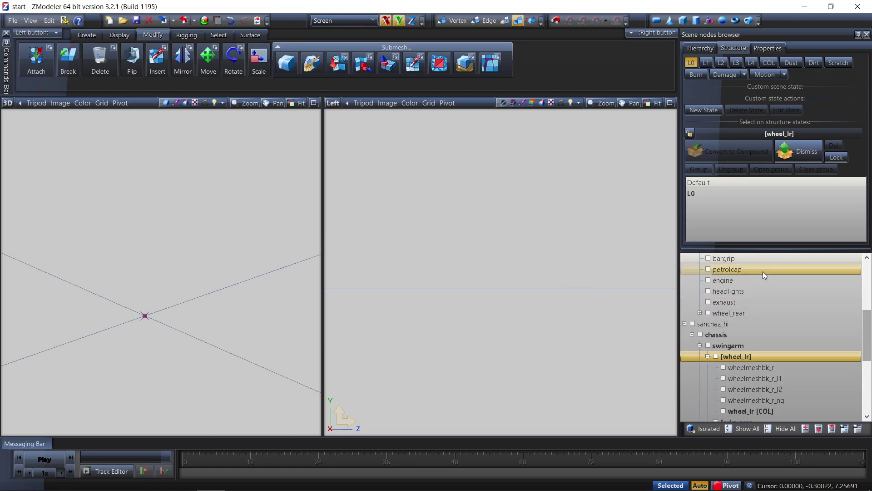
click(755, 313)
click(755, 313)
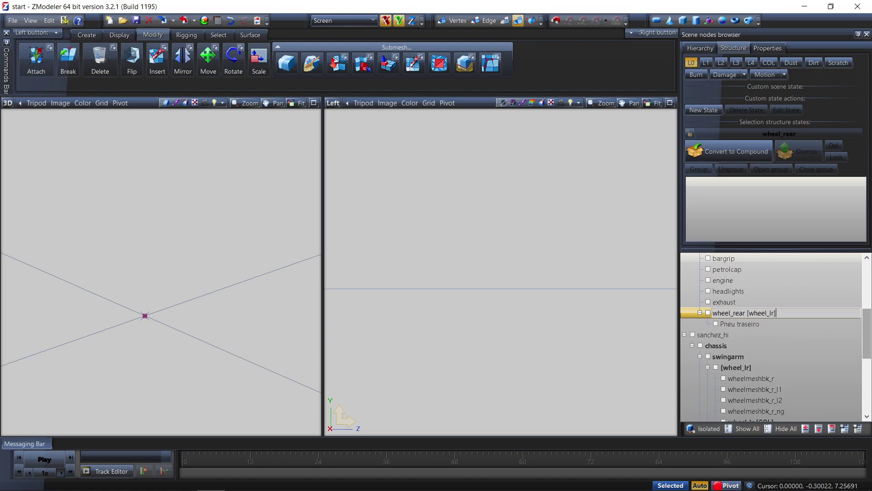
- Rename the rear tyre as Pneu [wheel_lr] and take it out of its wheel_rear [wheel_lr] parent
click(764, 325)
click(764, 325)
drag(764, 324, 736, 325)
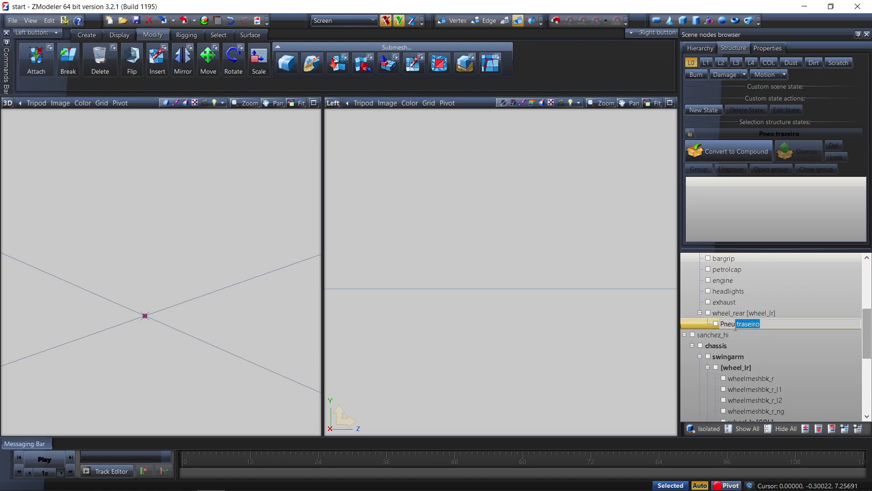
text([wheel_lr])
click(708, 320)
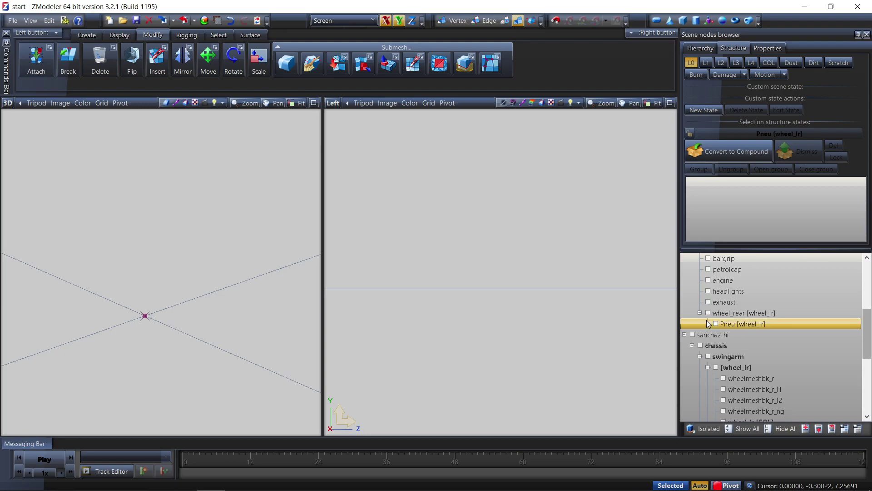
drag(732, 327, 729, 309)
- Display the Pneu [wheel_lr] tyre in the Left view and center its local axes to the object
click(707, 312)
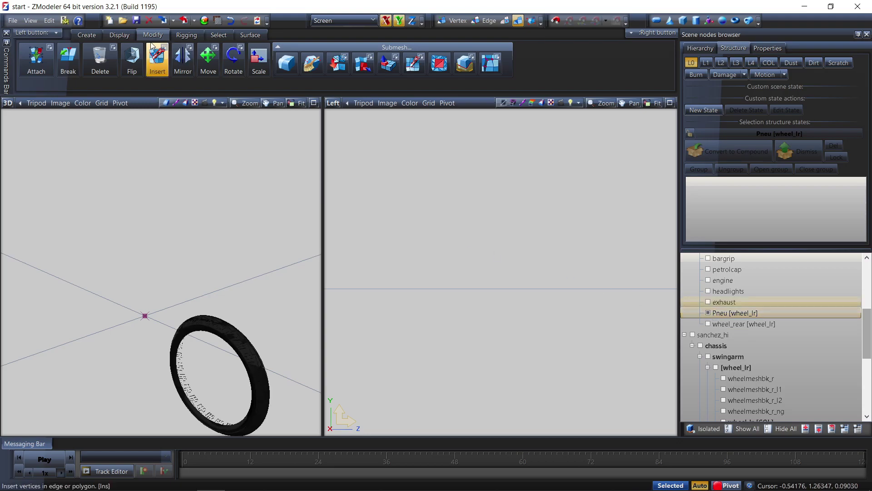
scroll(464, 255, down, 3)
scroll(455, 276, up, 2)
click(455, 277)
click(122, 36)
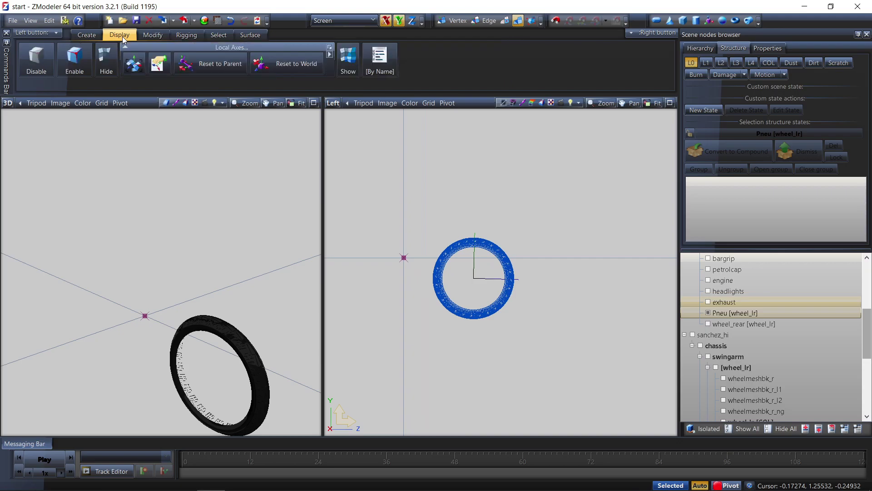
click(134, 63)
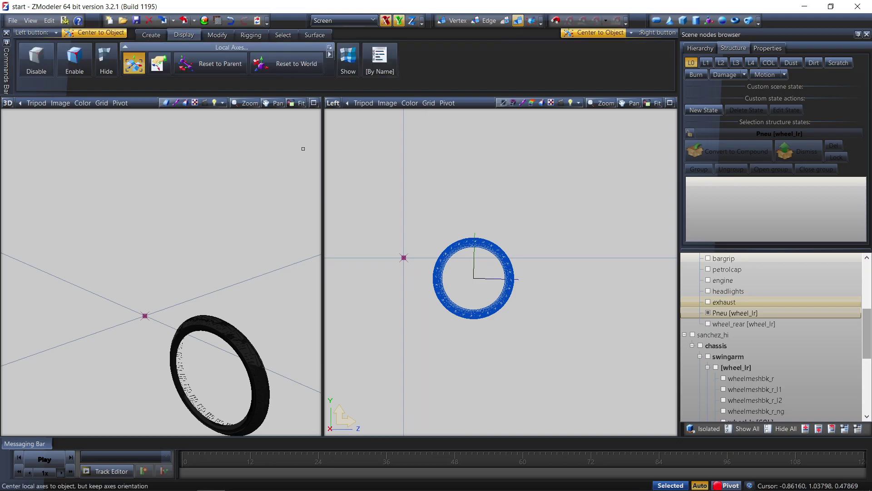
- Copy the rear tyre's local axes onto the wheel_rear [wheel_lr] rim
click(159, 64)
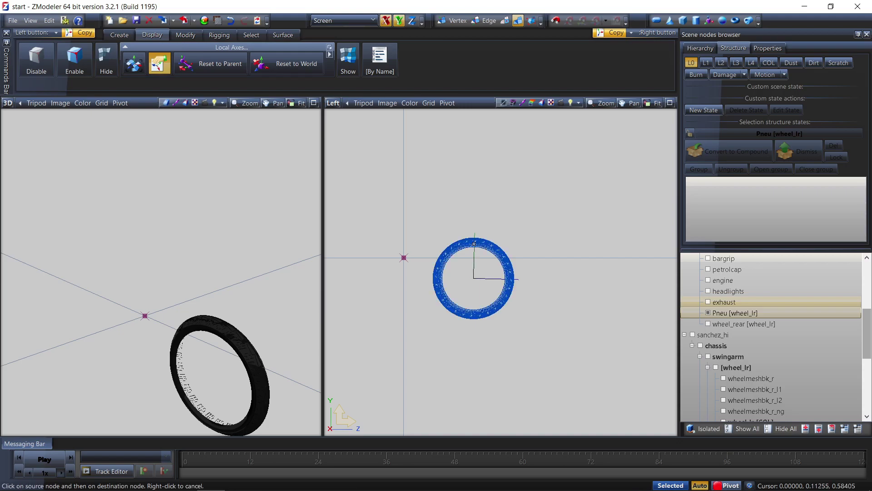
click(474, 240)
click(718, 324)
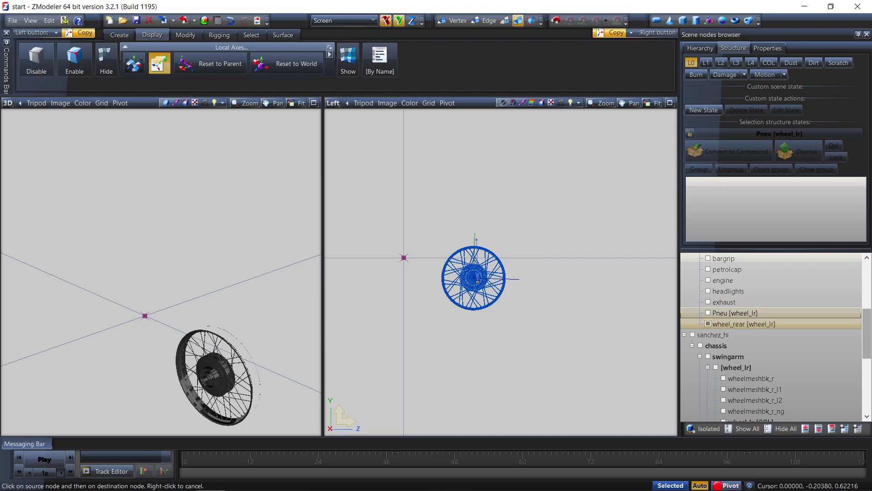
click(478, 282)
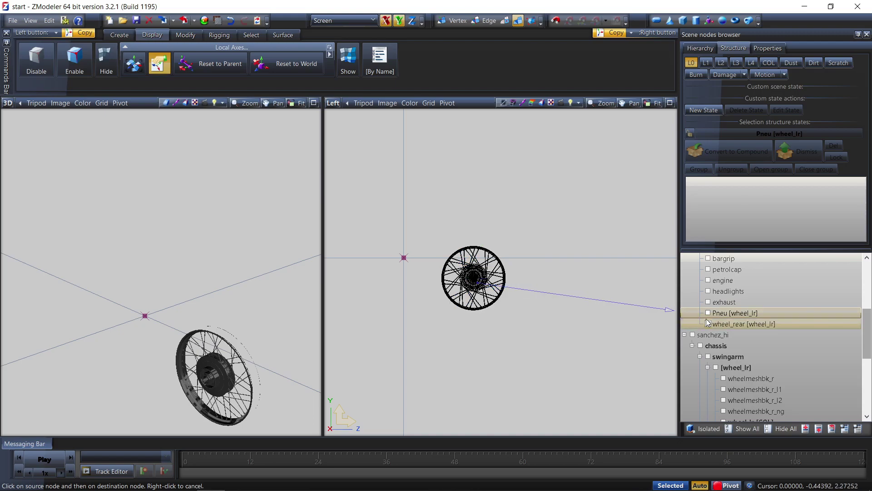
- Copy the custom rear wheel's local axes onto the wheelmeshbk_r node under sanchez_hi's [wheel_lr]
scroll(711, 326, down, 1)
click(724, 346)
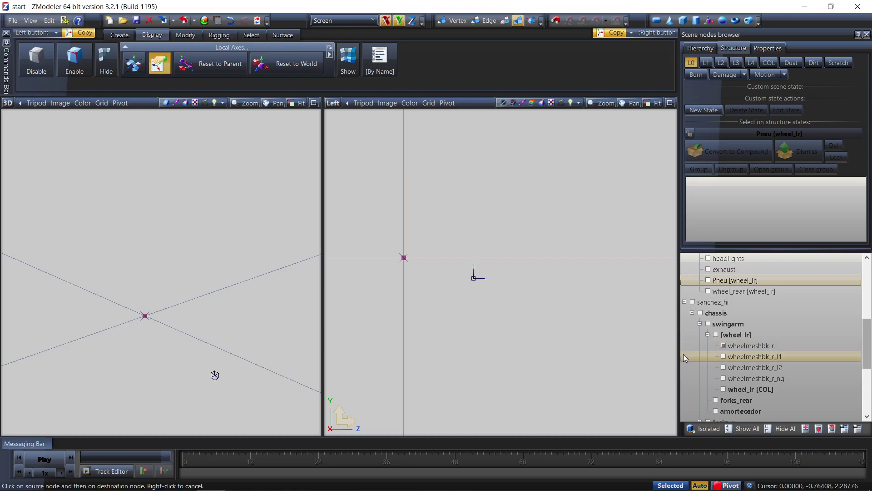
- Dismiss the compound state of sanchez_hi's [wheel_lr] node and delete the original wheel mesh split out beneath it
click(716, 334)
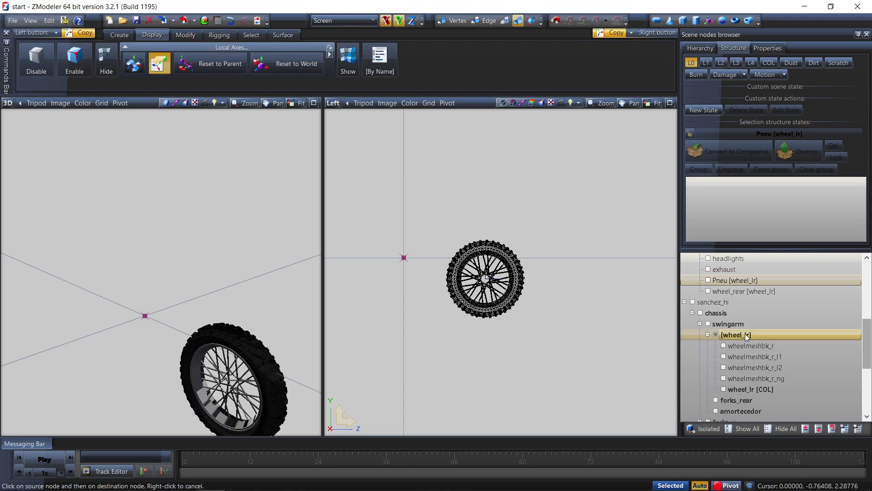
click(744, 335)
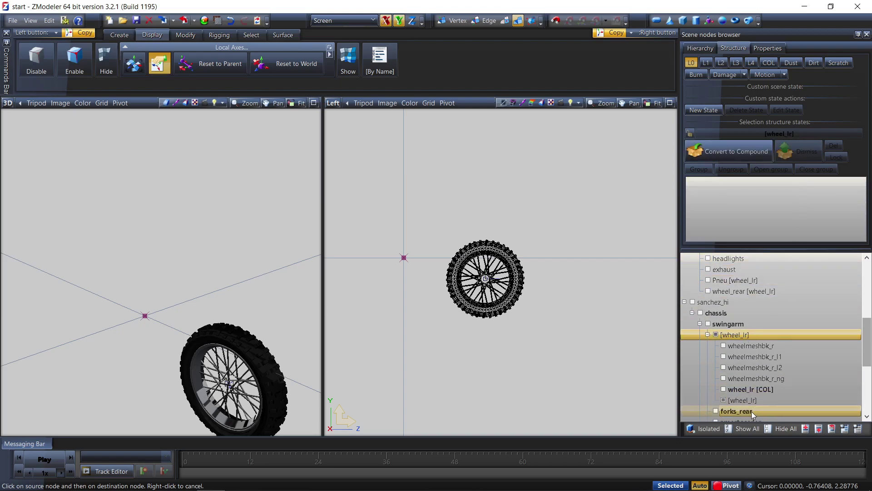
right_click(741, 399)
mouse_move(773, 417)
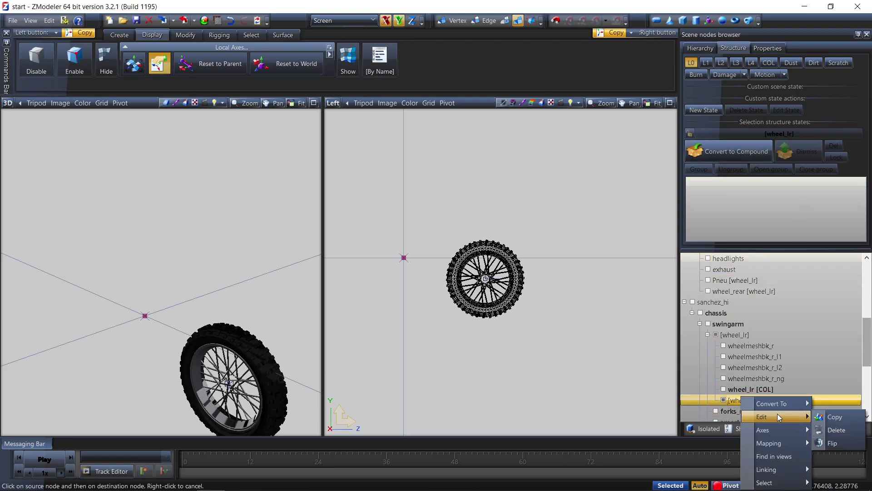
click(836, 429)
- Copy the wheelmeshbk_r node's local axes onto its parent [wheel_lr] and hide that node
scroll(481, 279, up, 4)
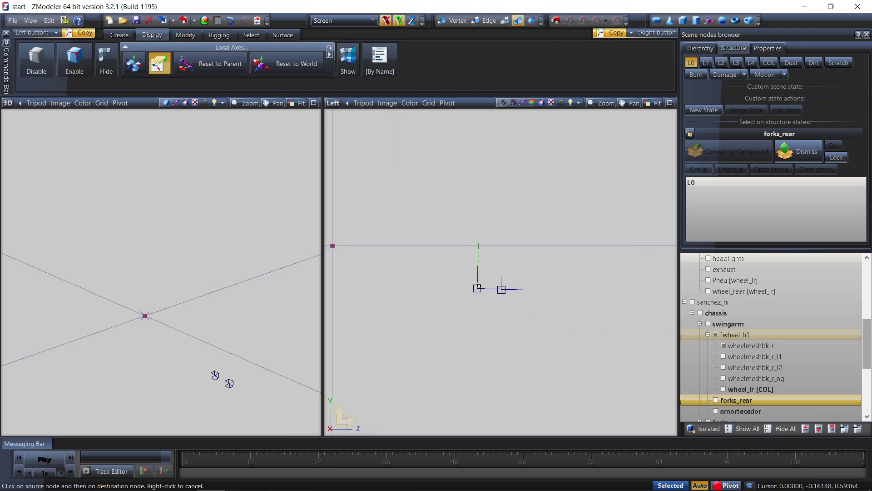
click(718, 337)
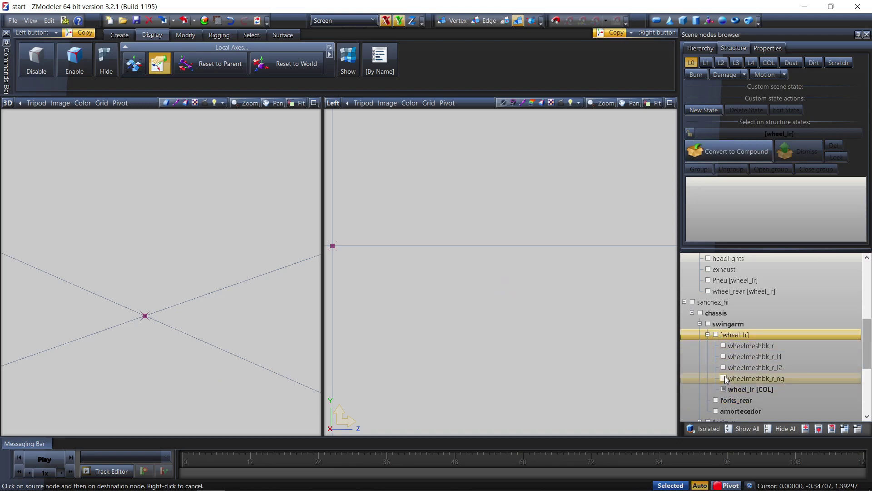
- Show the COL state, ungroup the wheel_lr [COL] collision and delete its separated wheel_lr.part [COL] node
click(776, 62)
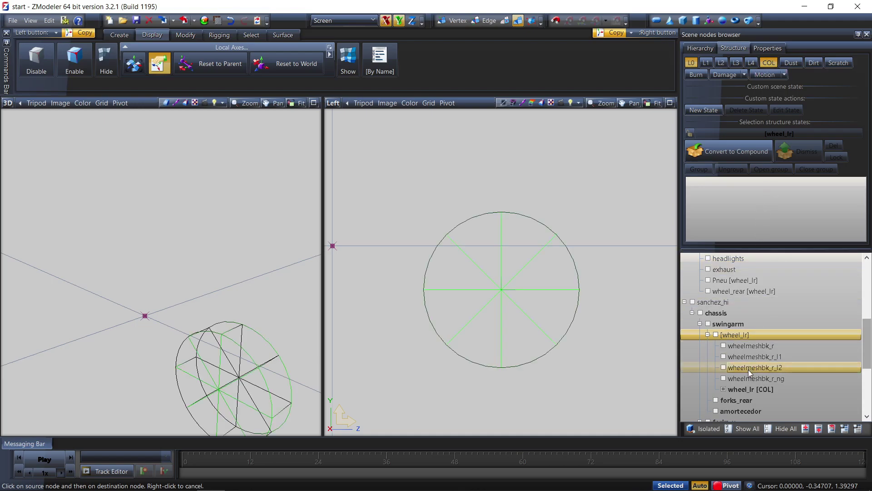
click(750, 386)
click(804, 146)
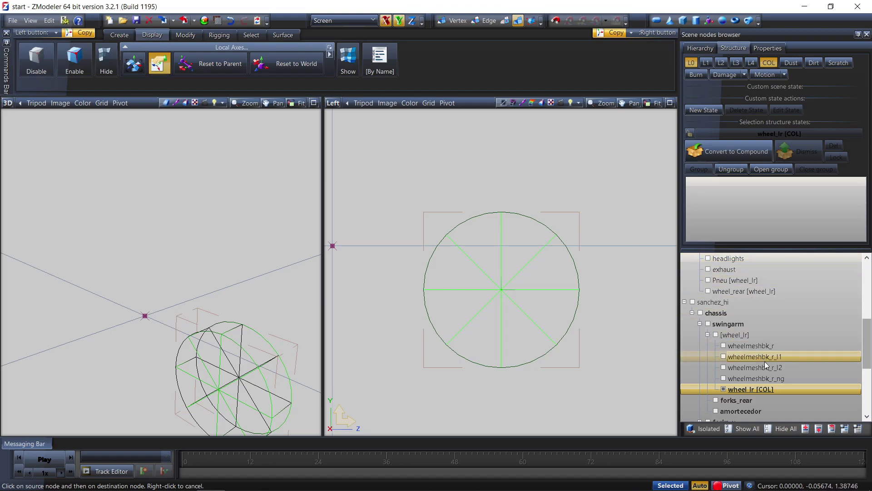
click(731, 169)
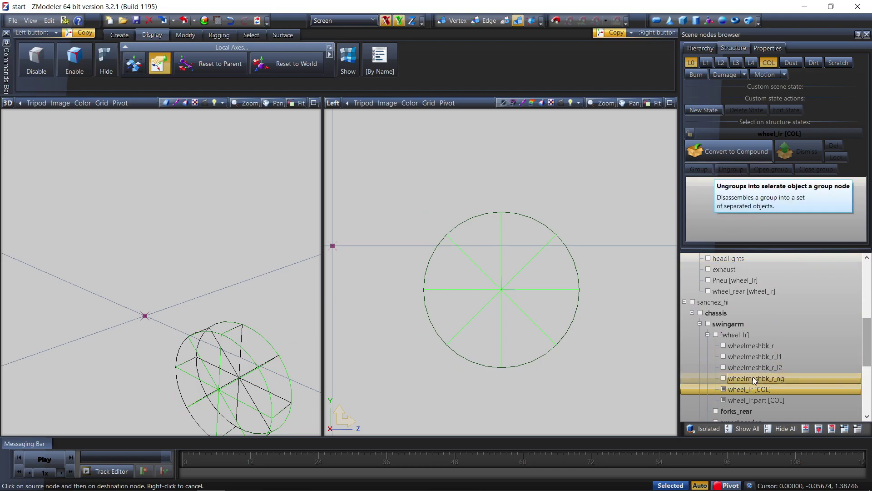
right_click(757, 400)
mouse_move(789, 407)
click(715, 419)
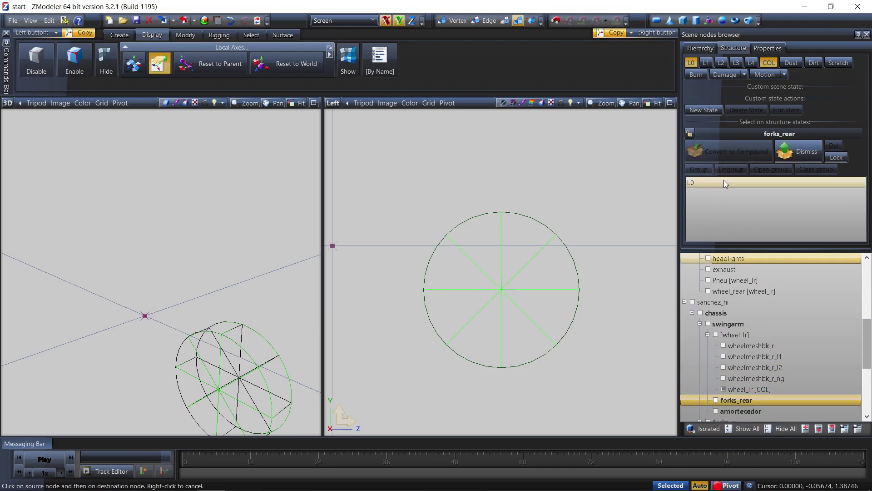
- Convert wheel_lr [COL] to a compound in the COL state only and copy the [wheel_lr] node's local axes onto it in the Top view
click(743, 390)
click(724, 152)
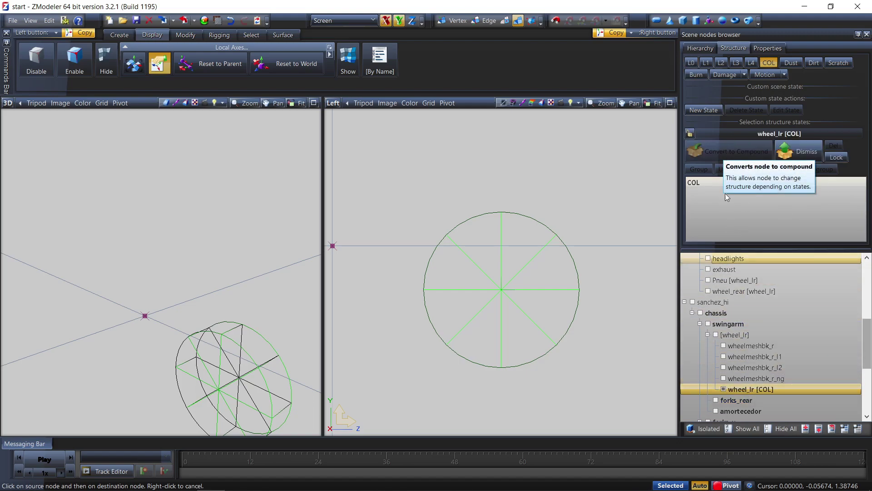
click(332, 103)
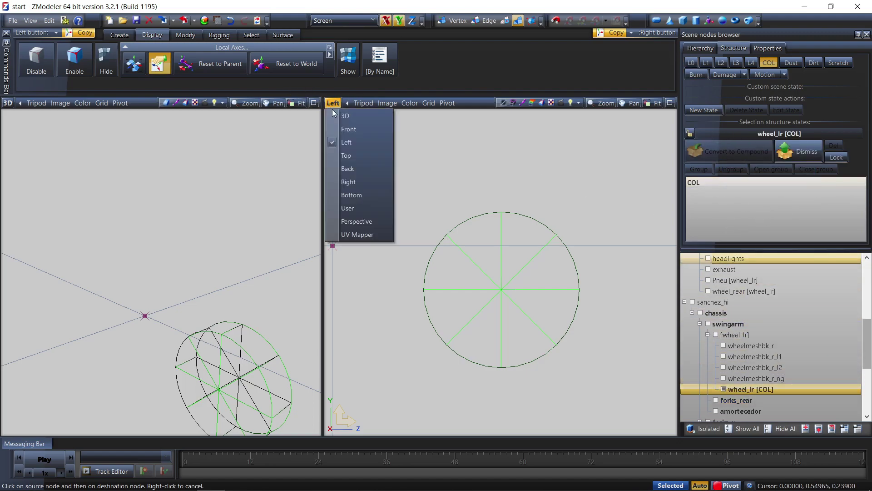
click(343, 153)
click(188, 61)
scroll(511, 244, up, 5)
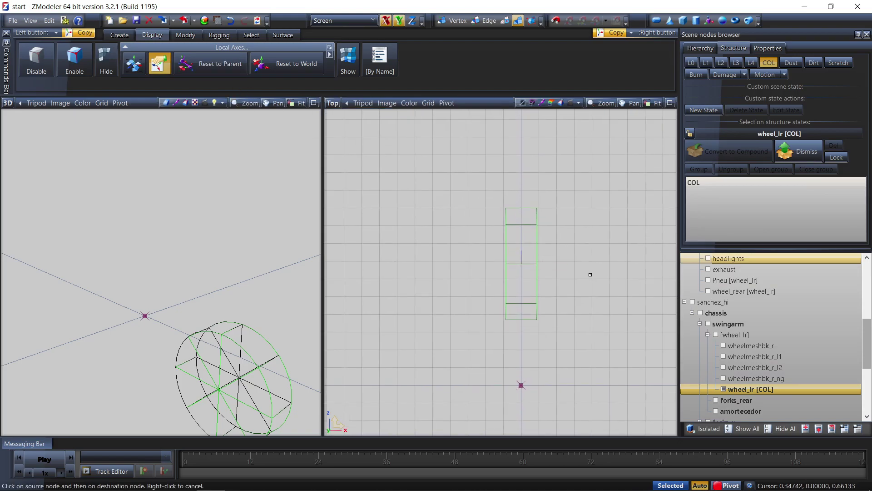
click(724, 389)
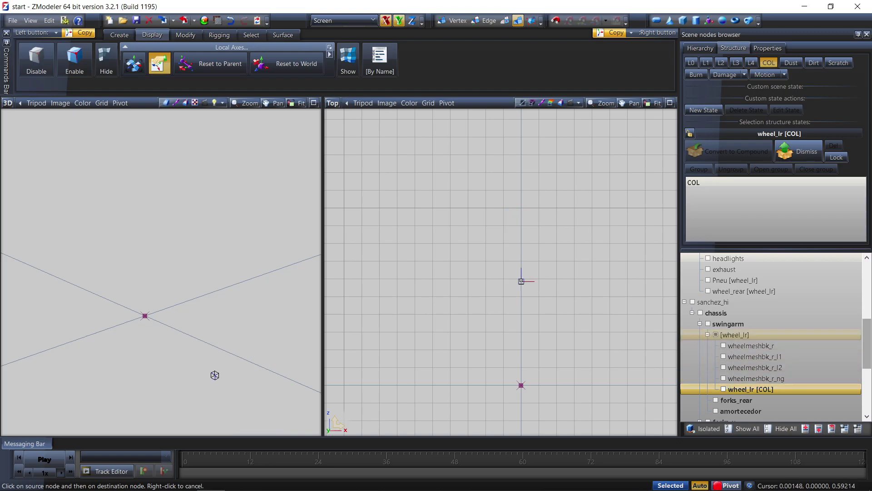
click(521, 281)
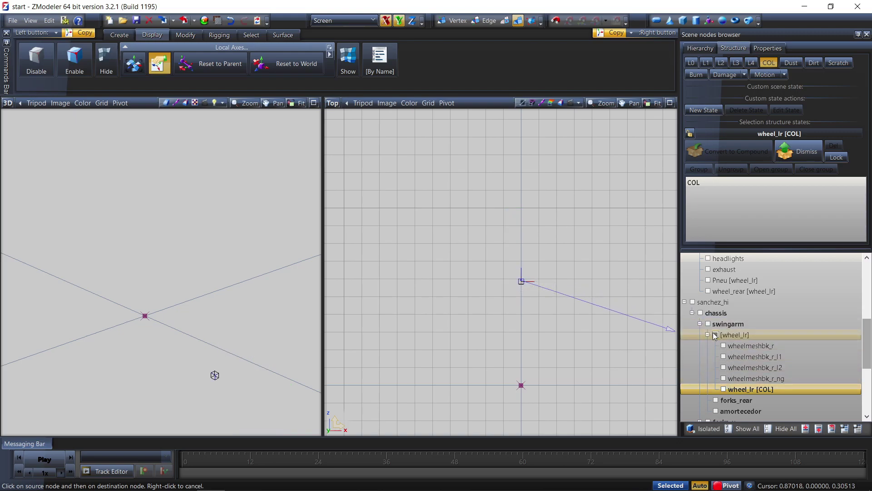
click(713, 377)
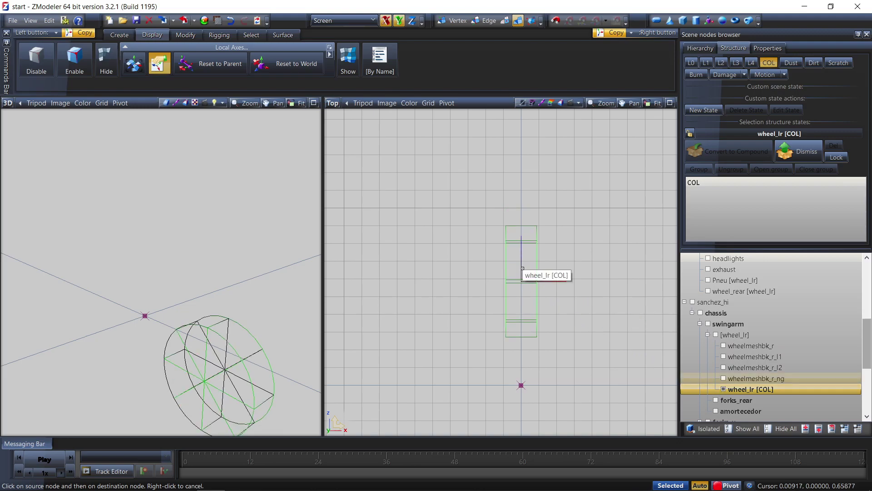
- Activate the Move tool, switch the Top view to Left and hide wheel_lr [COL]
click(186, 35)
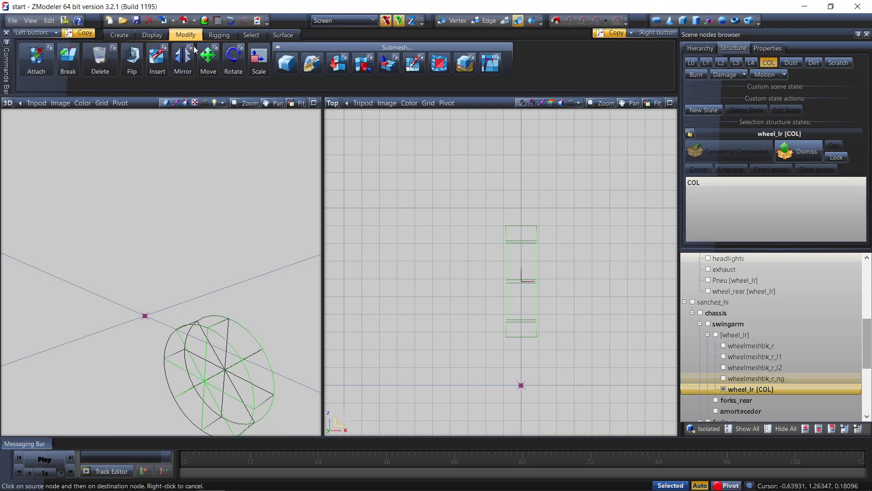
click(202, 65)
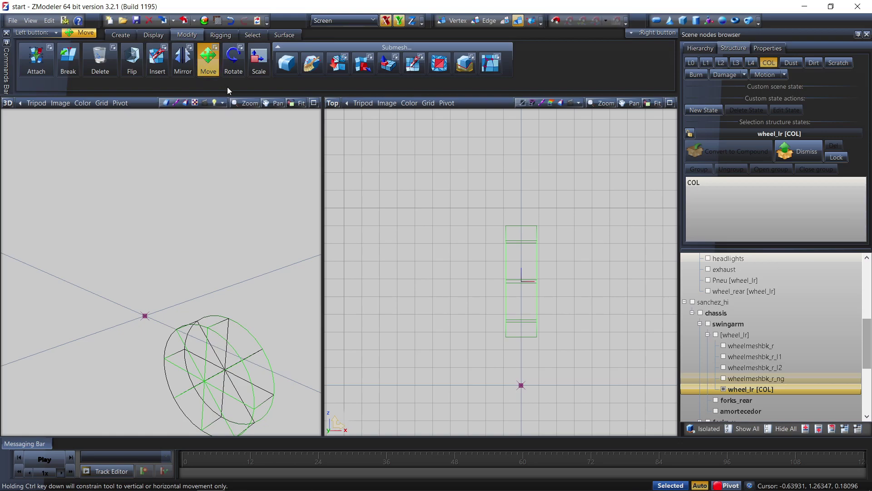
click(333, 104)
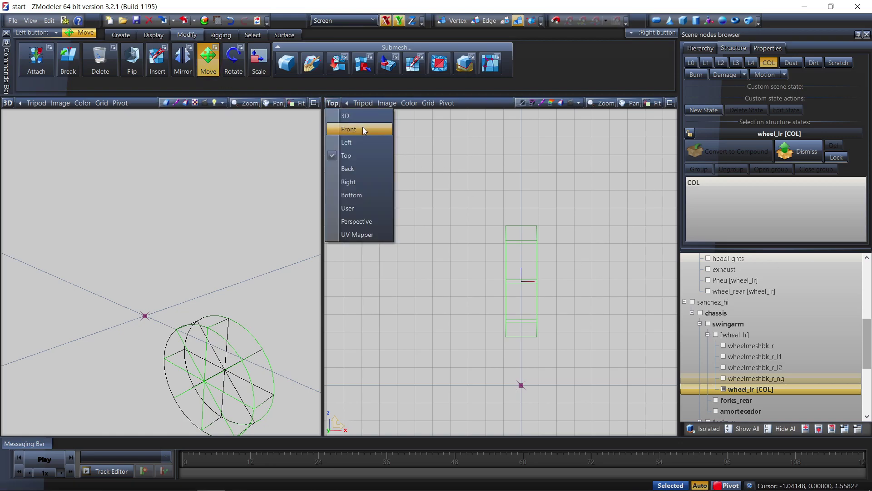
click(364, 139)
click(724, 389)
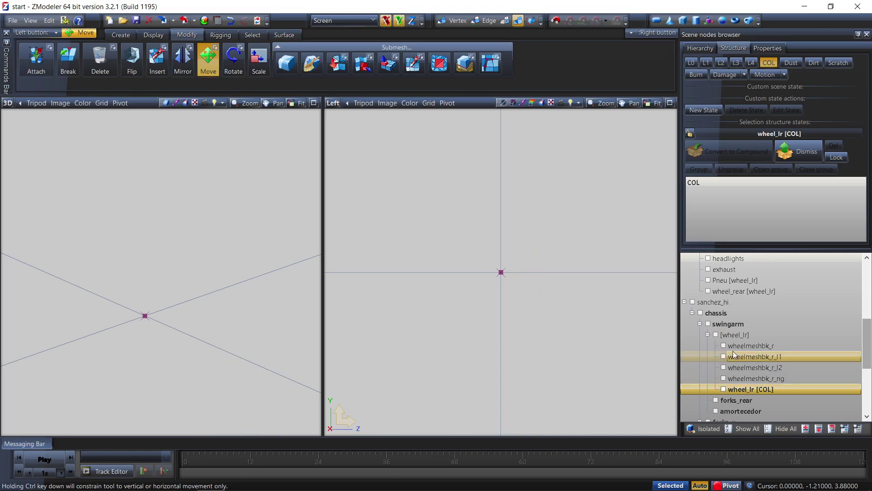
- Convert Pneu [wheel_lr] and wheel_rear [wheel_lr] to L0 compounds and place them under sanchez_hi's [wheel_lr], after wheelmeshbk_r
scroll(733, 351, up, 1)
click(736, 314)
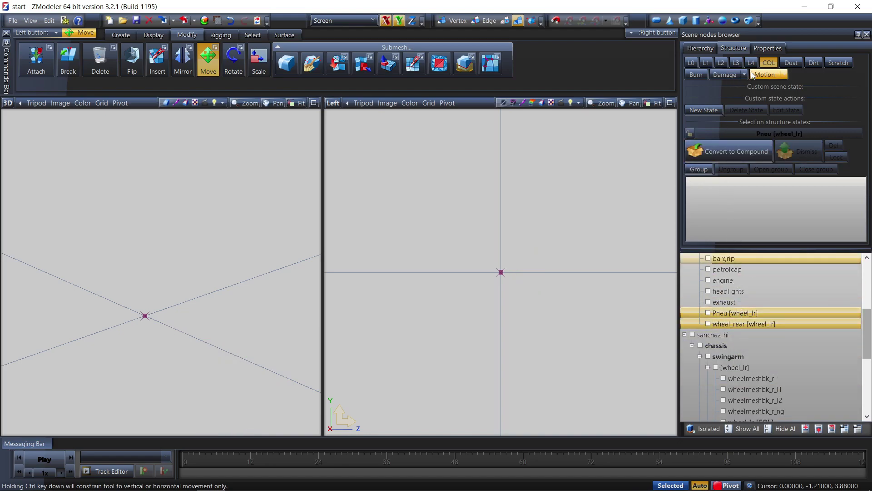
click(708, 152)
click(731, 321)
drag(731, 321, 765, 386)
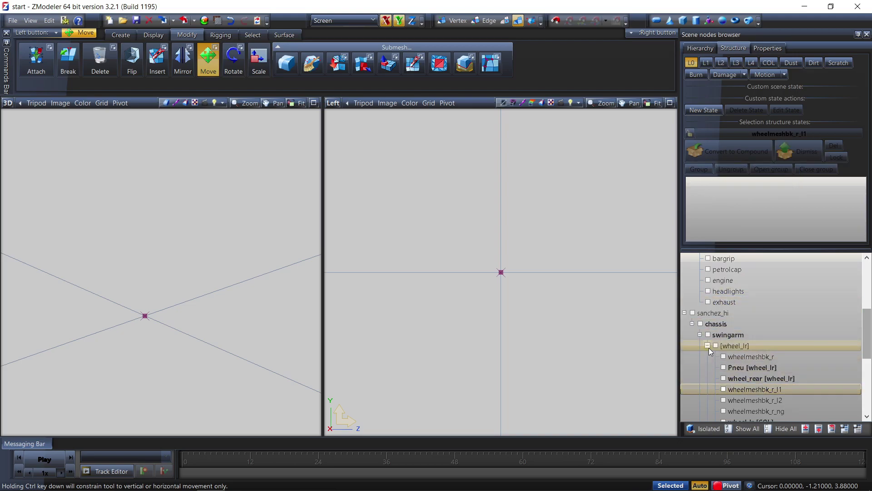
- Collapse the swingarm branch and delete the leftover start node from start.dff
click(700, 334)
scroll(718, 325, down, 1)
scroll(735, 336, down, 1)
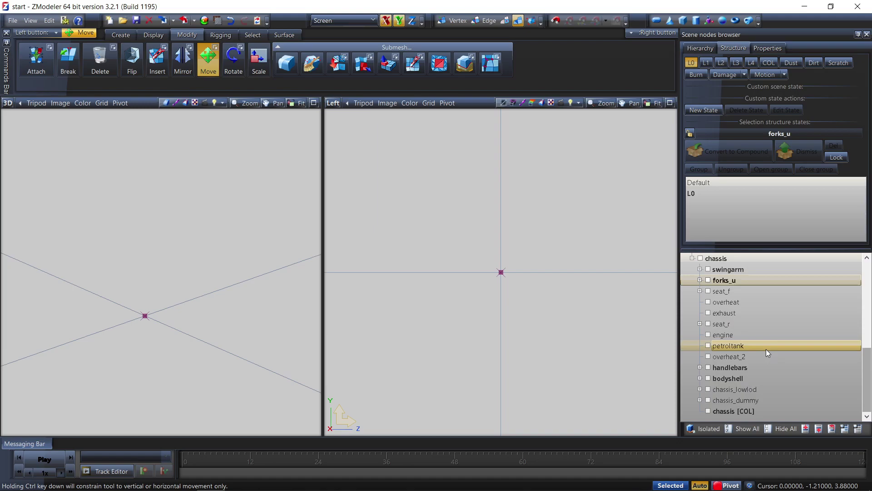
scroll(766, 349, up, 4)
scroll(736, 359, up, 1)
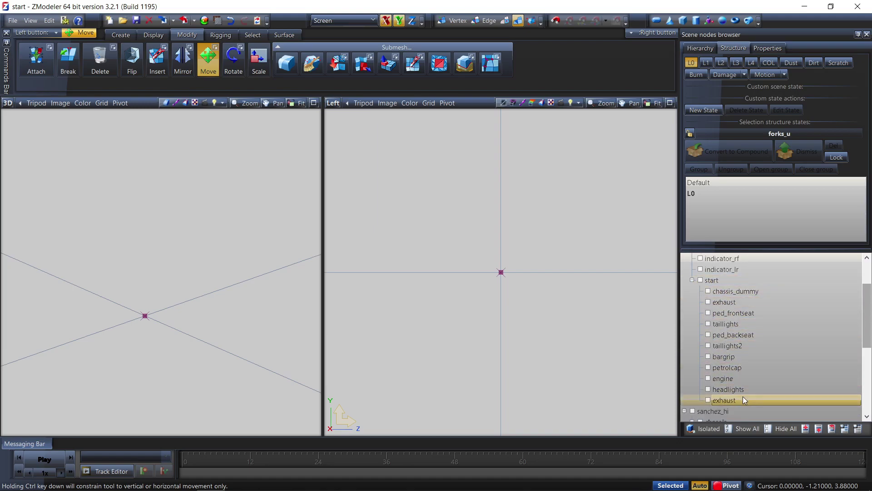
click(692, 280)
right_click(713, 280)
mouse_move(747, 293)
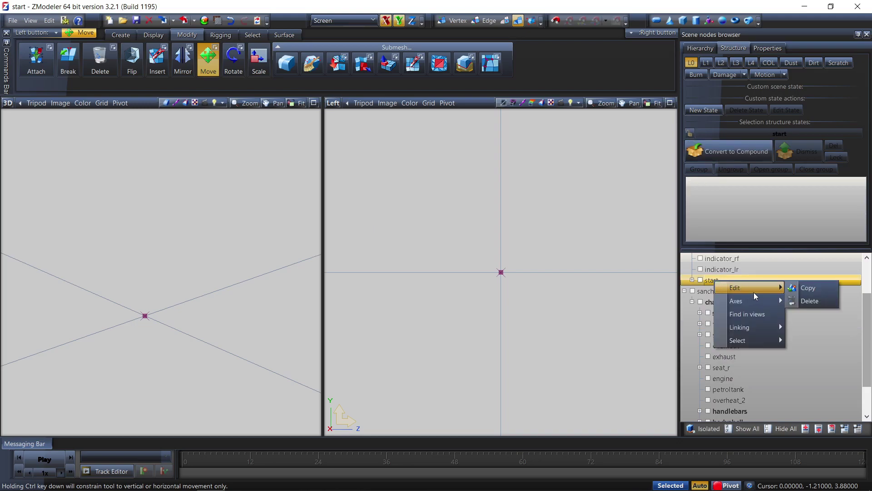
click(824, 299)
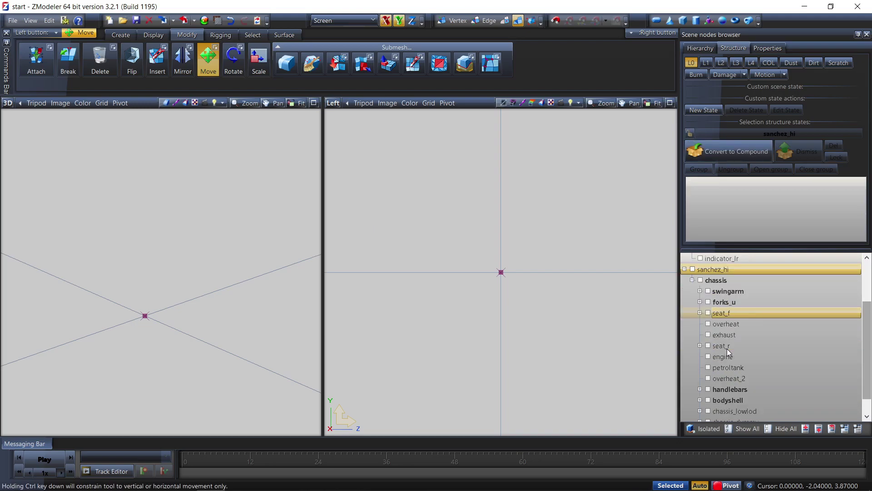
- Display headlight_l, indicator_lf and indicator_rf and convert all three to compounds in the L0 state
scroll(724, 332, up, 2)
click(701, 269)
middle_drag(159, 273, 409, 315)
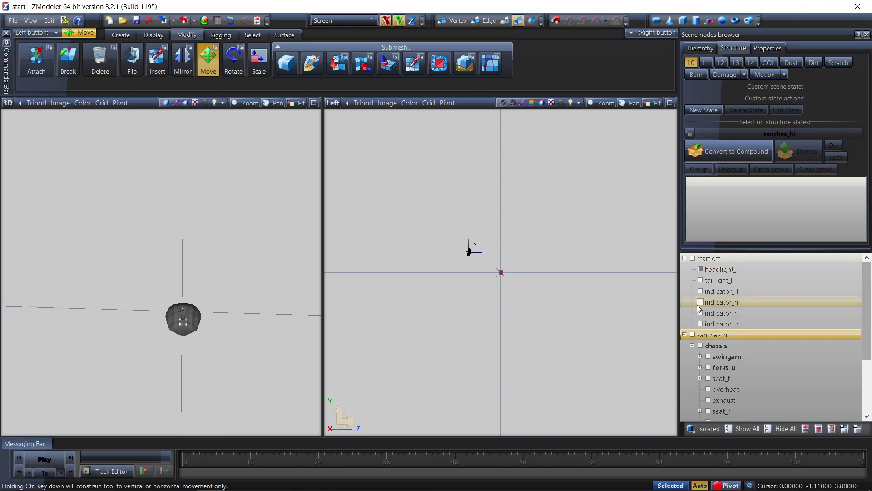
click(700, 291)
click(700, 313)
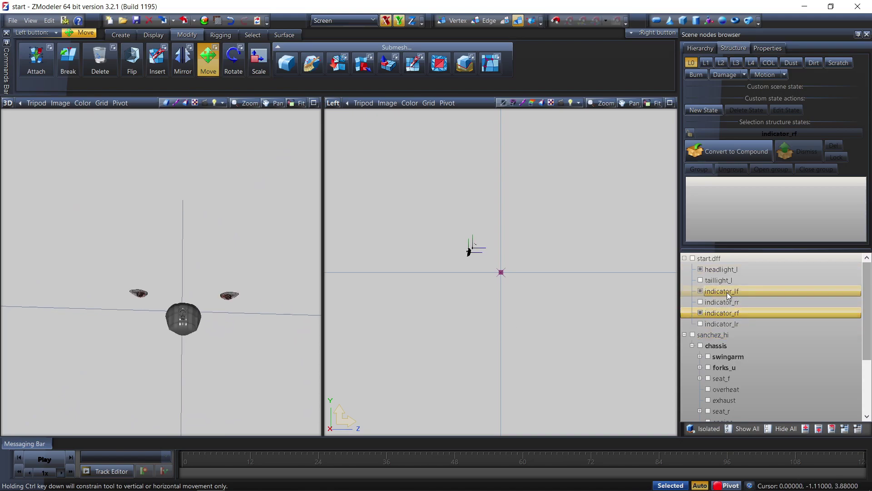
click(728, 150)
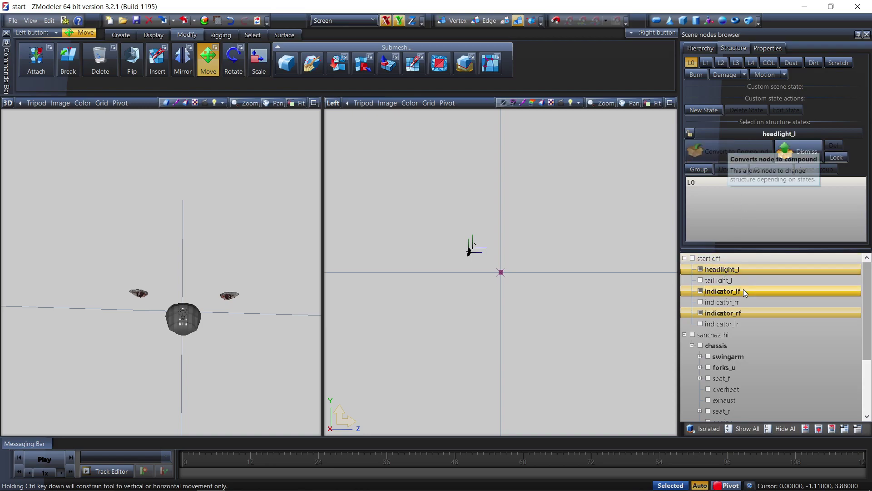
- Expand the forks_u branch, collapse its [wheel_lf] node and display the forks_u mesh
click(699, 367)
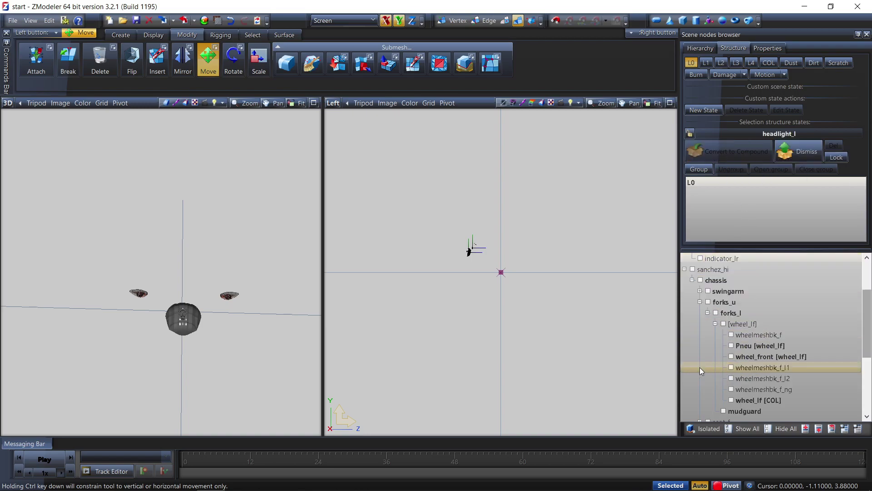
click(716, 323)
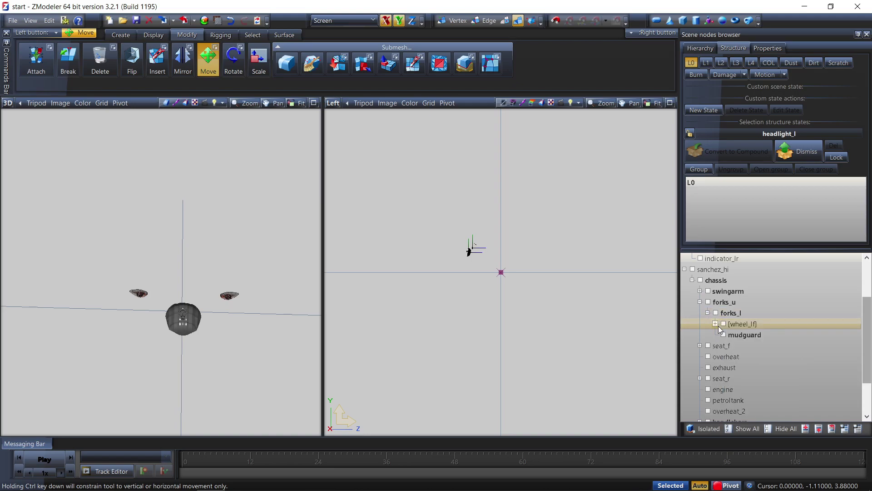
click(708, 302)
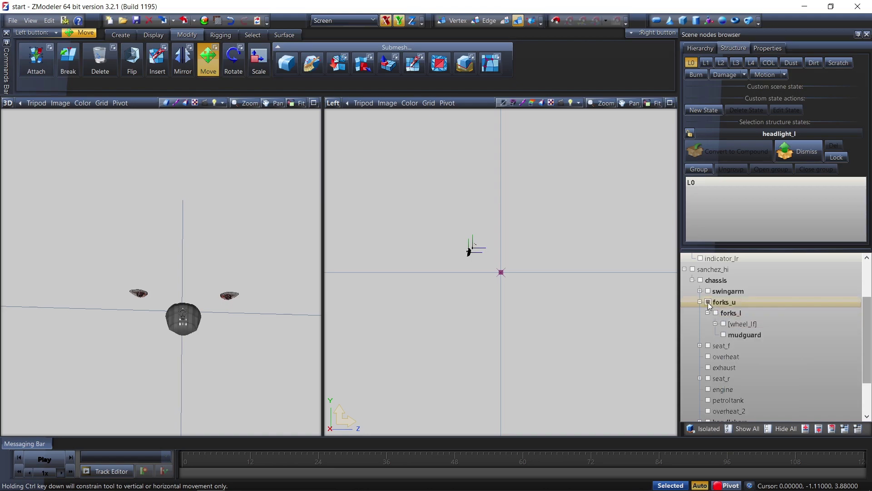
click(708, 302)
click(708, 302)
click(708, 302)
click(708, 303)
scroll(709, 304, up, 3)
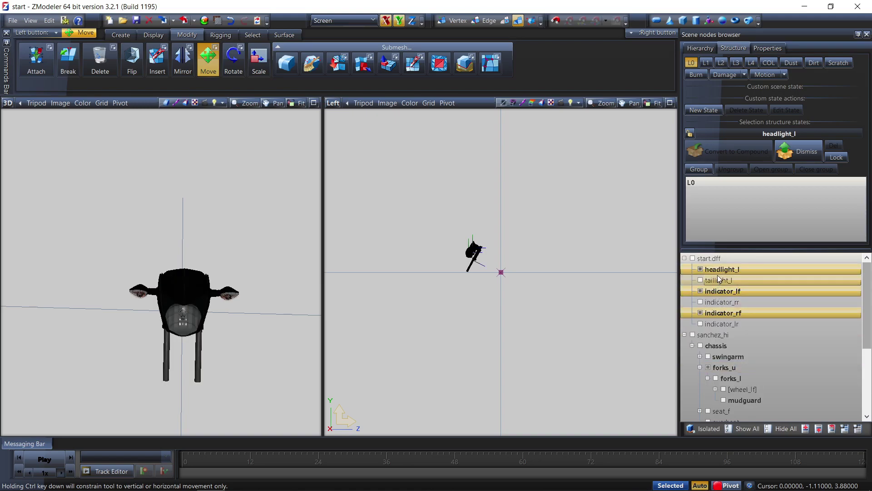
- Move headlight_l, indicator_lf and indicator_rf under forks_u, ahead of forks_l, and collapse the forks_l branch
drag(721, 271, 733, 367)
click(740, 378)
shift+click(739, 399)
drag(734, 375, 729, 348)
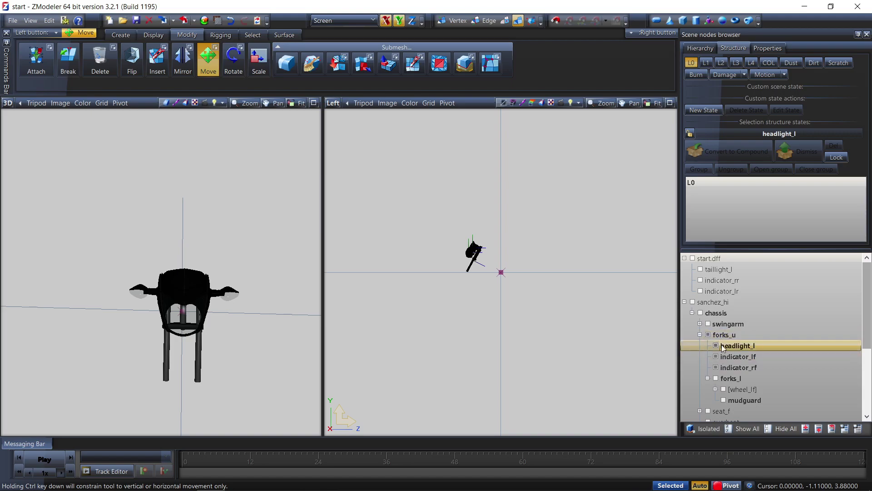
click(708, 378)
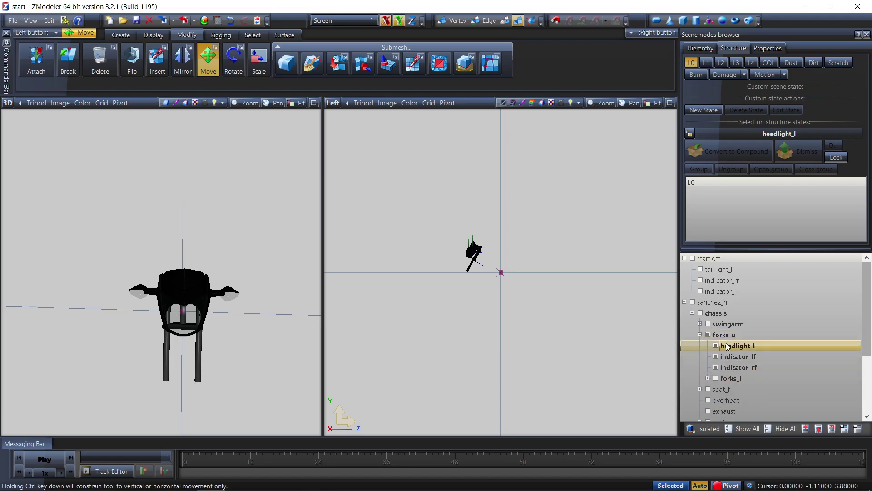
- Collapse the forks_u branch and hide the fork assembly with its front lights
middle_drag(180, 347, 166, 339)
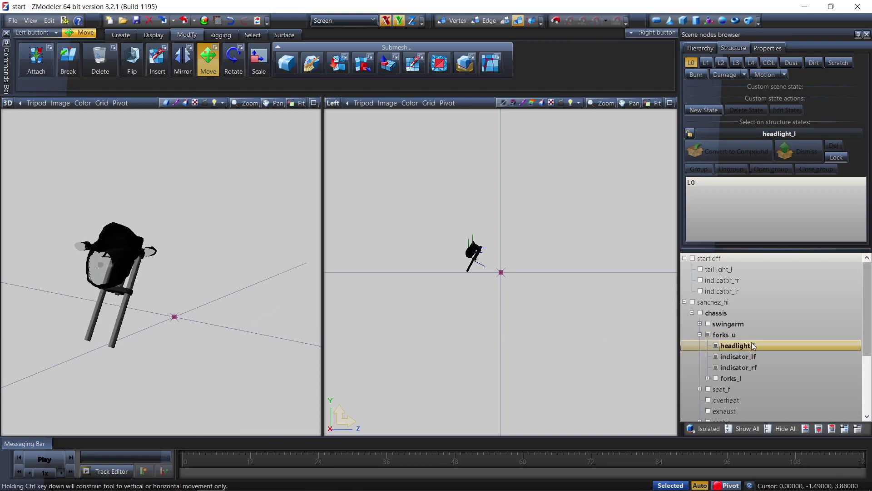
click(699, 334)
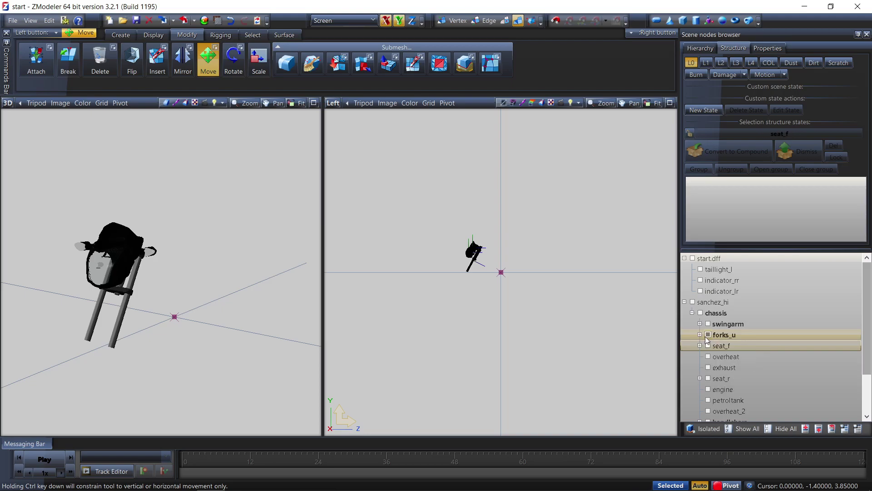
middle_drag(218, 338, 450, 353)
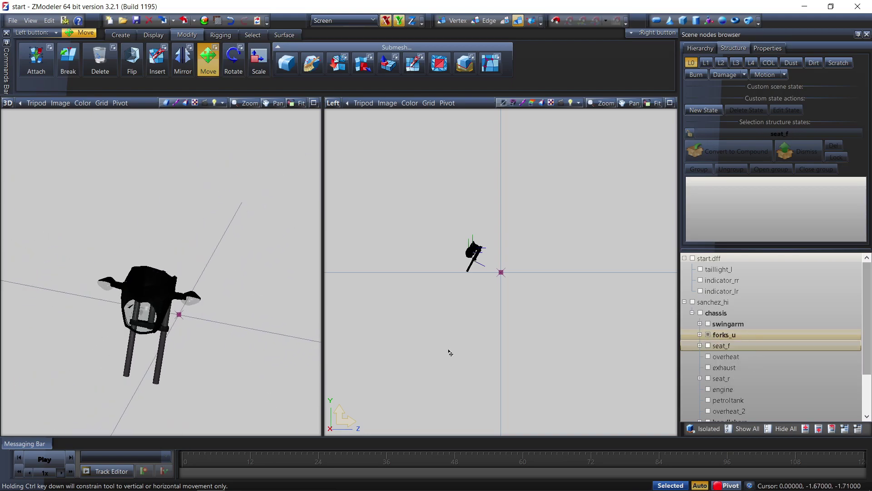
click(707, 334)
- Display taillight_l, indicator_rr and indicator_lr in start.dff and convert all three to compounds in the L0 state
click(700, 291)
click(700, 279)
click(700, 269)
middle_drag(213, 232, 582, 302)
drag(727, 293, 728, 273)
click(715, 150)
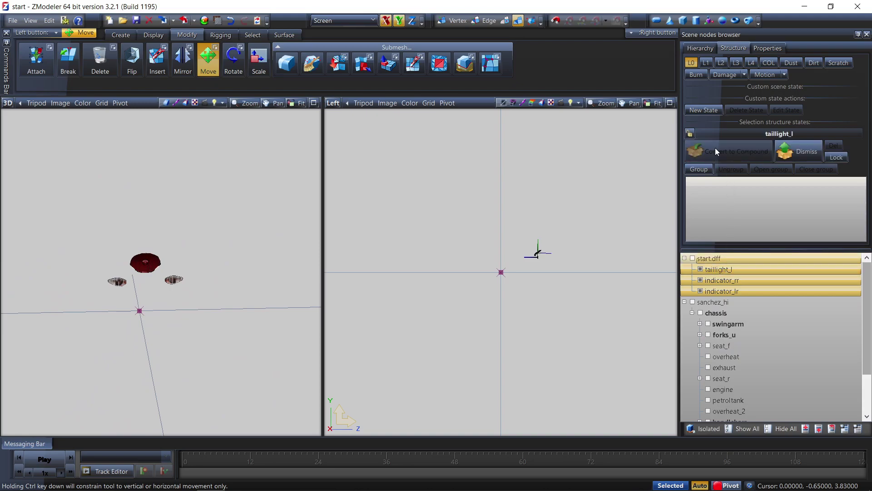
- Hide all objects, expand the bodyshell branch and display only the bodyshell mesh
scroll(734, 388, down, 2)
click(700, 378)
click(737, 429)
click(772, 428)
click(709, 360)
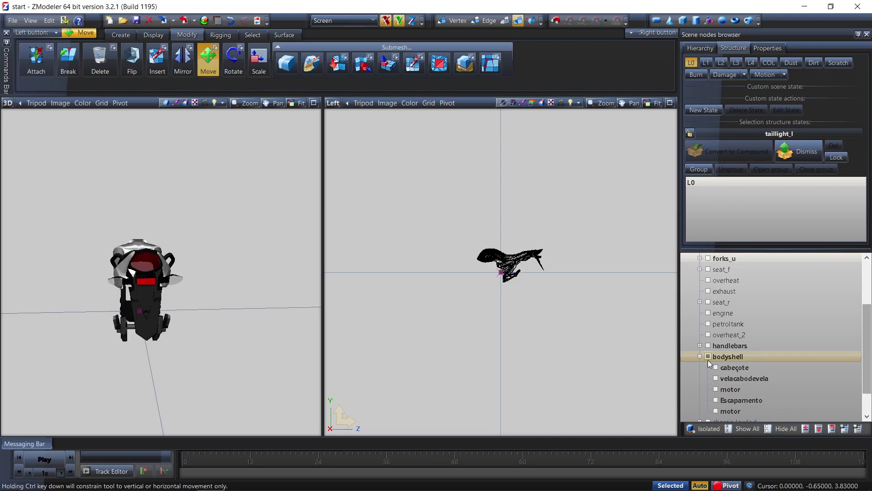
- Move taillight_l, indicator_rr and indicator_lr from start.dff into the chassis branch, directly ahead of bodyshell
scroll(724, 340, up, 3)
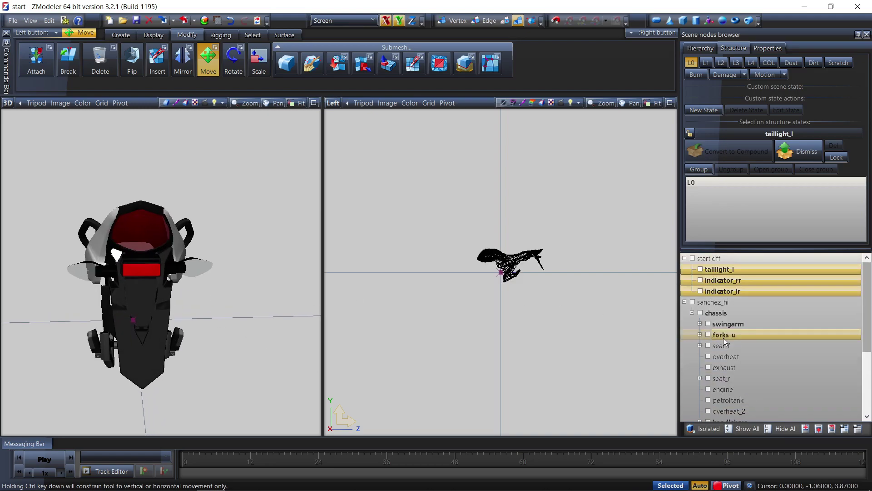
drag(718, 291, 751, 380)
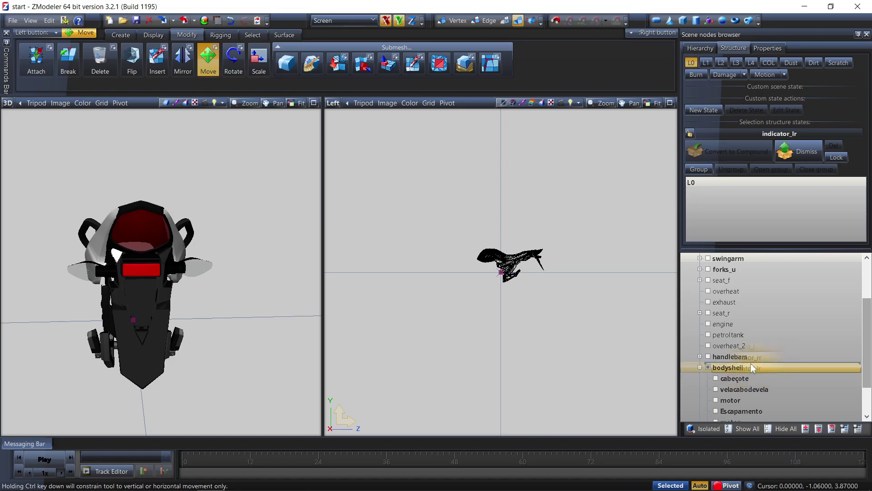
click(751, 366)
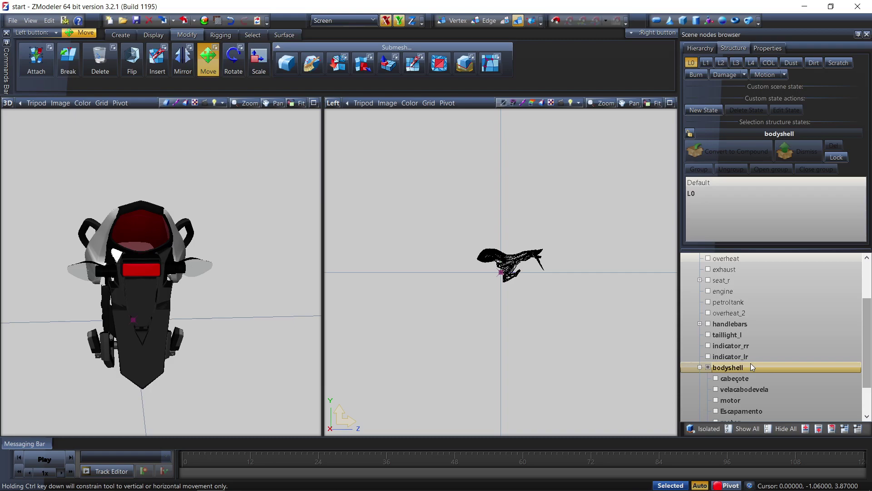
- Display indicator_lr, indicator_rr and taillight_l together with the bodyshell, and collapse the bodyshell branch
click(708, 356)
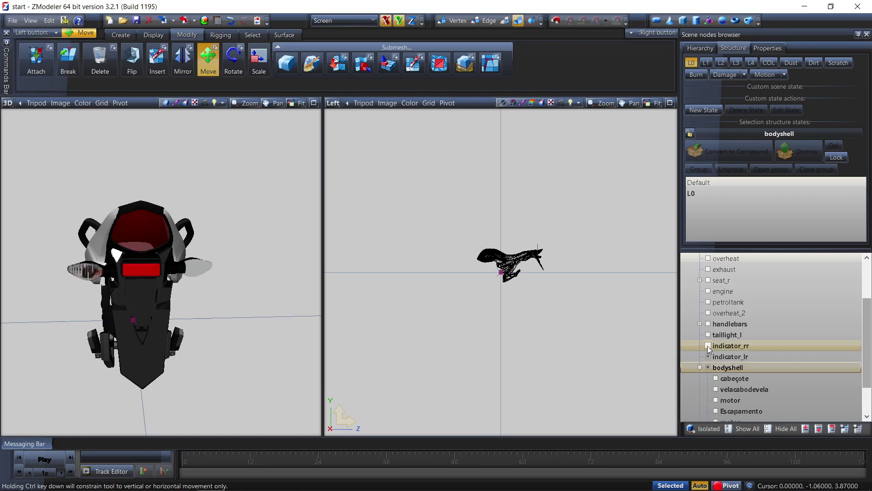
click(708, 346)
click(708, 334)
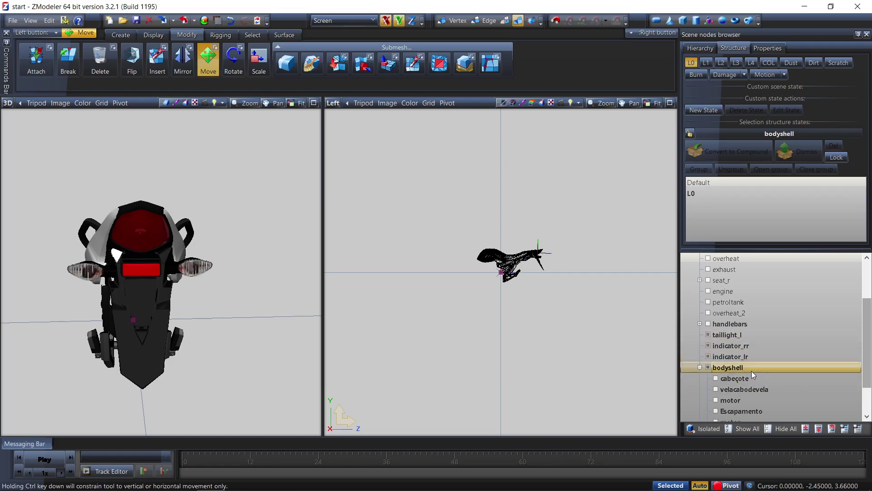
click(695, 367)
- Delete the emptied start.dff node from the scene hierarchy
scroll(741, 350, up, 4)
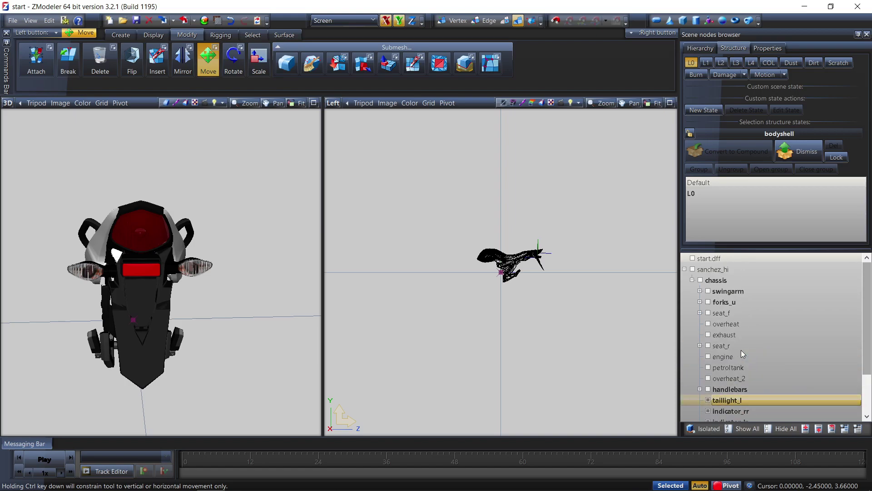
right_click(710, 257)
click(807, 278)
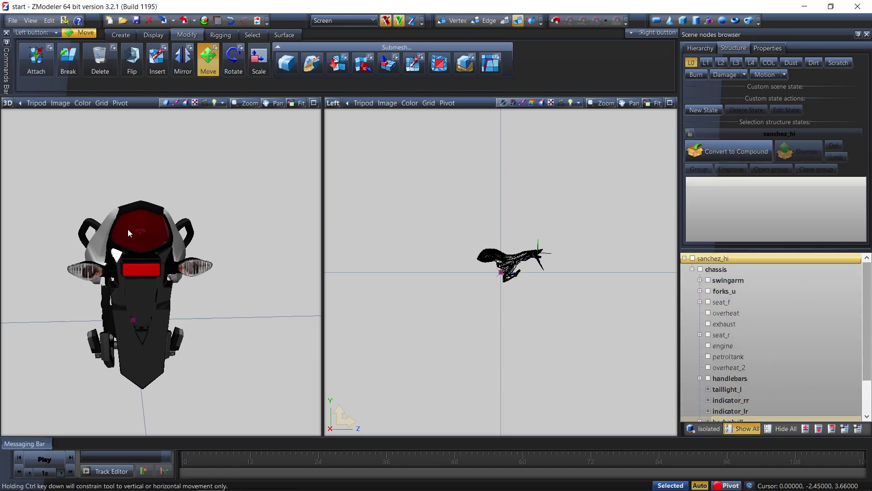
- Show all objects, inspect the assembled motorcycle from several angles, and hide everything again
middle_drag(114, 249, 173, 295)
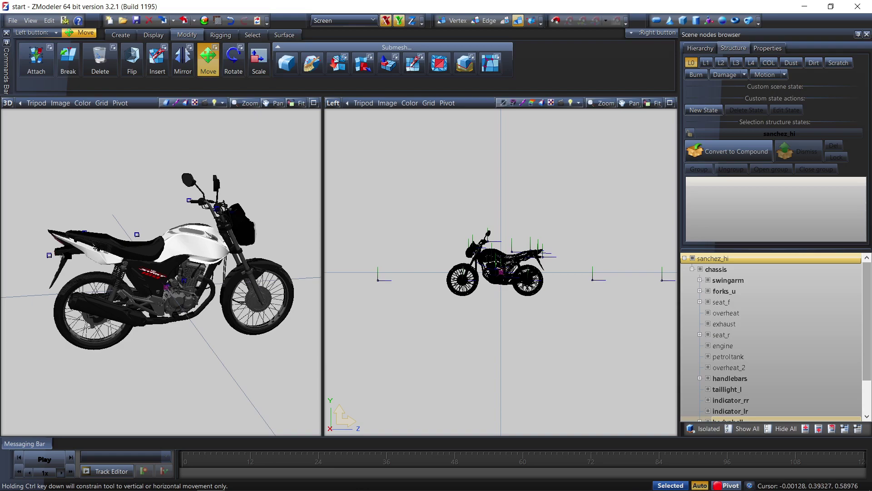
middle_drag(51, 258, 435, 348)
click(786, 429)
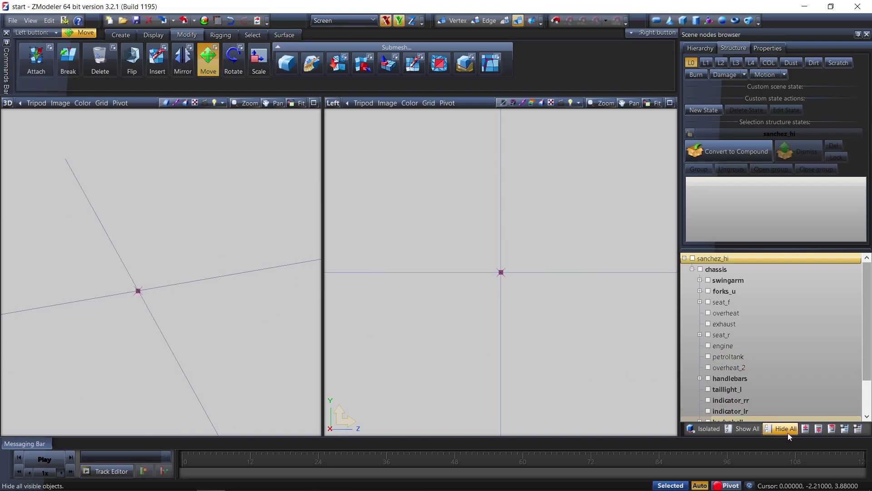
- Expand the handlebars branch and display the handlebars mesh with its hbgrip_l and hbgrip_r dummies
scroll(717, 354, down, 2)
click(700, 335)
click(708, 334)
scroll(166, 233, up, 5)
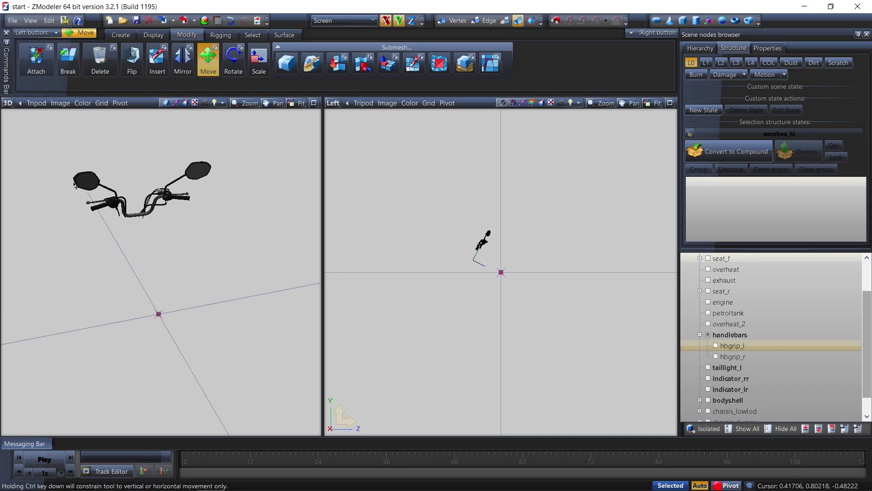
middle_drag(167, 233, 191, 234)
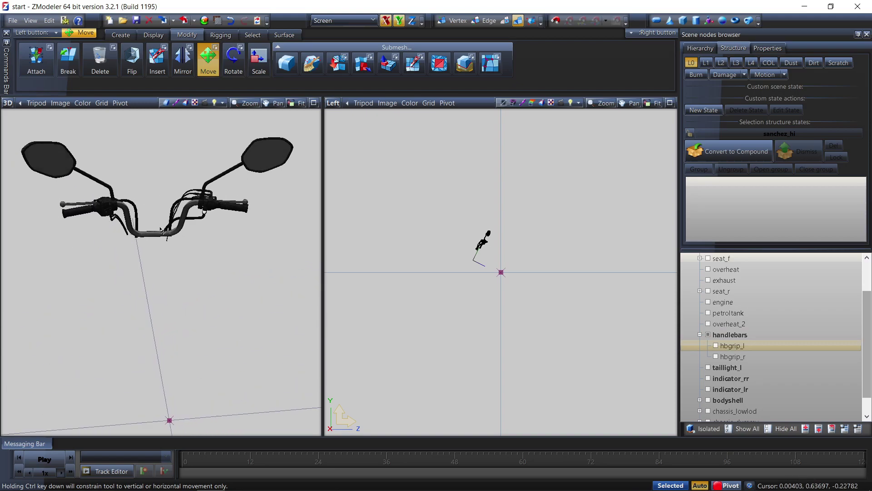
click(715, 345)
click(716, 346)
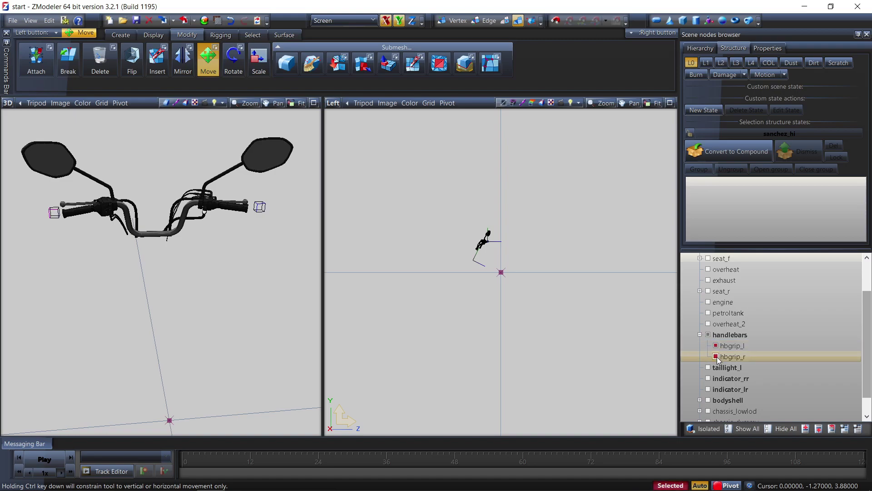
- Move the selected hbgrip_l and hbgrip_r dummies forward in the side view to line up with the handlebar grips
scroll(499, 238, up, 2)
scroll(499, 238, up, 6)
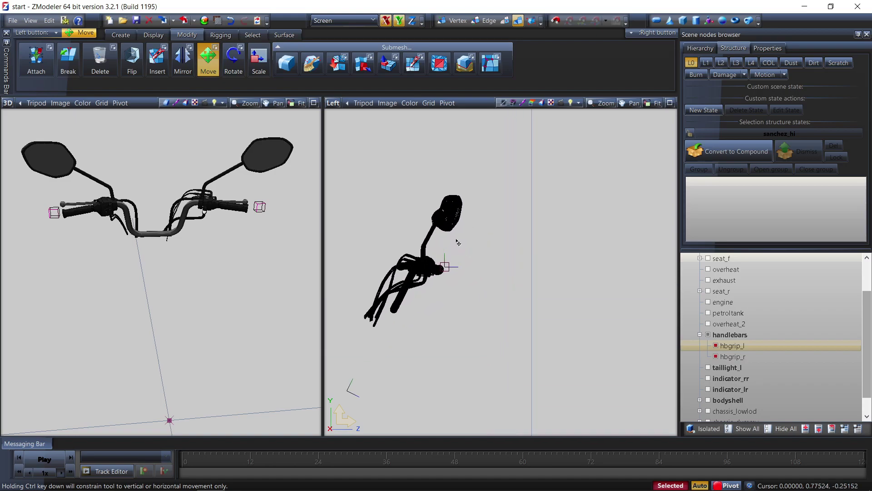
scroll(434, 231, up, 4)
drag(436, 292, 393, 296)
- Switch the side viewport to Top and shift both grip dummies sideways until hbgrip_r sits inside its handlebar grip
click(334, 103)
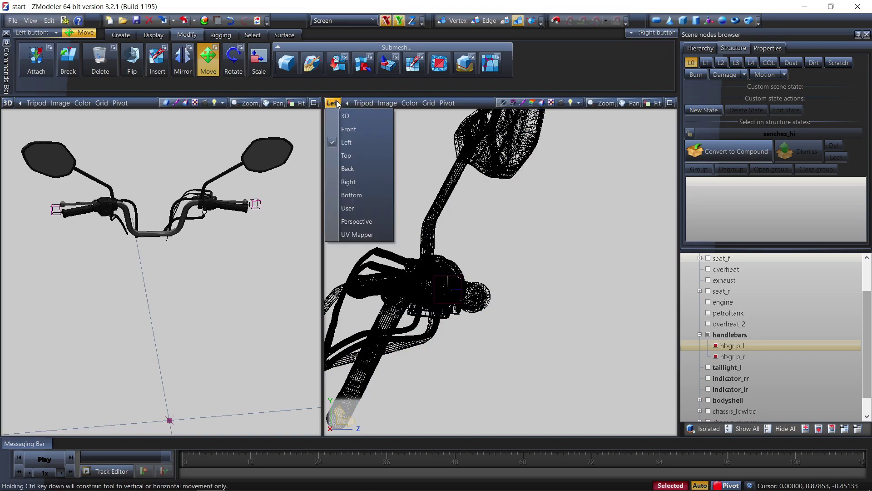
click(348, 155)
scroll(489, 291, up, 10)
drag(472, 298, 555, 288)
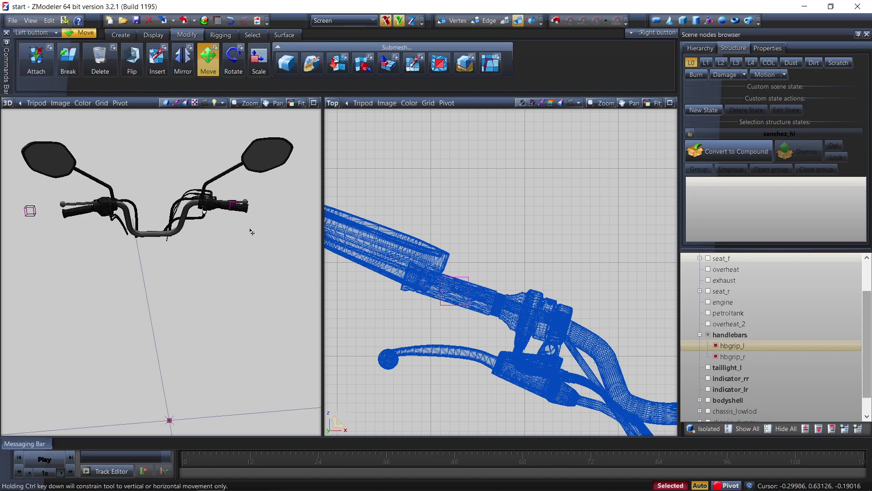
scroll(241, 208, up, 5)
scroll(225, 212, down, 6)
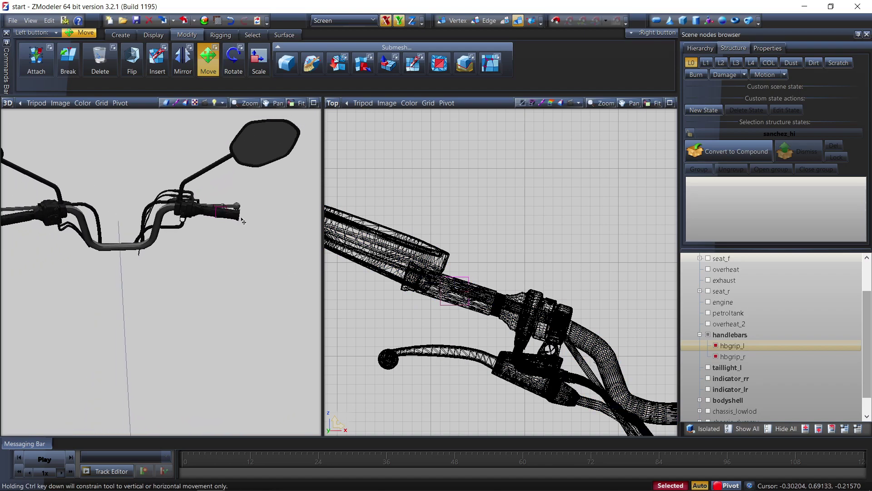
- Deselect hbgrip_r, move hbgrip_l alone about 0.168 sideways into the opposite handlebar grip, and deselect it
drag(530, 243, 415, 343)
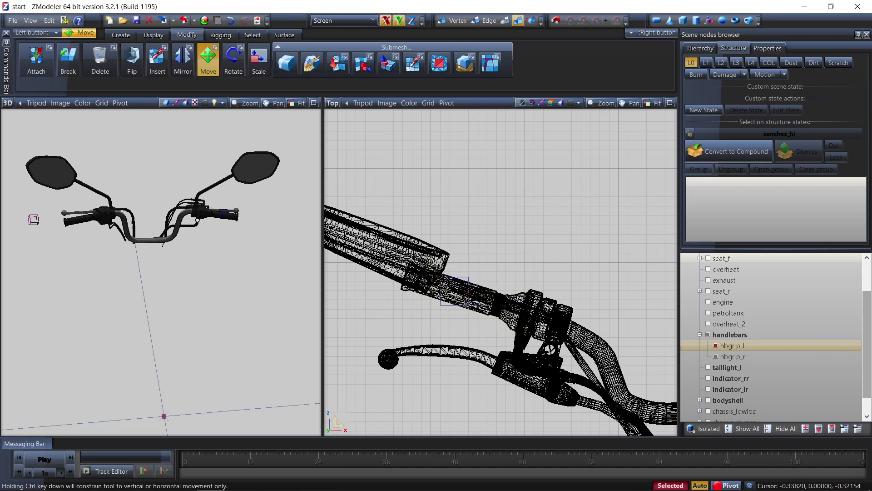
drag(524, 206, 390, 374)
scroll(393, 293, down, 3)
scroll(393, 293, down, 2)
scroll(600, 293, up, 6)
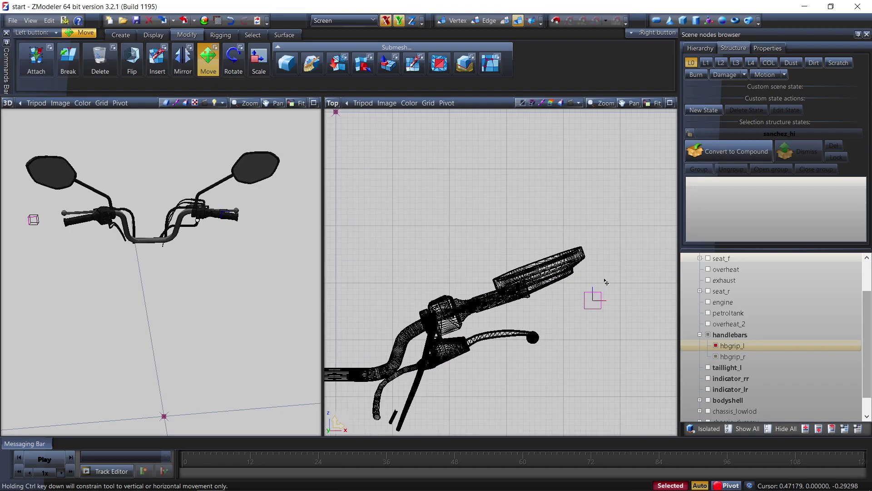
drag(421, 297, 438, 300)
drag(366, 301, 327, 300)
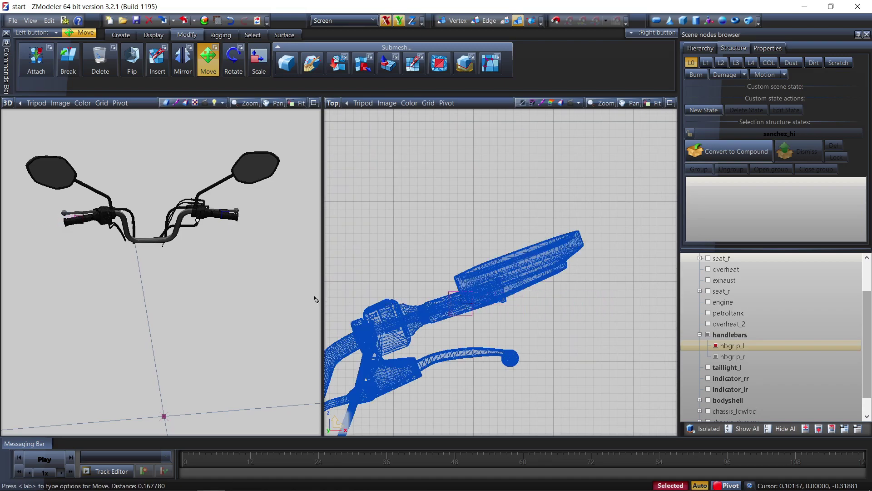
scroll(136, 249, down, 2)
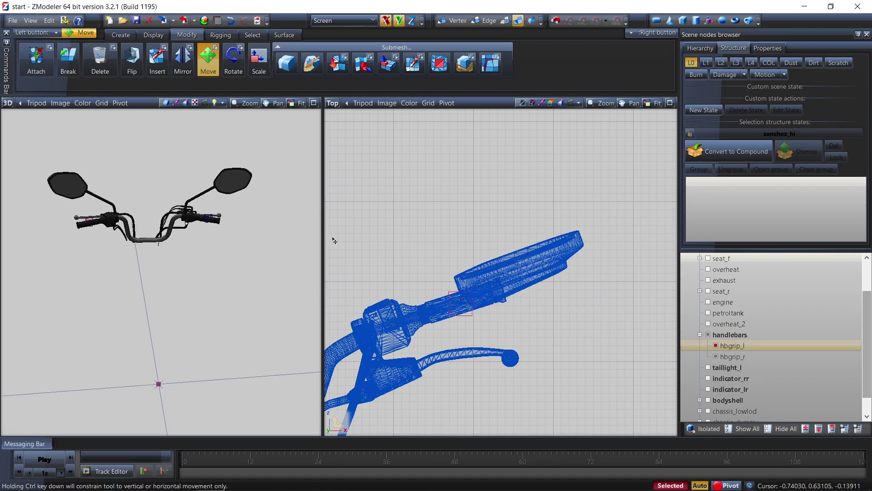
click(385, 237)
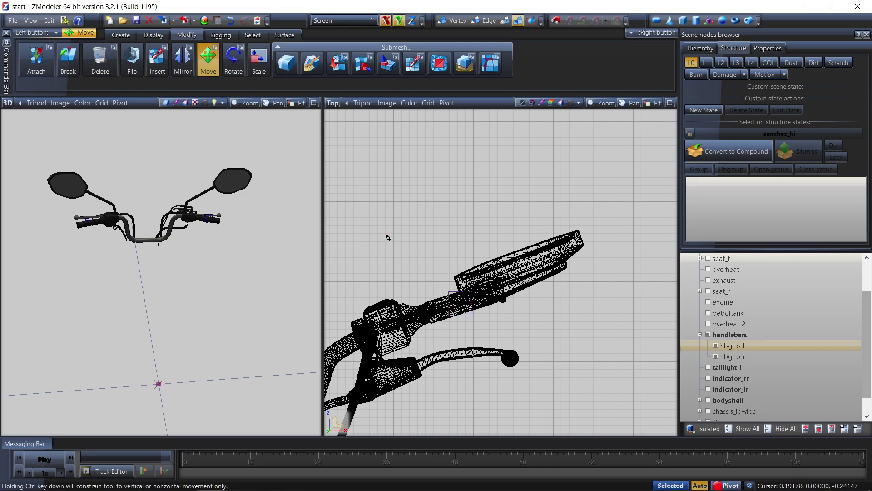
- Return the Top viewport to the Left view, then collapse the handlebars branch and hide it
click(331, 103)
click(338, 141)
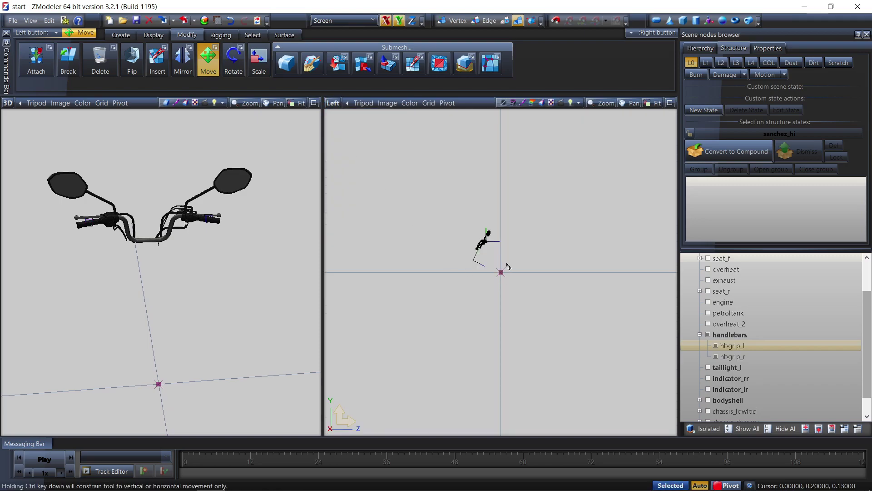
scroll(508, 267, up, 1)
click(700, 334)
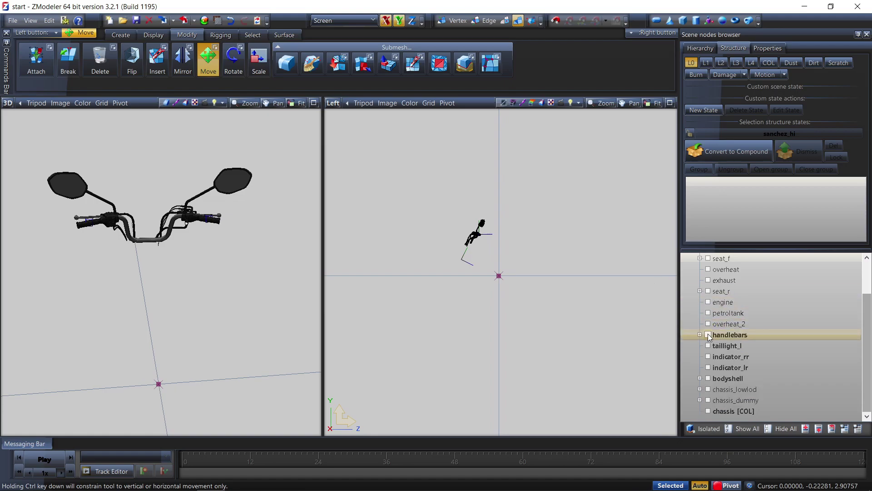
click(709, 335)
- Expand seat_f and seat_r, display both with their collision shapes in the COL state, and select them
scroll(711, 318, up, 4)
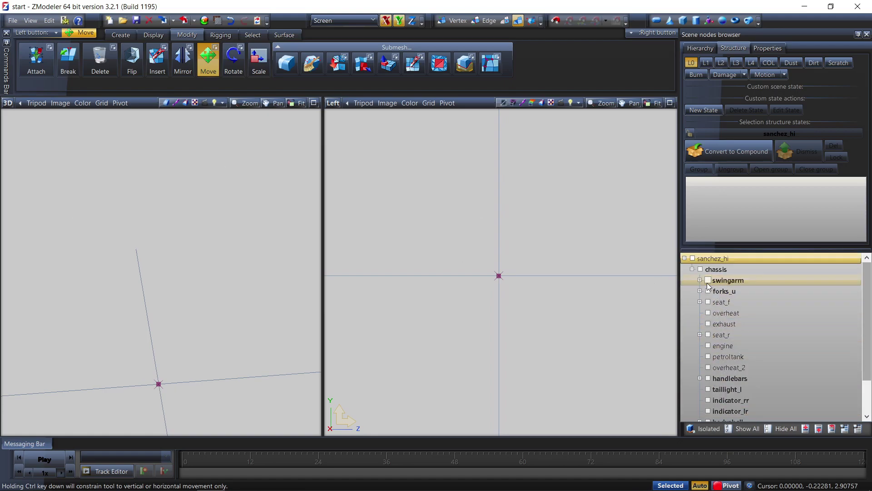
click(700, 302)
click(700, 346)
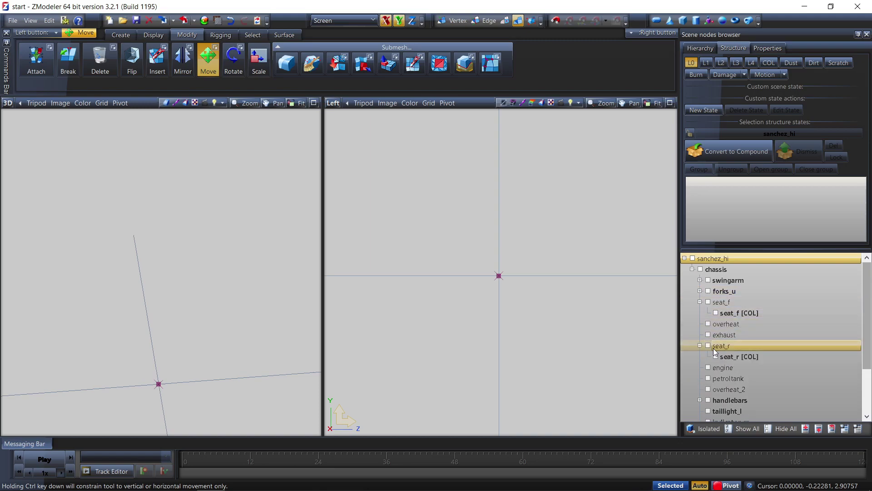
click(708, 346)
click(709, 302)
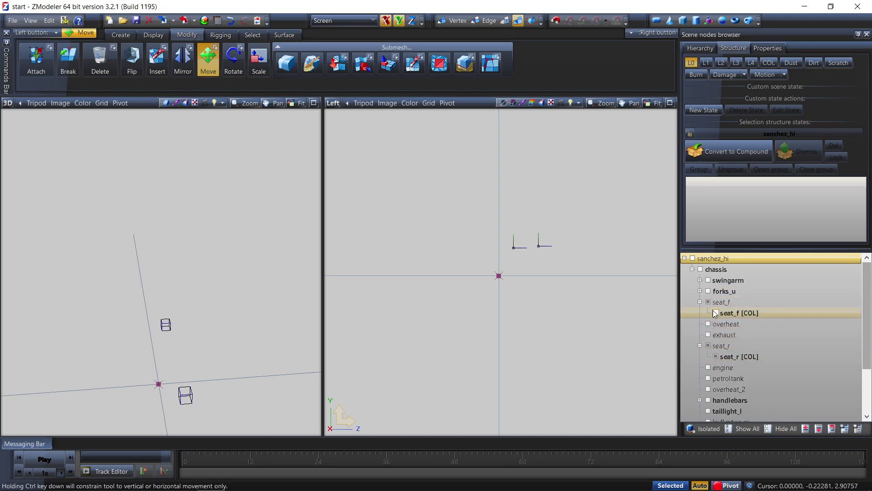
click(769, 62)
scroll(568, 234, up, 3)
drag(518, 269, 448, 336)
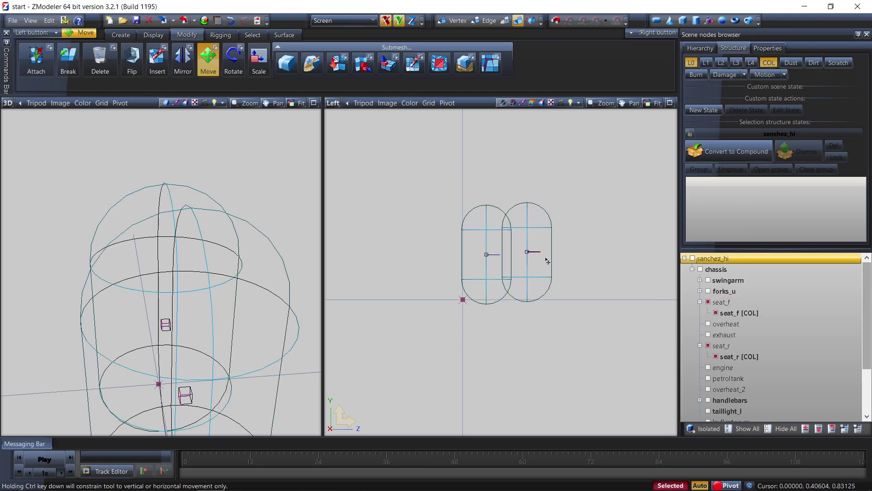
- Display the bodyshell mesh as a reference and compare the seat_f and seat_r dummies with the motorcycle's seat
scroll(708, 377, down, 2)
click(699, 378)
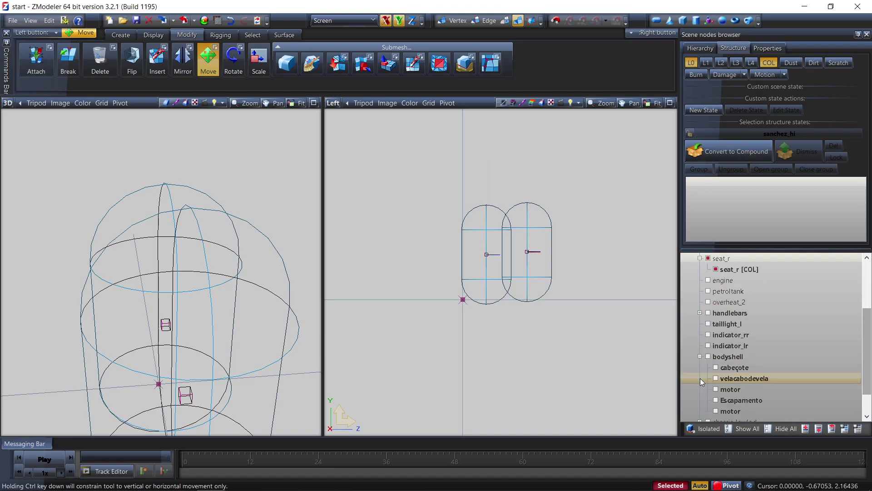
click(708, 356)
scroll(504, 247, up, 5)
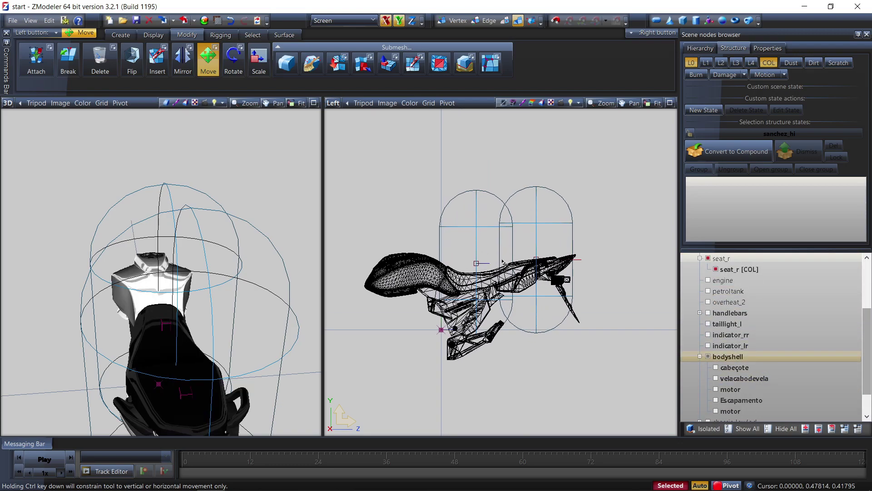
click(463, 282)
middle_drag(164, 318, 239, 339)
scroll(241, 334, up, 3)
scroll(519, 299, up, 3)
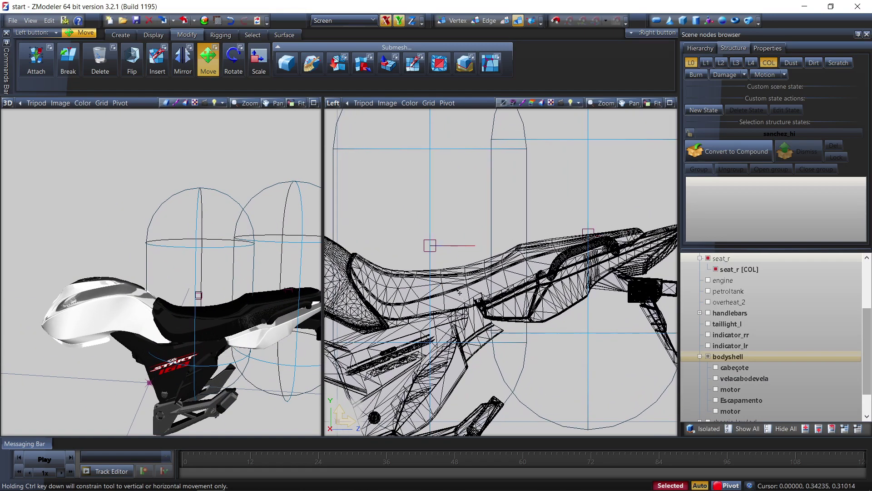
- Move seat_f and seat_r together straight up above the seat, then deselect seat_f and its collision shape
drag(459, 303, 457, 267)
scroll(457, 265, down, 3)
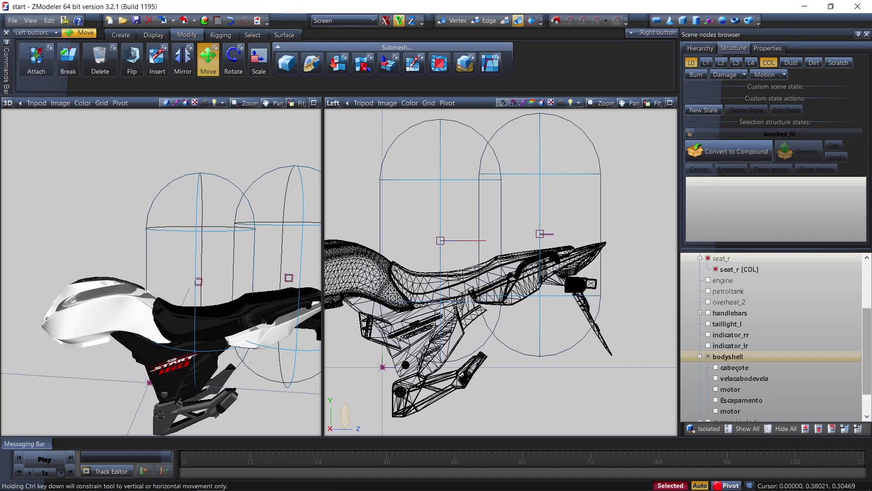
scroll(723, 317, up, 2)
click(727, 291)
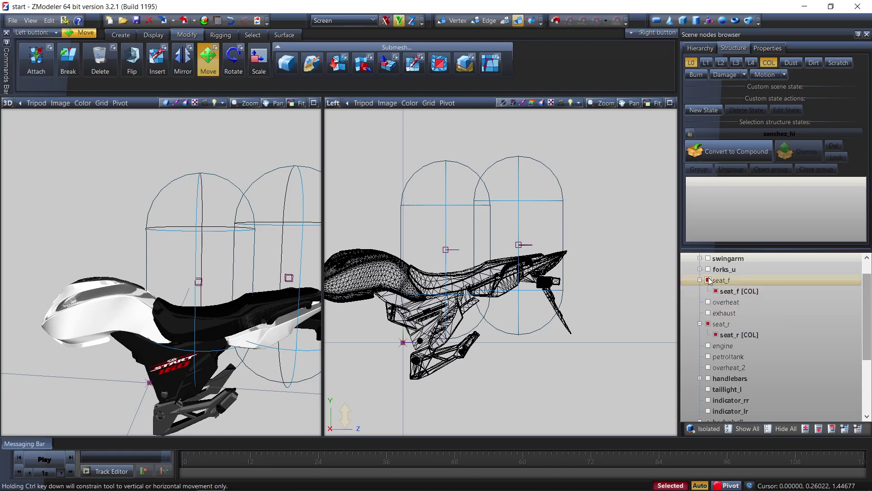
click(709, 282)
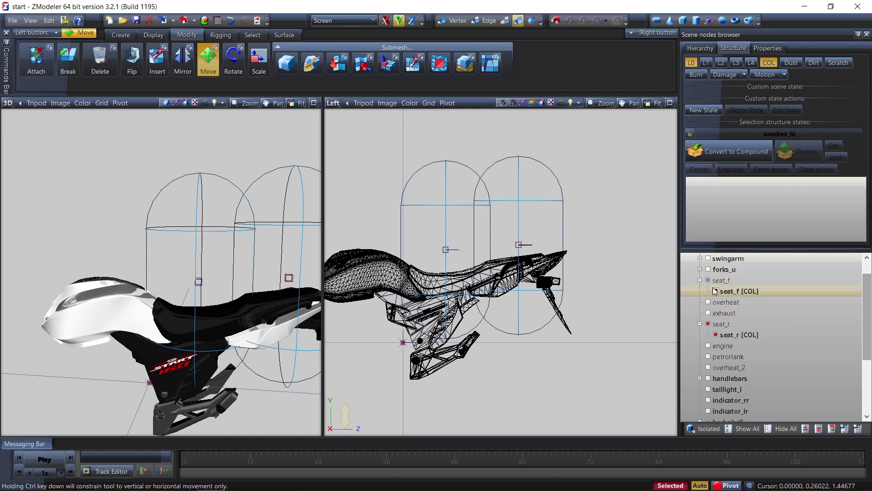
- Move seat_r with its collision shape forward and slightly up over the passenger section of the seat
scroll(531, 246, up, 3)
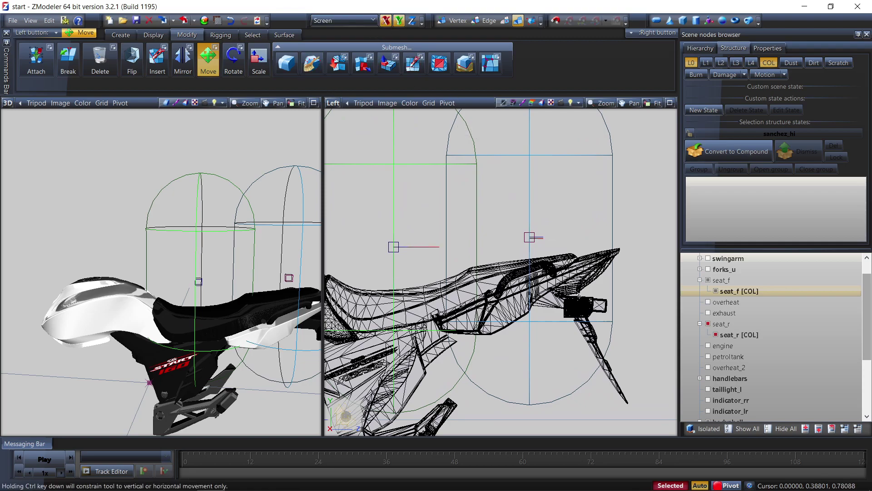
drag(555, 264, 534, 251)
middle_drag(294, 285, 184, 330)
scroll(507, 313, down, 2)
- Deselect seat_r and its collision shape, collapse and hide both seat branches, and hide all remaining parts
click(707, 333)
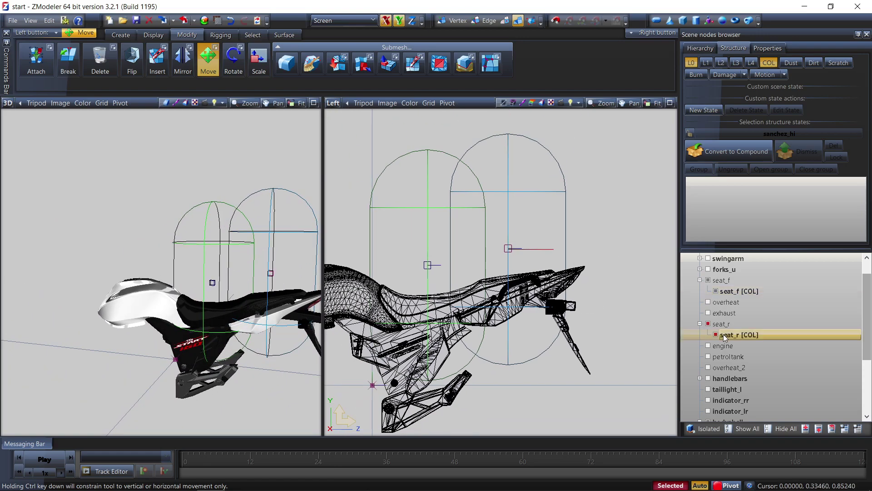
click(700, 324)
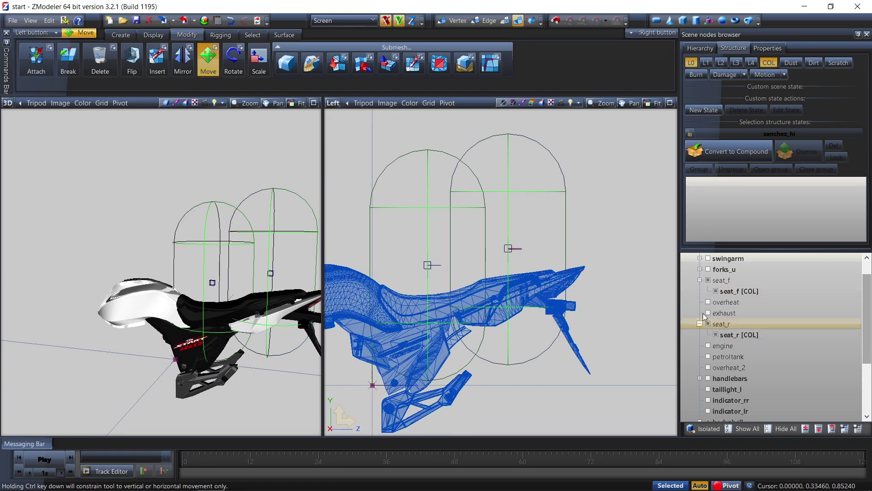
click(700, 280)
click(708, 281)
click(708, 313)
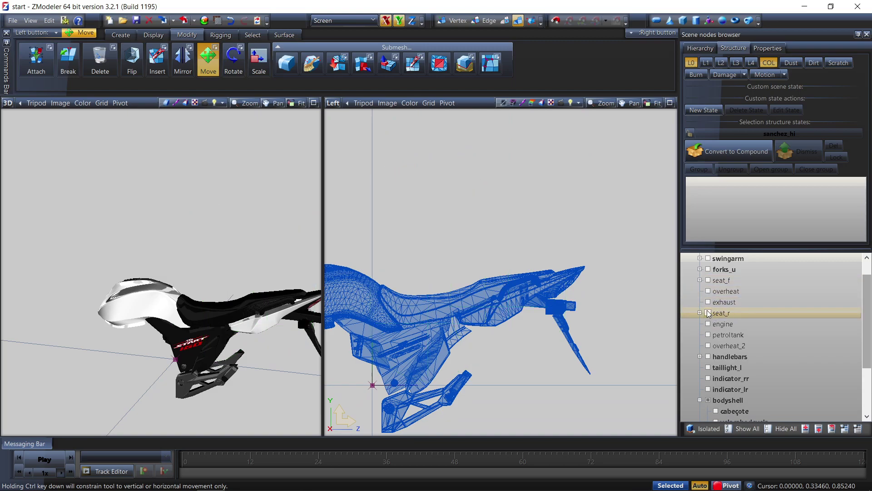
click(779, 429)
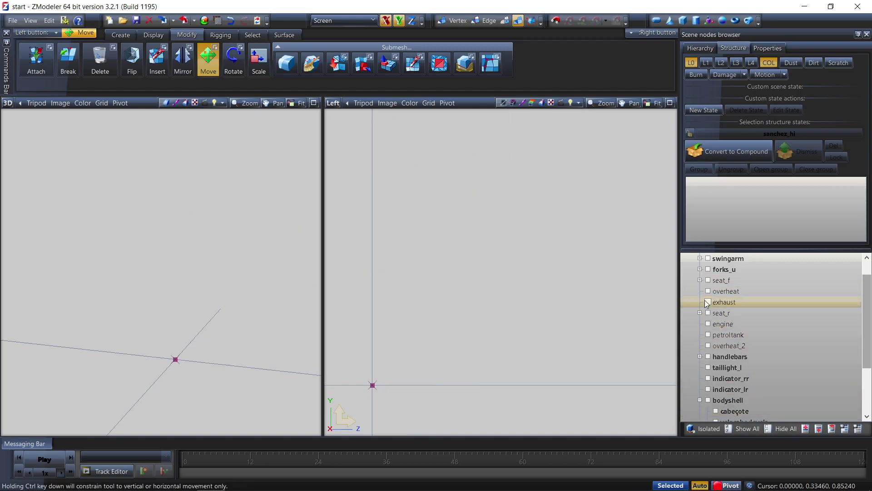
- Display and select the exhaust dummy, turn off the COL state, and show the Escapamento mesh as a reference
click(567, 319)
middle_drag(132, 361, 252, 372)
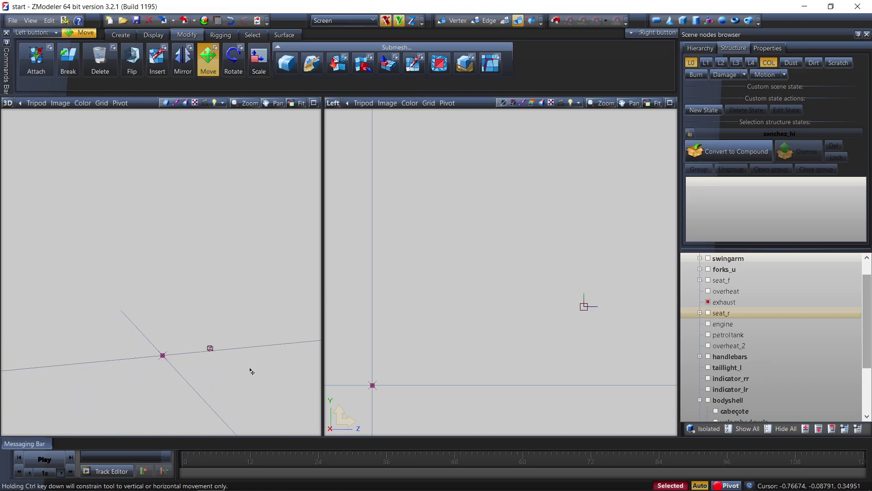
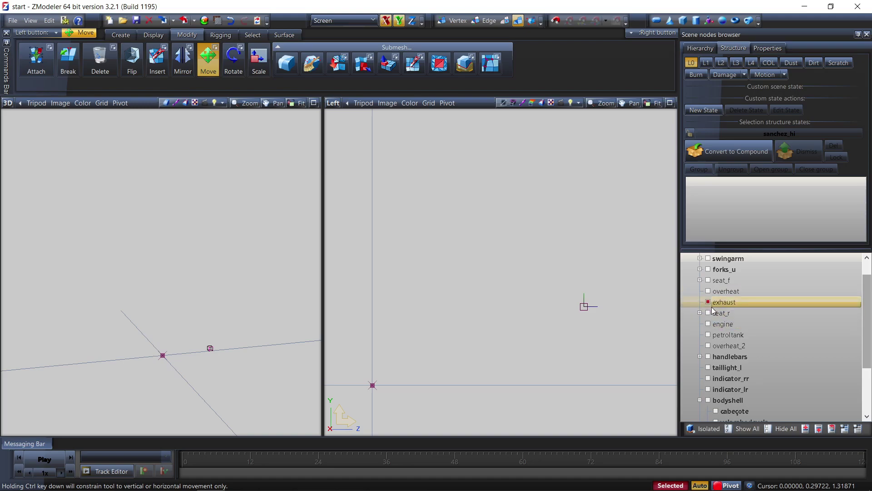
scroll(718, 318, down, 2)
click(716, 378)
scroll(563, 400, up, 5)
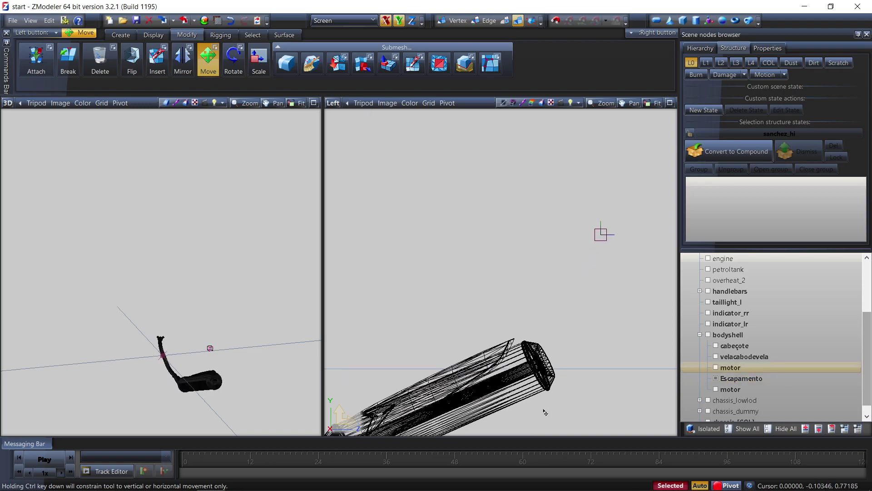
- Move the exhaust dummy down in the Left view to just behind the muffler's outlet
click(532, 366)
click(472, 184)
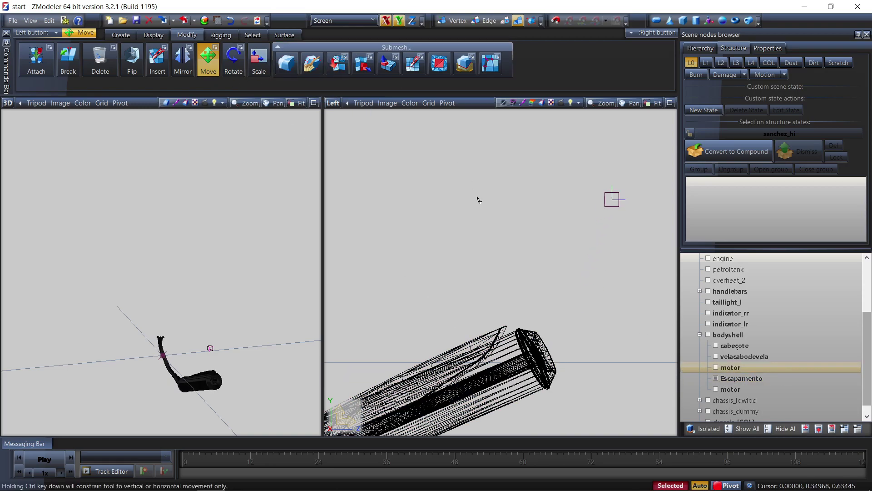
key(ctrl+z)
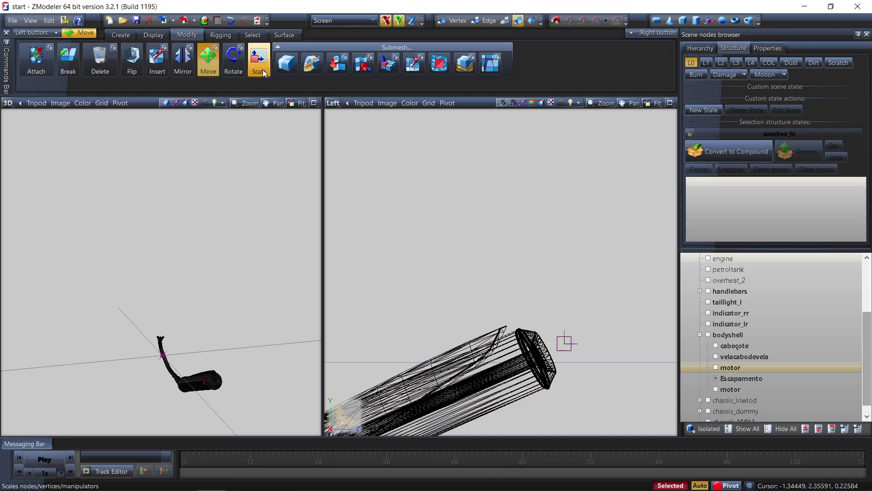
- Rotate the exhaust dummy to follow the muffler's tilt, then move it about 0.258 back to the outlet
click(233, 59)
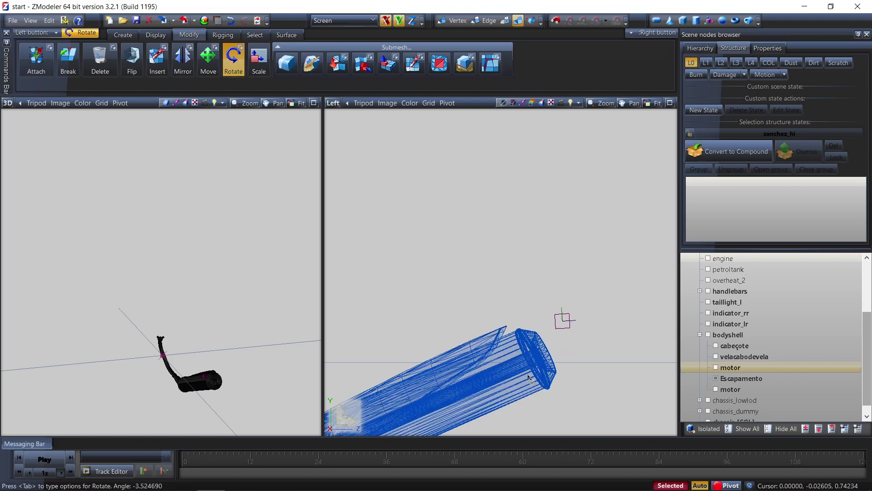
drag(535, 411, 540, 427)
click(208, 60)
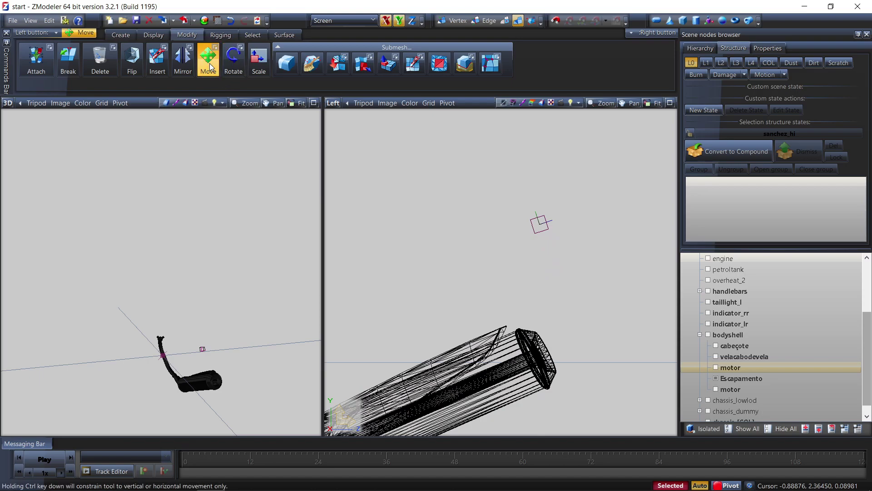
drag(503, 348, 538, 431)
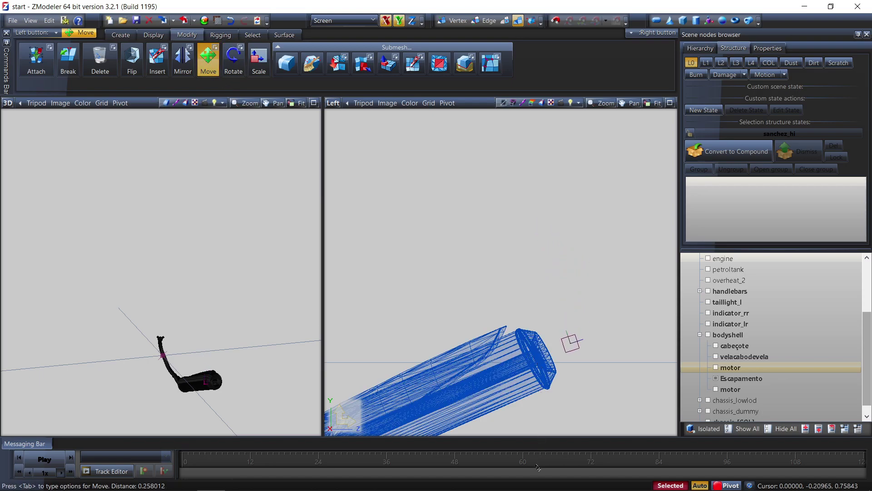
- Move the exhaust dummy sideways along Z to the muffler's centre, deselect it, and hide it together with the bodyshell branch
middle_drag(271, 404, 269, 406)
scroll(144, 380, up, 5)
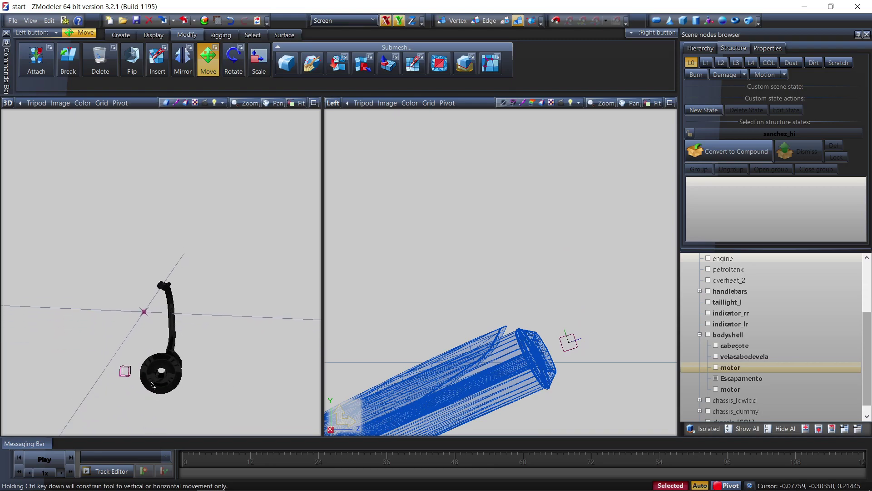
click(506, 348)
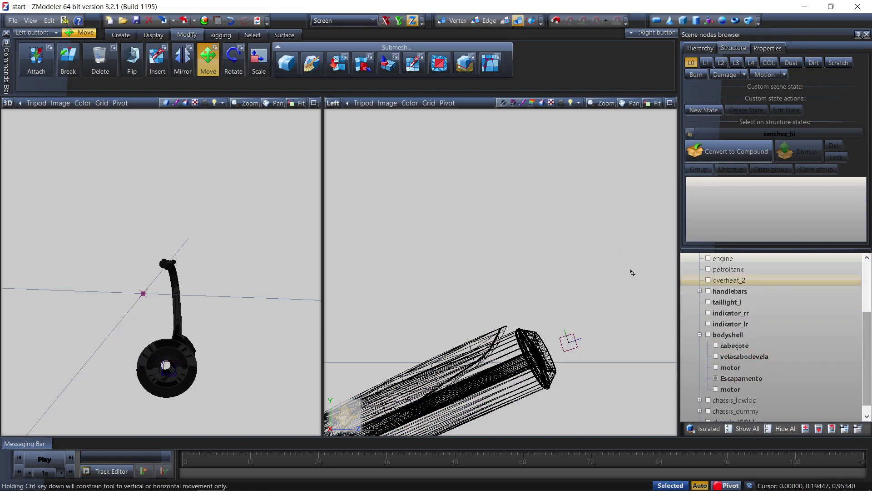
click(700, 335)
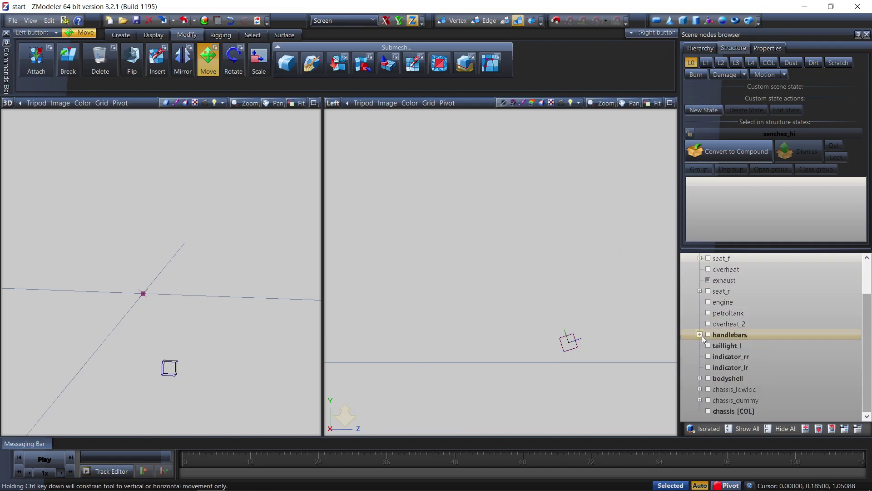
click(708, 280)
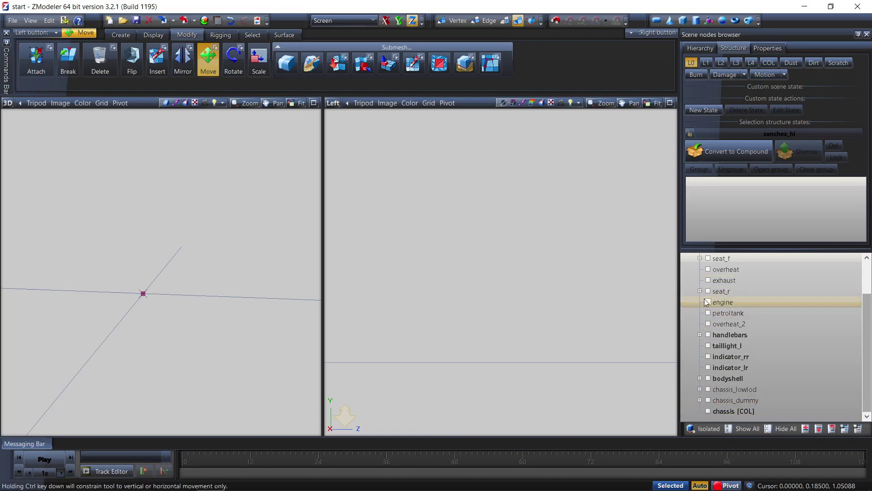
- Display all parts of sanchez_hi and examine the complete motorcycle and its dummies from several angles
click(708, 302)
scroll(638, 302, down, 4)
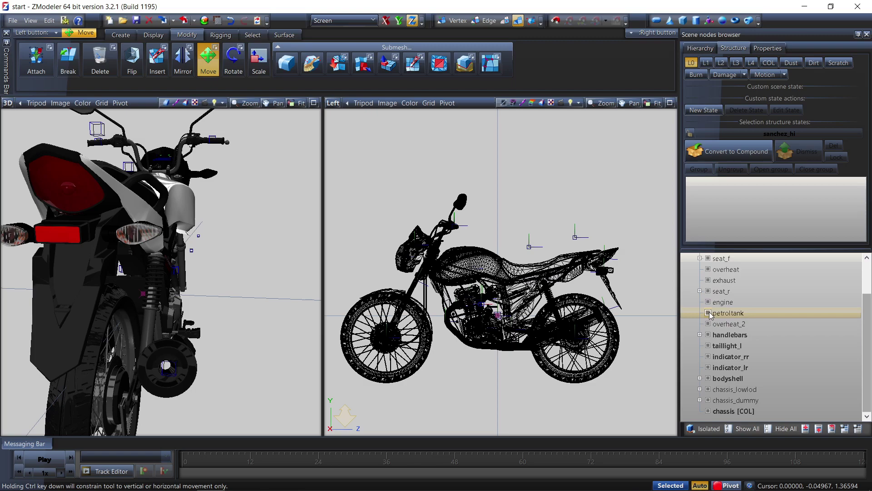
scroll(729, 339, up, 2)
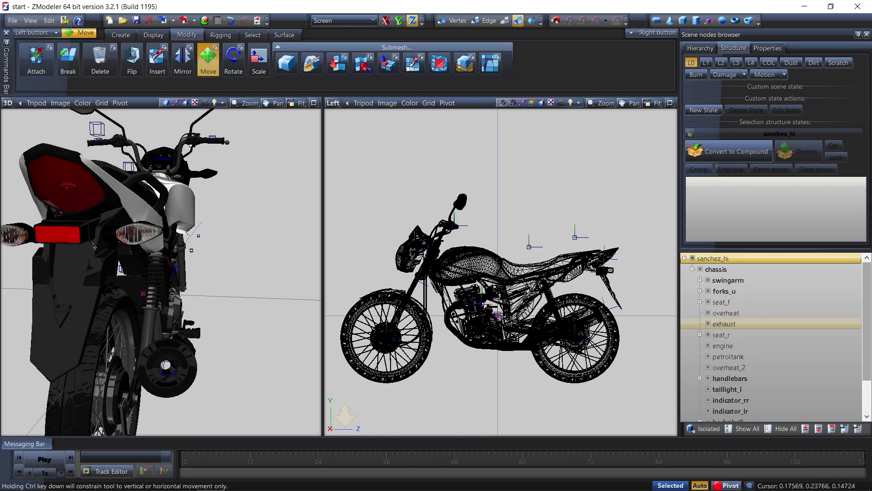
scroll(93, 245, down, 3)
middle_drag(213, 294, 187, 263)
scroll(186, 254, up, 3)
scroll(187, 254, up, 5)
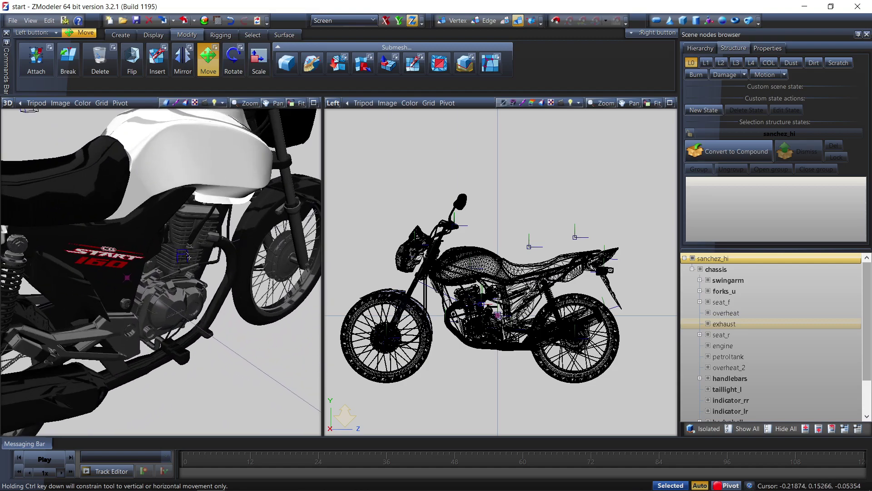
scroll(194, 270, down, 10)
middle_drag(194, 270, 184, 292)
middle_drag(209, 320, 183, 309)
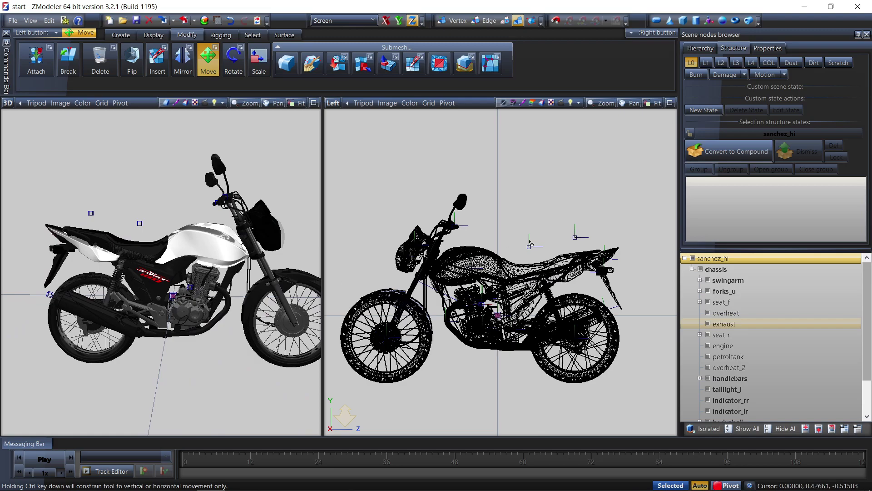
scroll(553, 241, down, 2)
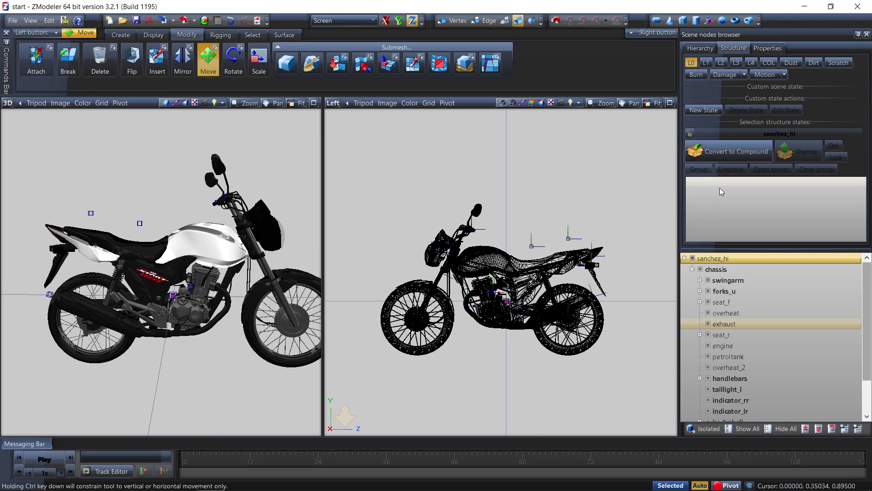
- Turn on the COL state and examine how the collision shapes fit the motorcycle
click(776, 66)
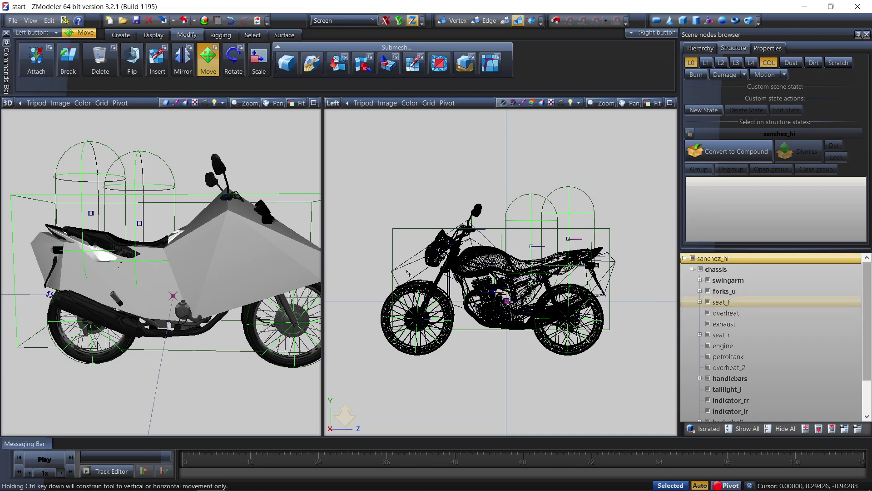
scroll(185, 288, down, 2)
middle_drag(184, 289, 296, 295)
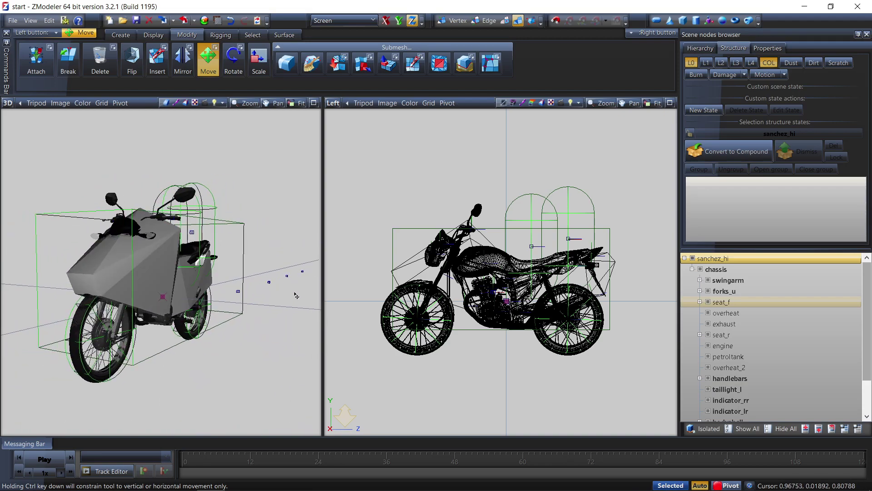
- Hide all parts and display only the chassis [COL] collision mesh
click(745, 367)
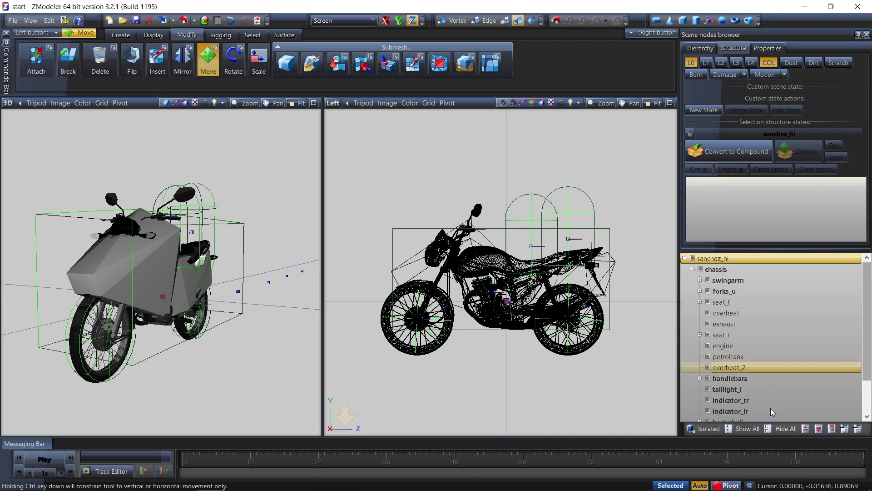
click(783, 421)
scroll(763, 391, down, 1)
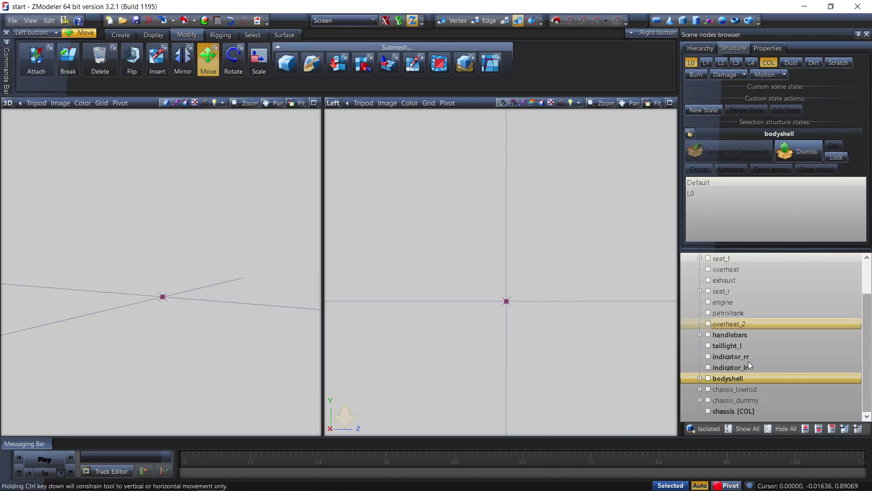
click(708, 411)
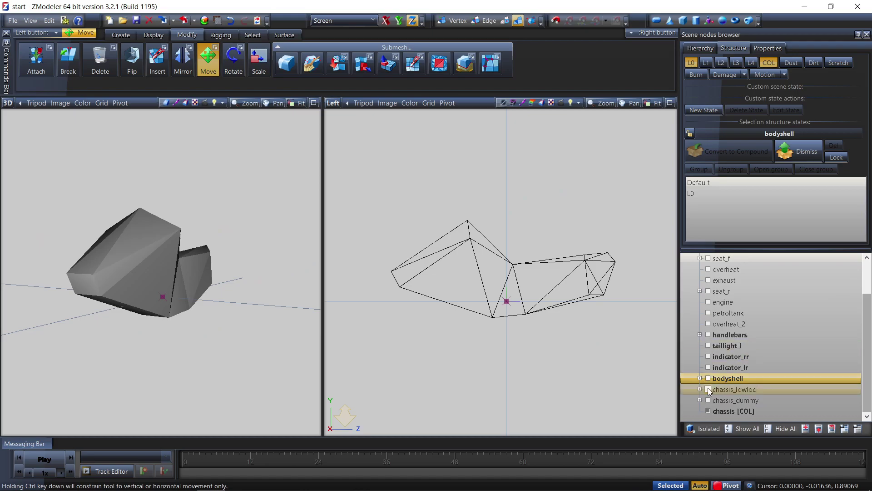
- Expand chassis_lowlod and display its collision mesh, select it together with chassis [COL], and switch to vertex level
click(700, 390)
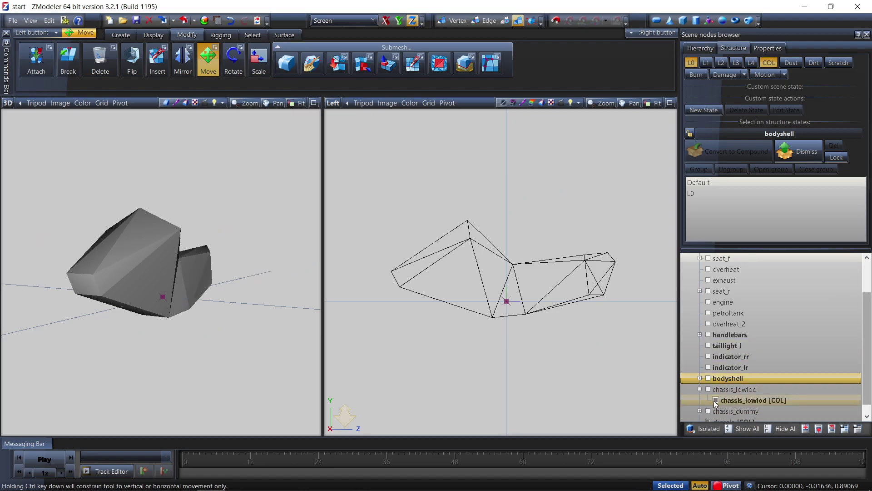
click(605, 300)
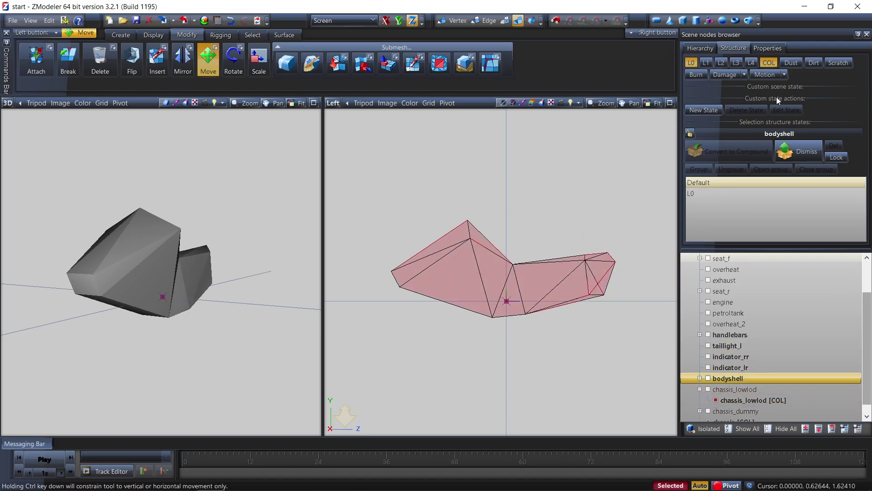
scroll(745, 327, down, 1)
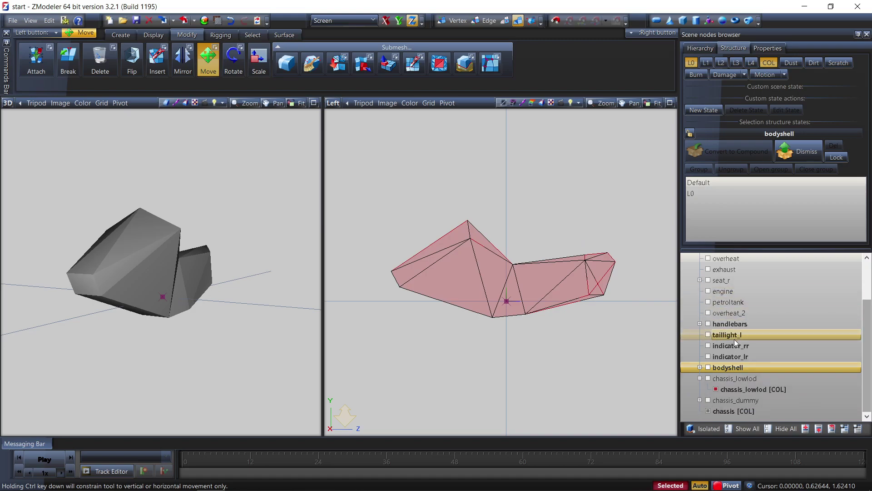
click(707, 410)
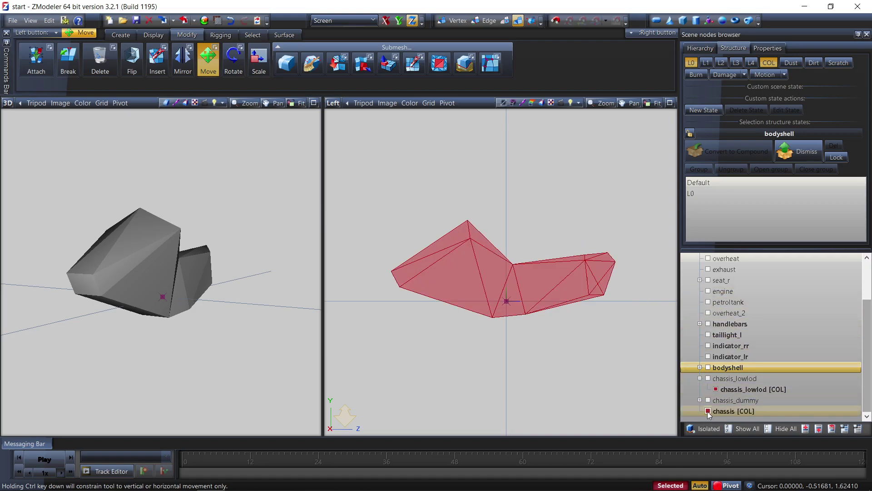
click(449, 23)
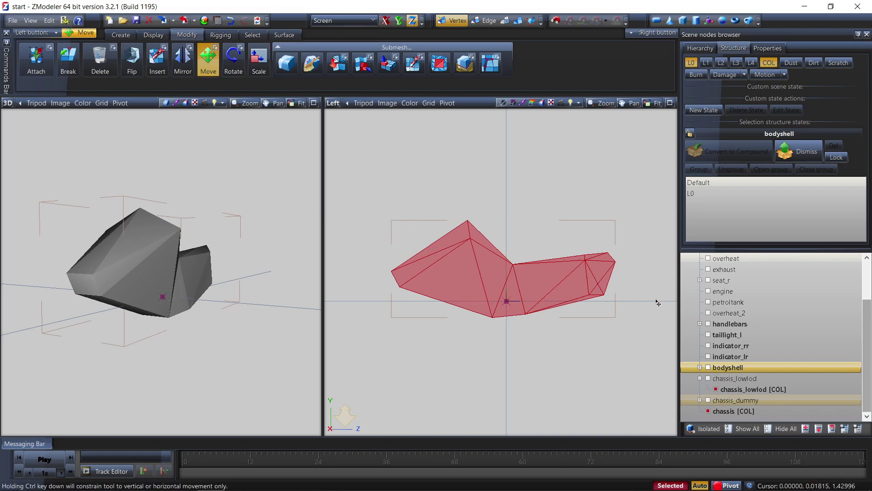
- Return to object level and toggle the two collision meshes to compare them, leaving chassis_lowlod [COL] hidden
click(518, 21)
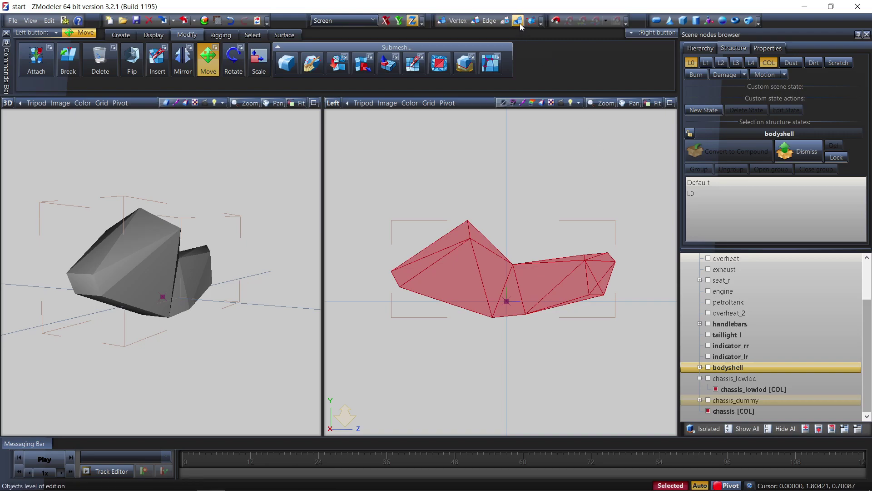
click(708, 411)
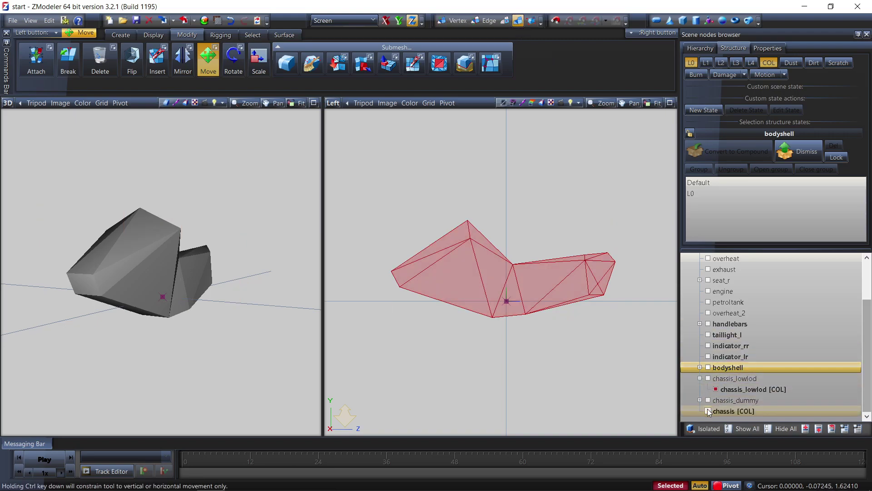
click(707, 411)
click(716, 389)
click(716, 389)
click(716, 389)
click(716, 389)
click(716, 389)
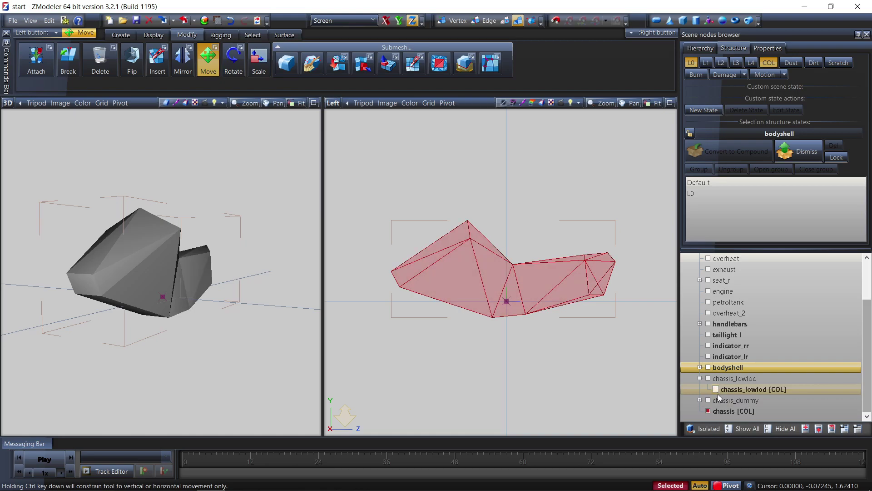
- Ungroup the chassis [COL] collision mesh and display only the separated chassis.part [COL] to check it
click(729, 412)
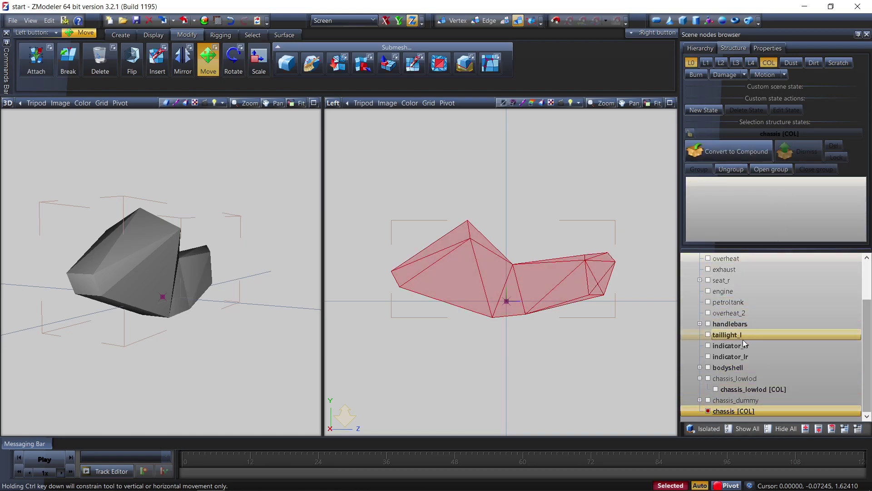
click(729, 169)
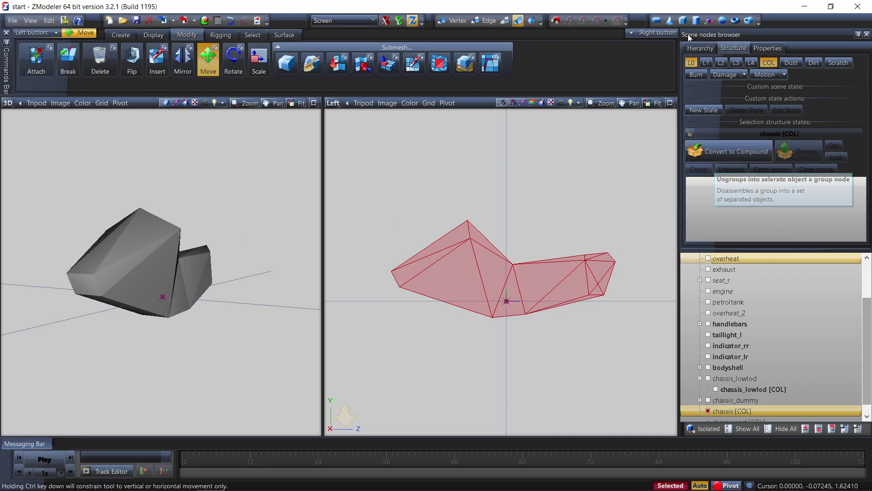
scroll(722, 317, down, 1)
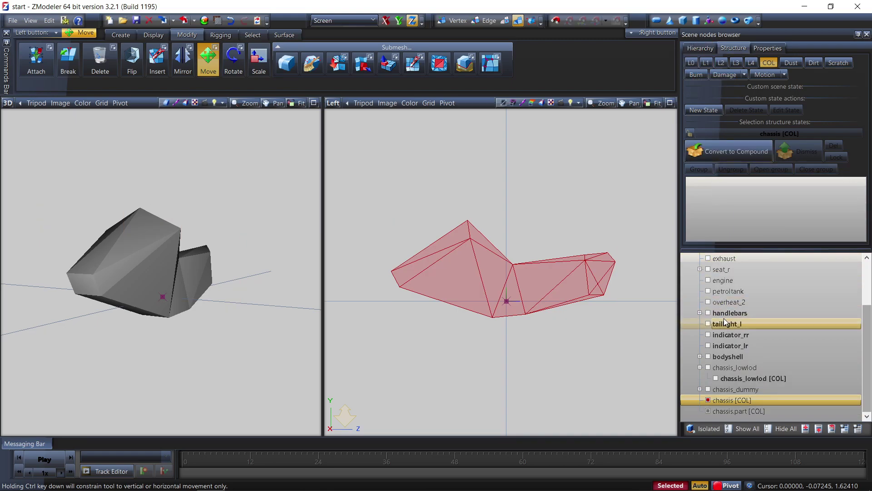
click(708, 400)
click(708, 411)
click(707, 410)
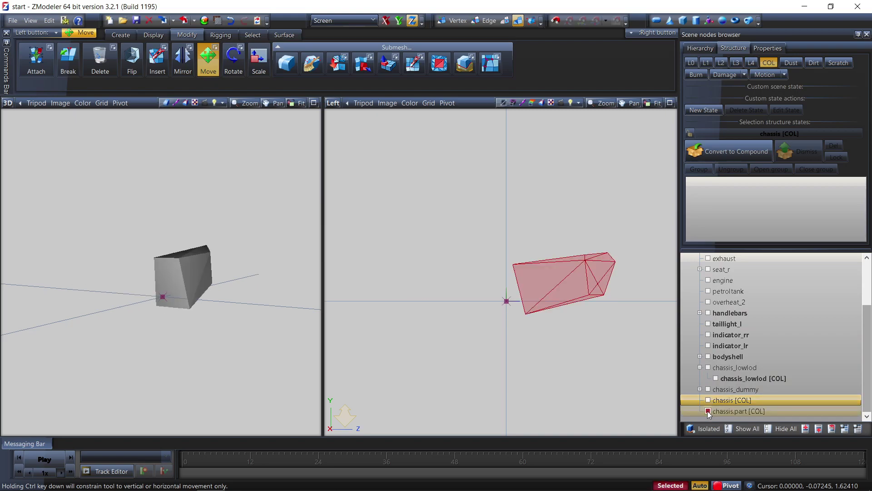
- Display chassis [COL] again, attach the separated part to it, and convert the joined mesh to a compound
click(708, 400)
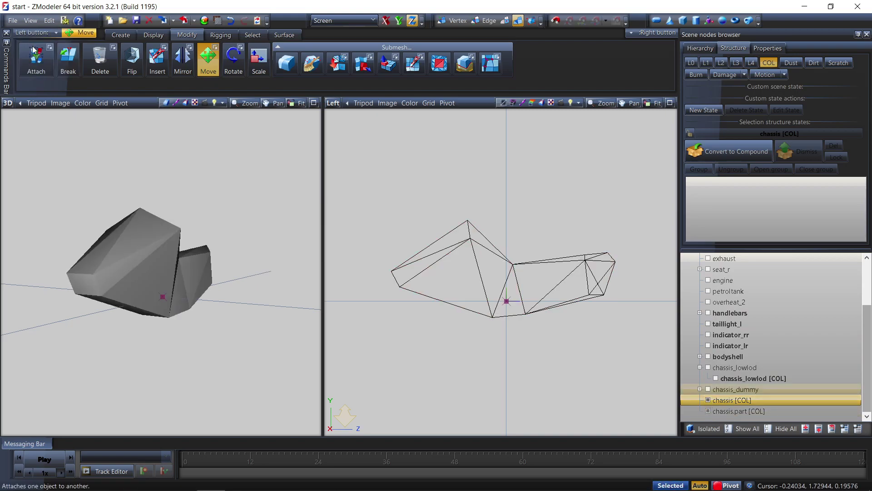
key(a)
click(466, 266)
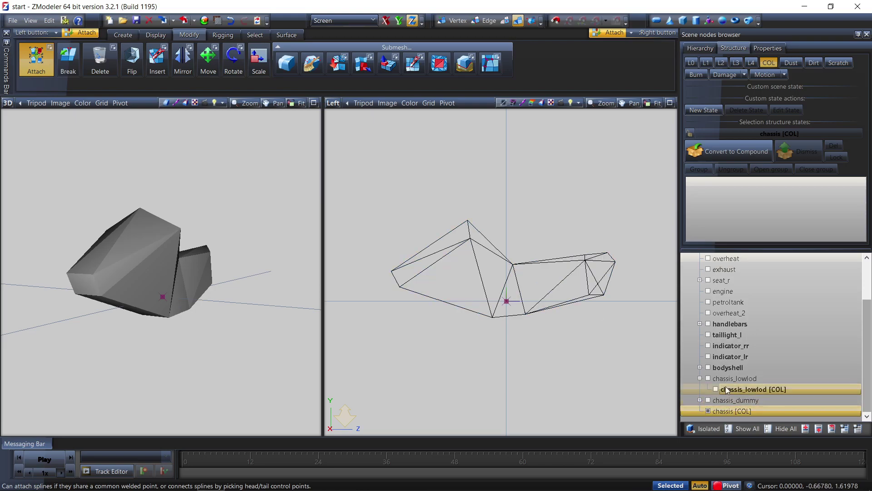
click(734, 147)
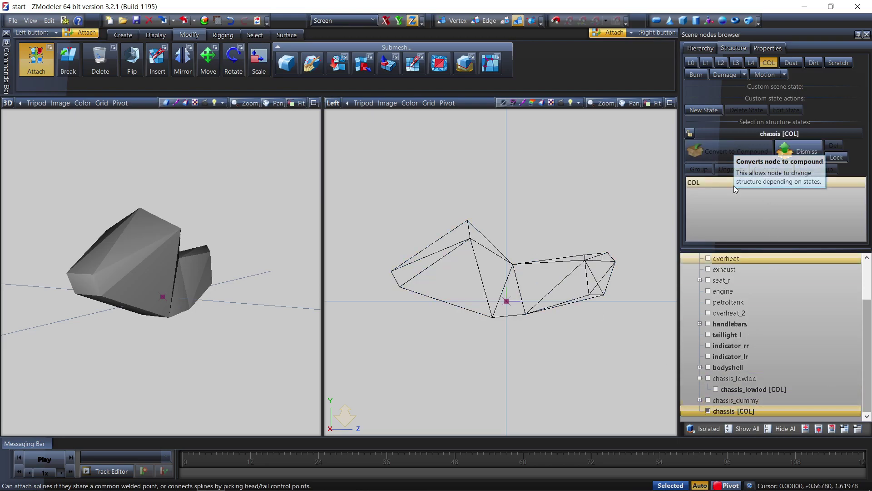
- Hide all parts except the chassis [COL] and chassis_lowlod [COL] collision meshes
click(716, 389)
click(708, 411)
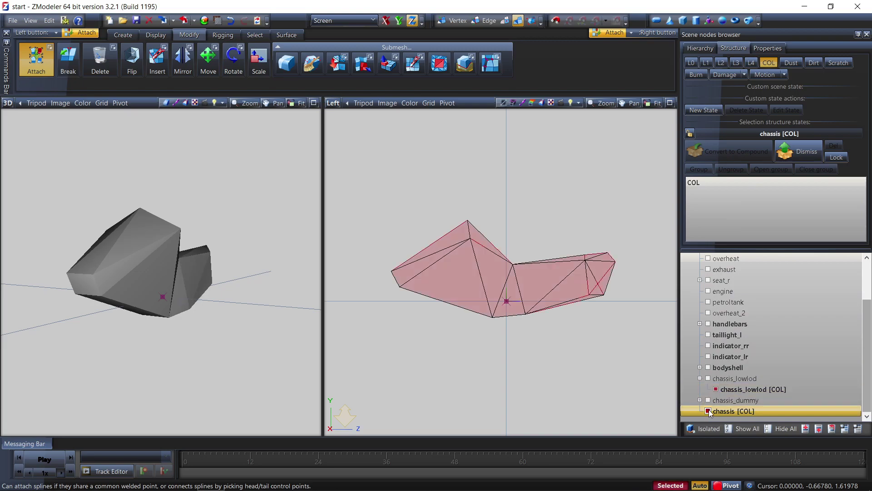
click(743, 428)
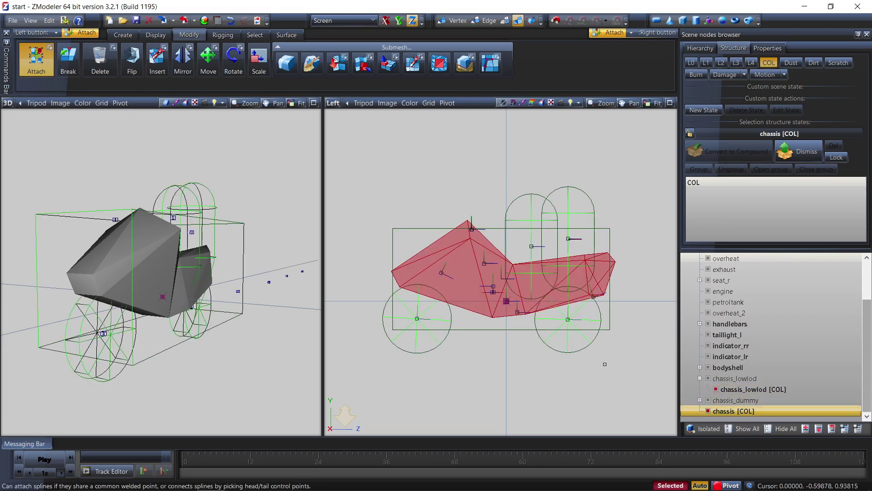
click(776, 428)
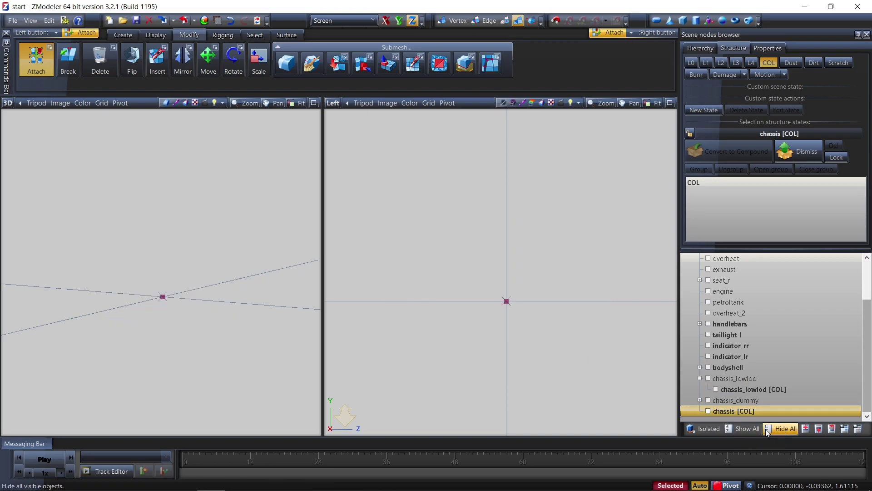
click(716, 390)
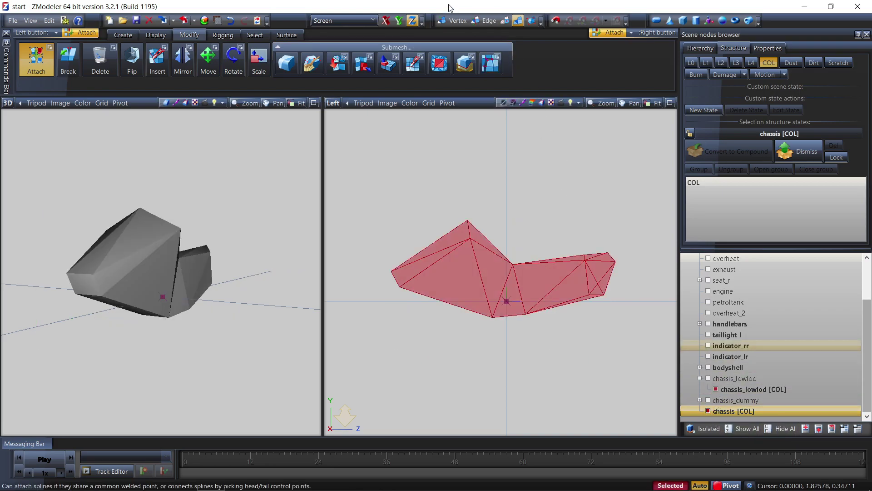
- Set up moving vertices along both side-view axes and display the whole motorcycle with the L0 state as reference
click(450, 20)
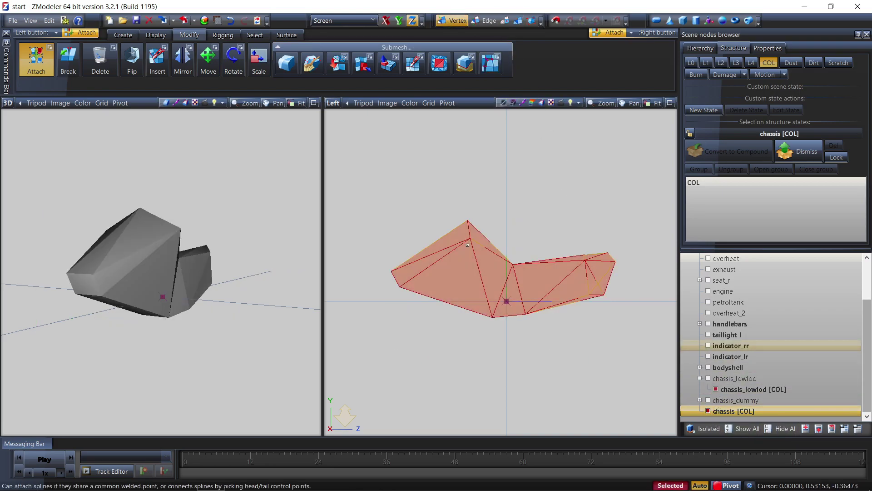
click(212, 72)
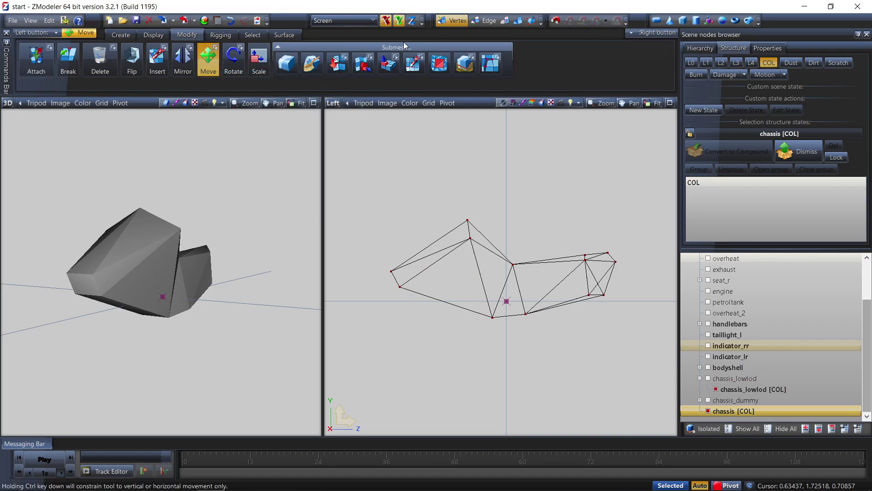
click(745, 429)
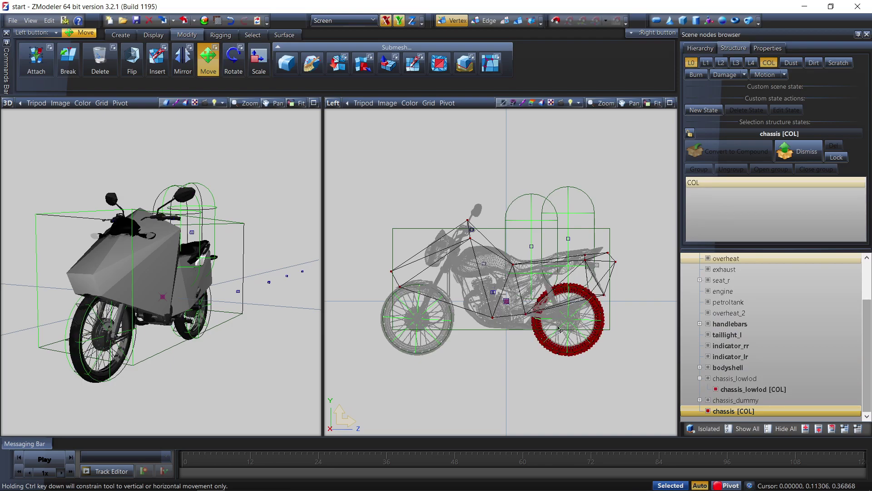
scroll(530, 311, up, 2)
scroll(557, 302, down, 3)
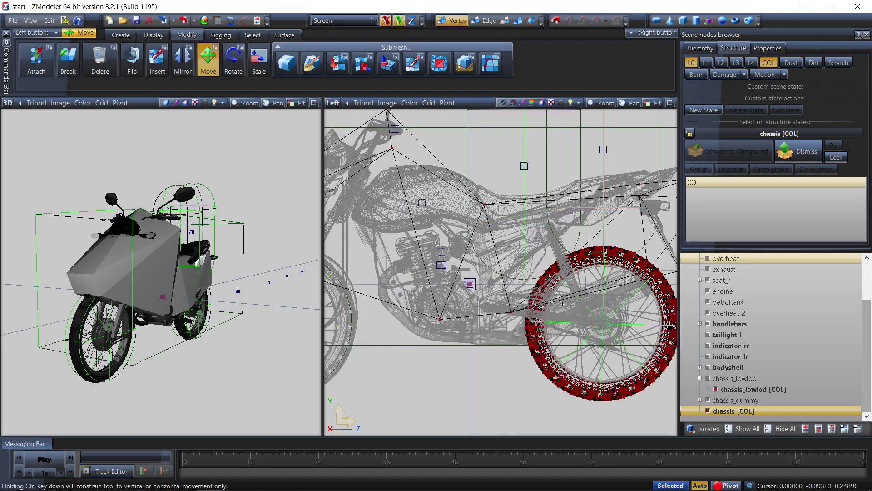
scroll(418, 227, up, 2)
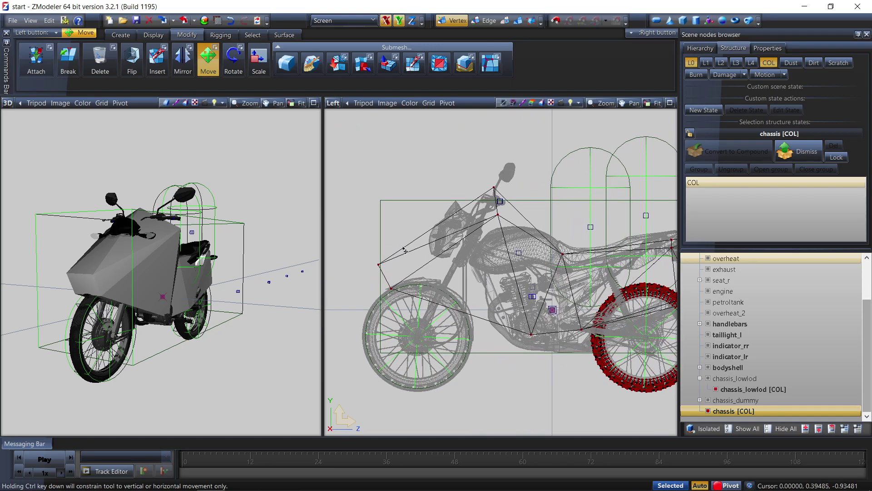
- Move the front tip vertices of the collision meshes back and up to the front of the headlight
click(383, 275)
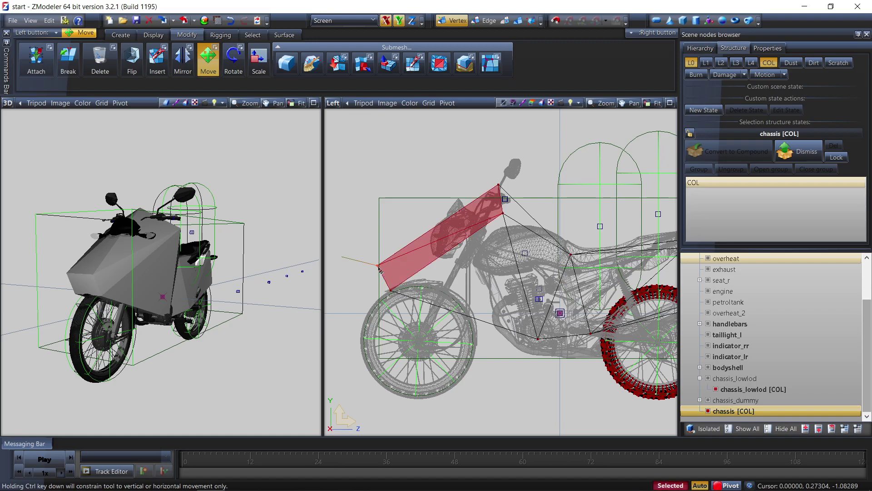
drag(379, 271, 439, 229)
scroll(446, 267, down, 3)
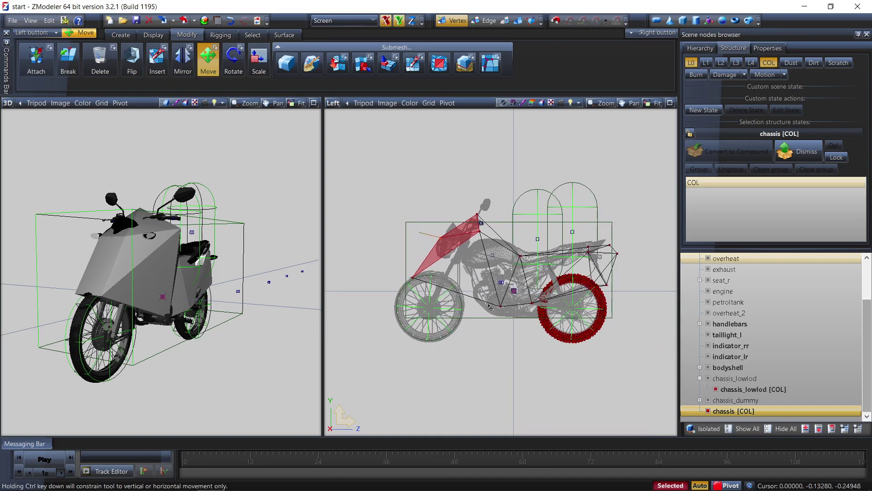
- Lower the bottom vertices of the collision meshes to the underside of the engine and just ahead of the rear wheel
scroll(491, 308, up, 2)
click(501, 308)
drag(501, 309, 550, 322)
click(545, 310)
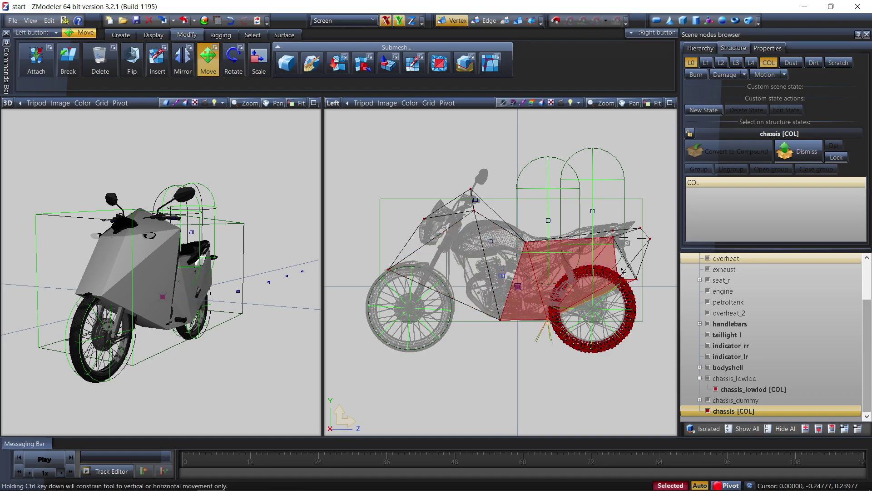
- Move the upper collision vertices to the tank and seat junction, the rear of the seat, and the tail tip
scroll(641, 280, up, 3)
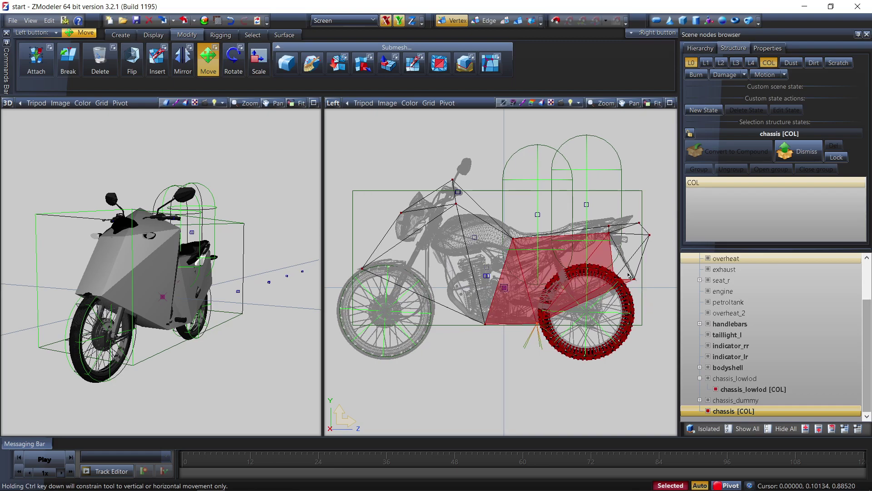
drag(441, 254, 445, 232)
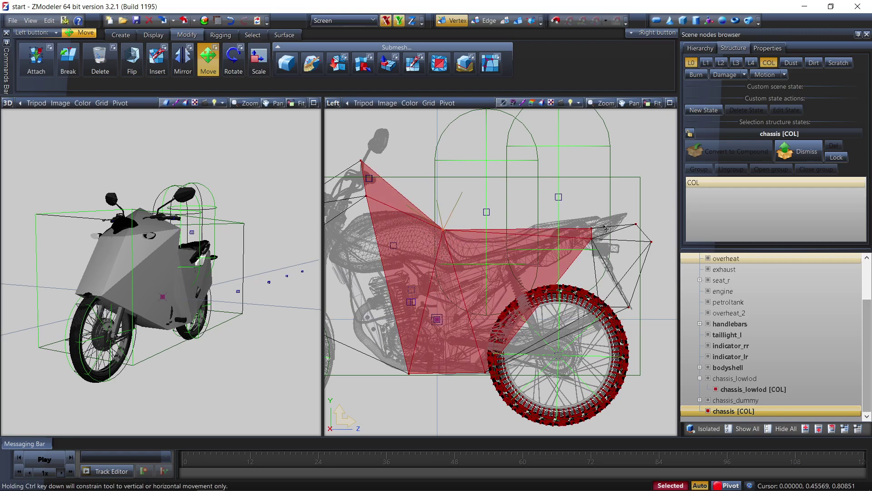
drag(592, 228, 566, 225)
drag(636, 224, 626, 212)
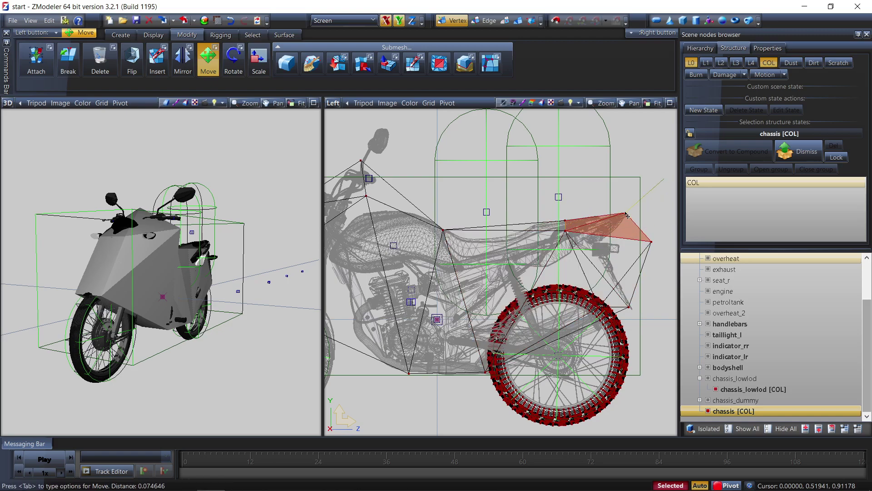
- Pull the rearmost collision vertices in to the taillight and adjust the lower rear vertices at the mudguard's end
click(650, 242)
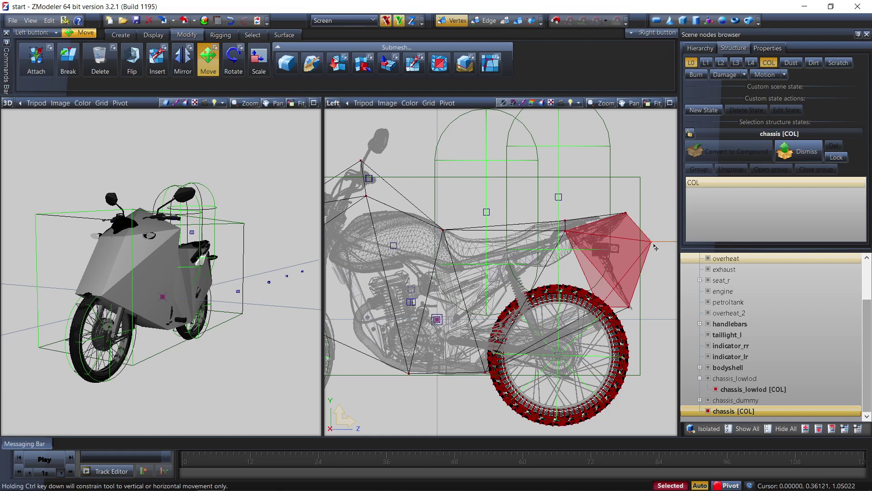
drag(653, 245, 601, 246)
middle_drag(191, 291, 284, 321)
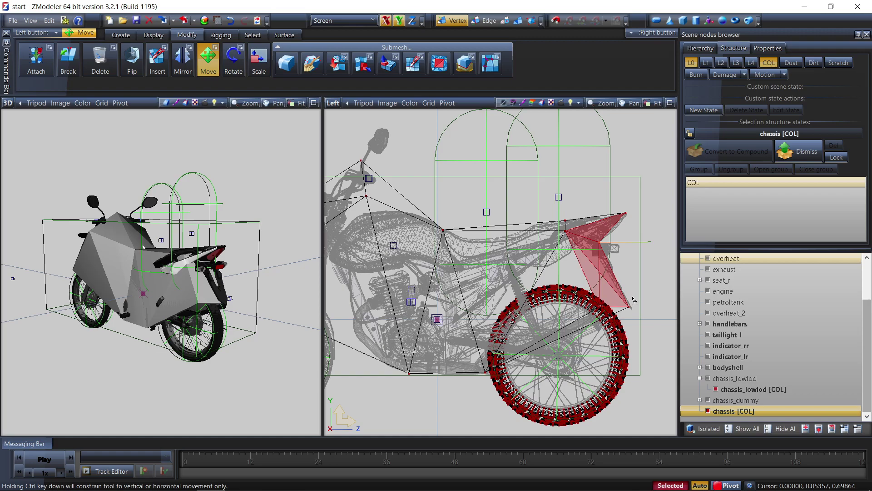
drag(629, 313, 632, 312)
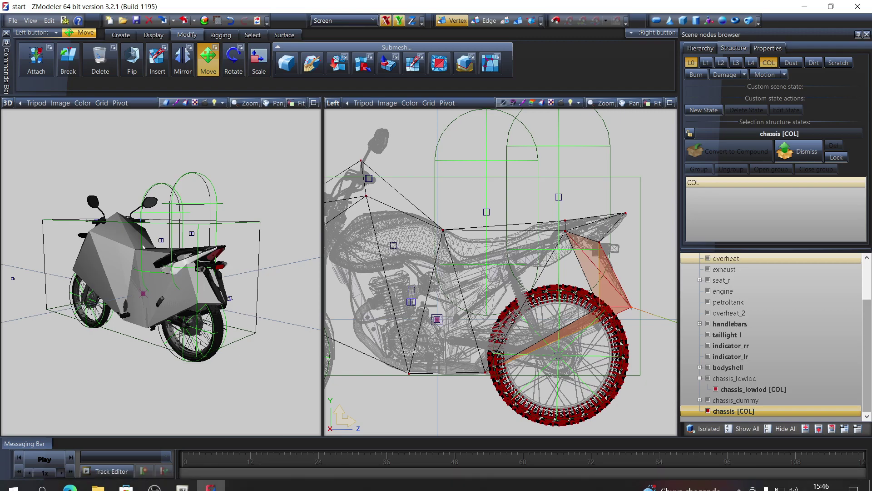
click(213, 482)
click(214, 483)
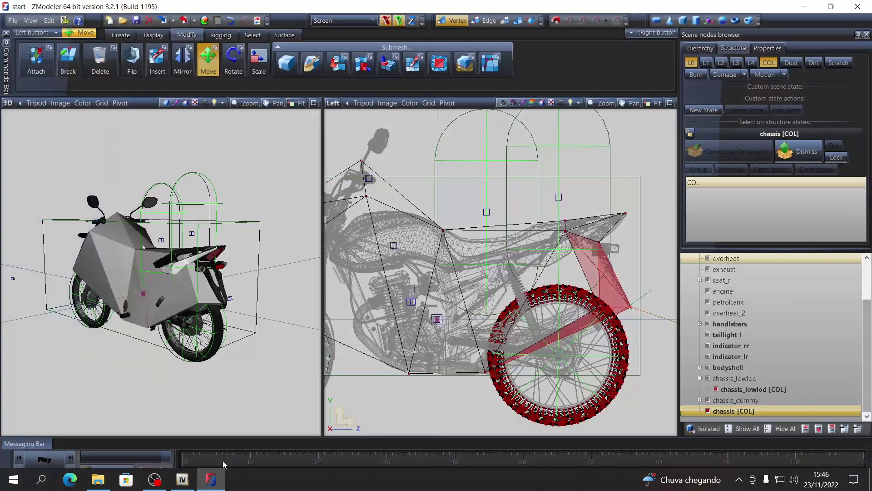
- Return to object level and check the reshaped collision meshes against the whole motorcycle
middle_drag(254, 376, 279, 366)
click(531, 20)
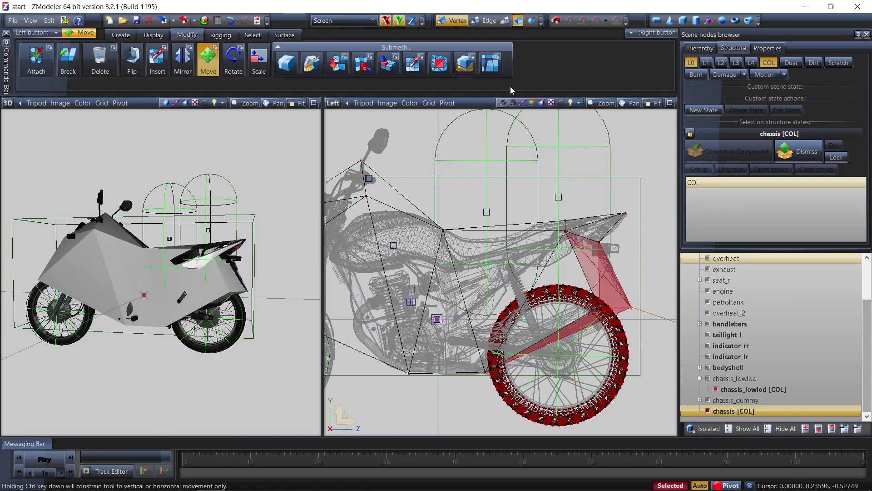
key(1)
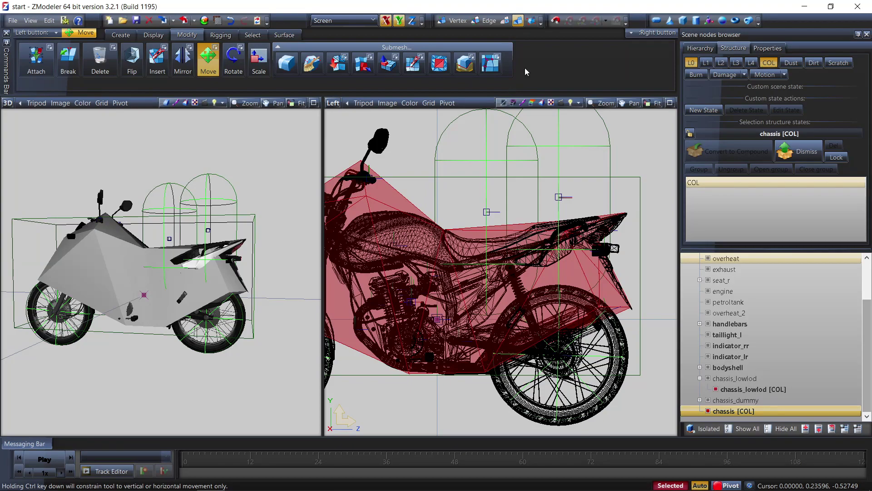
scroll(500, 273, down, 3)
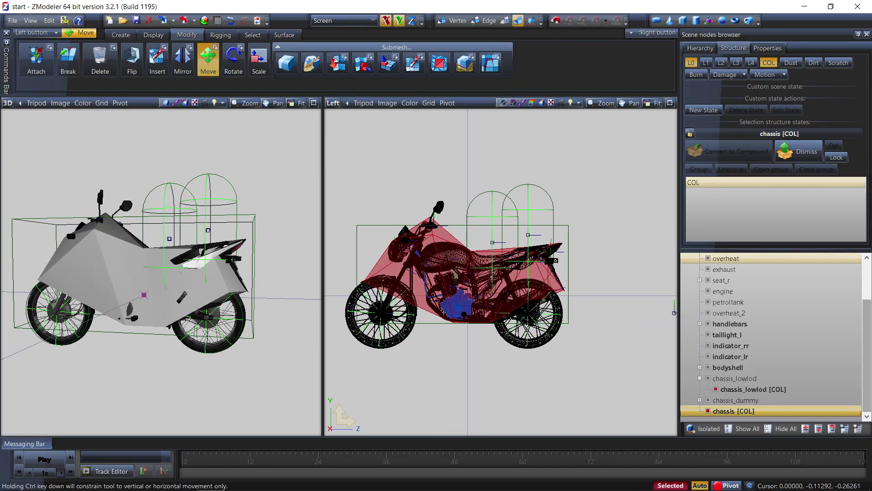
- Turn off the Move tool, clear the selection, and hide all parts of the model
click(208, 61)
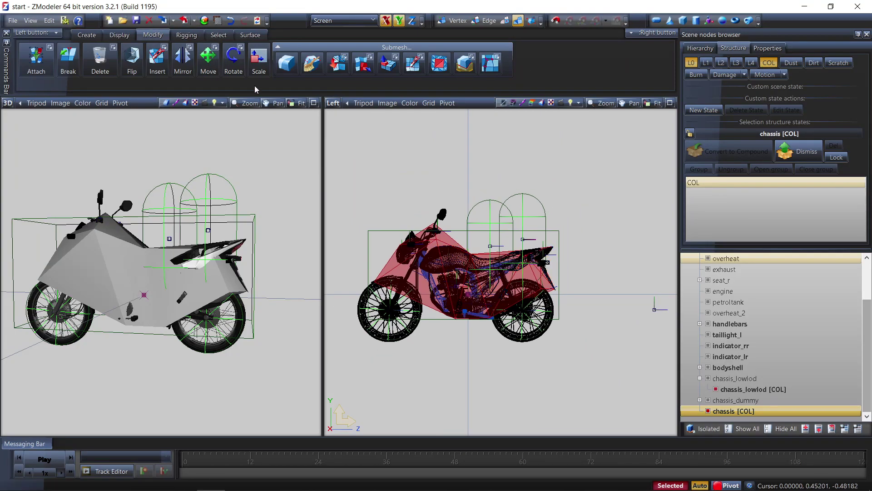
drag(466, 175, 466, 175)
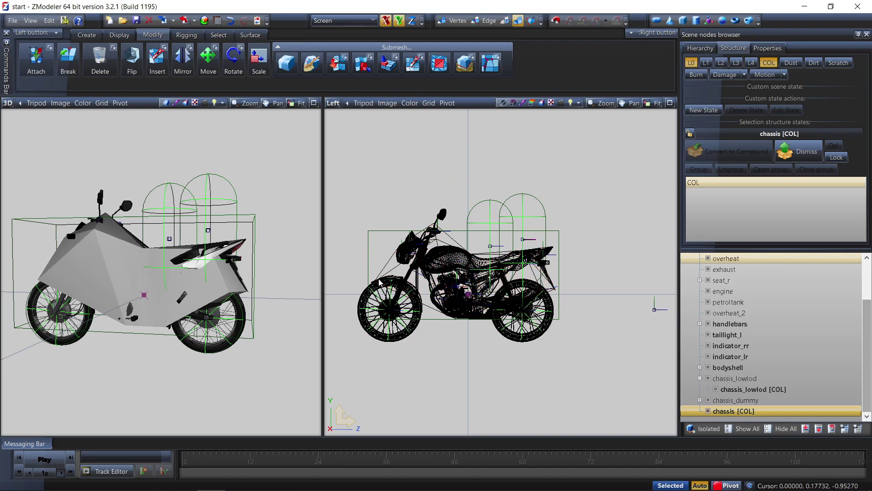
click(781, 428)
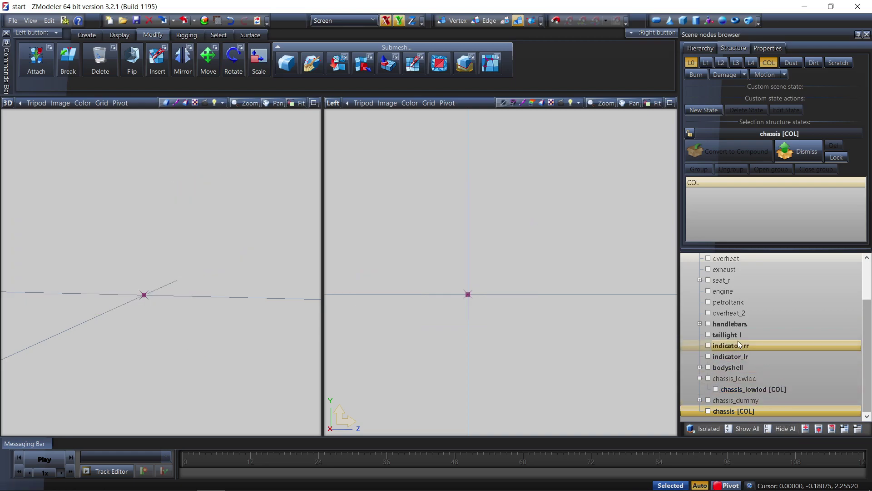
- Show the front tyre Pneu [wheel_lf] with the wheel_lf [COL] collision cylinder, select the cylinder, and display its properties
scroll(738, 342, up, 2)
click(700, 291)
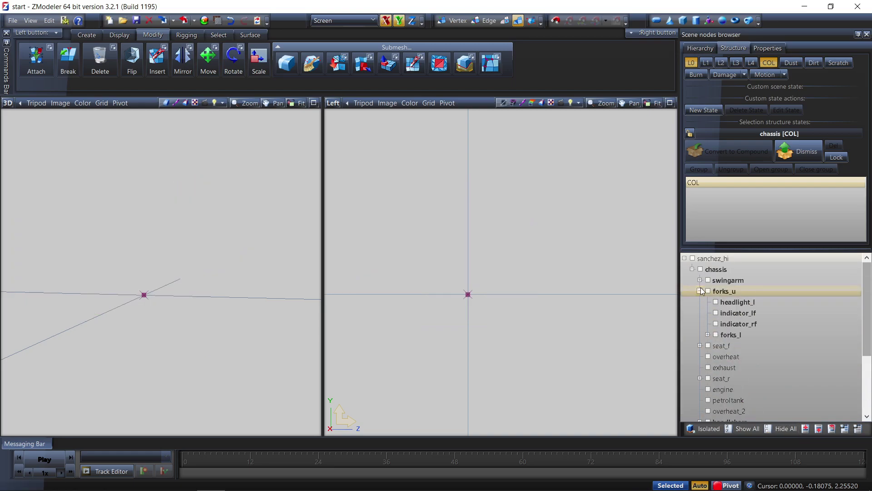
click(707, 334)
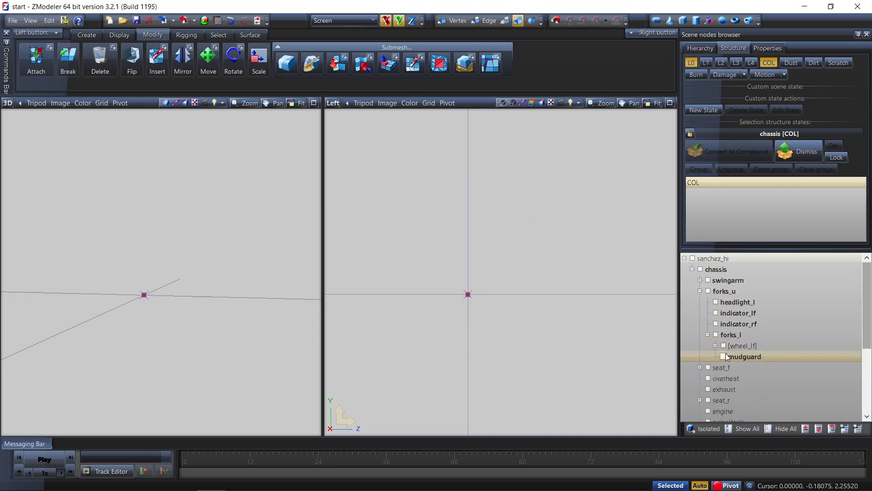
click(715, 346)
click(732, 357)
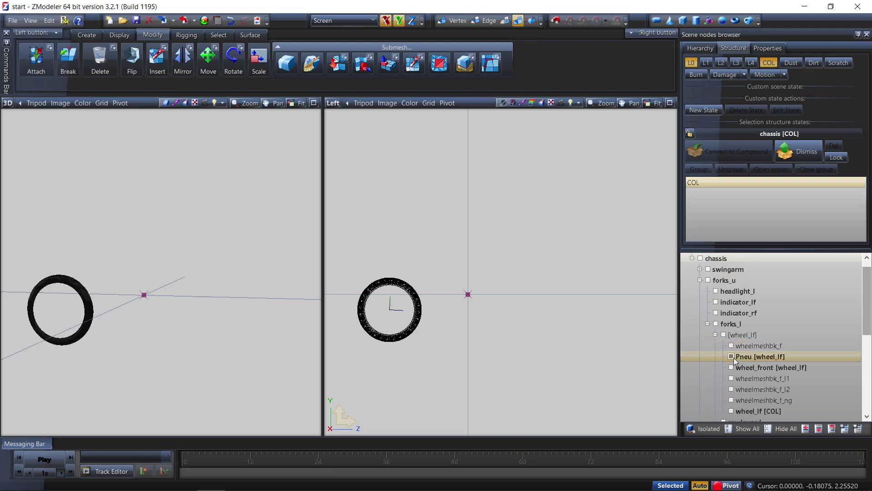
scroll(734, 358, down, 2)
click(731, 346)
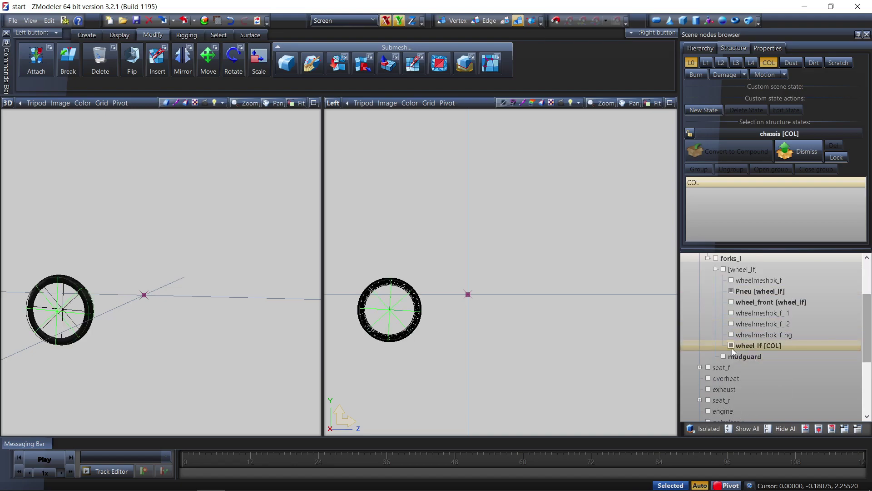
scroll(350, 326, up, 5)
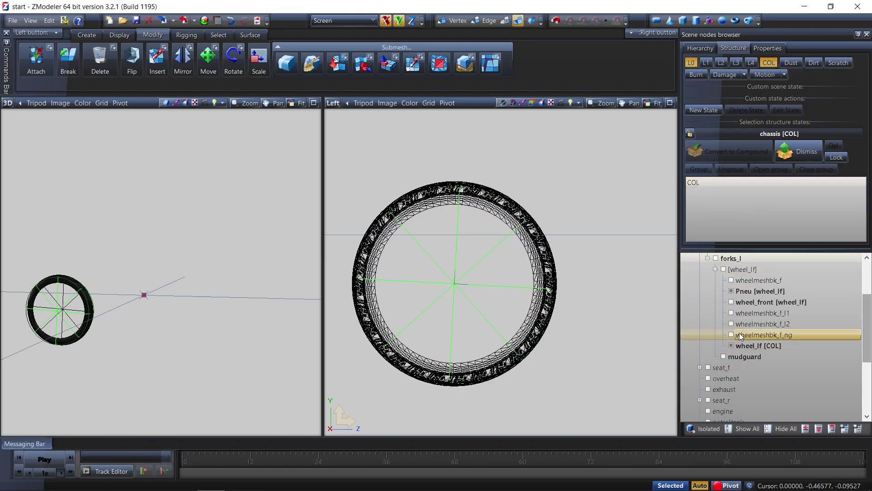
click(732, 346)
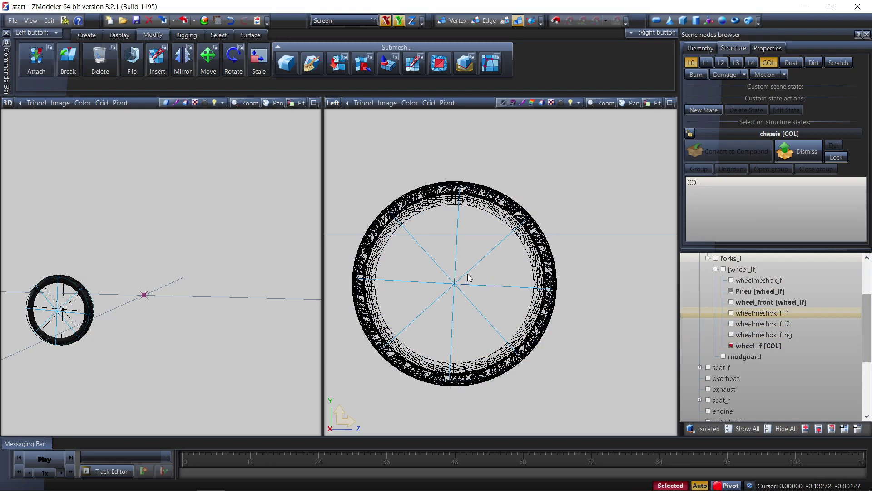
click(783, 48)
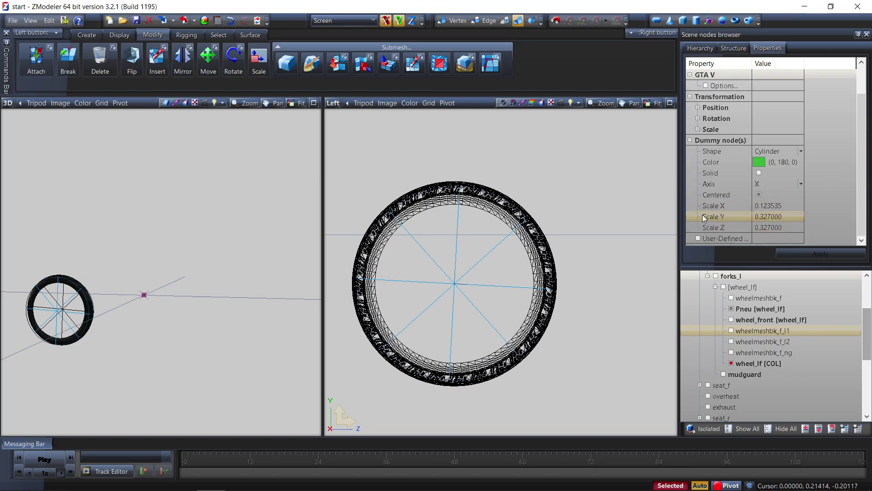
- Set the Scale Y of the wheel_lf [COL] cylinder to 0.3375 and apply it
click(765, 217)
drag(780, 216, 766, 217)
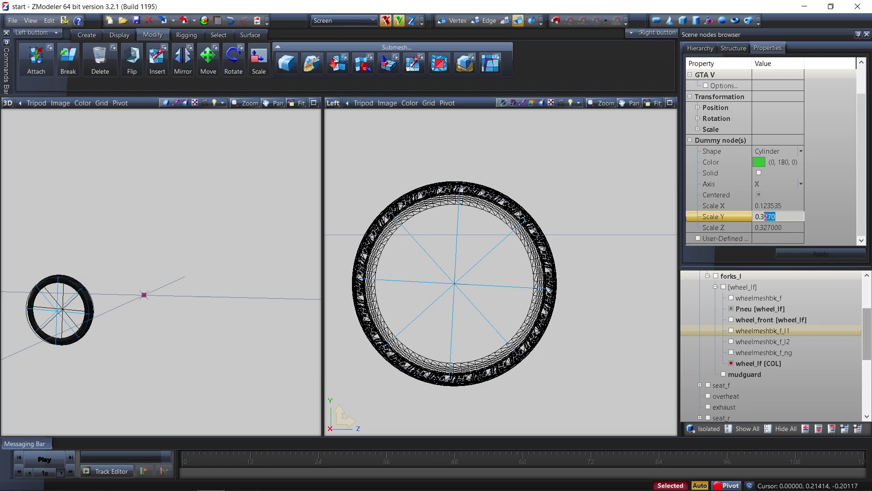
text(300)
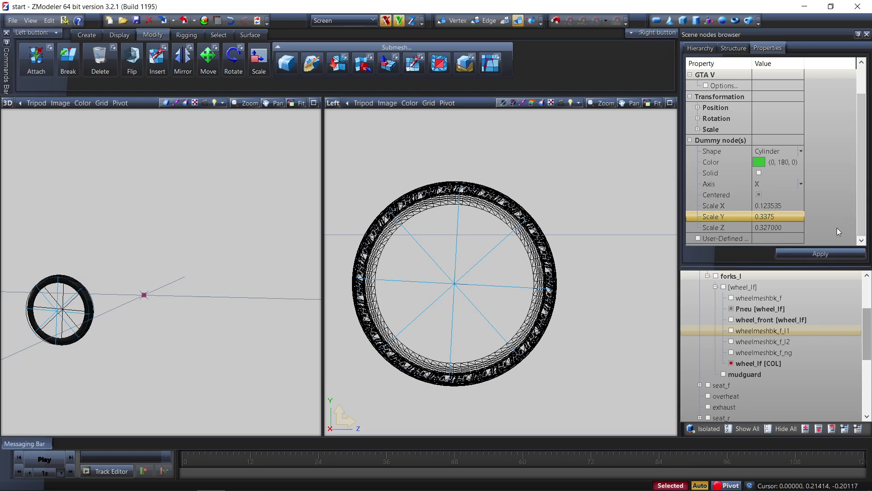
click(826, 251)
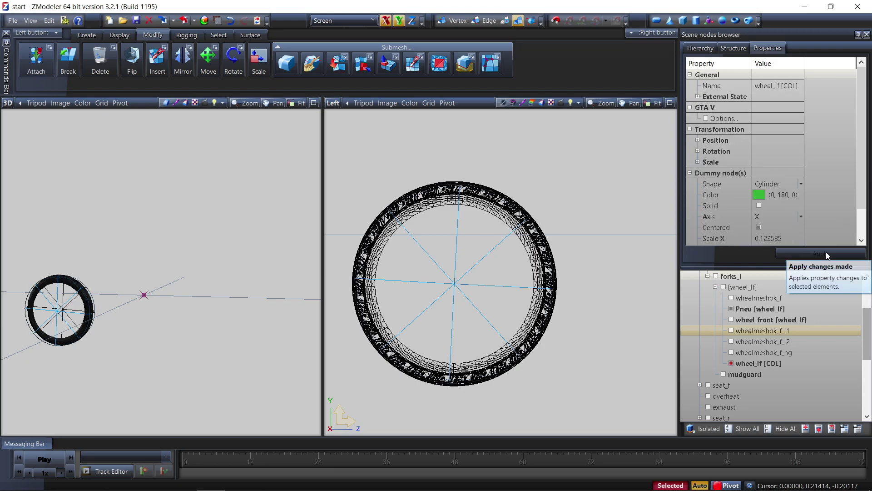
- Change the front wheel collision cylinder's Scale Y to 0.3425 and apply it
scroll(810, 225, down, 1)
click(778, 217)
drag(775, 217, 765, 217)
text(4)
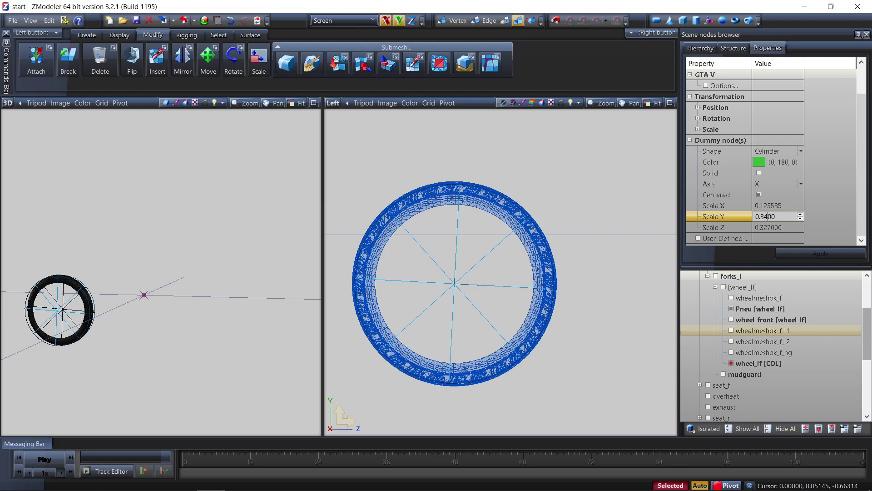
text(25)
key(Return)
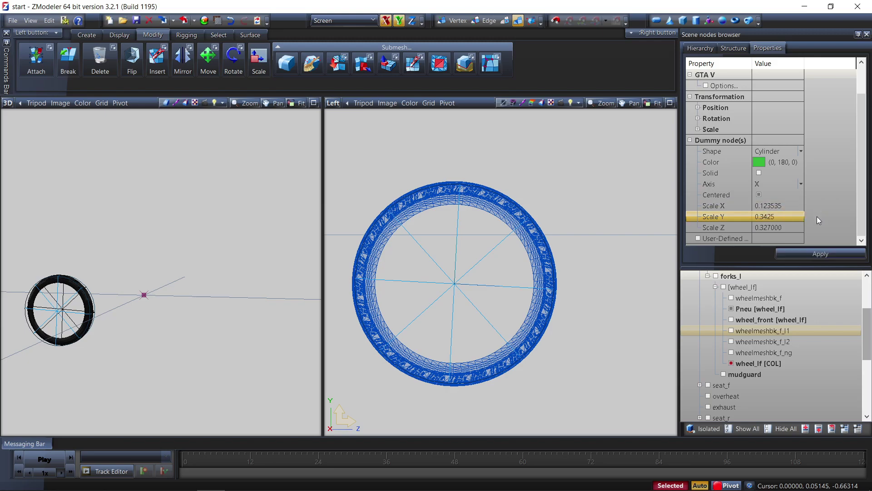
click(820, 254)
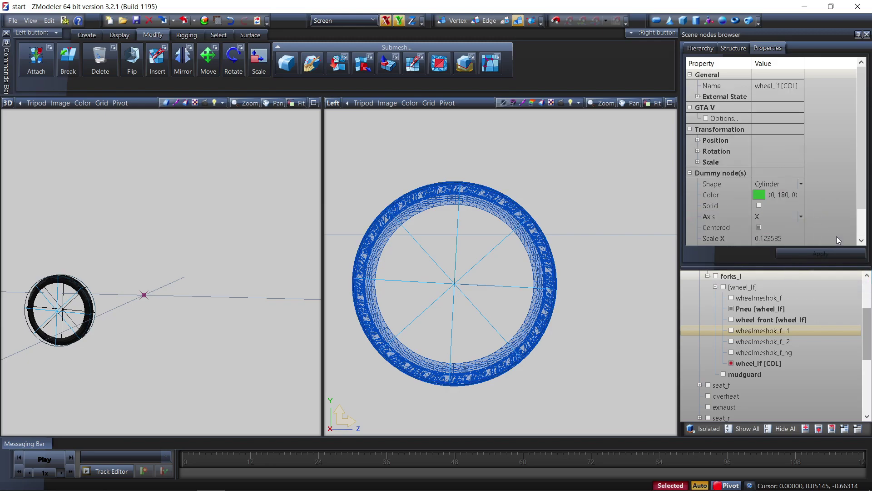
- Set the front wheel collision cylinder's Scale Y to 0.3450, apply it, deselect the cylinder, and return to the structure list
scroll(836, 236, down, 1)
click(783, 219)
drag(784, 219, 772, 217)
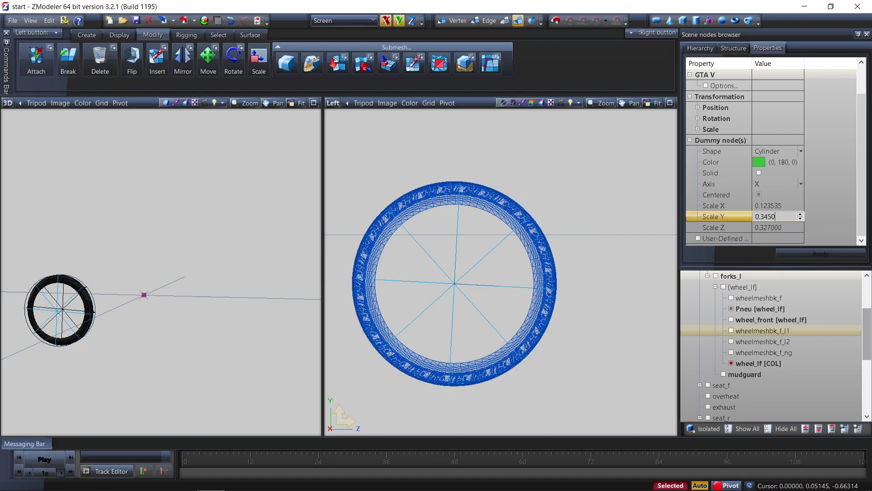
key(Return)
click(827, 252)
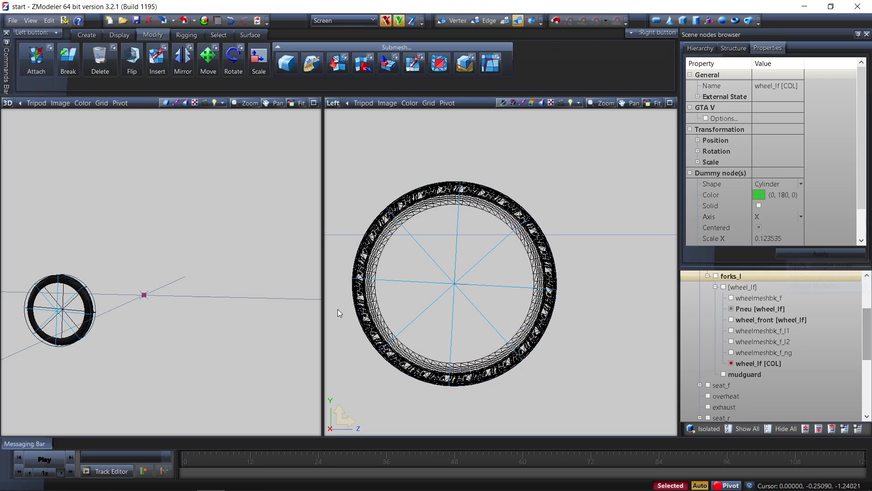
click(587, 180)
click(731, 48)
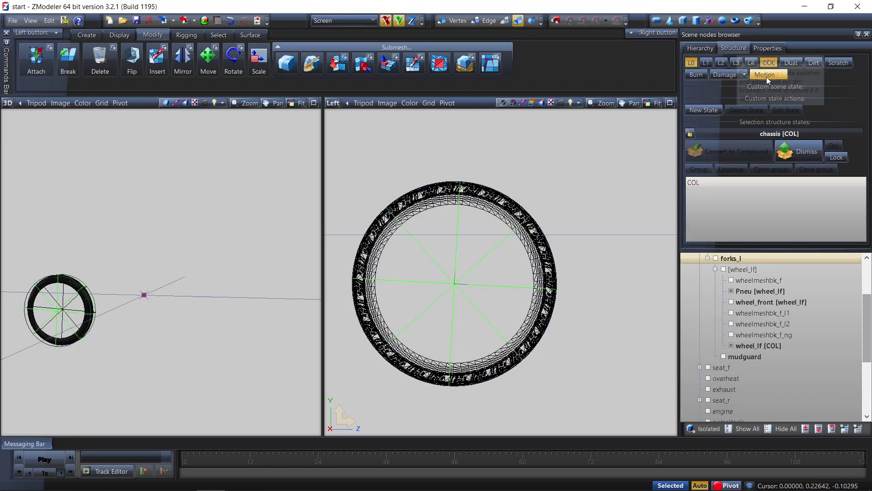
- Collapse the forks_u branch and show the rear tyre Pneu [wheel_lr] with the wheel_lr [COL] collision under swingarm
click(740, 305)
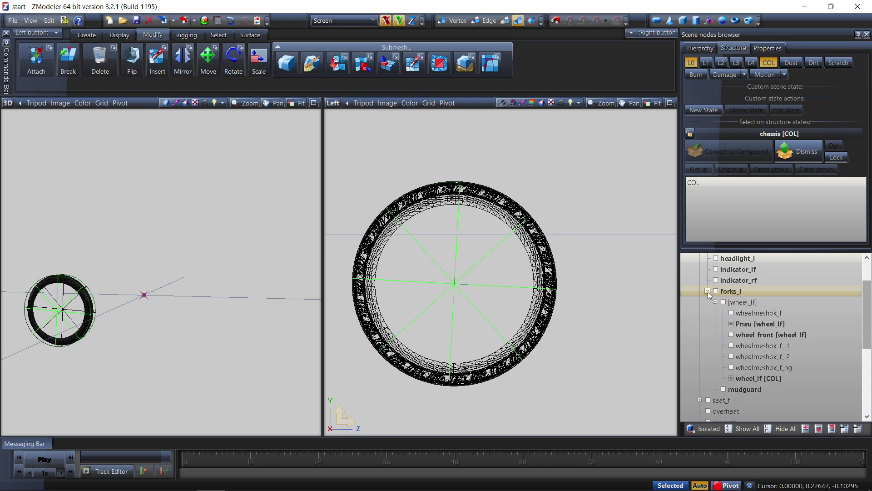
click(708, 291)
click(700, 292)
click(700, 280)
click(724, 313)
key(z)
click(724, 367)
scroll(571, 350, up, 2)
scroll(631, 348, up, 2)
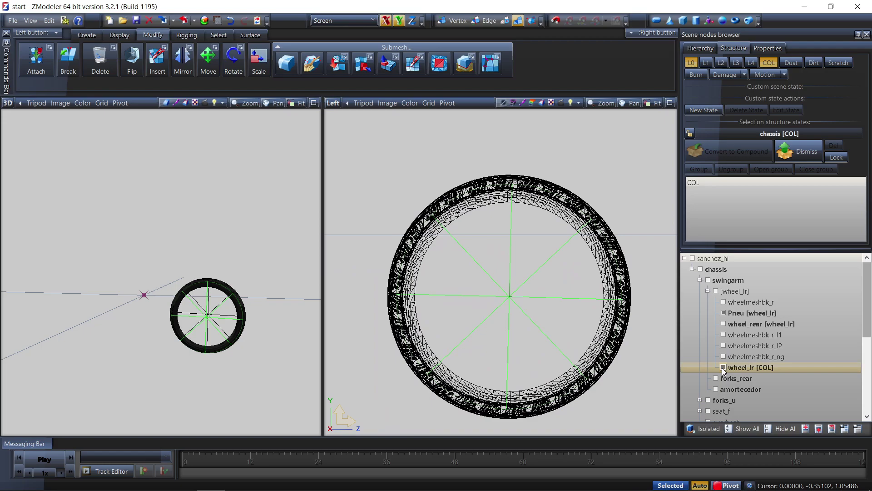
- Select the wheel_lr [COL] collision cylinder and set its Scale Y to 0.3450
click(724, 367)
click(496, 193)
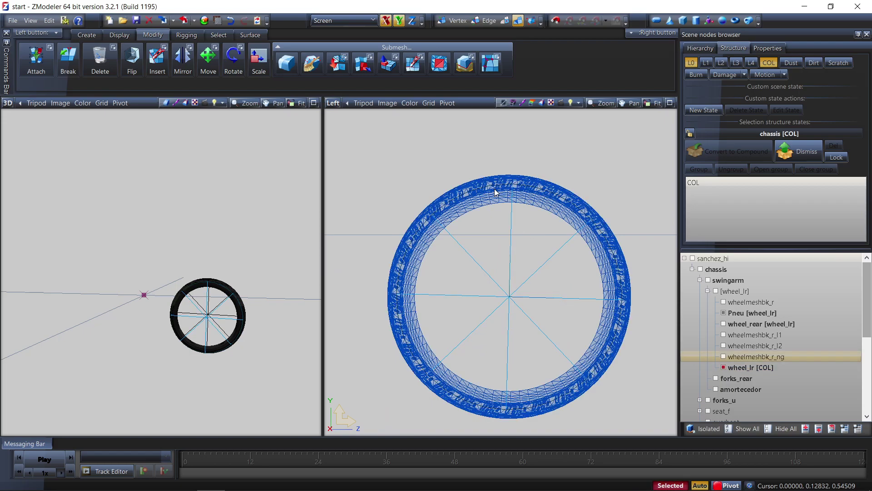
click(770, 49)
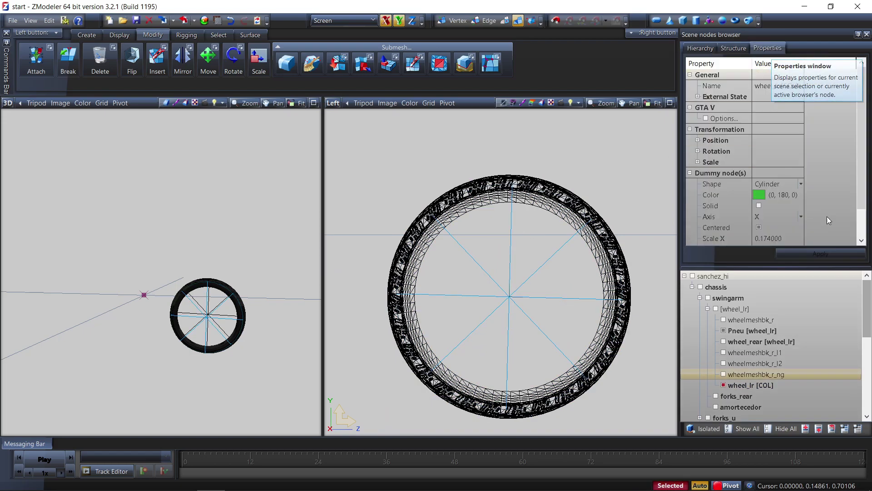
click(791, 217)
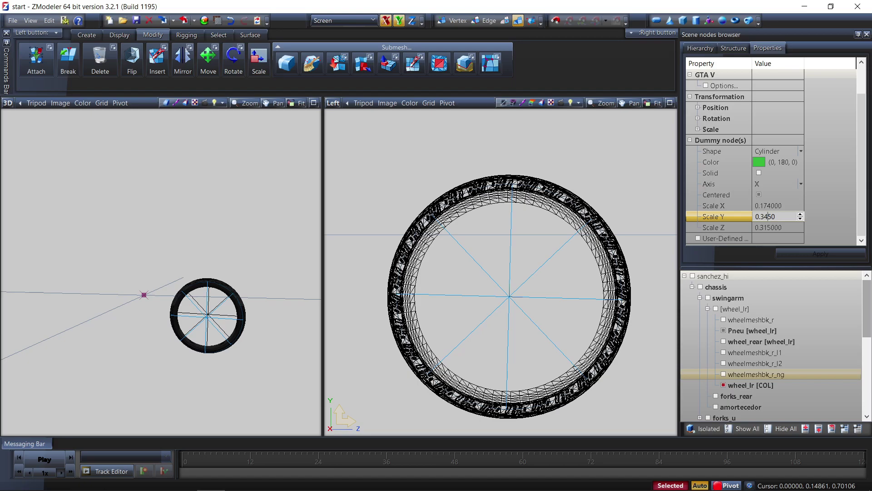
click(808, 256)
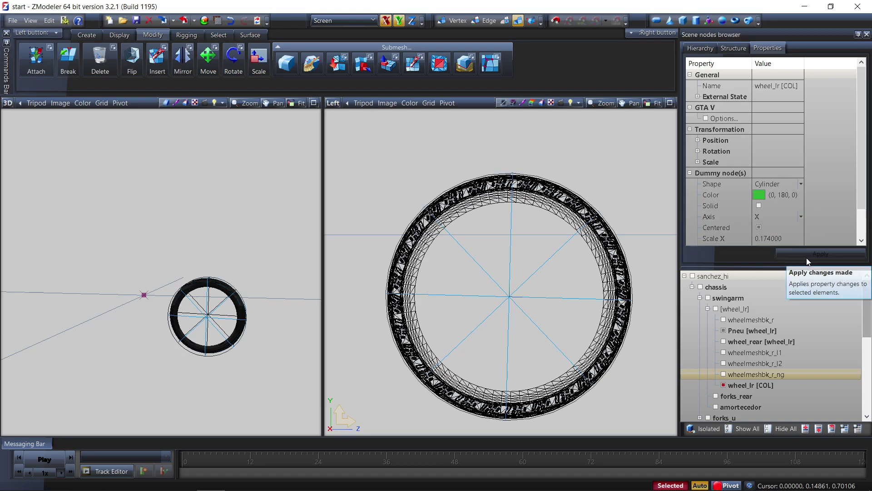
- Reduce the rear wheel collision cylinder's Scale Y to 0.3425, apply it, deselect the cylinder, and return to the structure list
scroll(845, 196, down, 1)
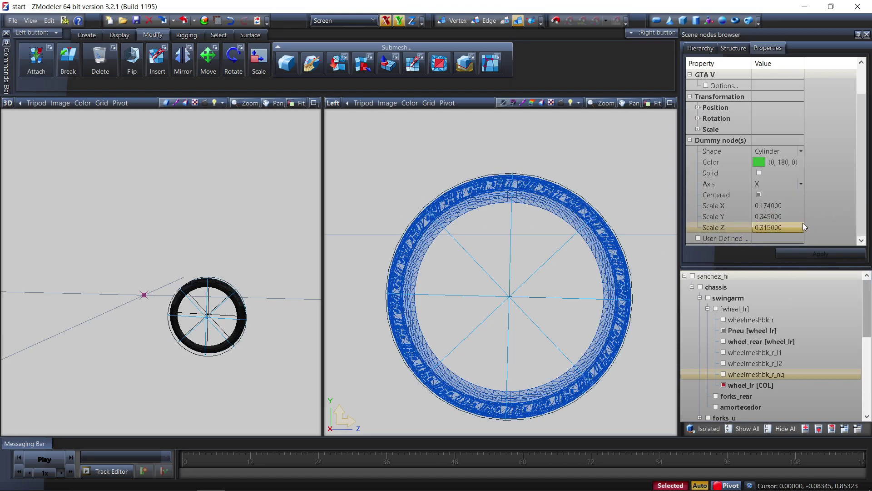
click(786, 217)
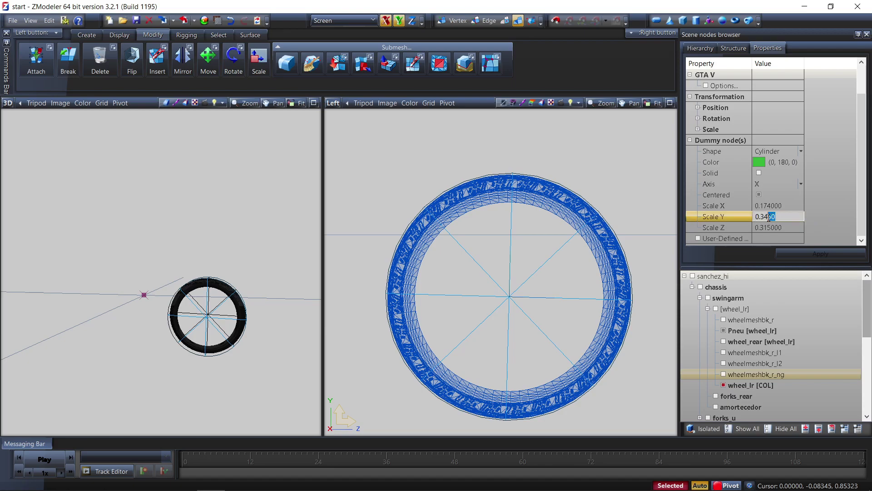
key(Return)
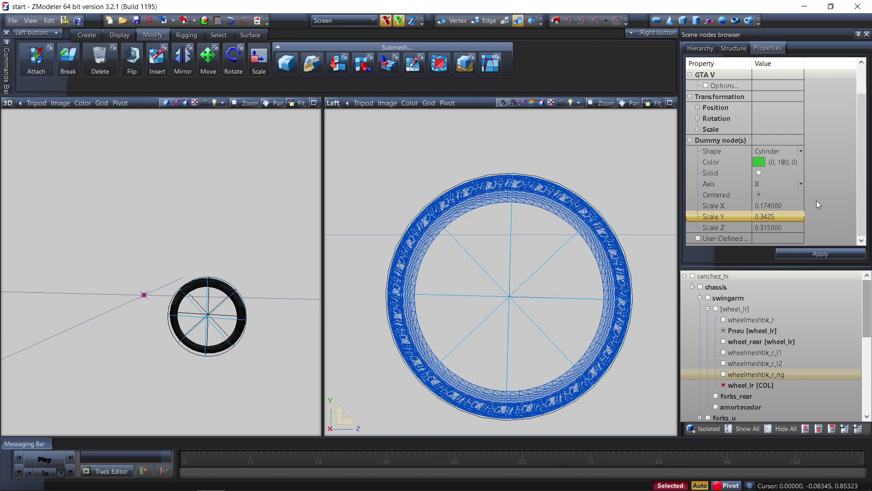
click(821, 251)
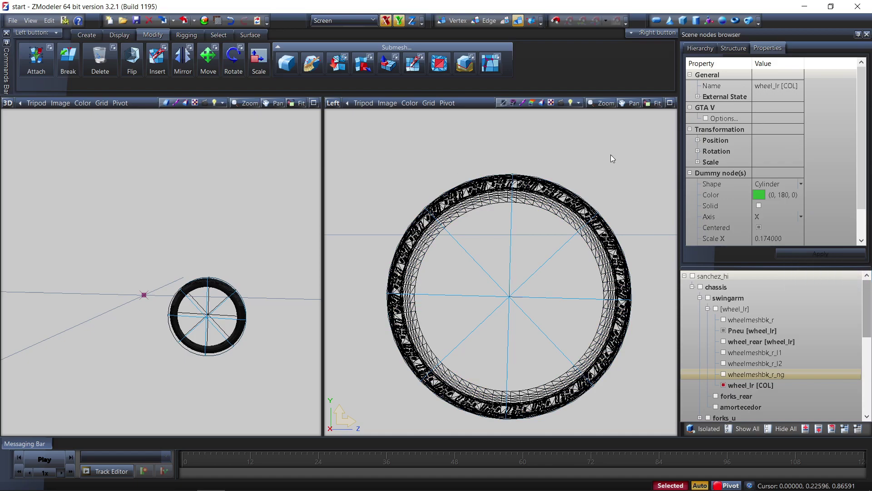
click(626, 166)
click(725, 48)
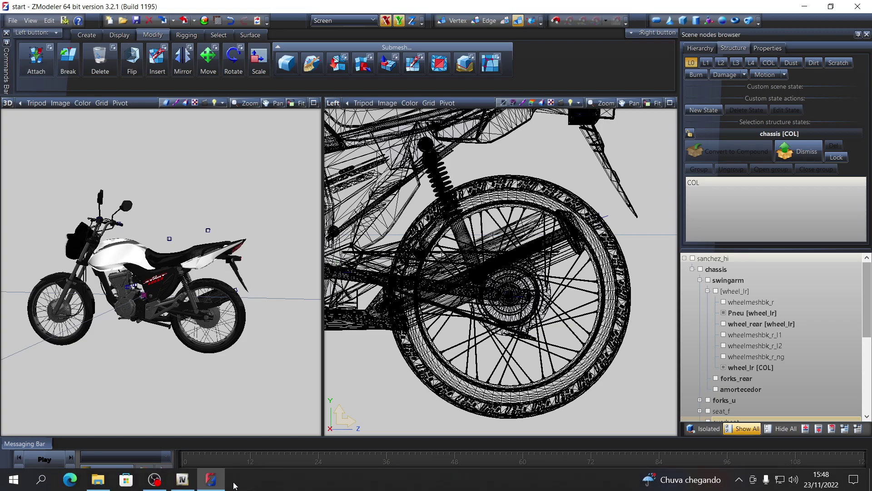
click(212, 480)
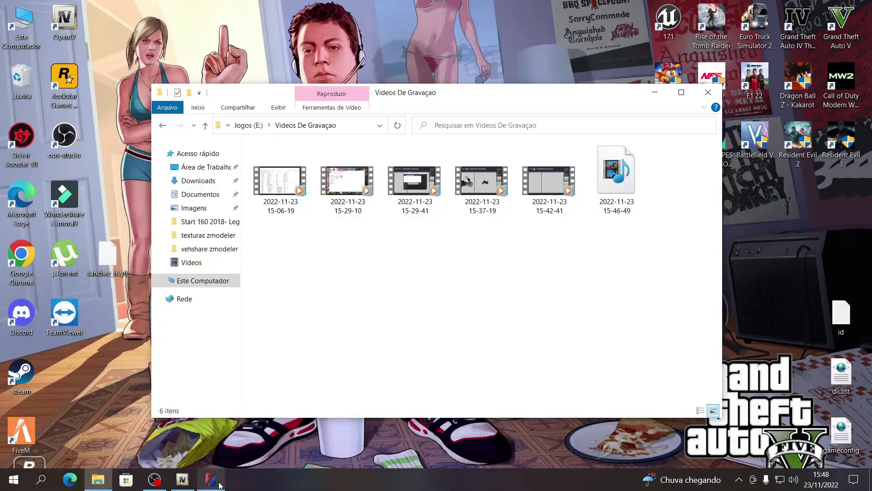
click(214, 483)
- Examine the instrument panel and handlebar area of the complete motorcycle in 3D, and look it over from behind
middle_drag(239, 405, 107, 156)
scroll(141, 236, up, 5)
scroll(141, 237, up, 2)
middle_drag(140, 236, 121, 229)
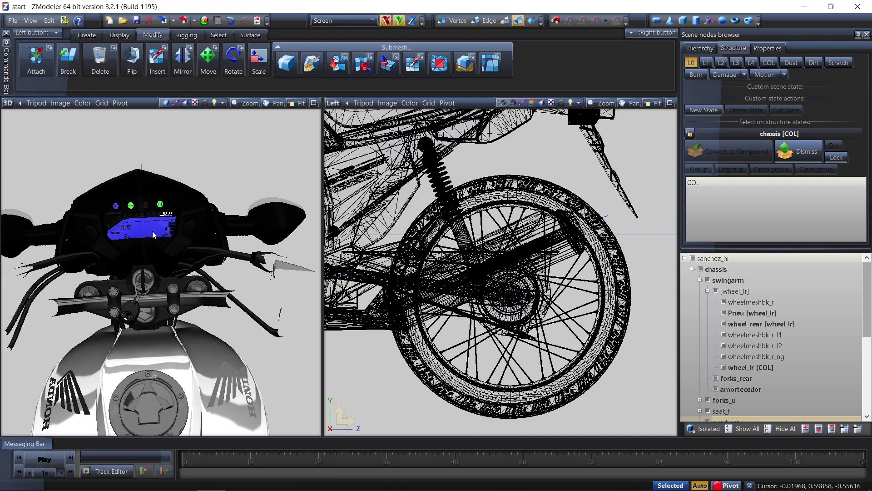
middle_drag(150, 224, 150, 228)
scroll(147, 230, up, 3)
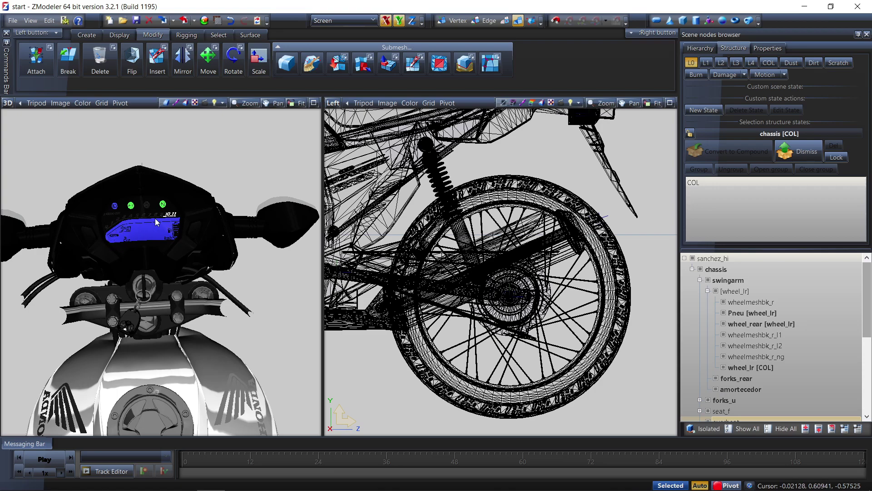
scroll(163, 238, down, 6)
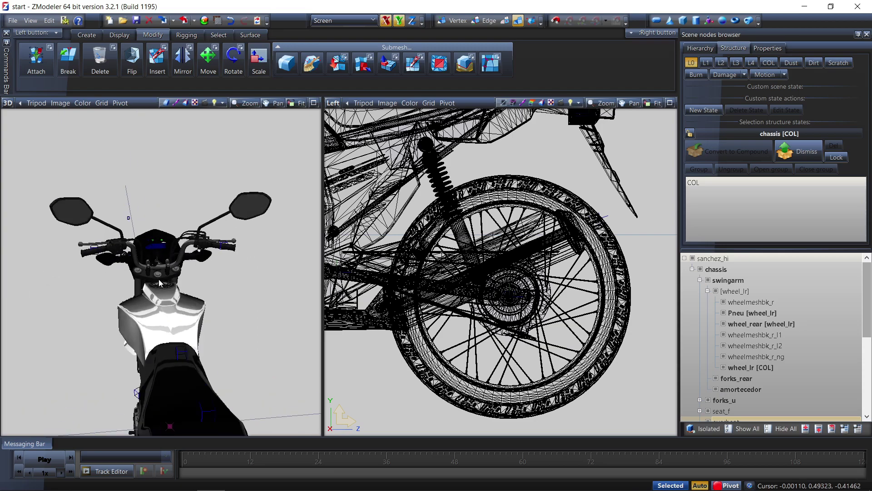
scroll(160, 284, down, 8)
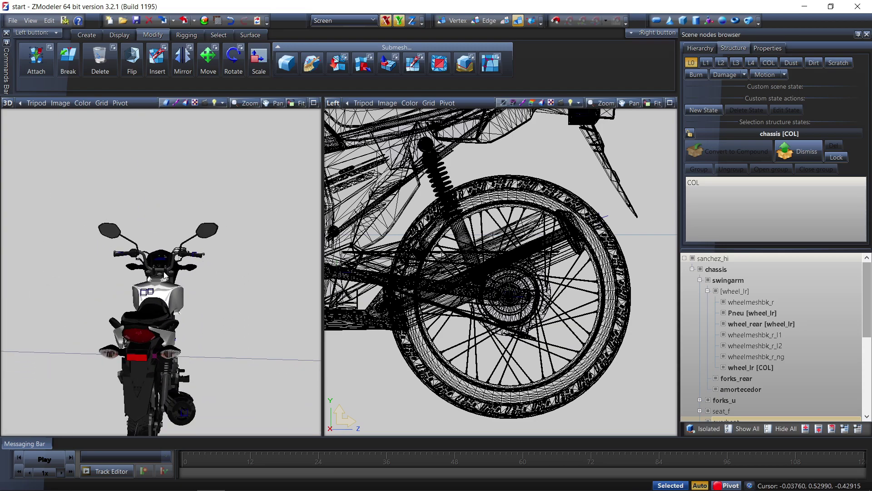
- Switch the Left viewport to the Back view and hide all parts of the model
scroll(358, 120, down, 5)
click(333, 103)
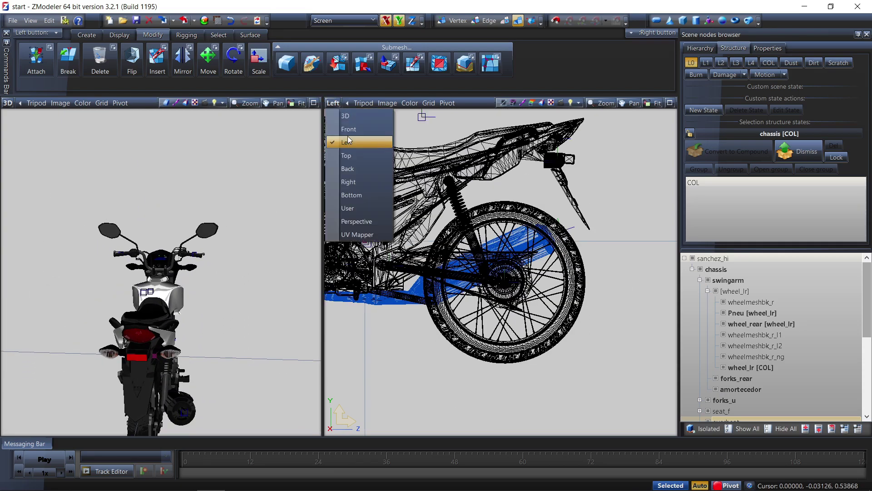
click(357, 168)
scroll(529, 237, up, 5)
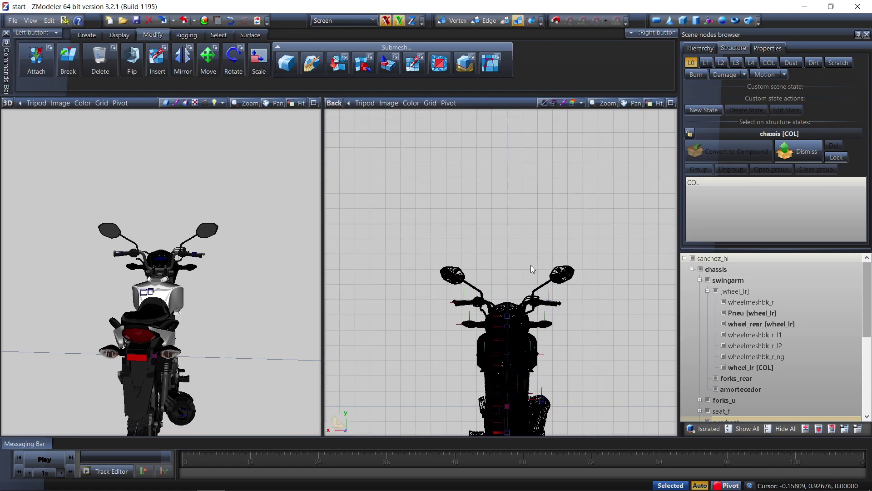
click(781, 429)
scroll(735, 393, down, 5)
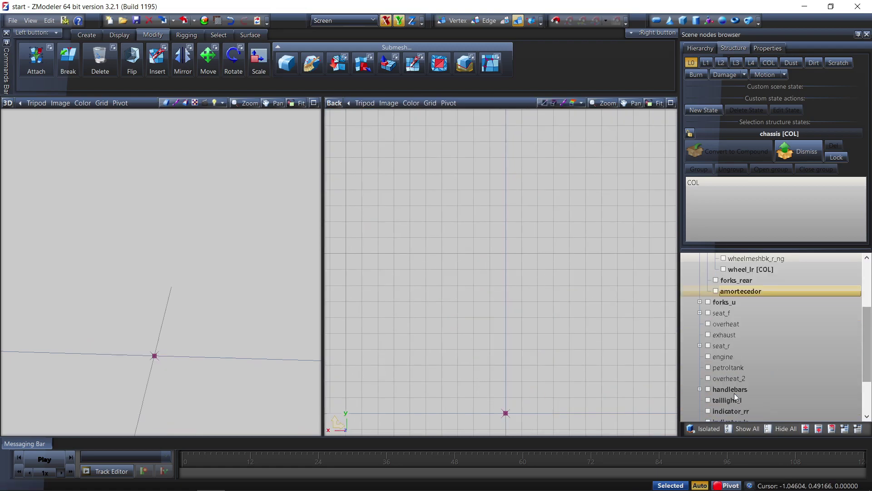
- Expand the handlebars node and show only the handlebars mesh, framed in the Back view
click(700, 324)
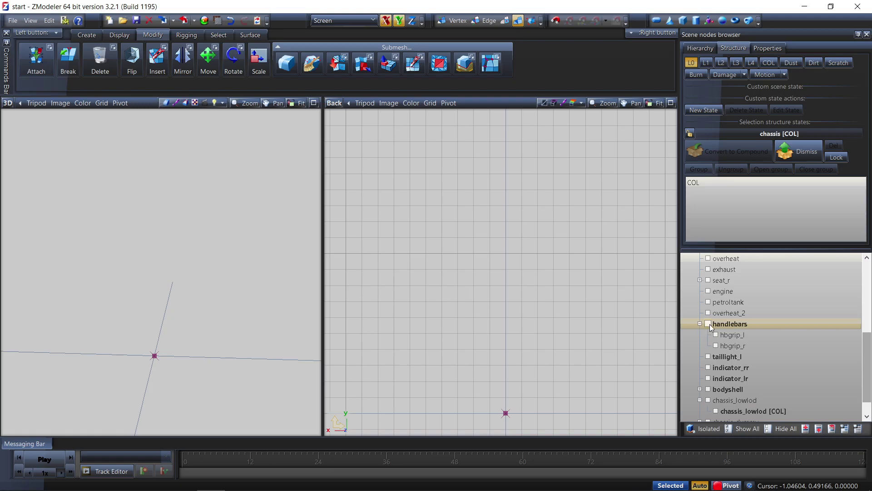
click(707, 323)
scroll(521, 279, up, 1)
scroll(522, 282, up, 1)
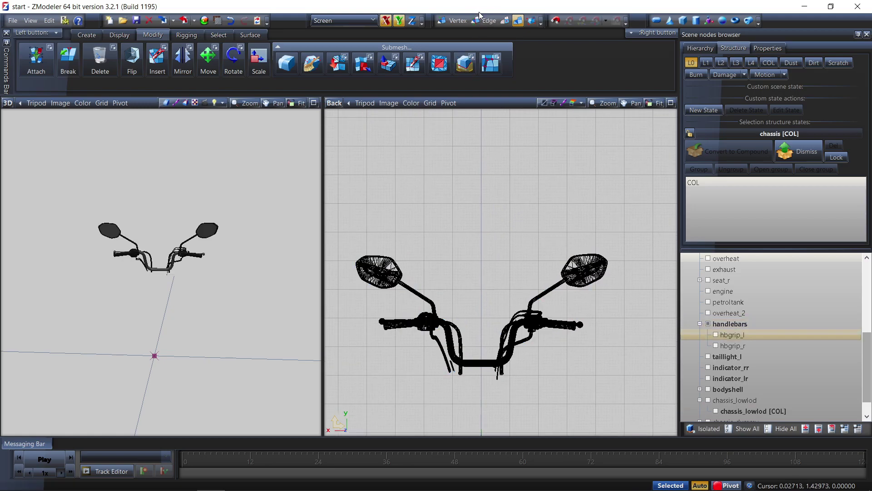
- Select the handlebars object at object level and make it active for polygon-level editing
click(505, 20)
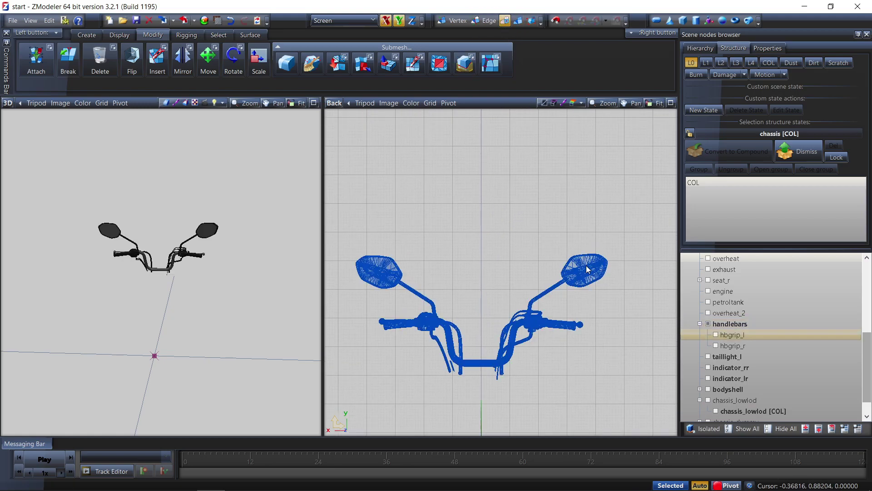
click(549, 266)
click(518, 20)
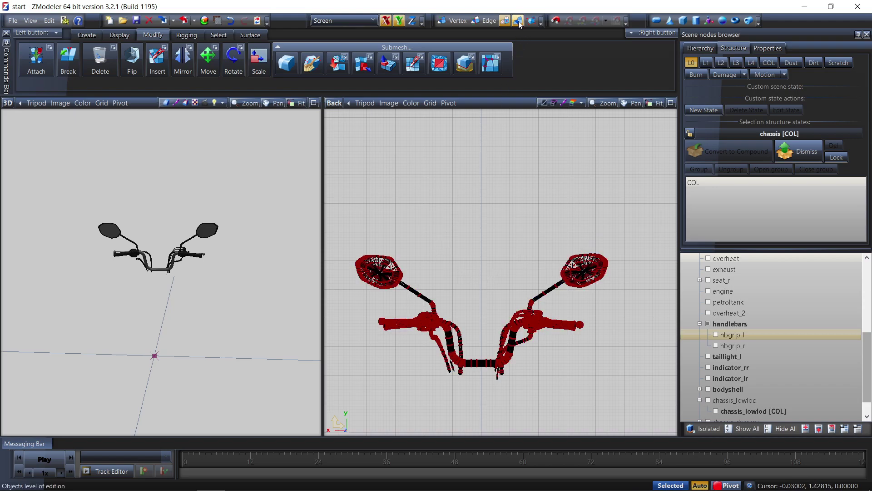
drag(623, 221, 361, 420)
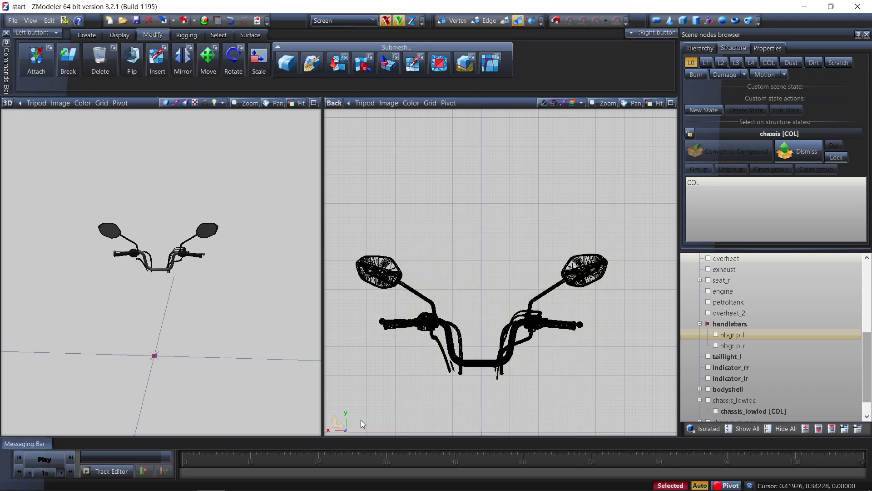
click(505, 20)
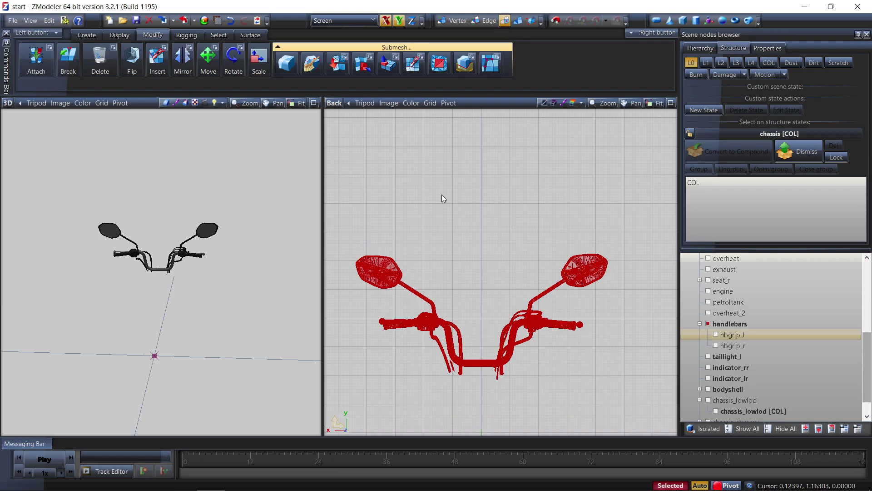
click(378, 271)
- Try to pick a mirror's polygons with the Separated selection tool
scroll(350, 268, up, 2)
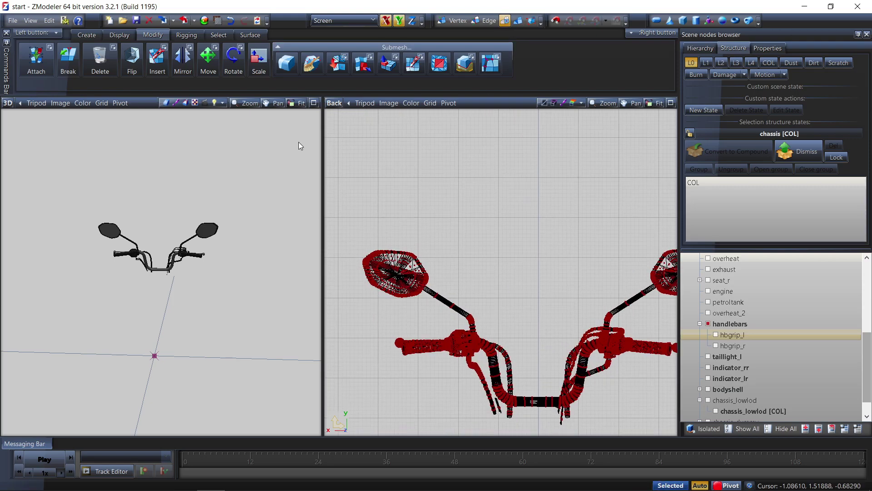
click(222, 34)
click(326, 61)
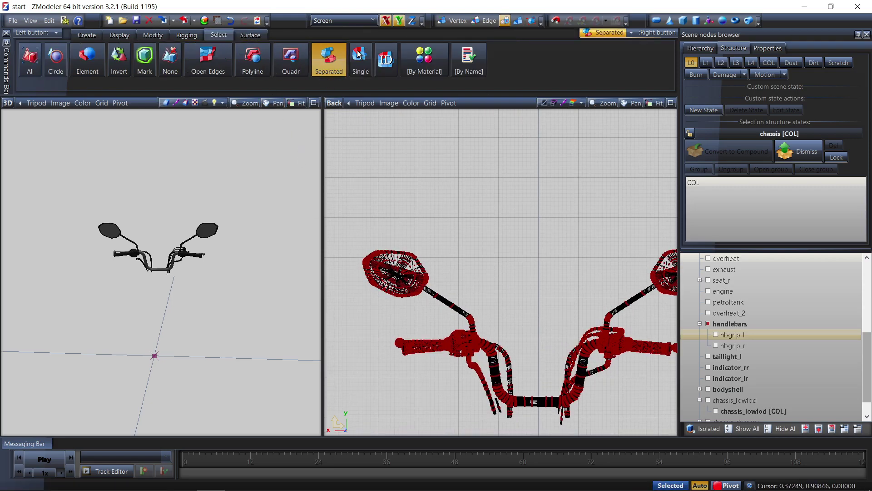
scroll(361, 269, up, 3)
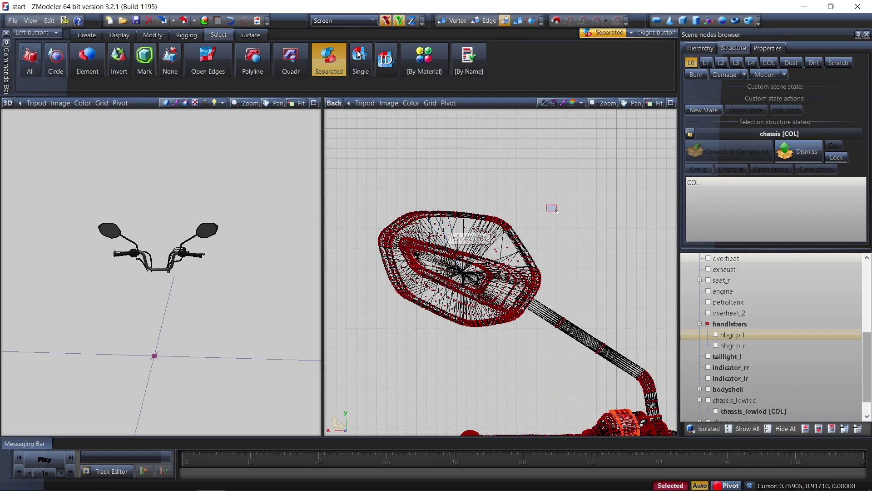
click(495, 250)
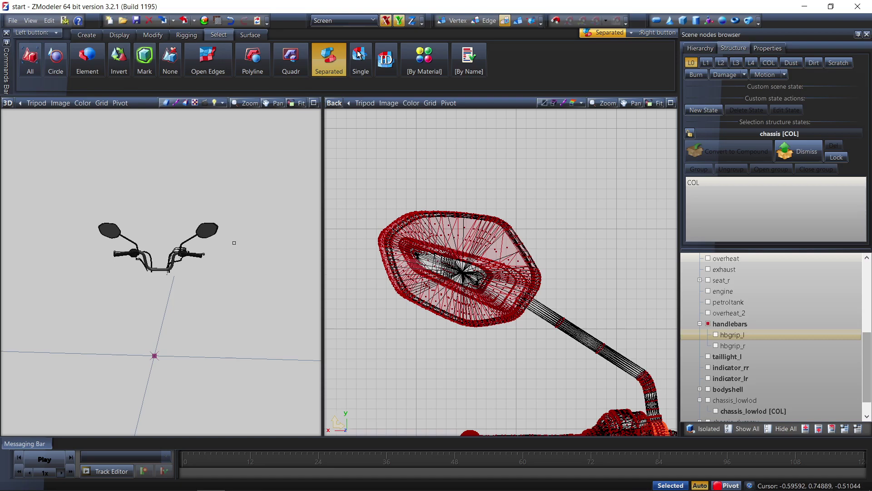
- Create a new material for the mirrors in the Material Browser and name it retro
click(205, 21)
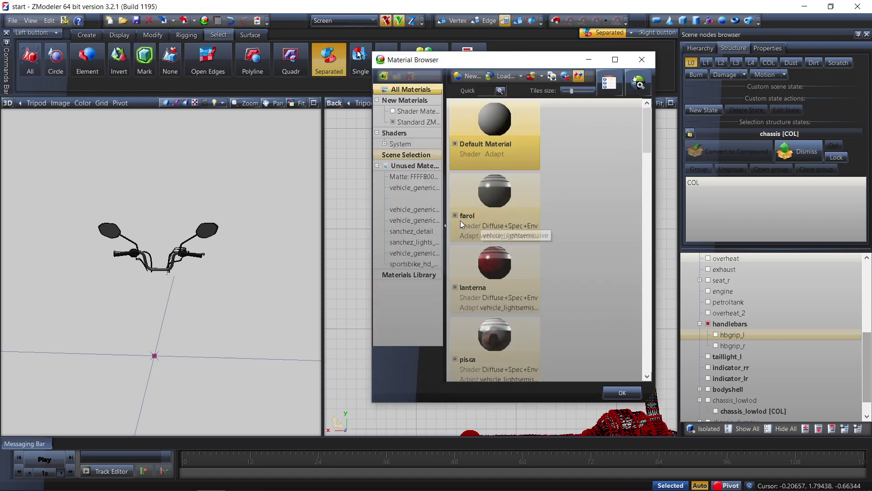
scroll(481, 249, down, 2)
scroll(481, 249, down, 2)
scroll(456, 229, down, 5)
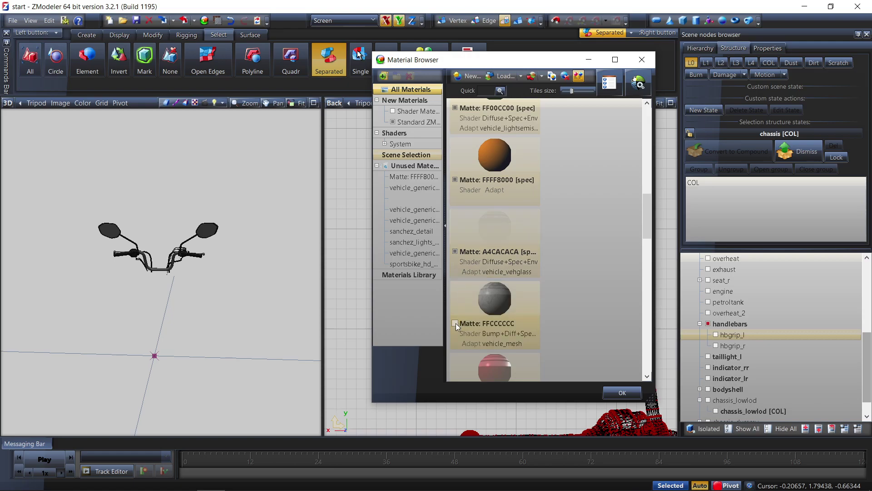
scroll(456, 326, down, 3)
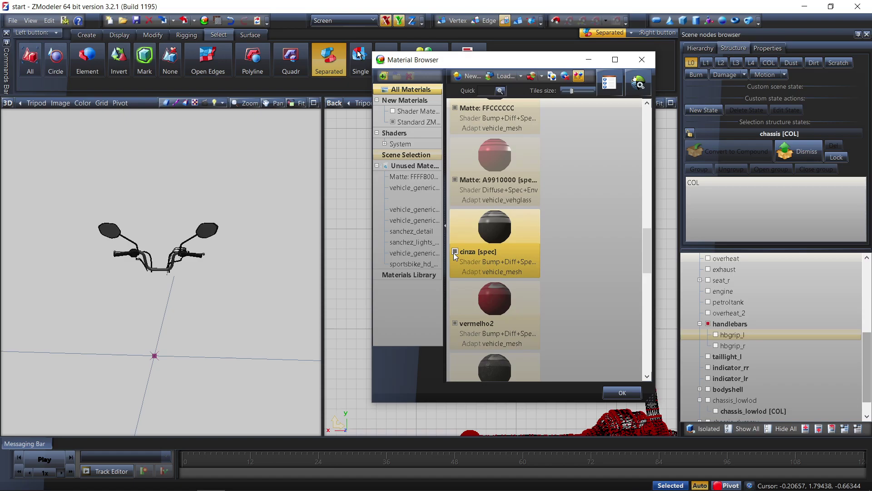
click(468, 76)
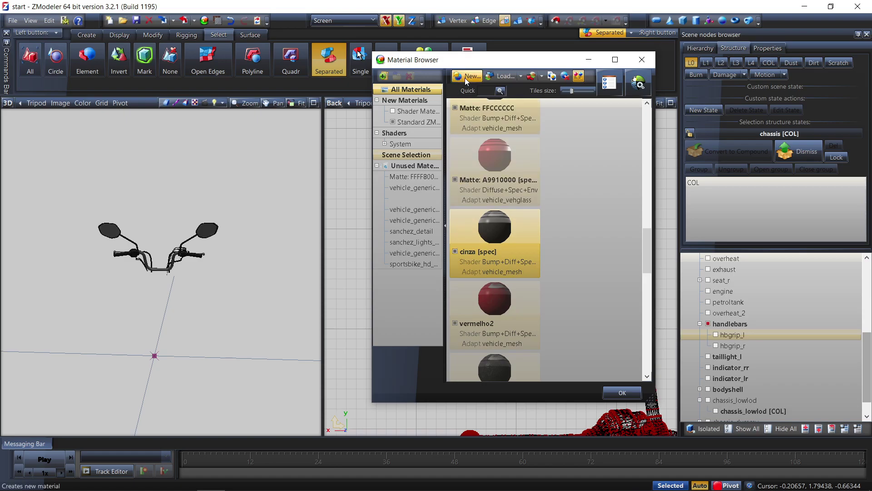
scroll(517, 350, down, 8)
click(505, 354)
text(ret)
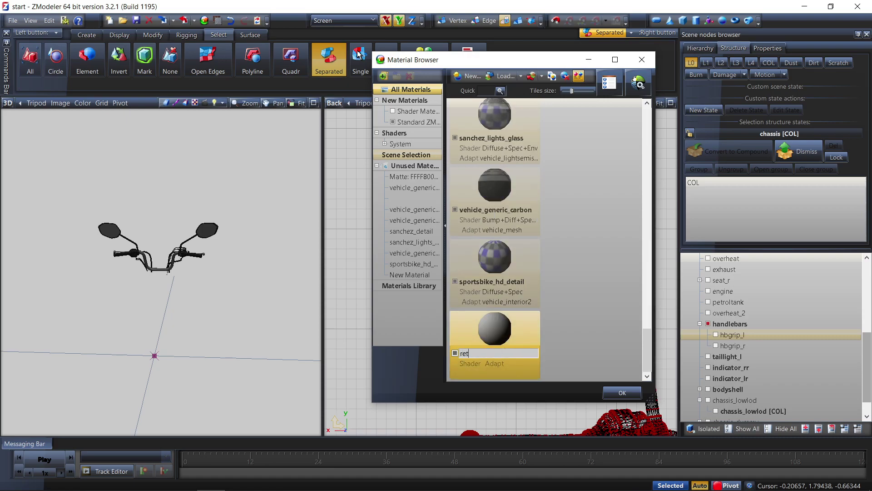
text(ro)
key(Return)
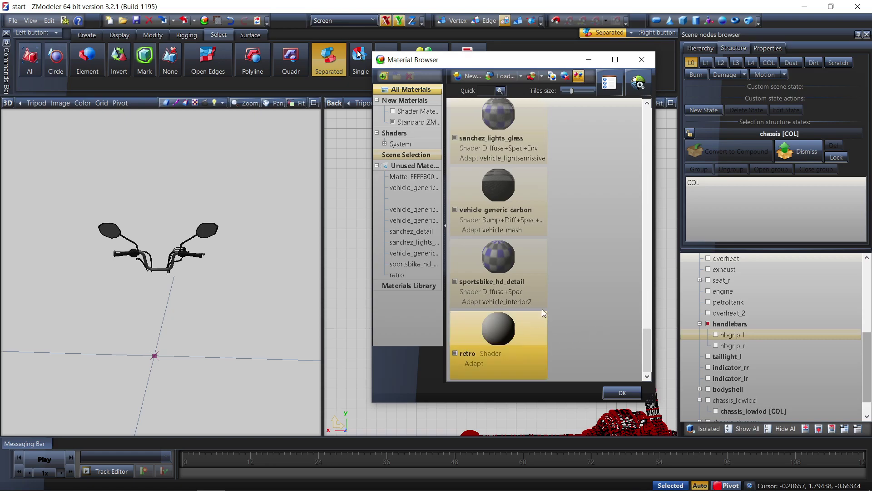
- Apply the GTAV vehicle generic preset vehicle_mesh to the retro material
click(640, 84)
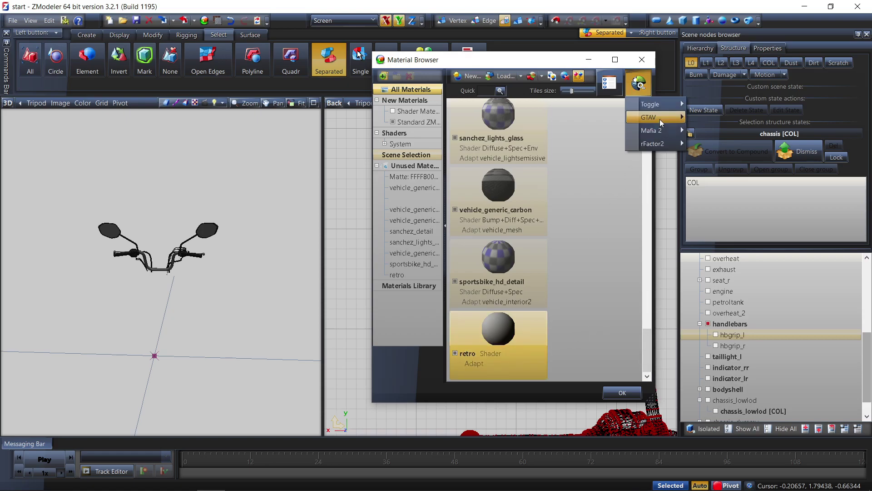
mouse_move(664, 117)
mouse_move(717, 195)
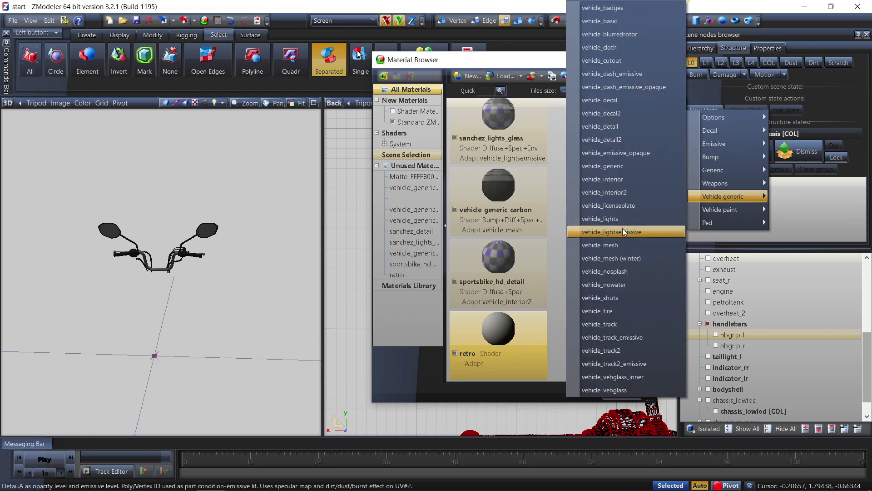
click(611, 244)
- Set the retro material's specular power to 2000 and its DETAIL texture map to black.dds from vehshare.ytd, then close the material windows
double_click(487, 335)
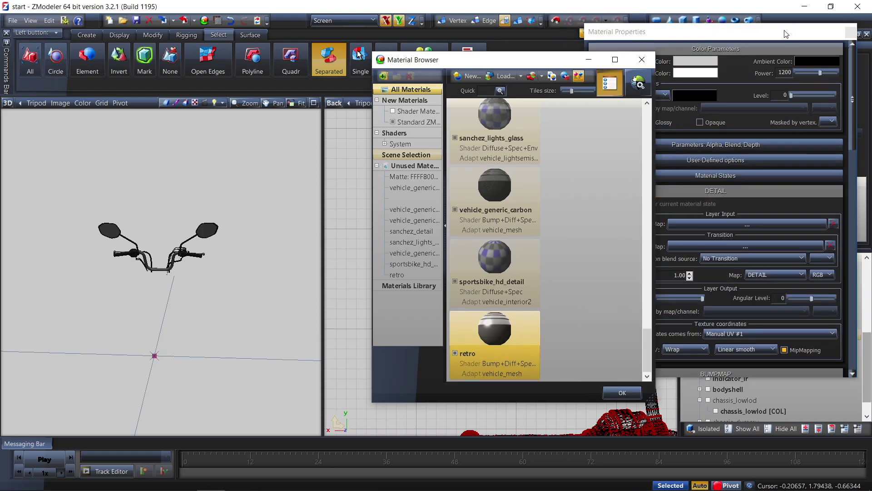
click(786, 34)
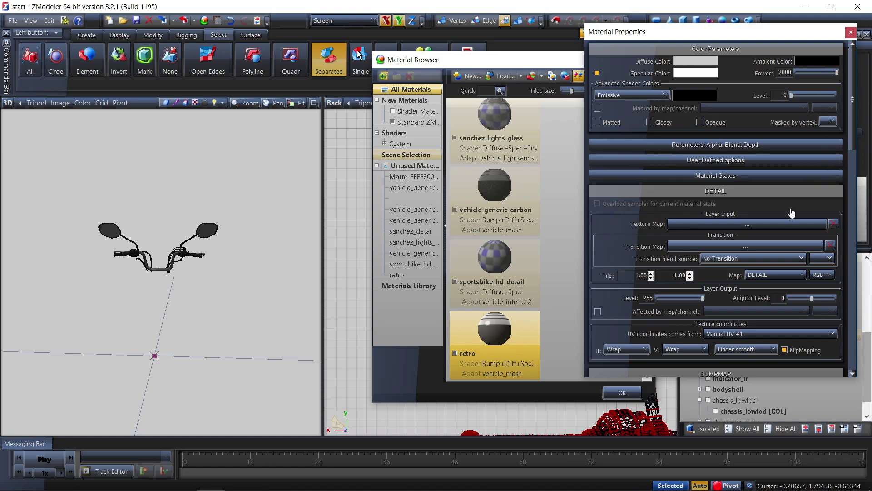
click(778, 221)
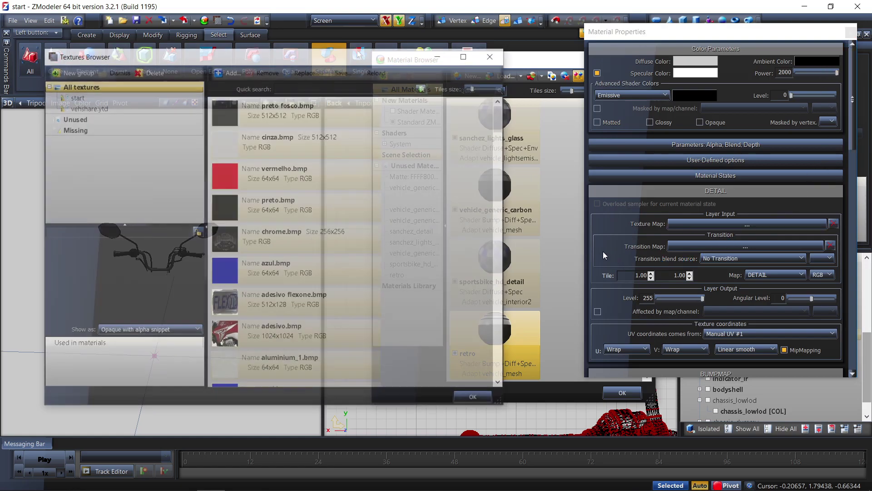
click(121, 107)
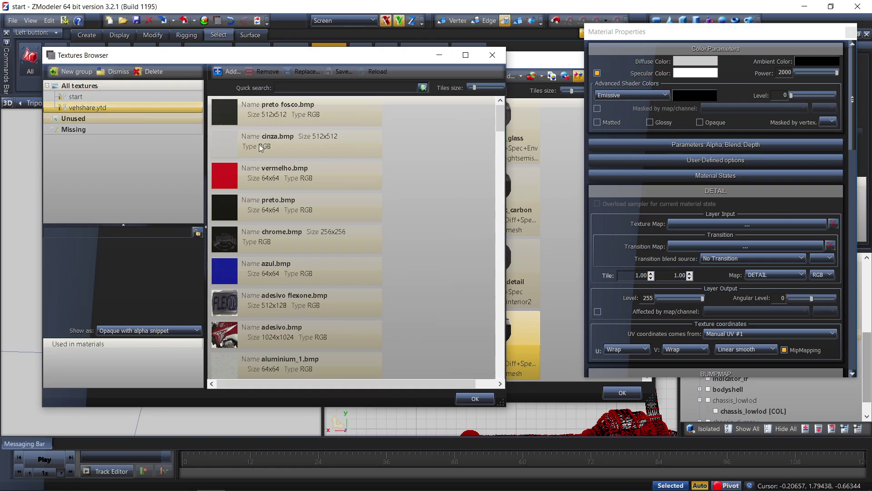
click(280, 245)
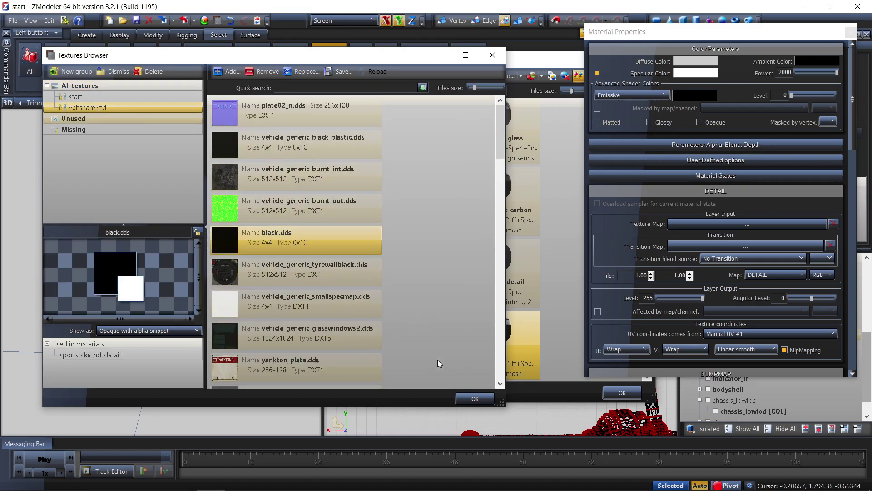
click(482, 399)
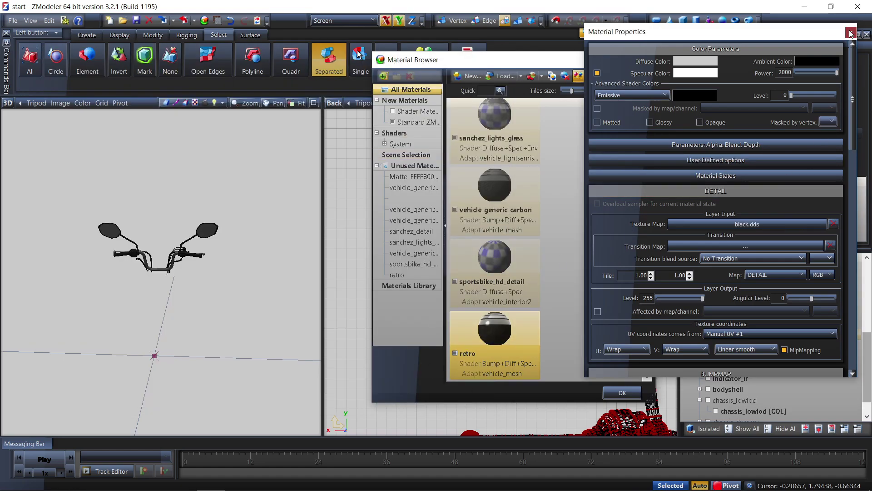
click(851, 33)
scroll(523, 296, down, 5)
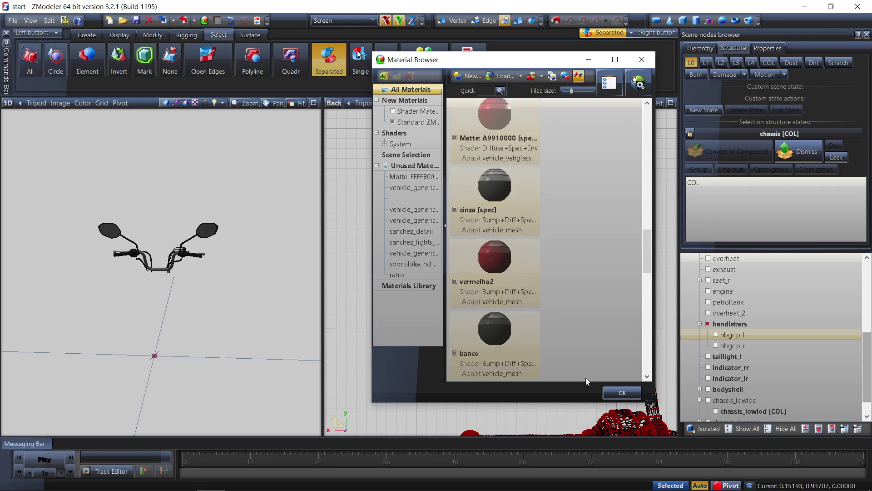
click(613, 392)
- Select the handlebars' polygons that use the cinza [spec] material and deselect the handlebar tube, keeping only the two mirror glasses selected
key(f)
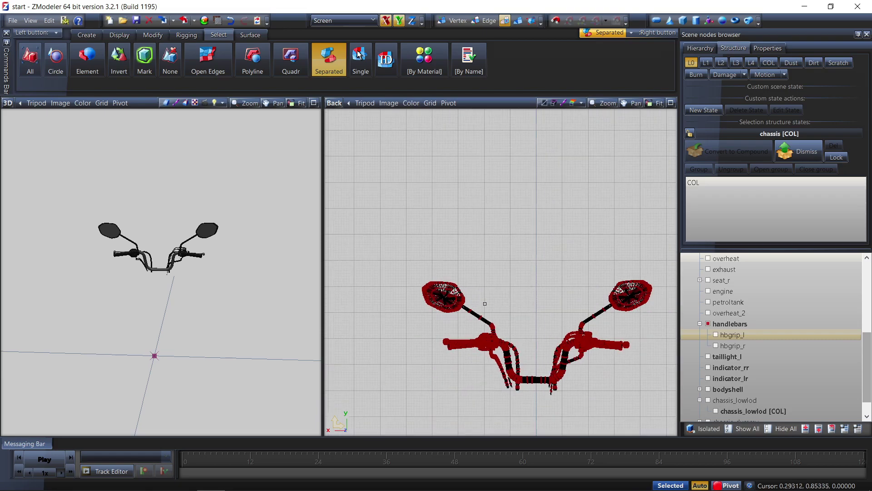
click(430, 66)
click(137, 267)
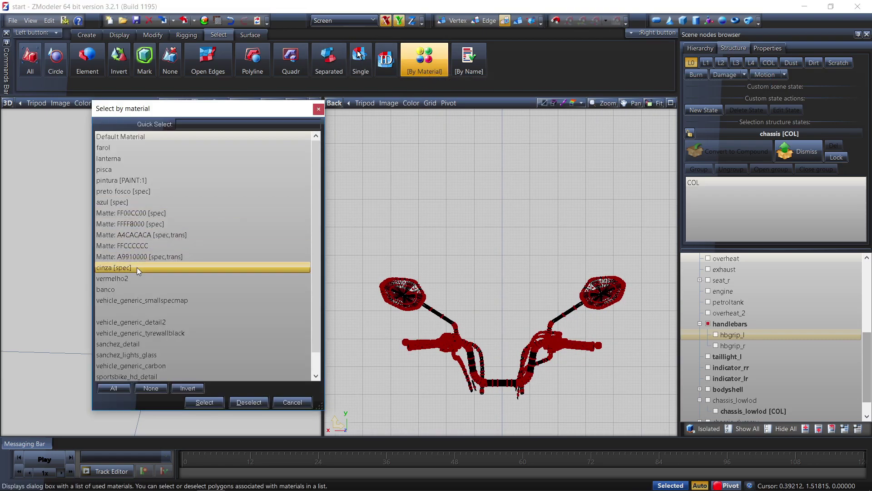
click(204, 402)
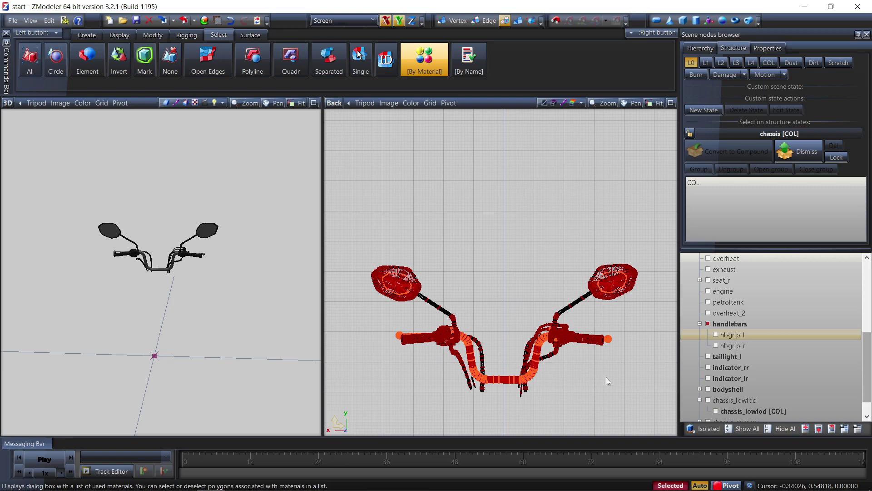
drag(569, 421, 368, 315)
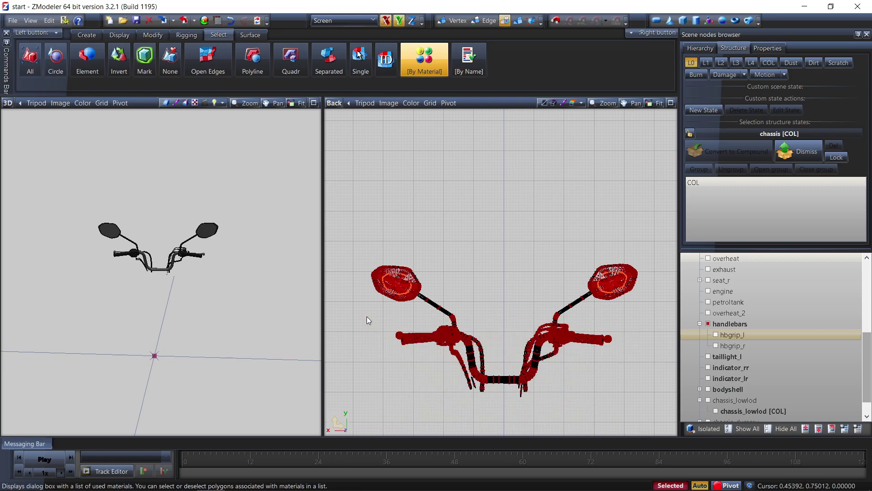
scroll(402, 291, up, 3)
scroll(405, 293, up, 1)
scroll(395, 295, down, 2)
scroll(386, 295, up, 2)
scroll(375, 297, down, 3)
scroll(597, 296, up, 4)
scroll(602, 304, down, 4)
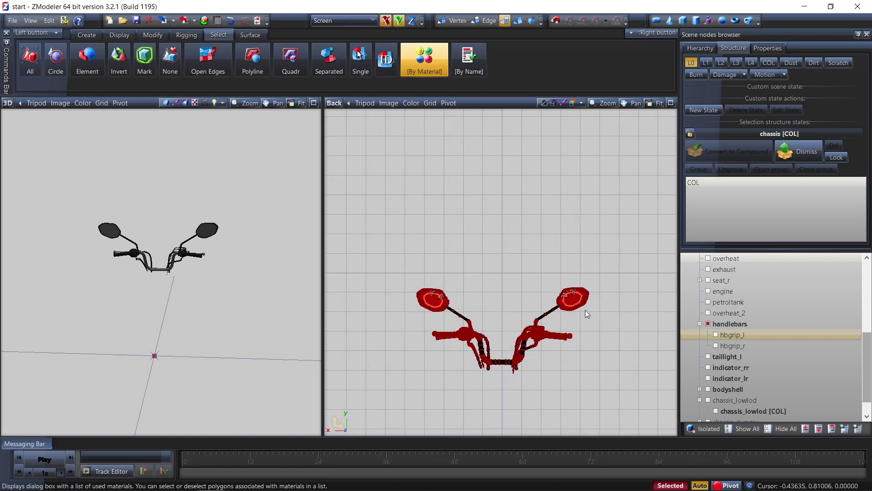
- Assign the retro material to the selected mirror glass polygons, apply it, and switch to vertex-level editing
click(768, 48)
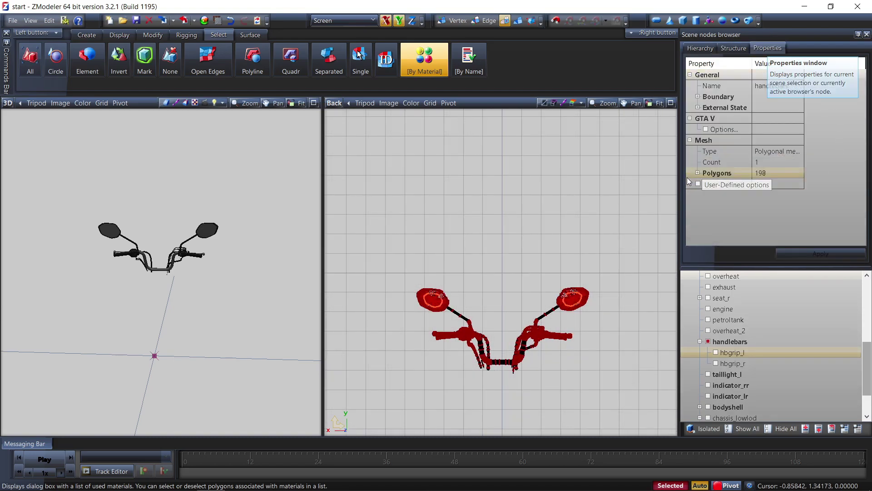
click(698, 173)
click(779, 195)
click(780, 196)
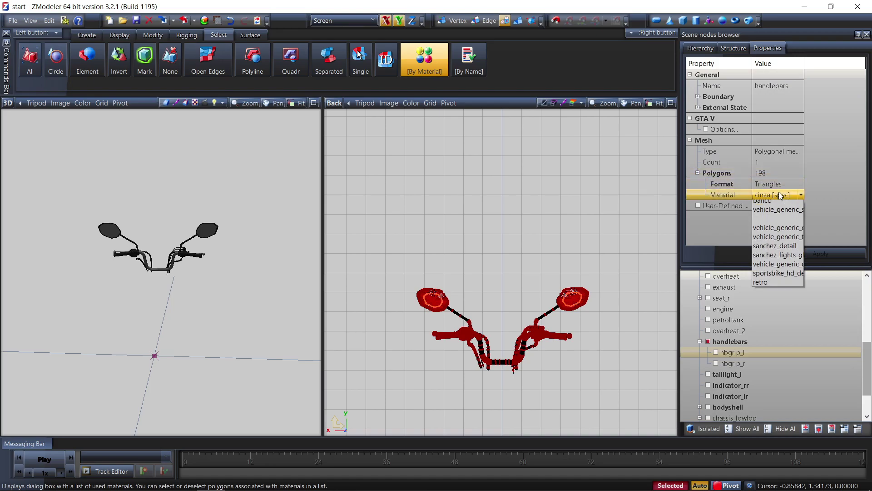
click(770, 423)
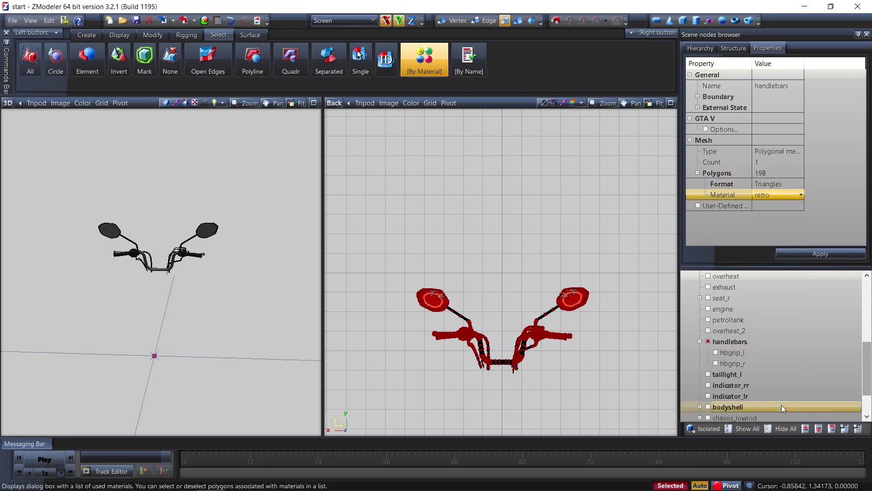
click(813, 253)
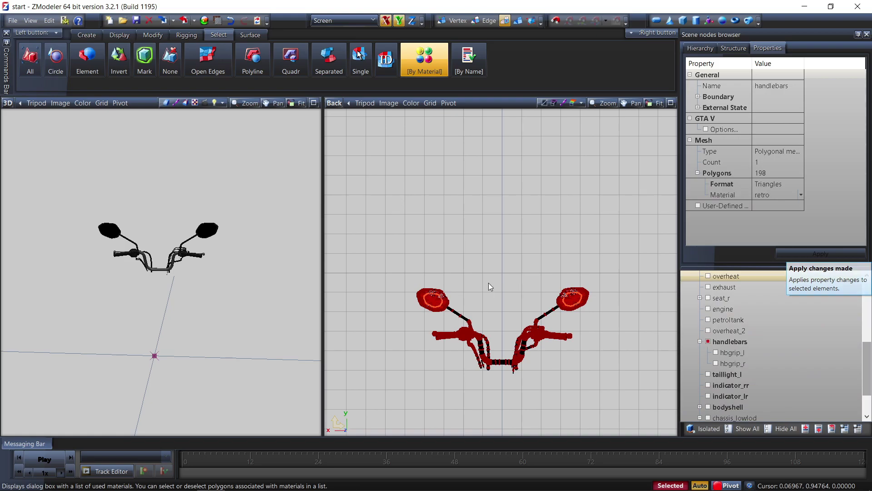
click(457, 21)
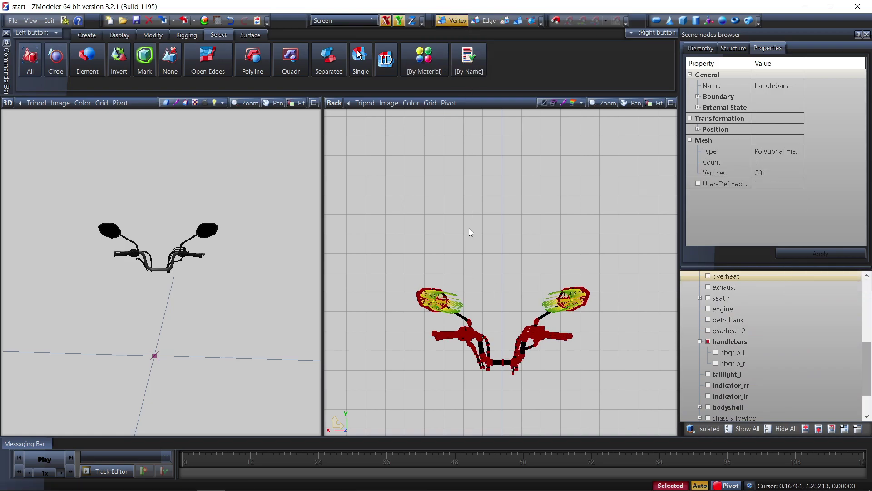
- Place the pivot helper at the centre of the left mirror glass as seen from the back, aligning its depth in the side view
scroll(443, 288, up, 5)
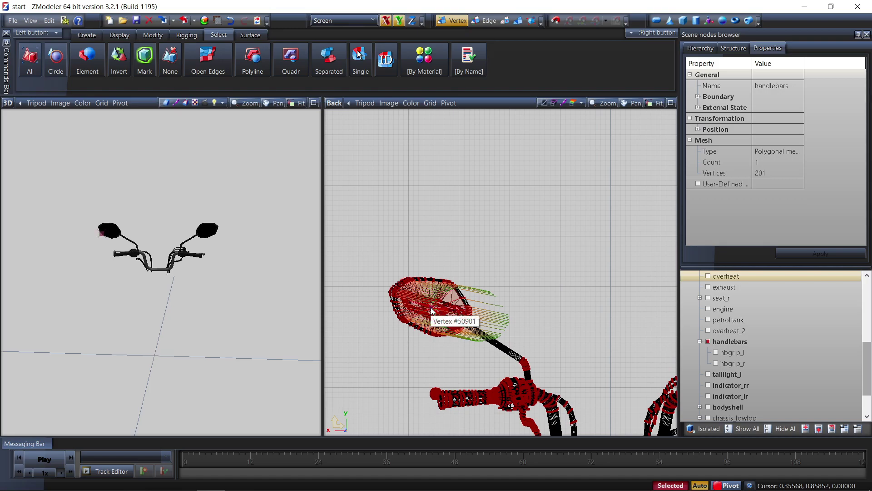
click(334, 103)
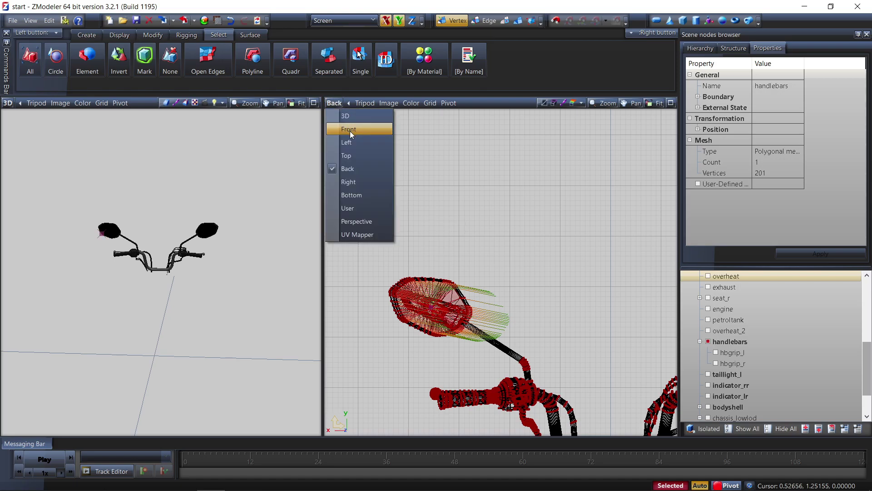
click(351, 142)
scroll(508, 234, up, 5)
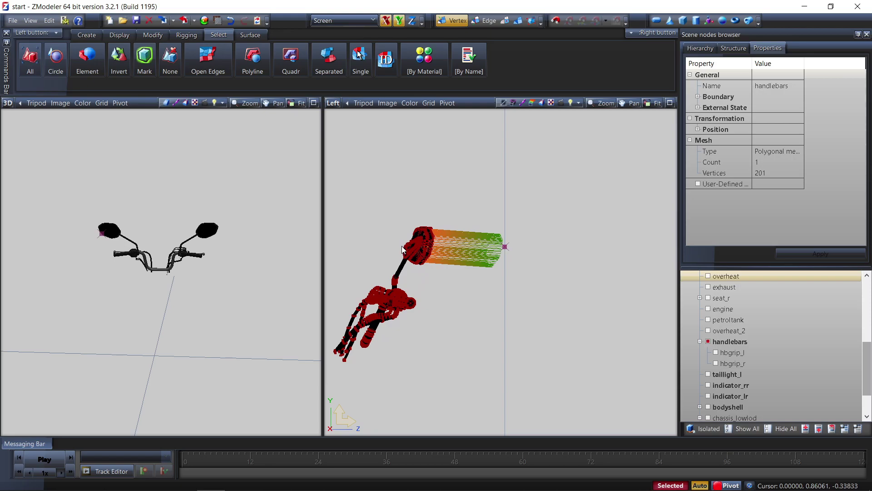
click(333, 102)
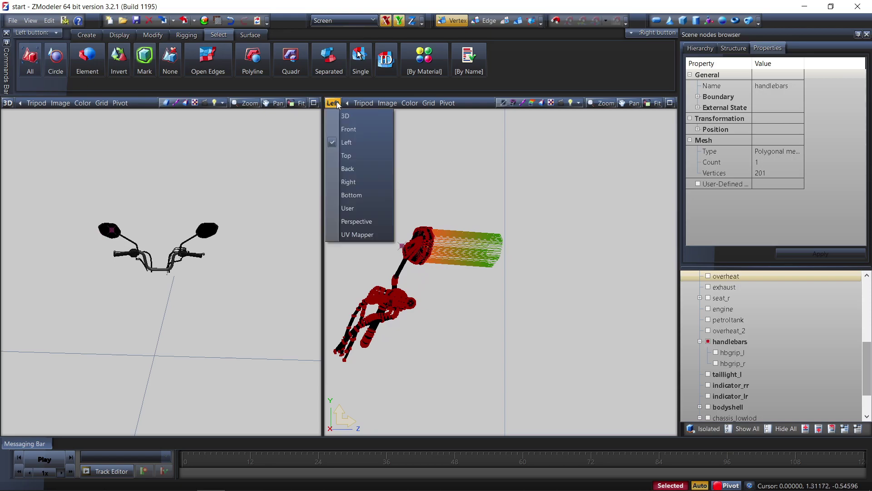
click(355, 169)
scroll(491, 252, up, 6)
scroll(489, 263, up, 1)
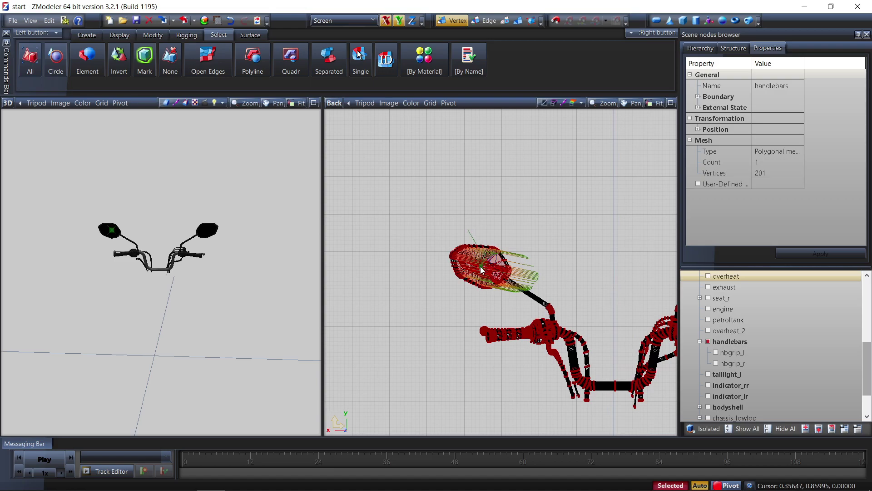
- Project the left mirror glass's normals outward from the pivot helper and remove that glass's vertices from the selection
click(251, 37)
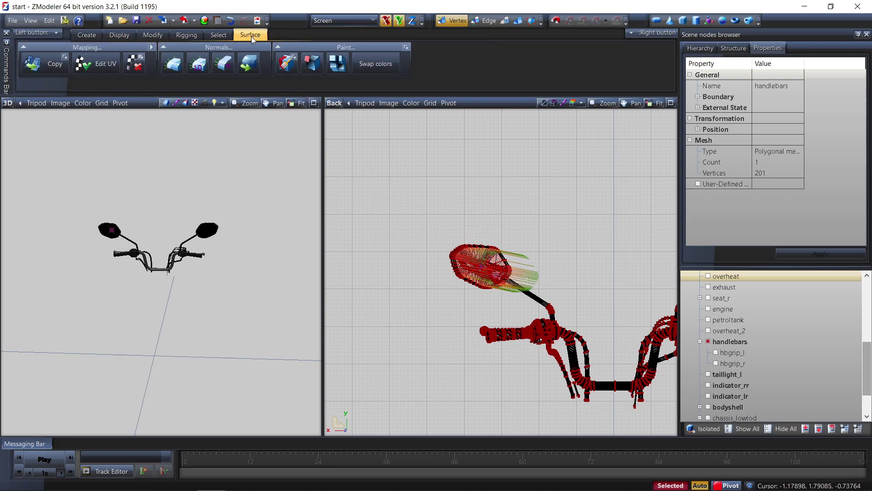
click(227, 67)
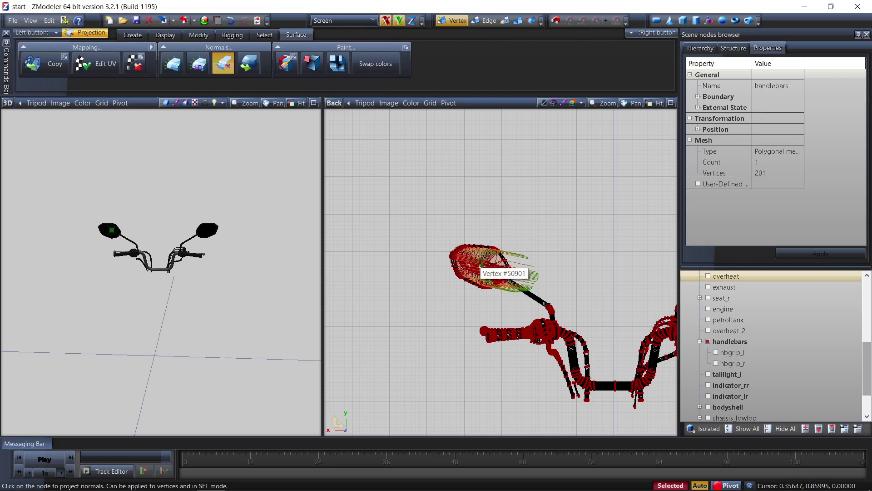
click(480, 266)
drag(426, 221, 557, 348)
- Move the pivot helper to the centre of the right mirror glass and project its normals outward from there
scroll(429, 247, down, 5)
scroll(572, 241, up, 5)
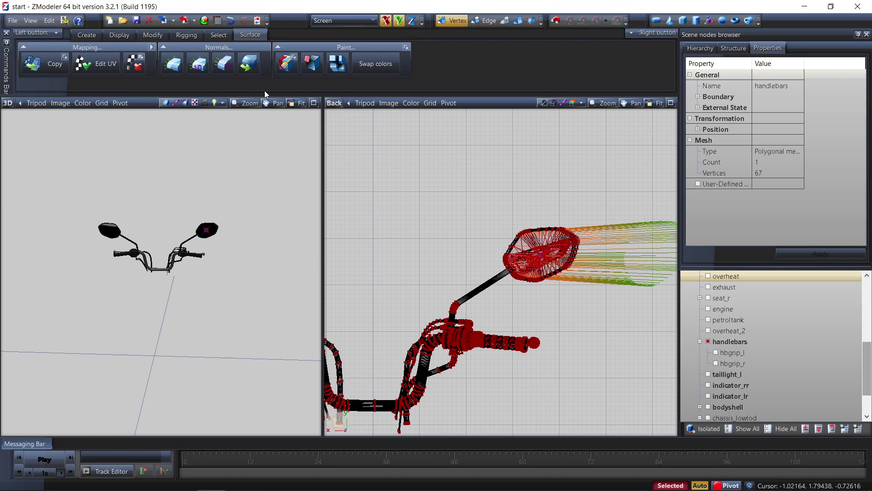
click(228, 64)
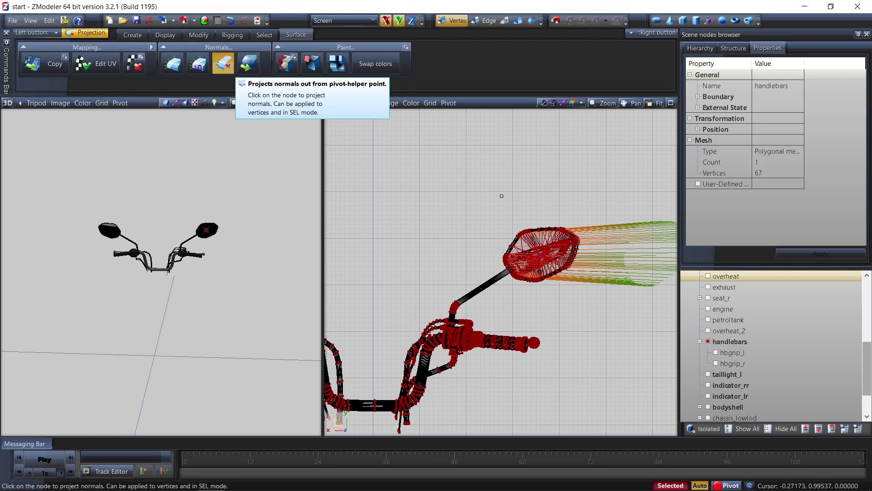
click(540, 255)
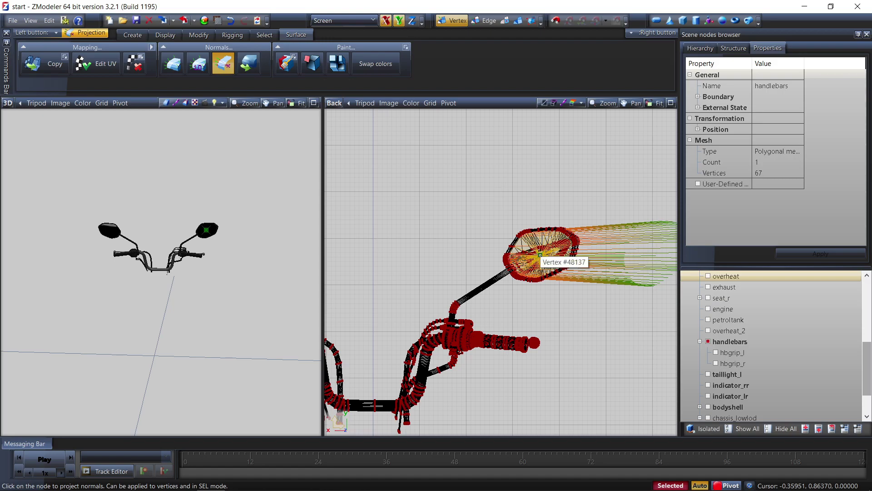
click(540, 255)
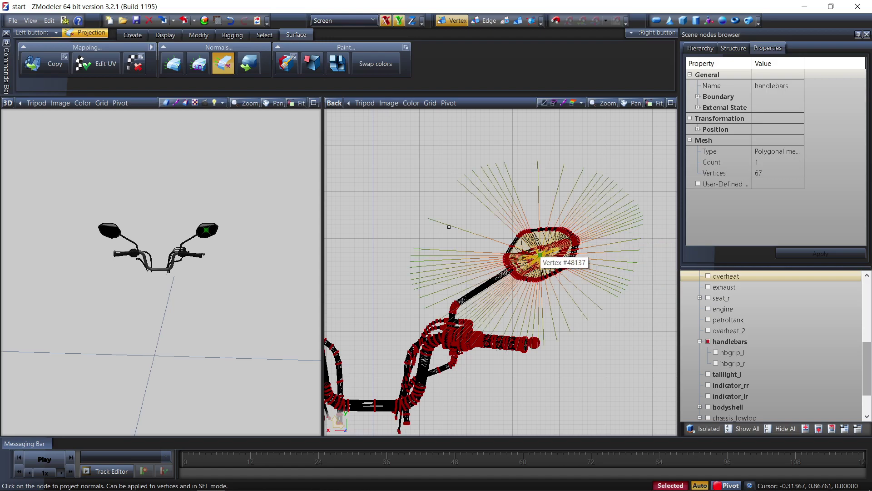
click(214, 66)
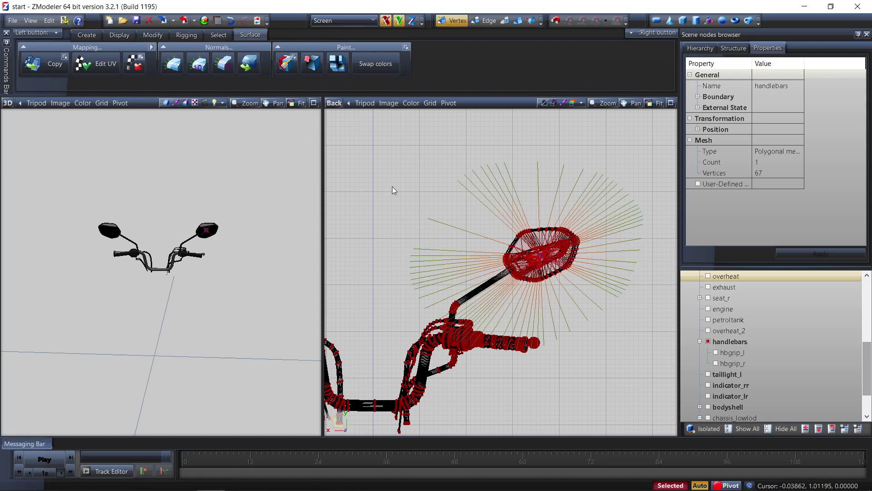
- Leave vertex editing for object level, clear the handlebars' selection, and show all of the motorcycle's parts again
click(519, 21)
click(641, 235)
click(755, 430)
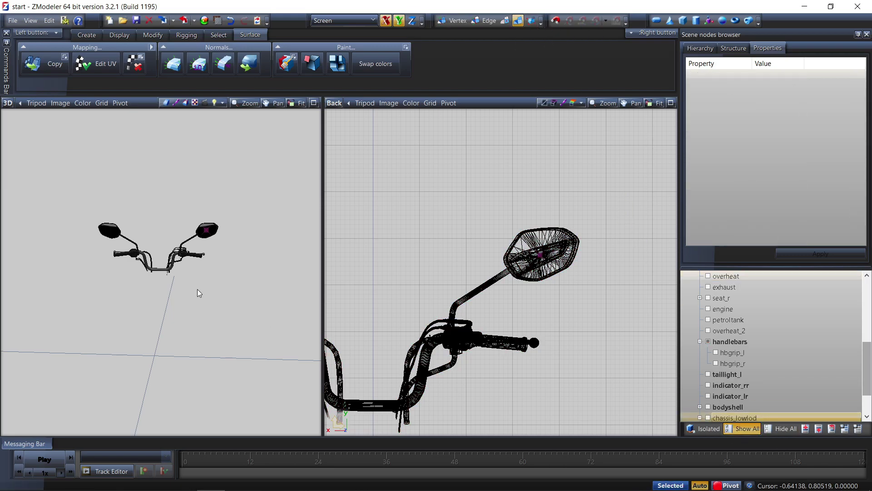
scroll(198, 289, down, 2)
middle_drag(198, 289, 242, 300)
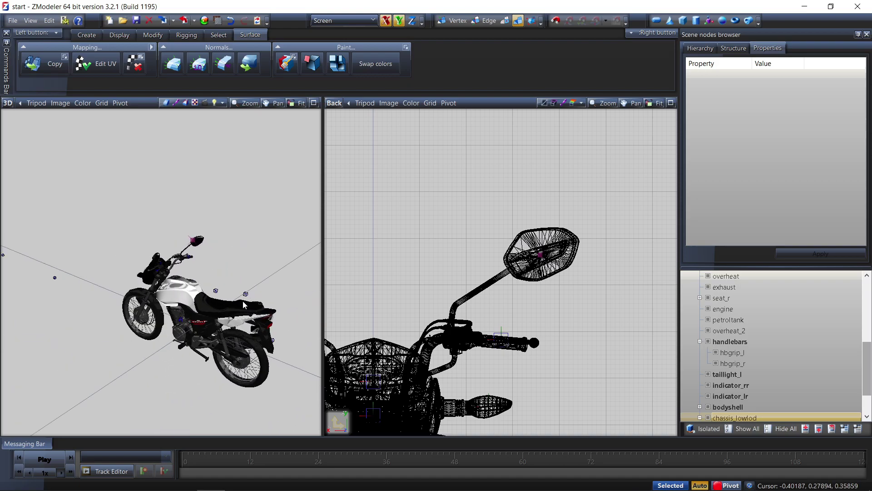